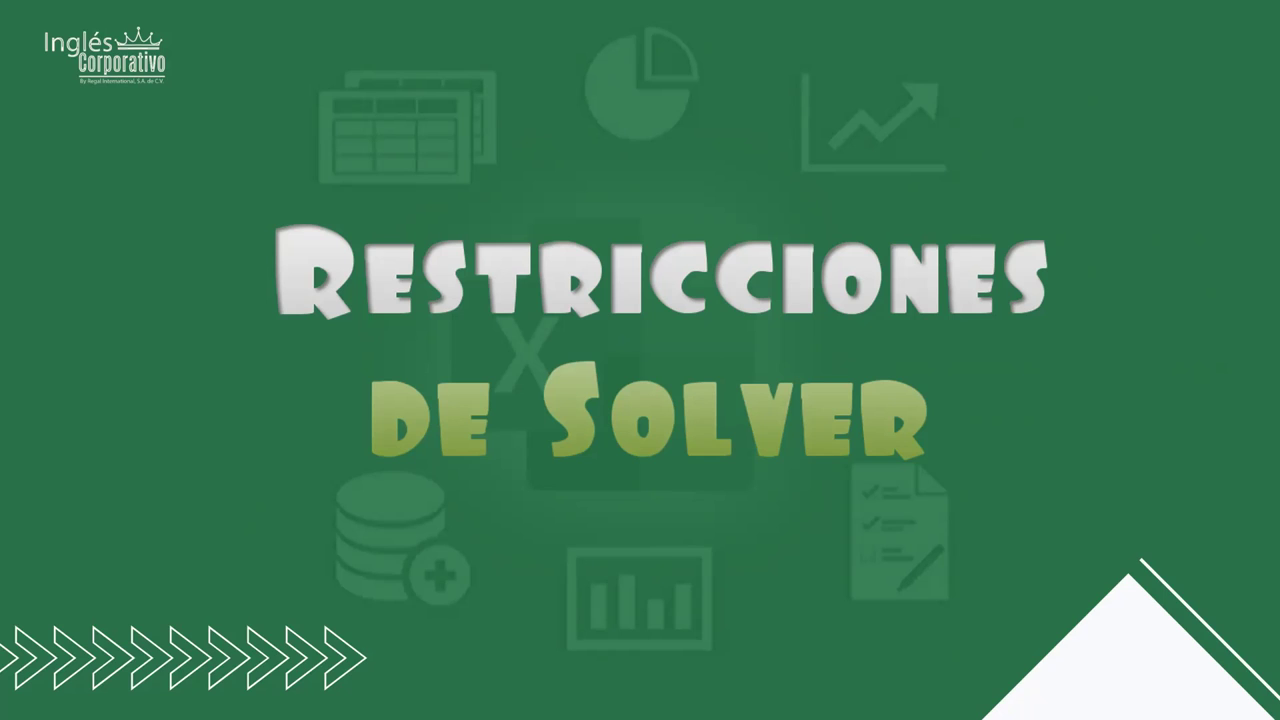
# Advance the slideshow to the Objetivo slide on the lesson's objective.
pyautogui.click(750, 292)
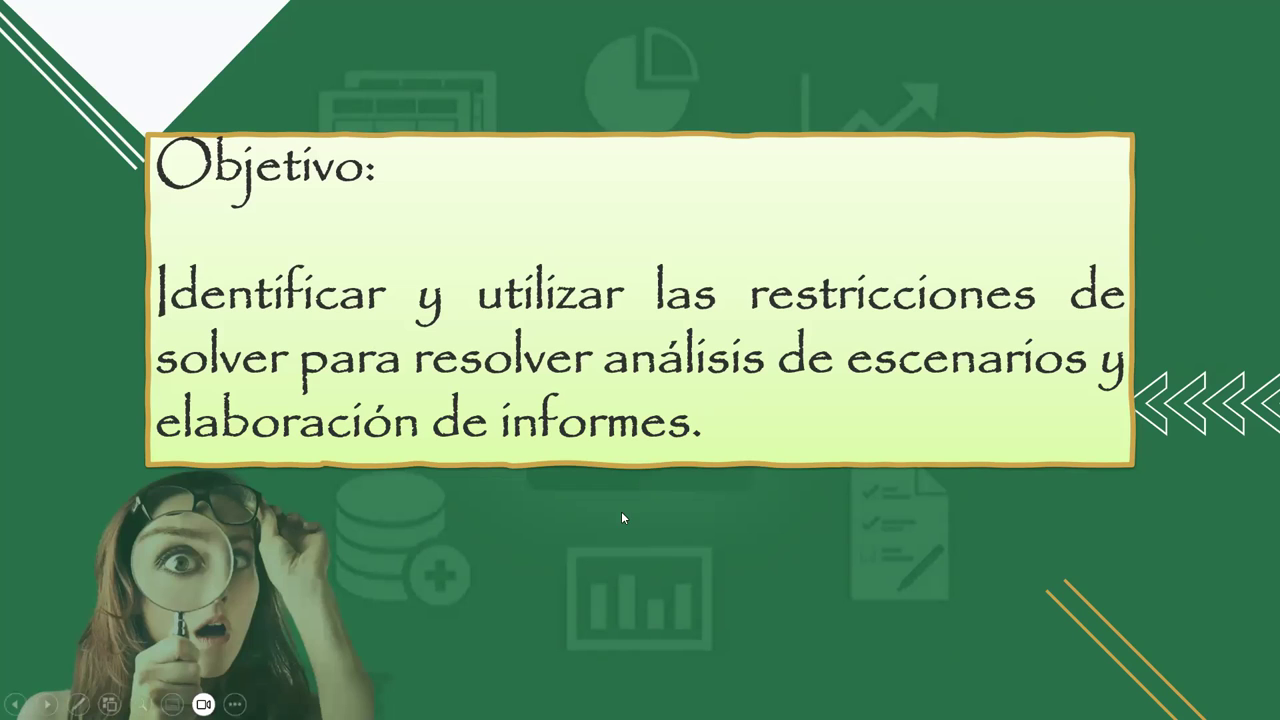
# Advance to the 'Restricciones de Solver' slide on specifying constraints.
pyautogui.click(655, 412)
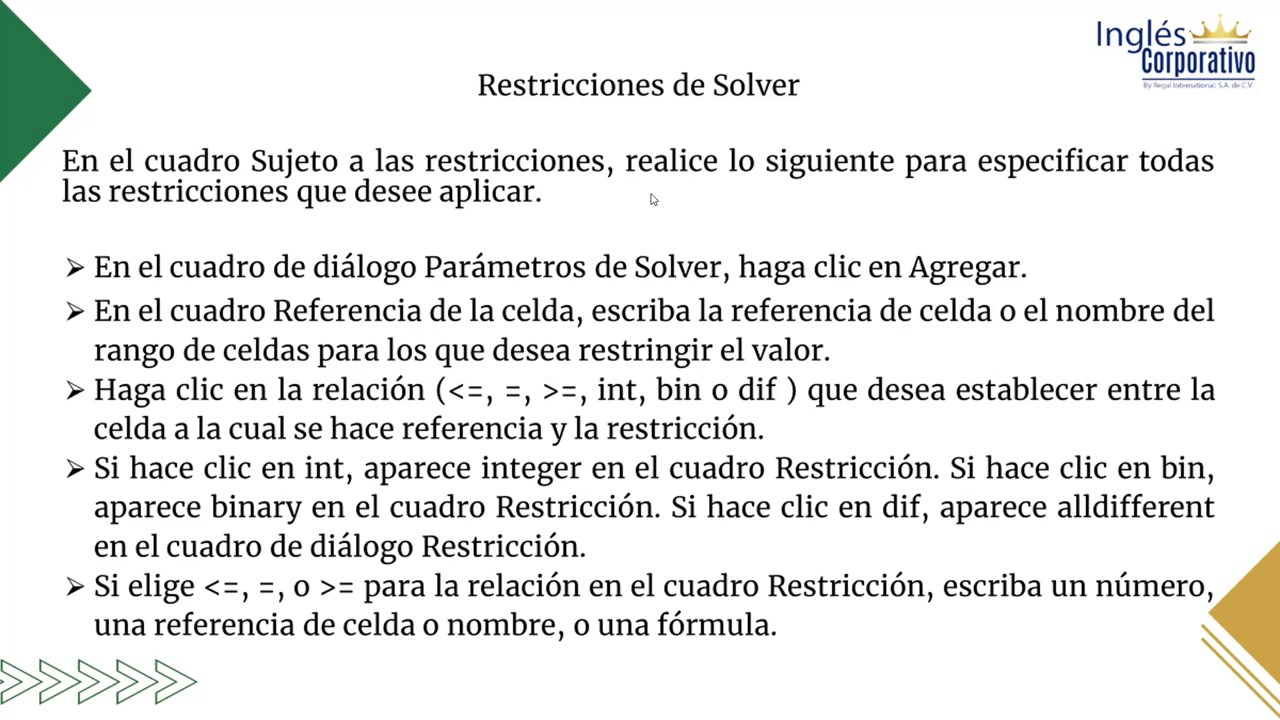
# Advance to the slide with the Agregar restricción dialog illustration.
pyautogui.click(659, 247)
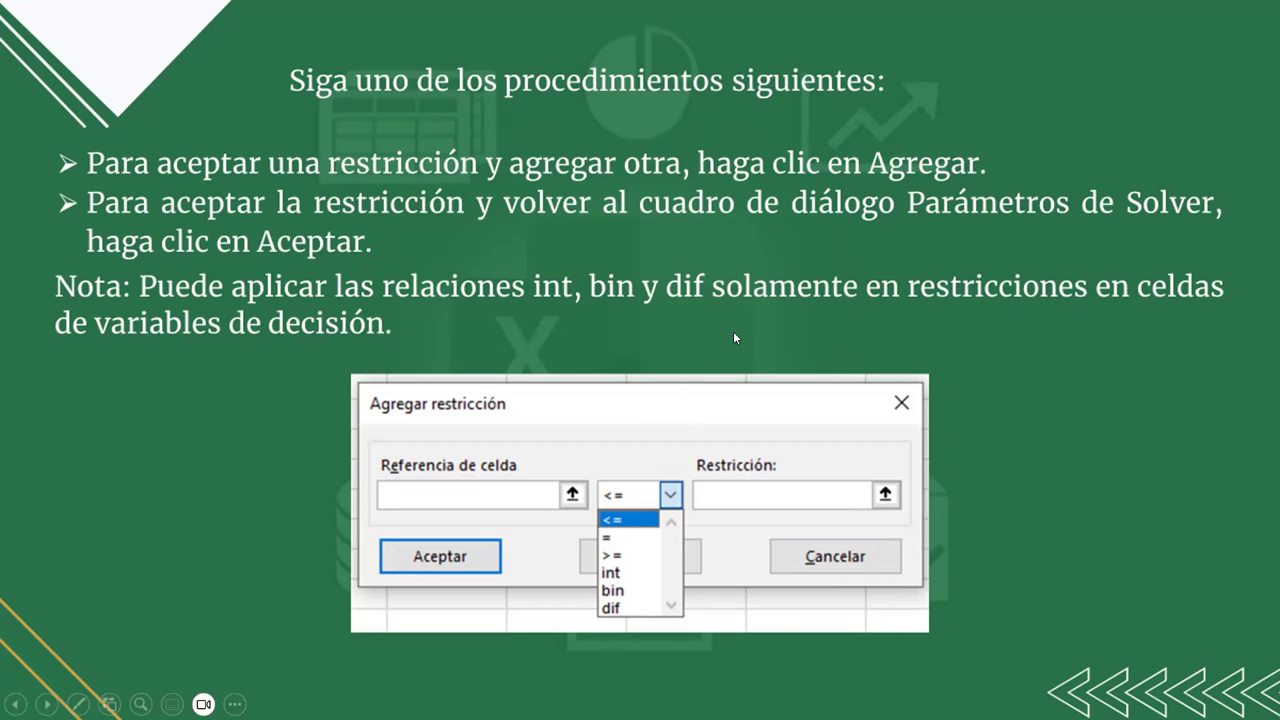
# Advance to the 'Crear Informes' slide on reports and saving scenarios.
pyautogui.click(622, 344)
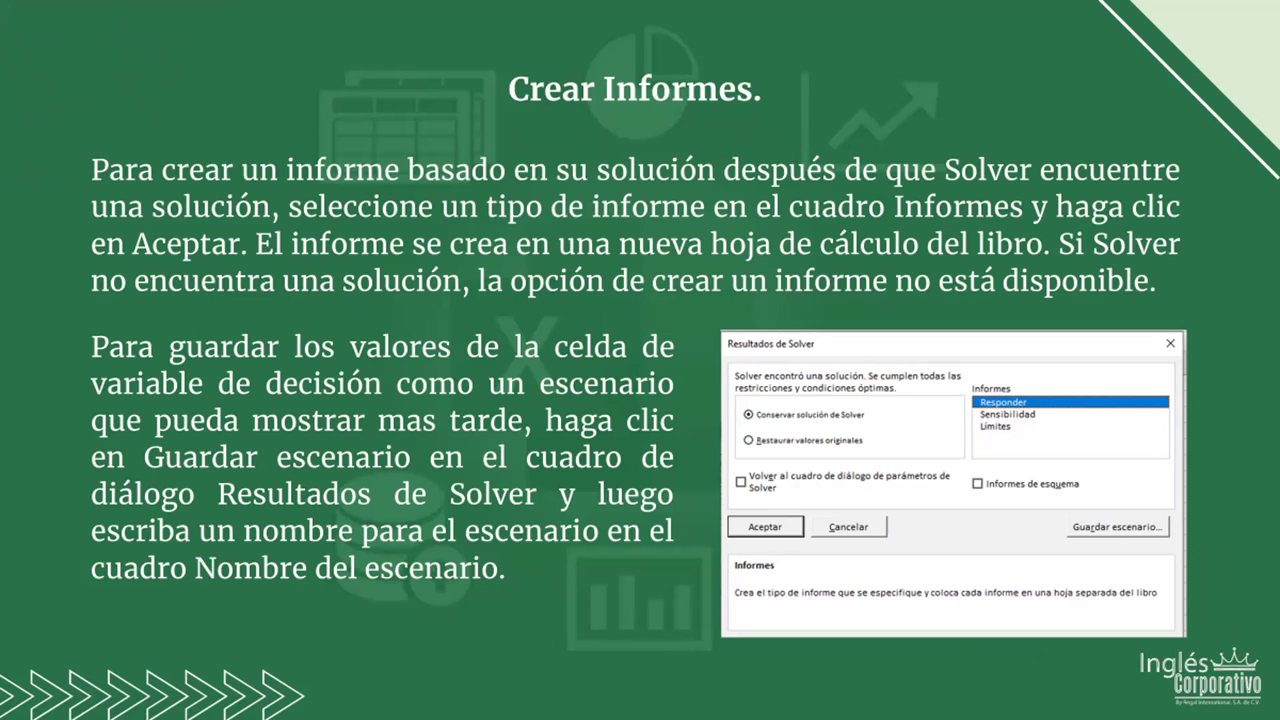
# Advance to the sample Solver answer report slide.
pyautogui.click(825, 308)
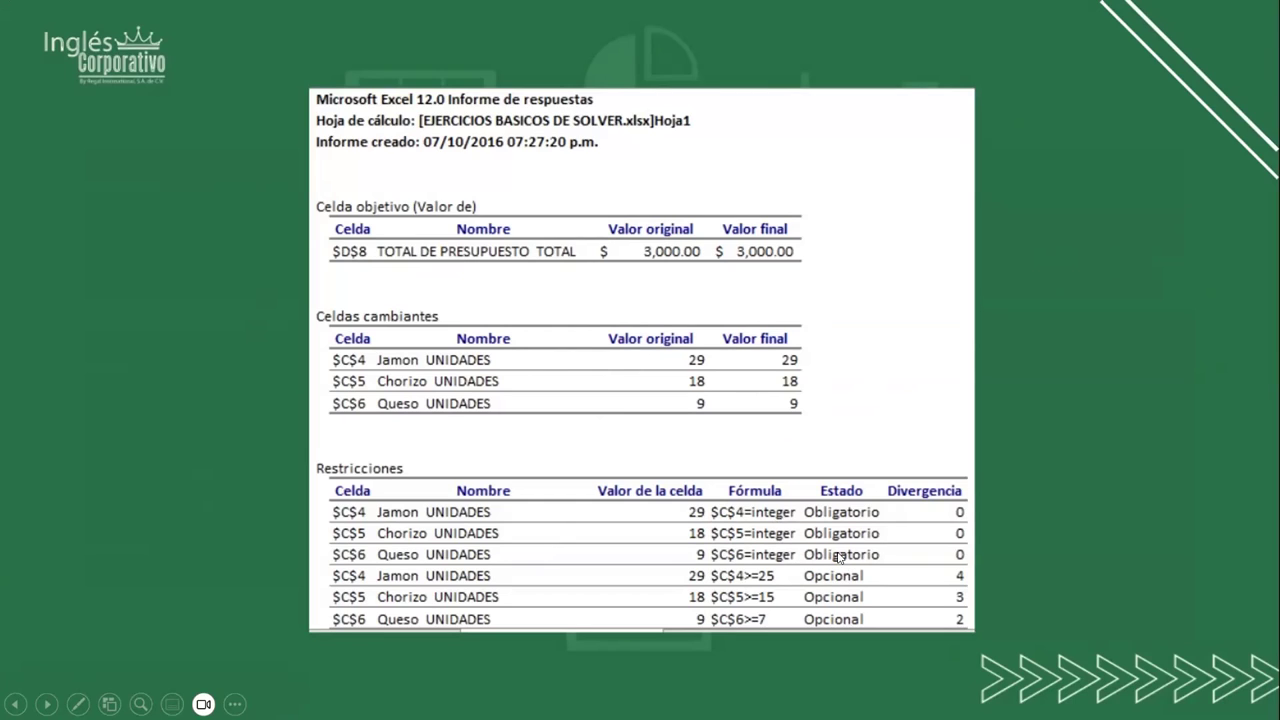
# Advance to the EJEMPLOS title slide introducing the worked examples.
pyautogui.click(573, 315)
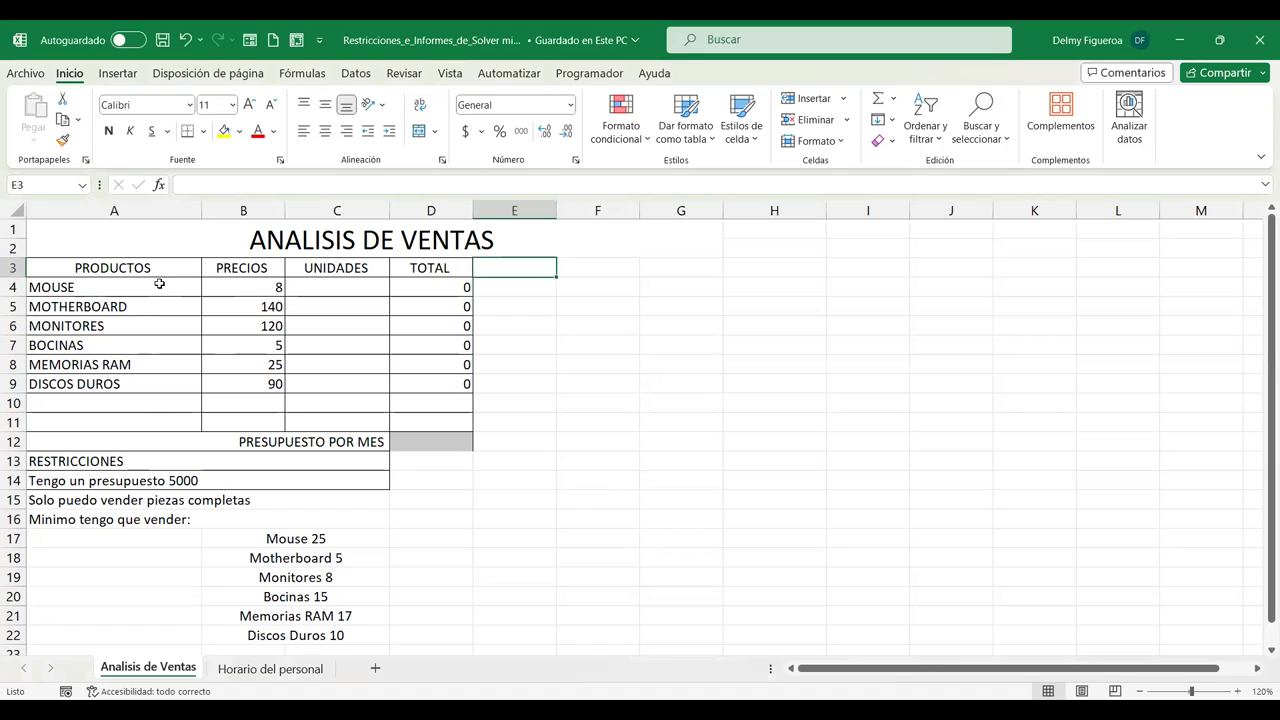
pyautogui.click(333, 292)
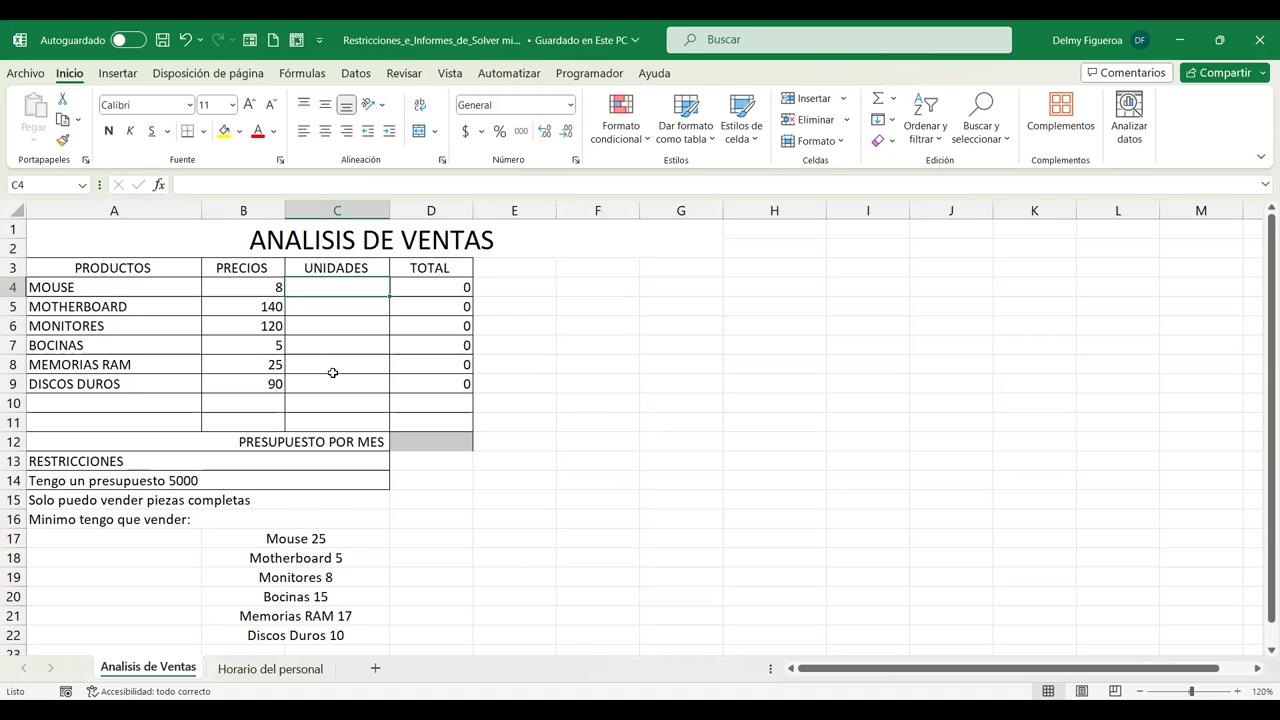
pyautogui.click(435, 465)
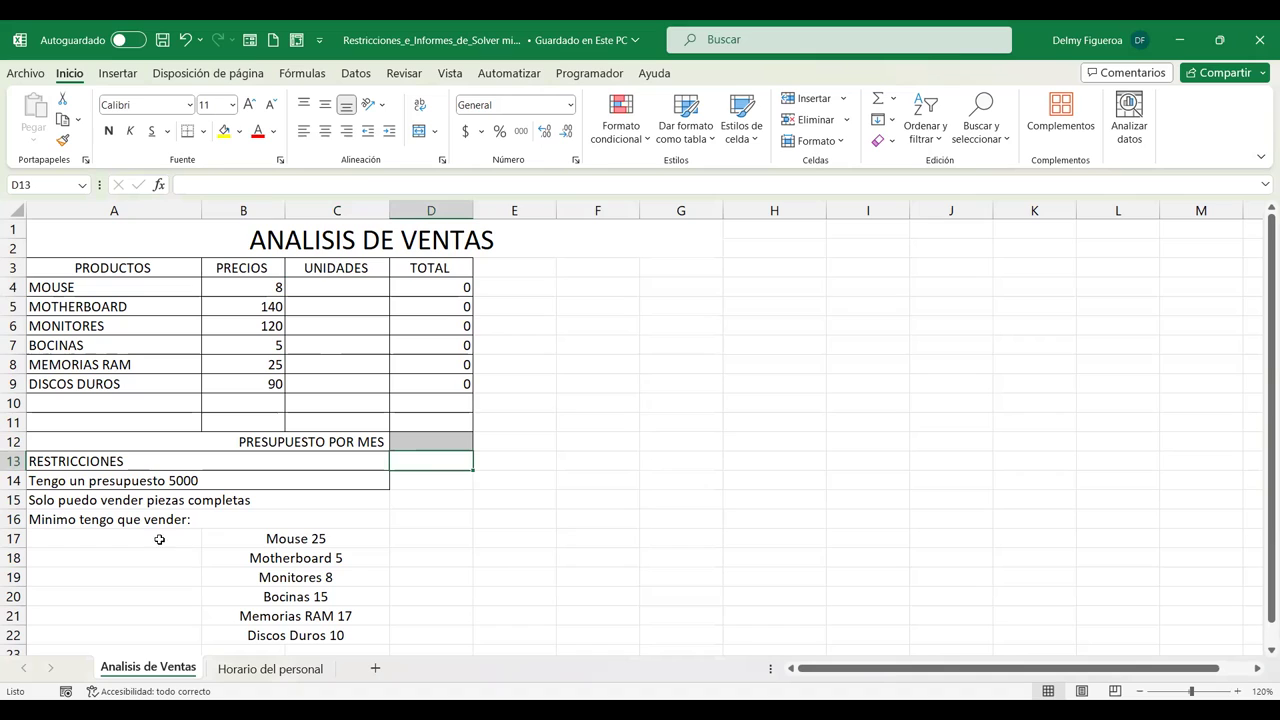
pyautogui.click(306, 446)
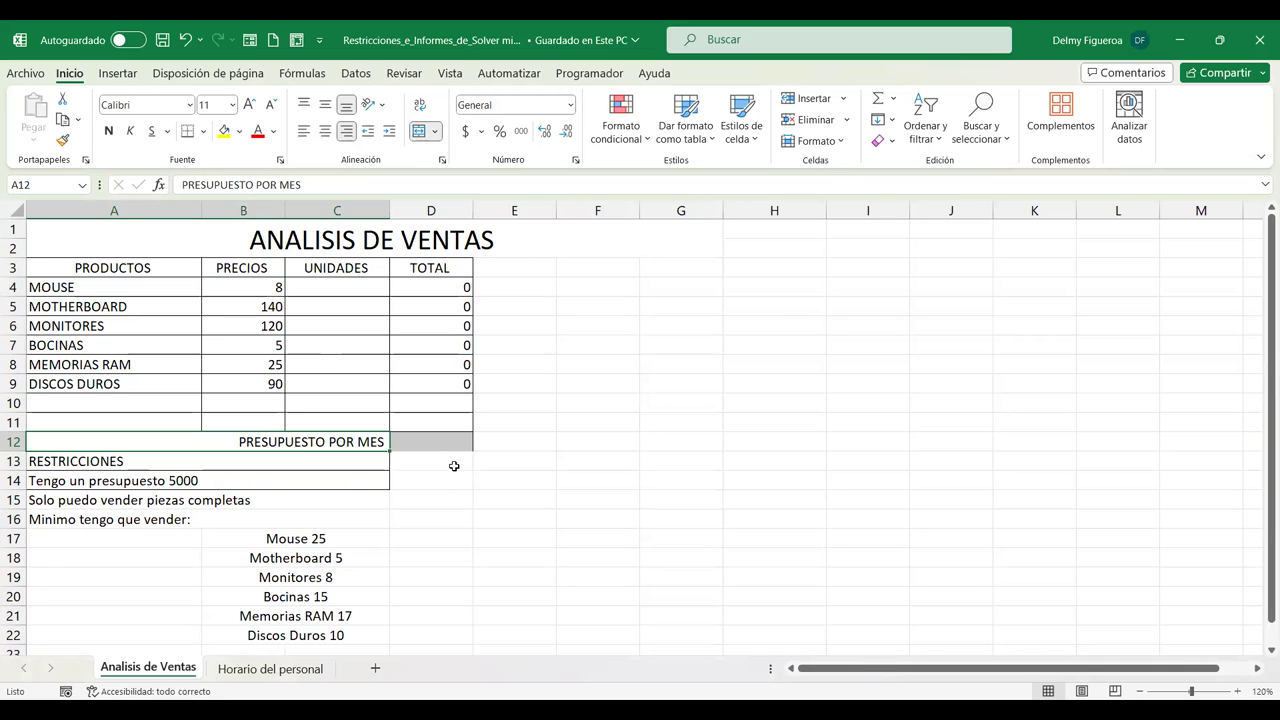
pyautogui.click(447, 443)
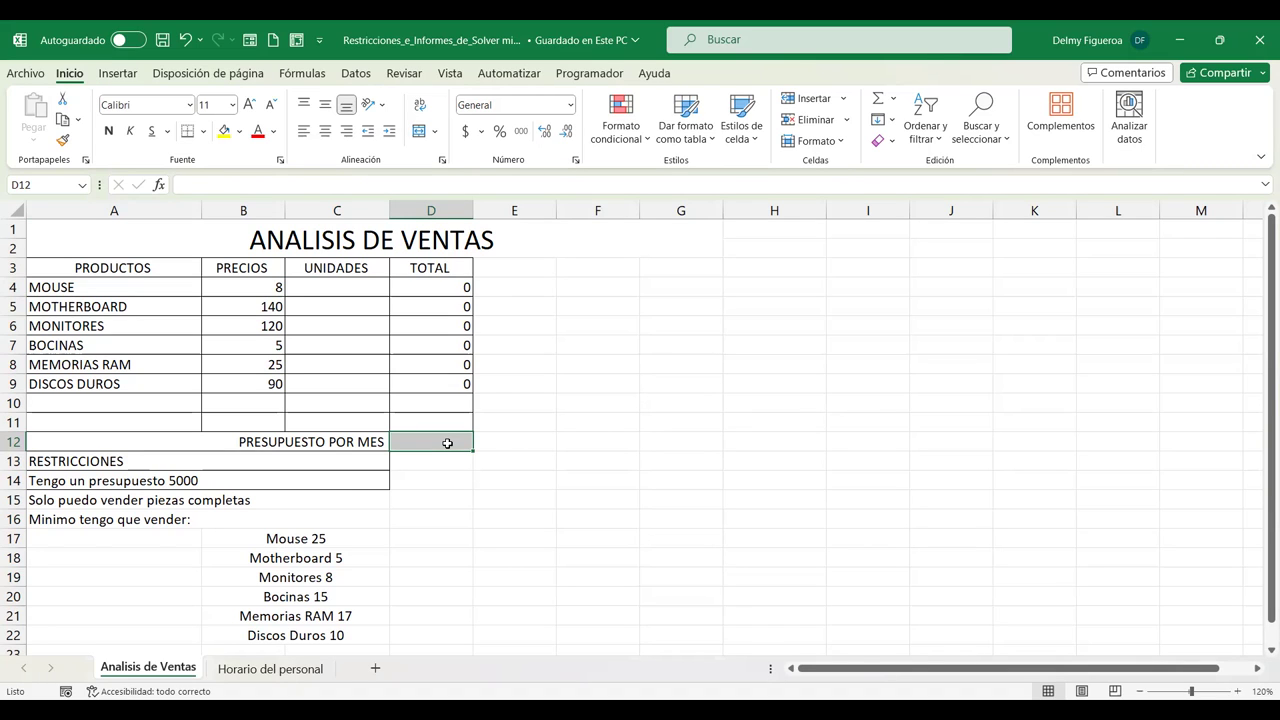
pyautogui.click(426, 272)
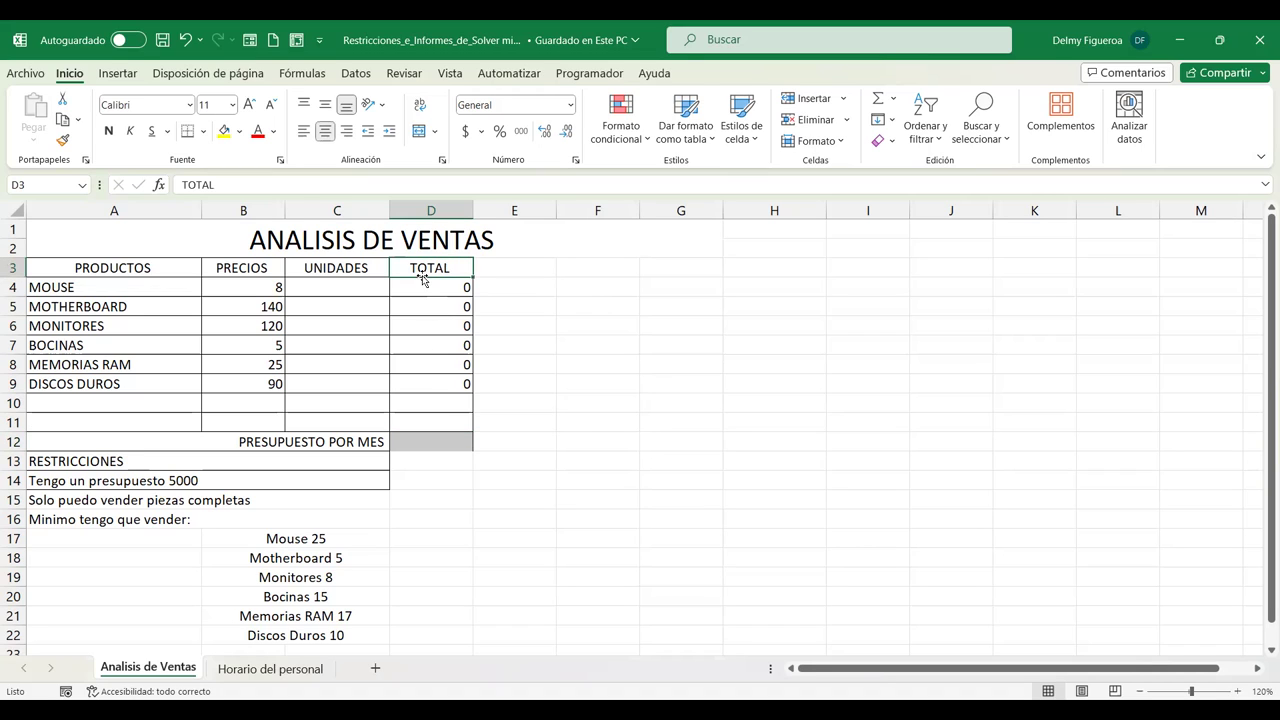
pyautogui.click(421, 286)
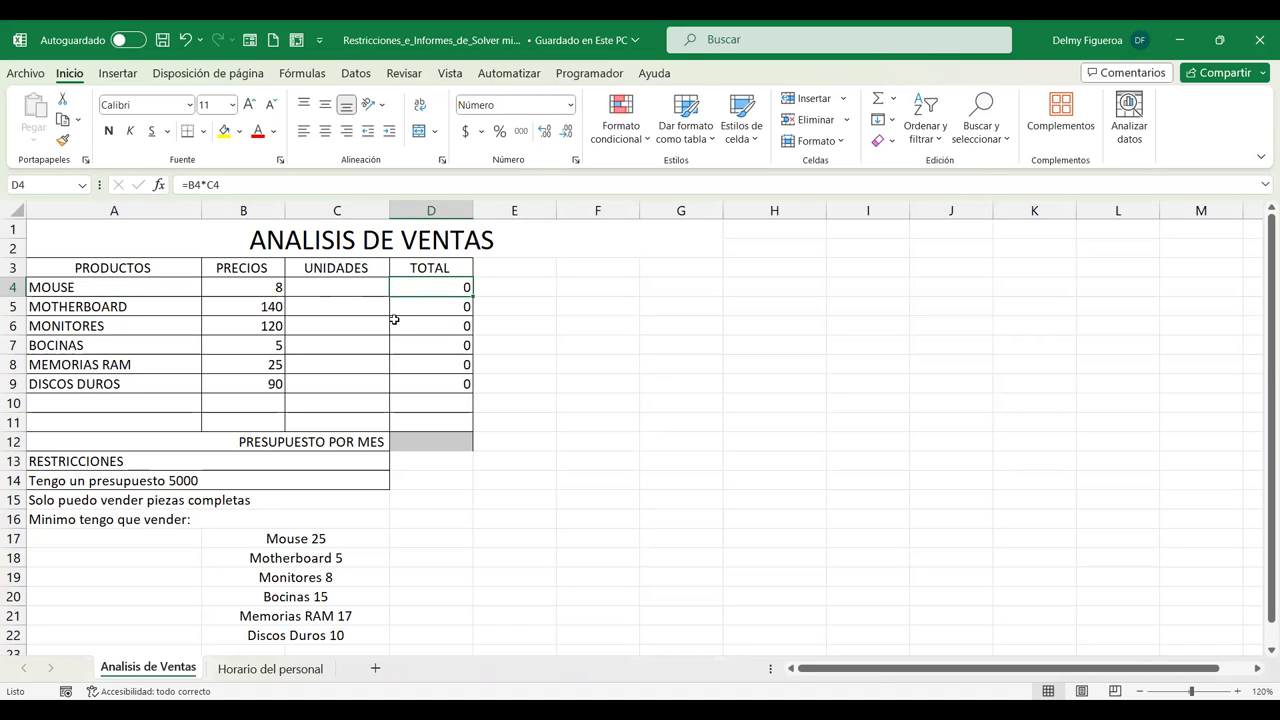
pyautogui.click(426, 440)
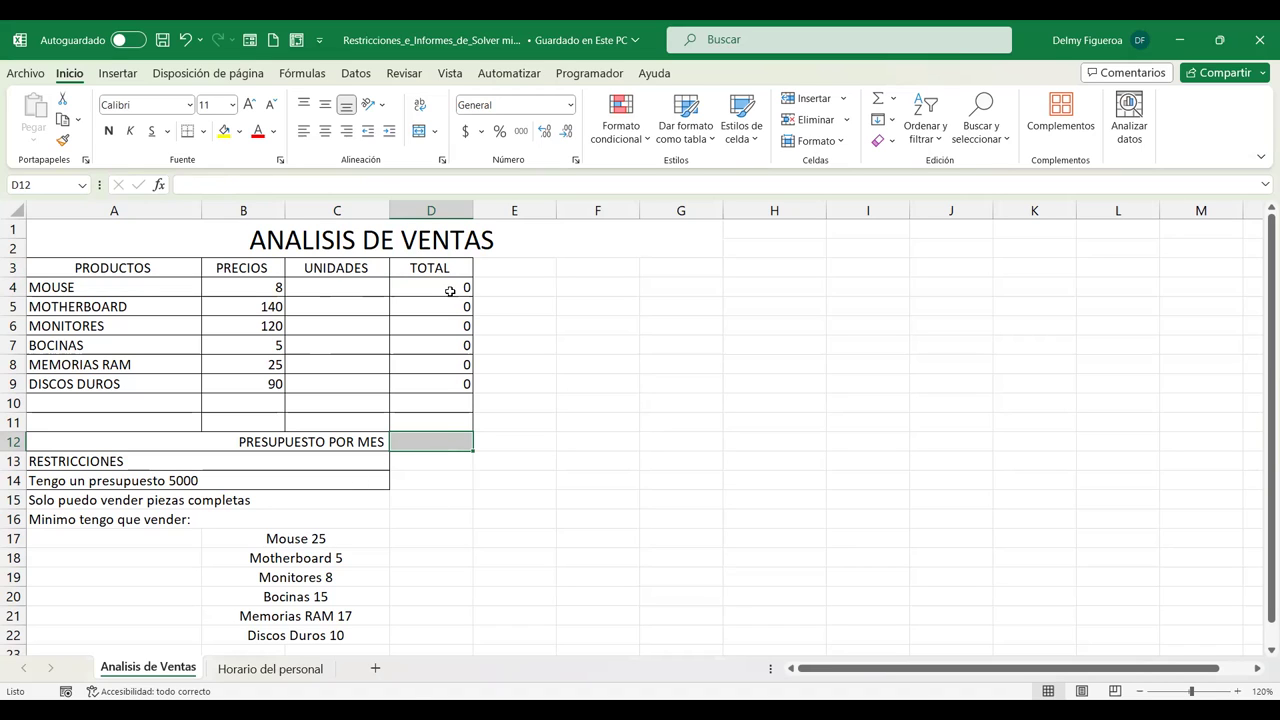
pyautogui.moveTo(450, 290); pyautogui.dragTo(450, 378)
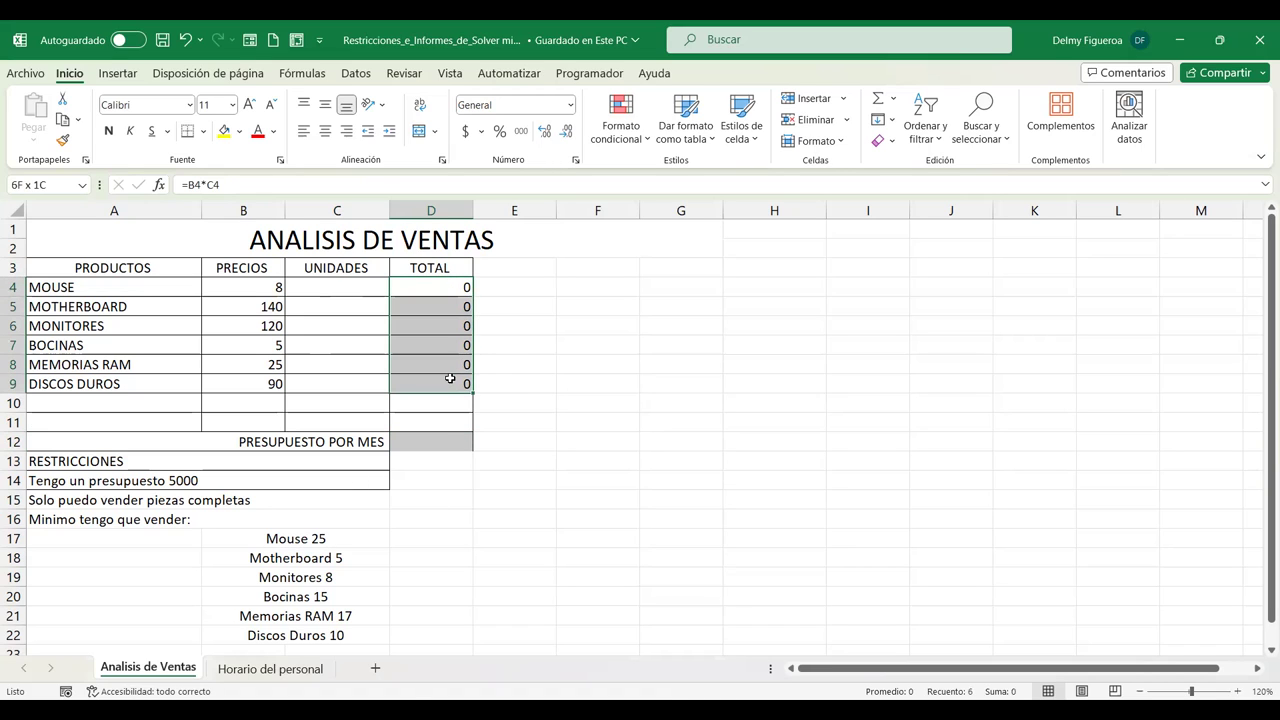
pyautogui.click(445, 440)
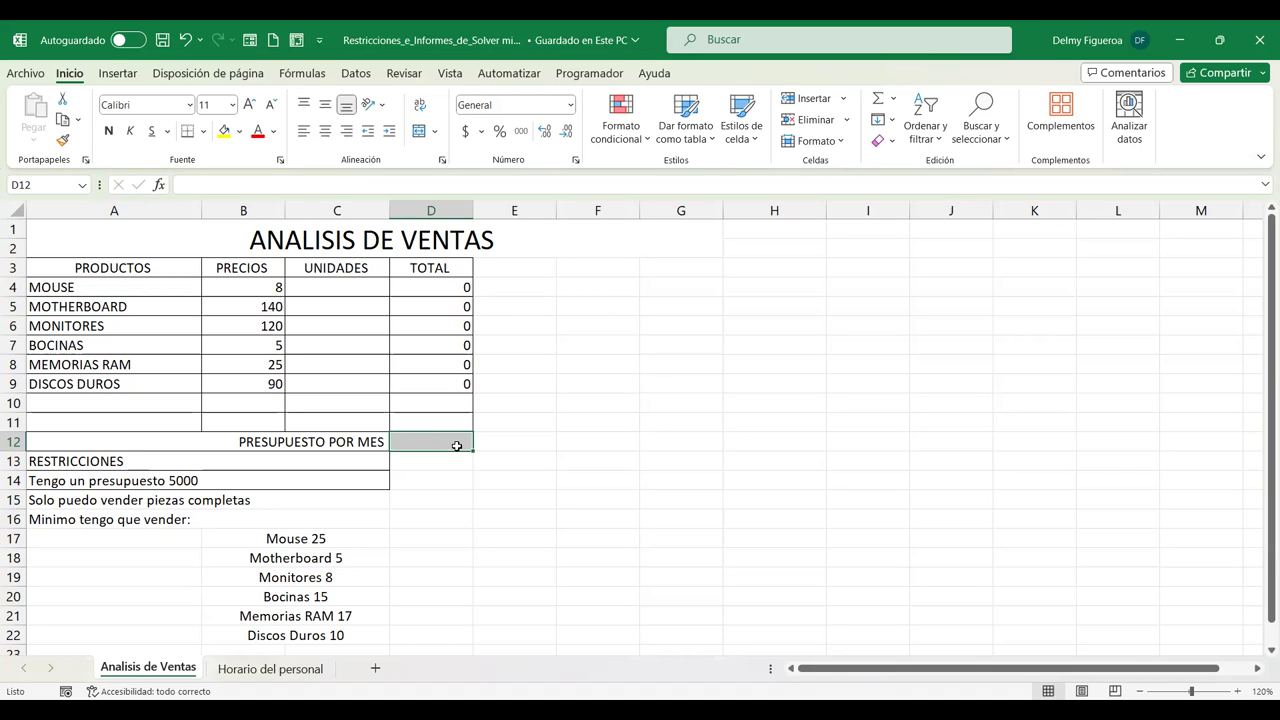
# Enter =SUMA(D4:D9) in D12 for the monthly budget total.
pyautogui.write('+')
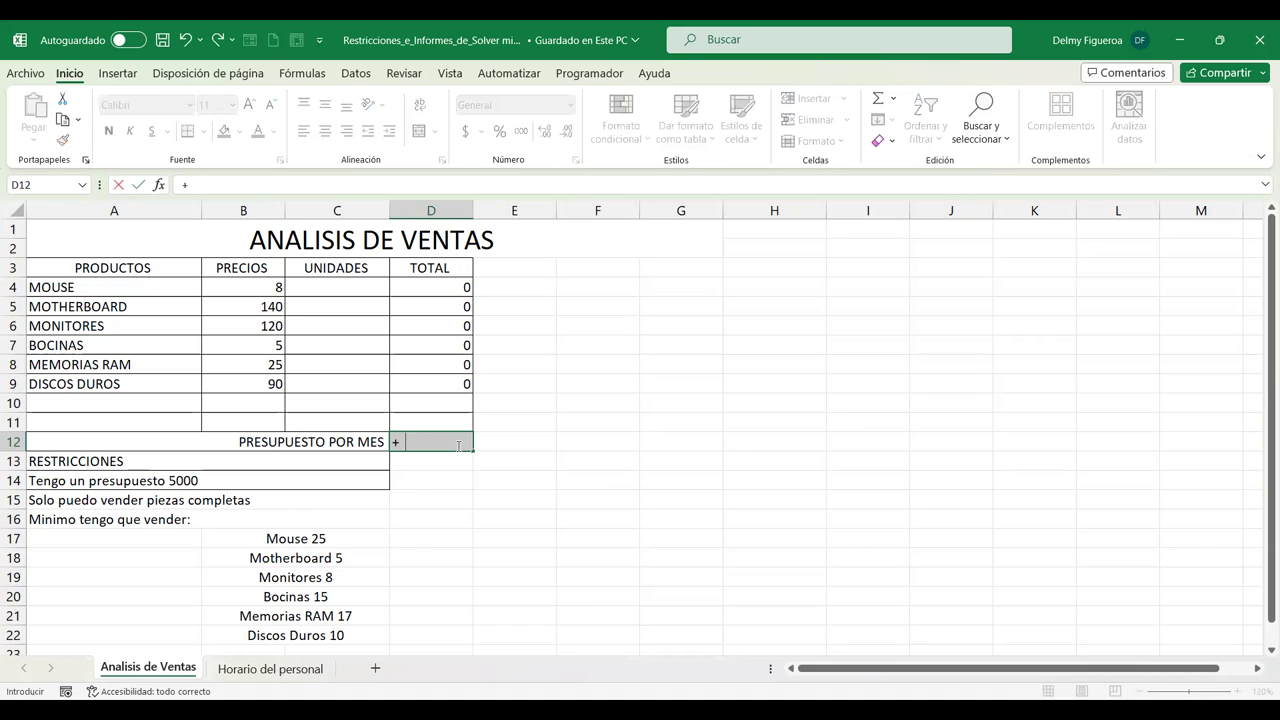
pyautogui.write('suma')
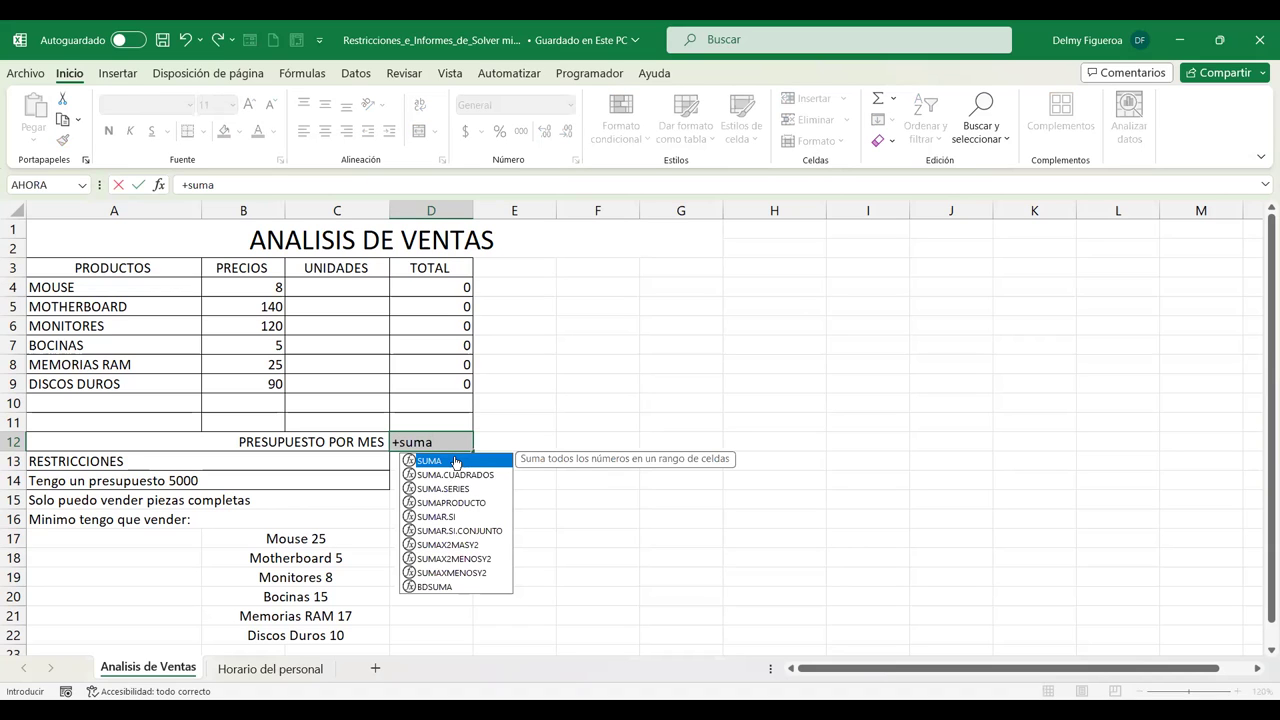
pyautogui.press('Tab')
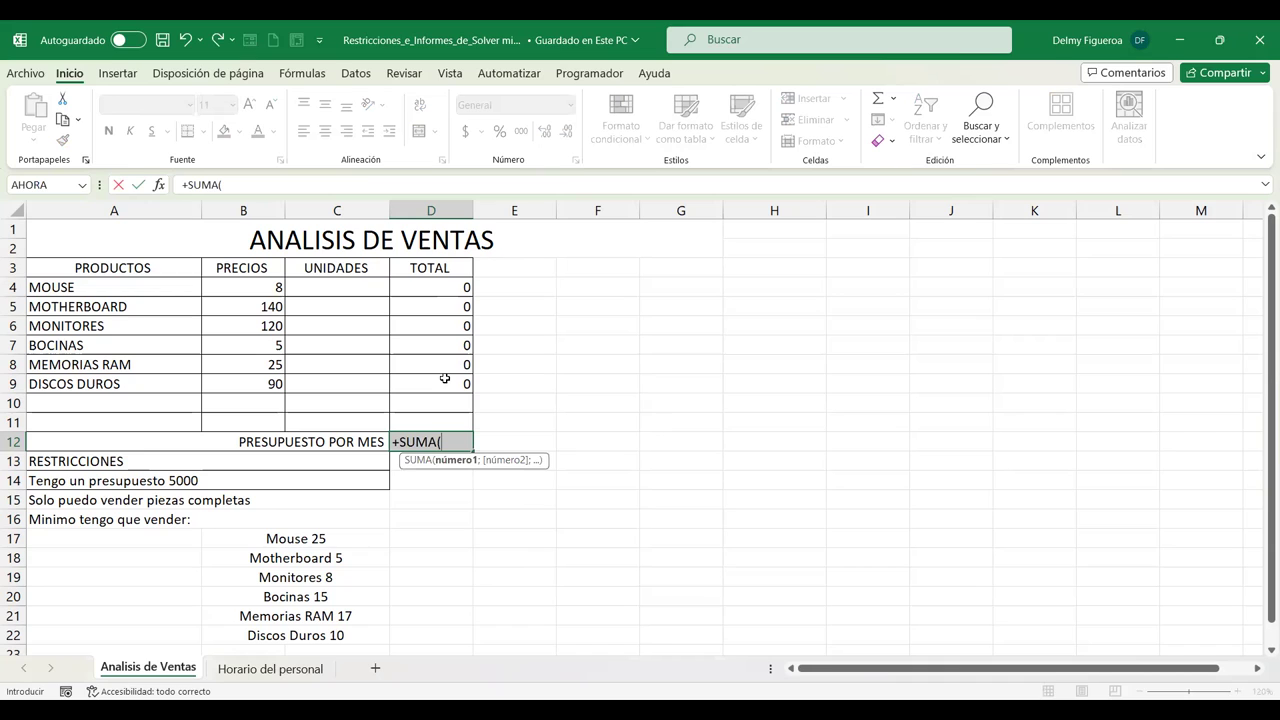
pyautogui.moveTo(445, 287); pyautogui.dragTo(445, 382)
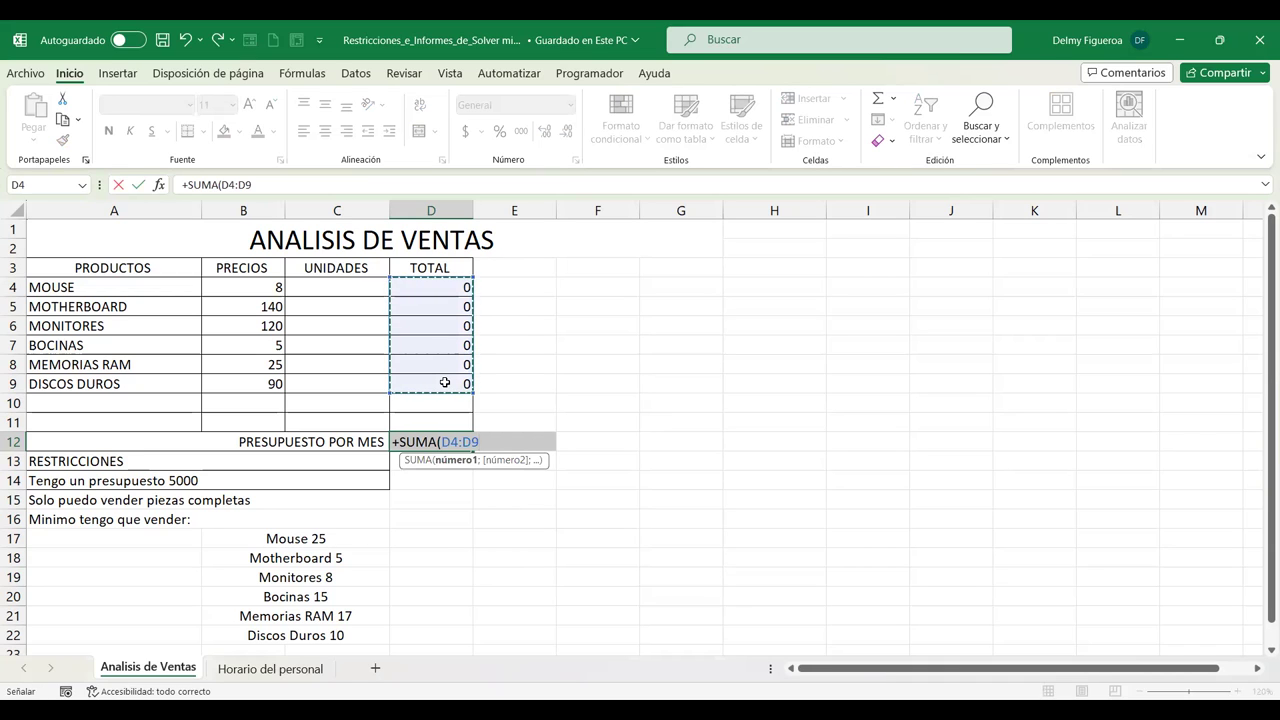
pyautogui.press('Return')
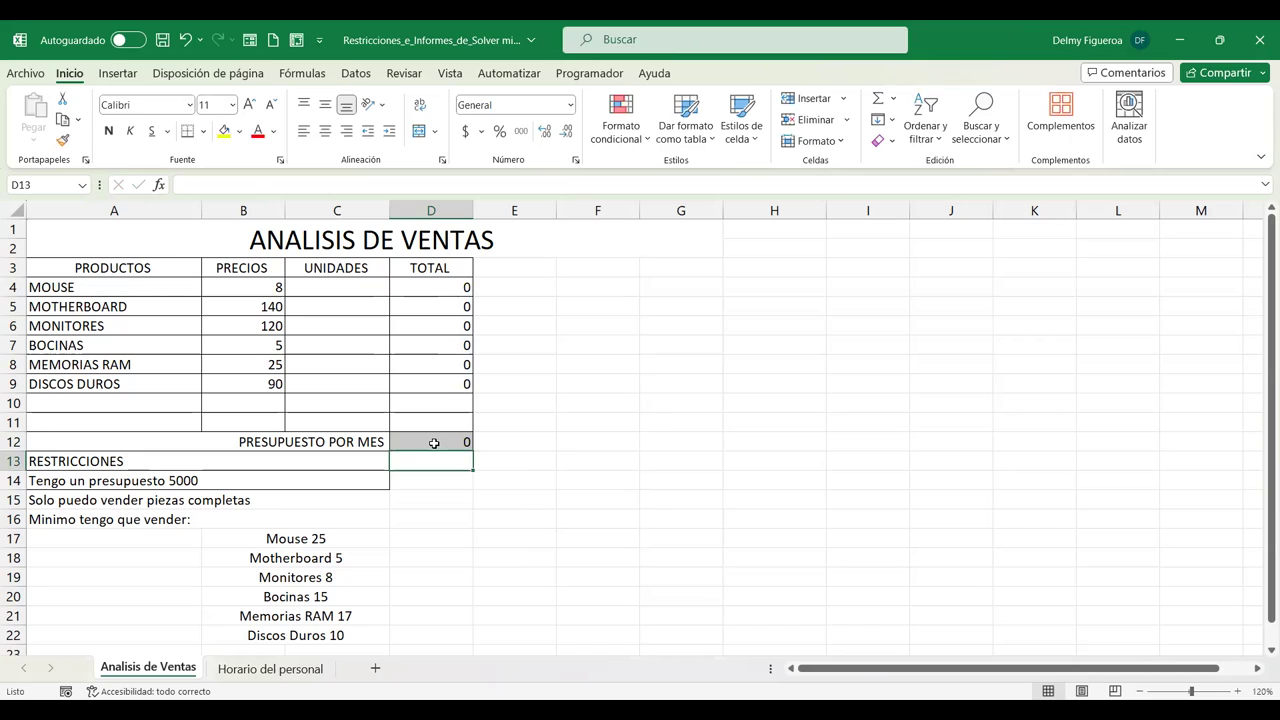
pyautogui.click(436, 443)
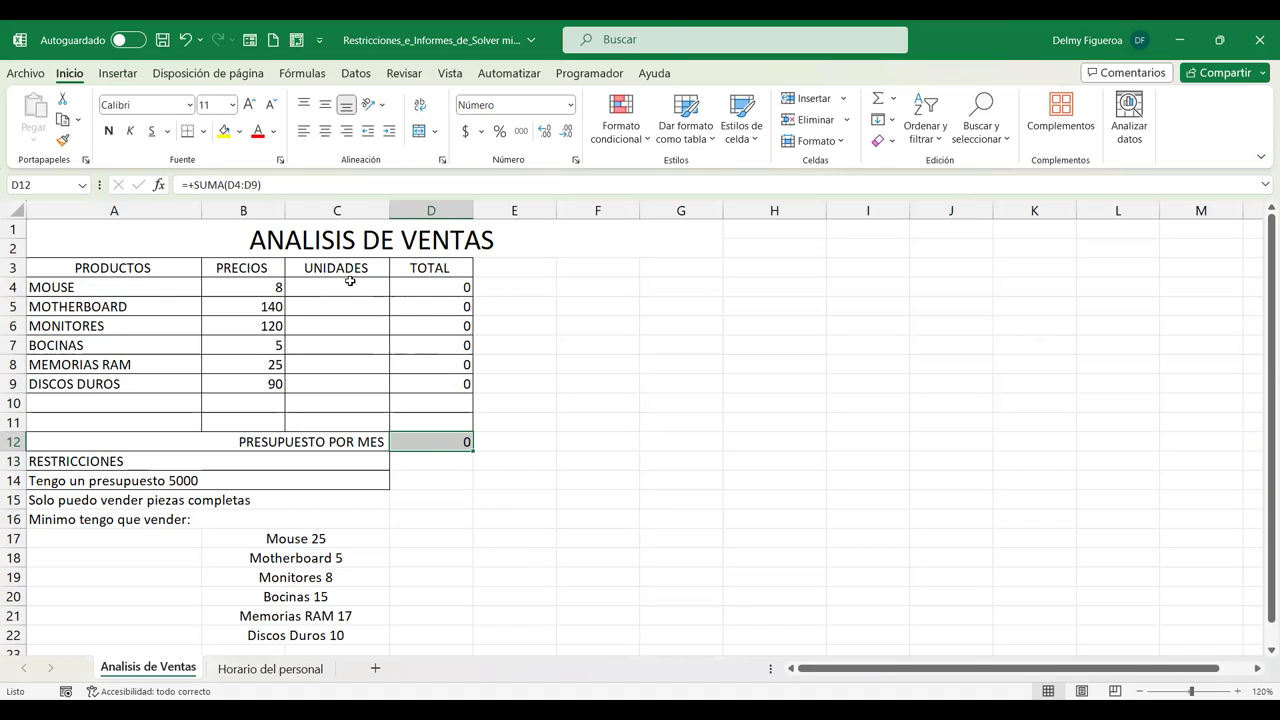
# Review the units cells C4:C9, the D12 sum and the restrictions, then open the Datos tab.
pyautogui.click(338, 378)
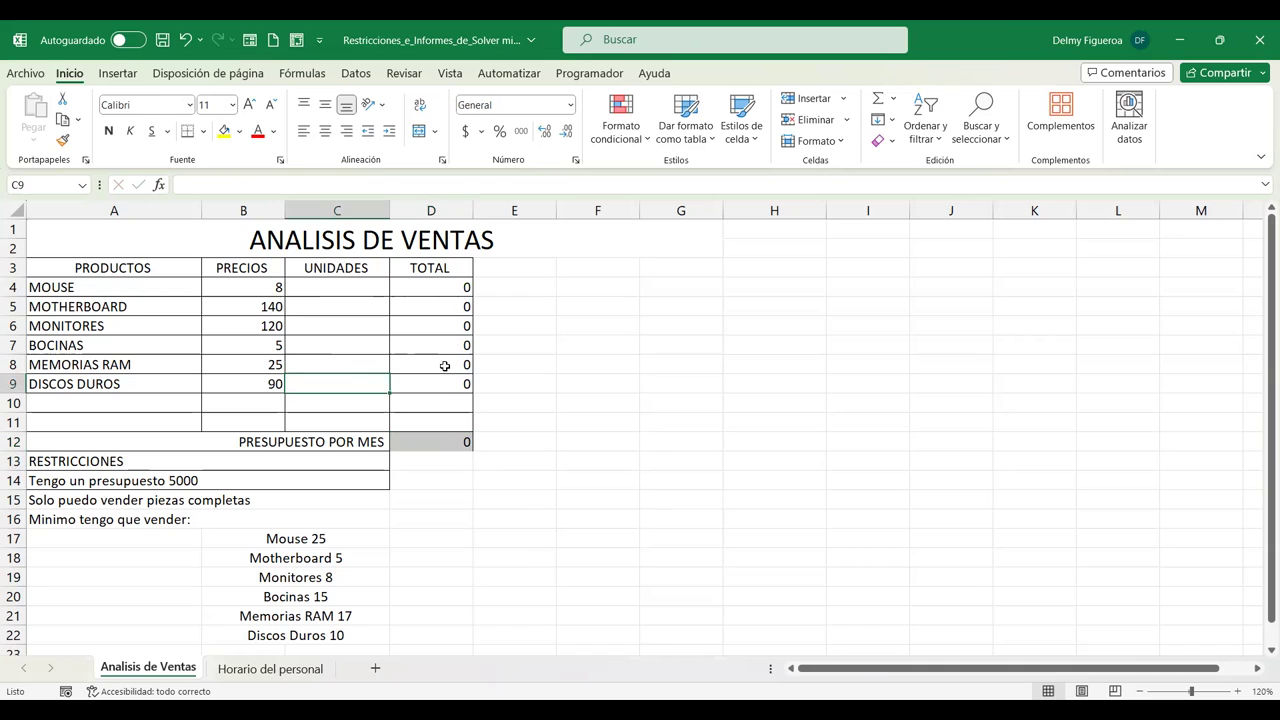
pyautogui.click(438, 445)
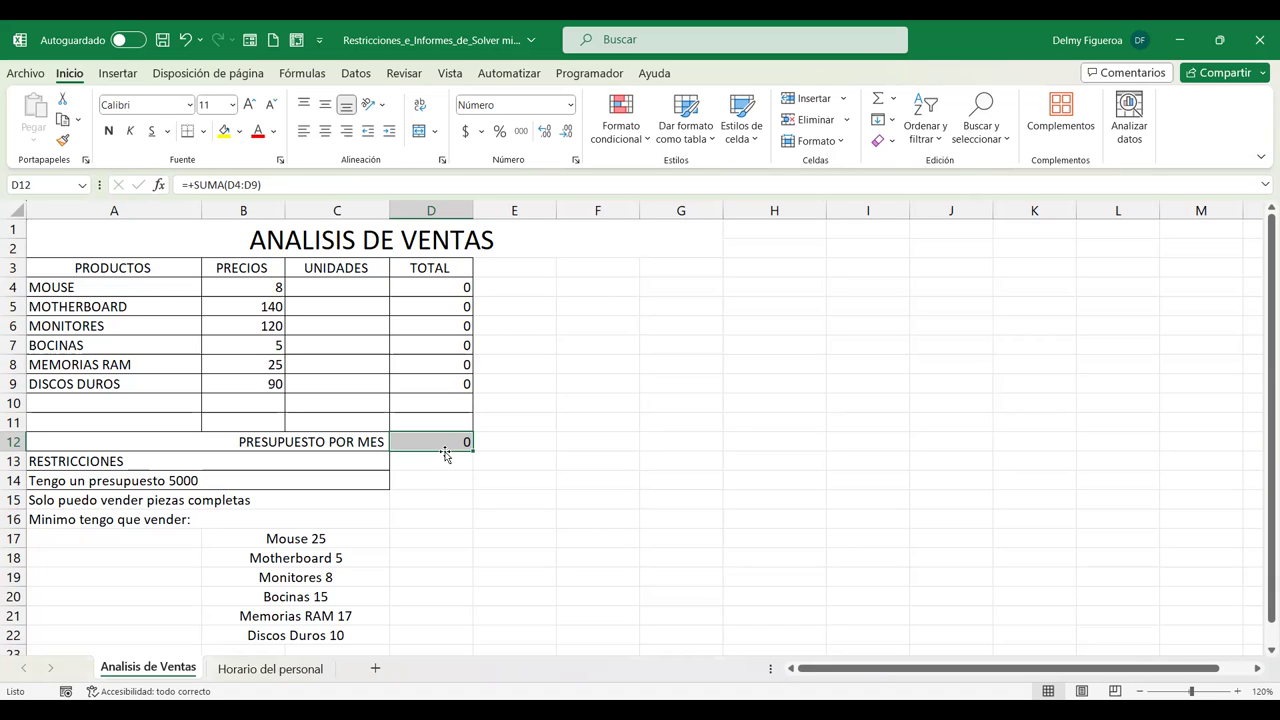
pyautogui.click(350, 287)
pyautogui.moveTo(353, 309); pyautogui.dragTo(355, 380)
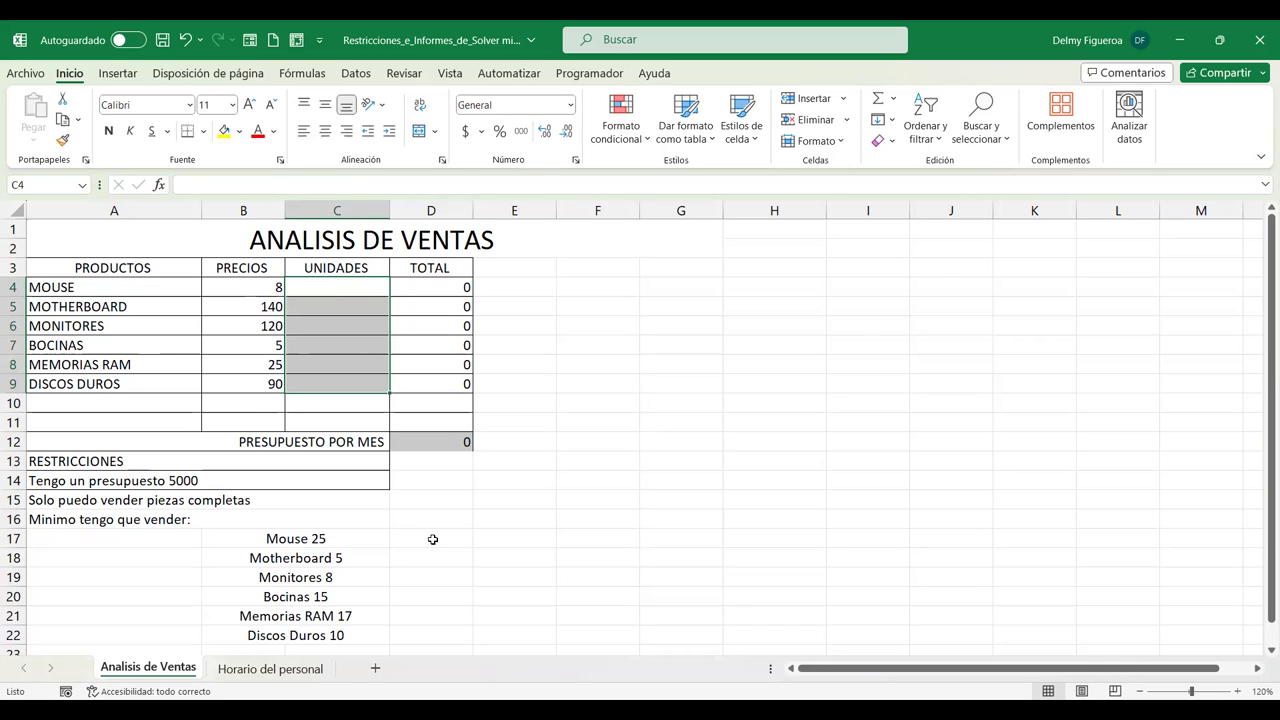
pyautogui.click(433, 539)
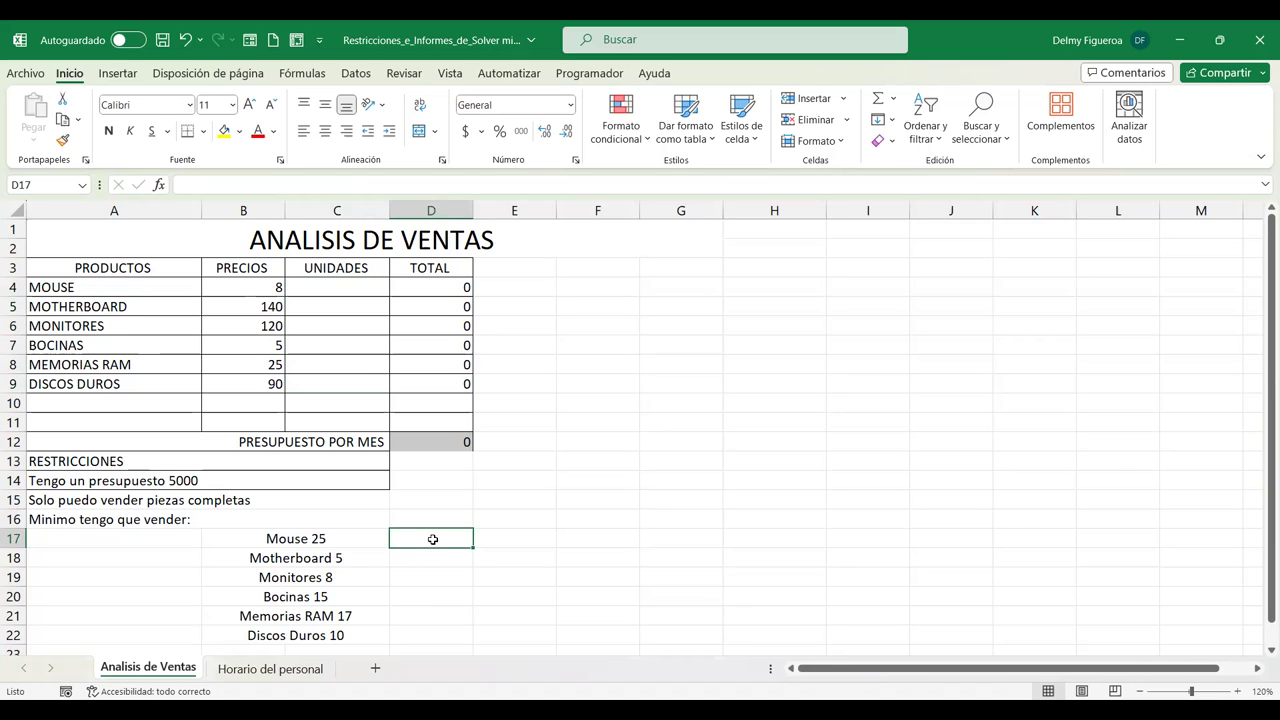
pyautogui.scroll(-1, 433, 539)
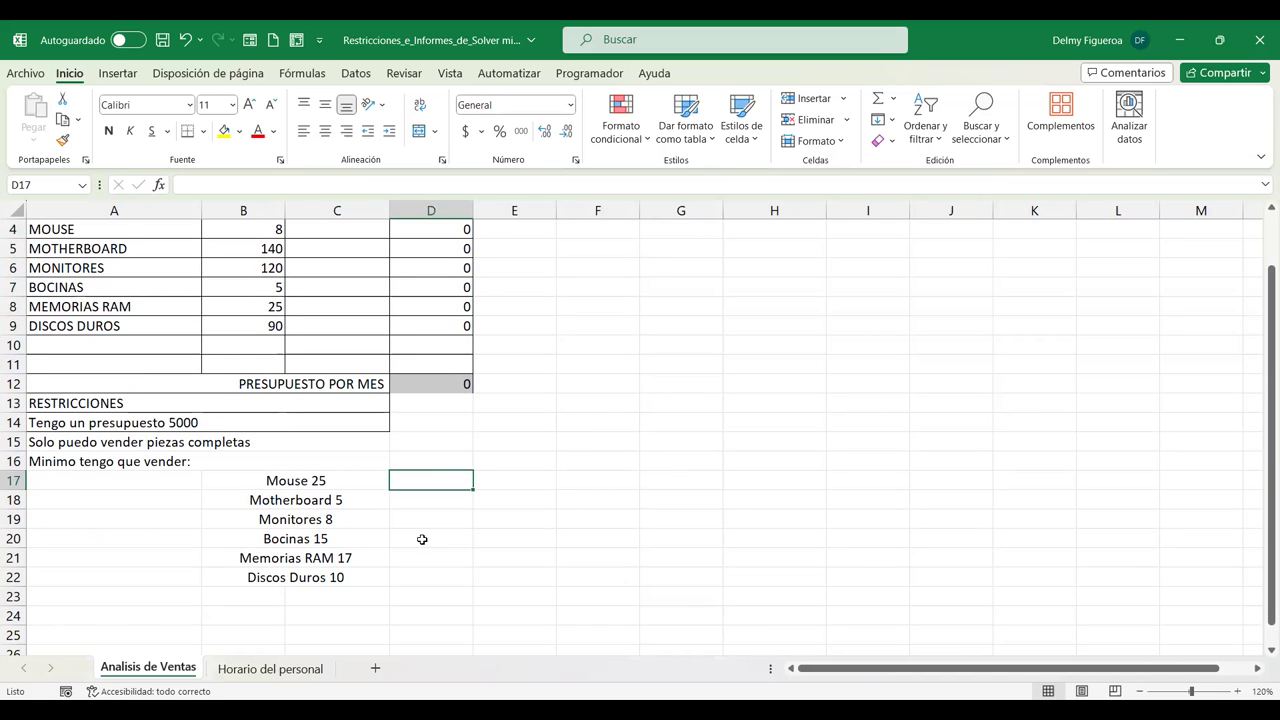
pyautogui.scroll(1, 430, 539)
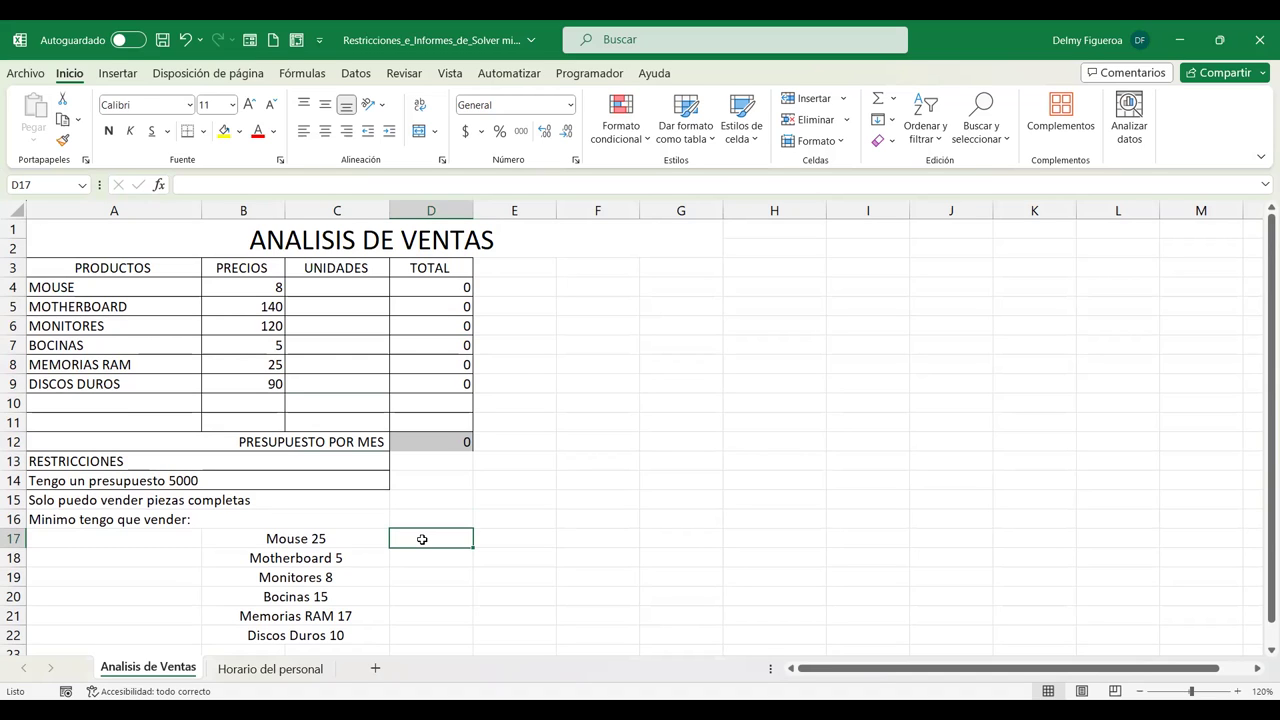
pyautogui.click(368, 291)
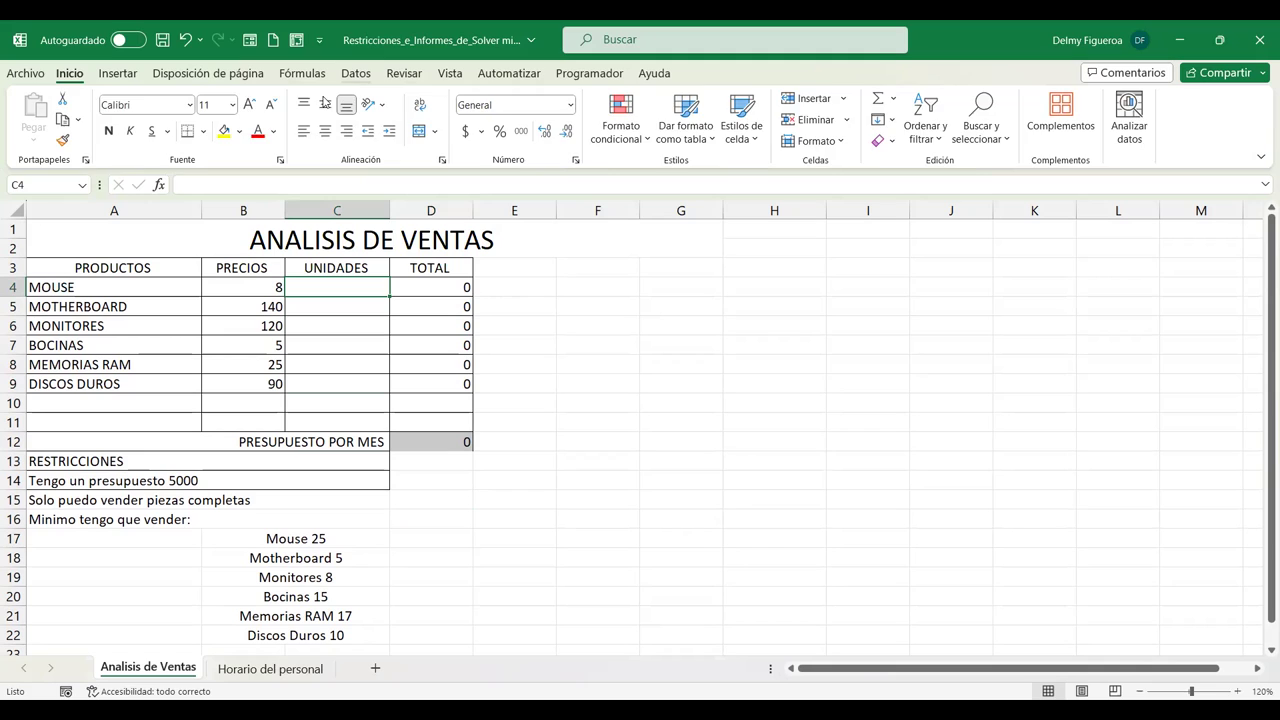
pyautogui.click(356, 74)
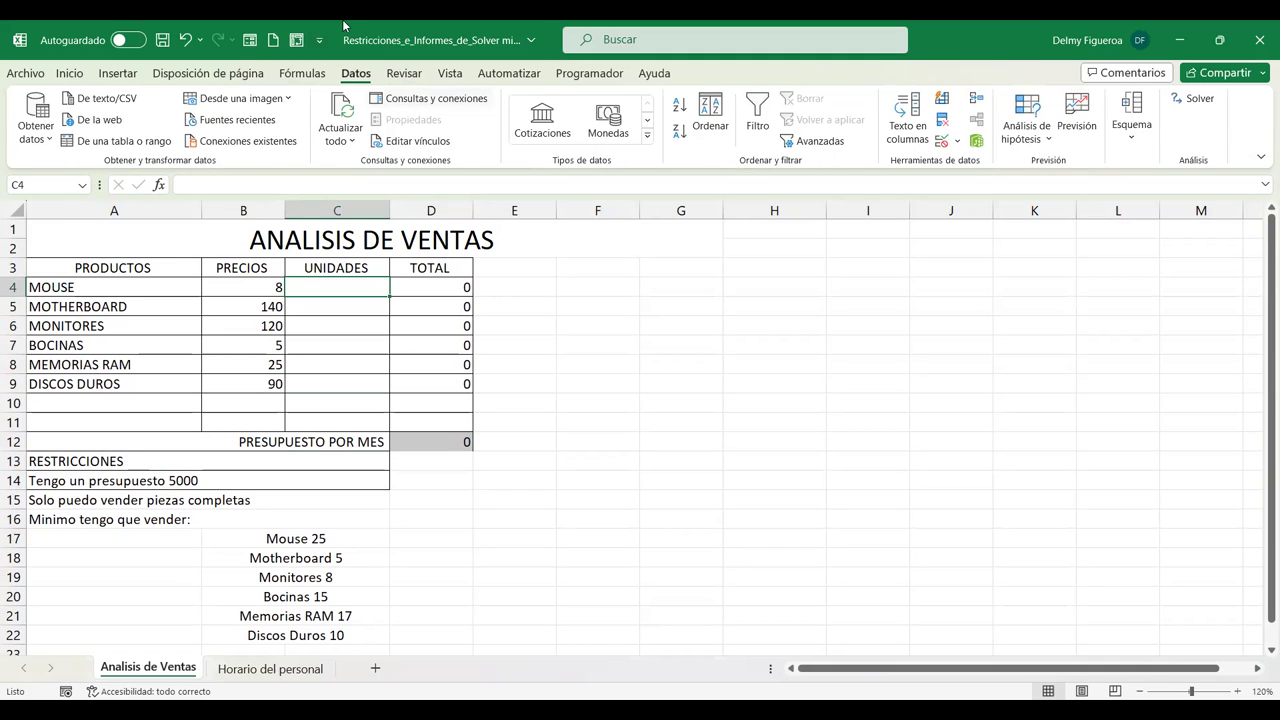
# Set Solver to make $D$12 equal 5000 by changing C4:C9, and begin adding a constraint.
pyautogui.click(1195, 108)
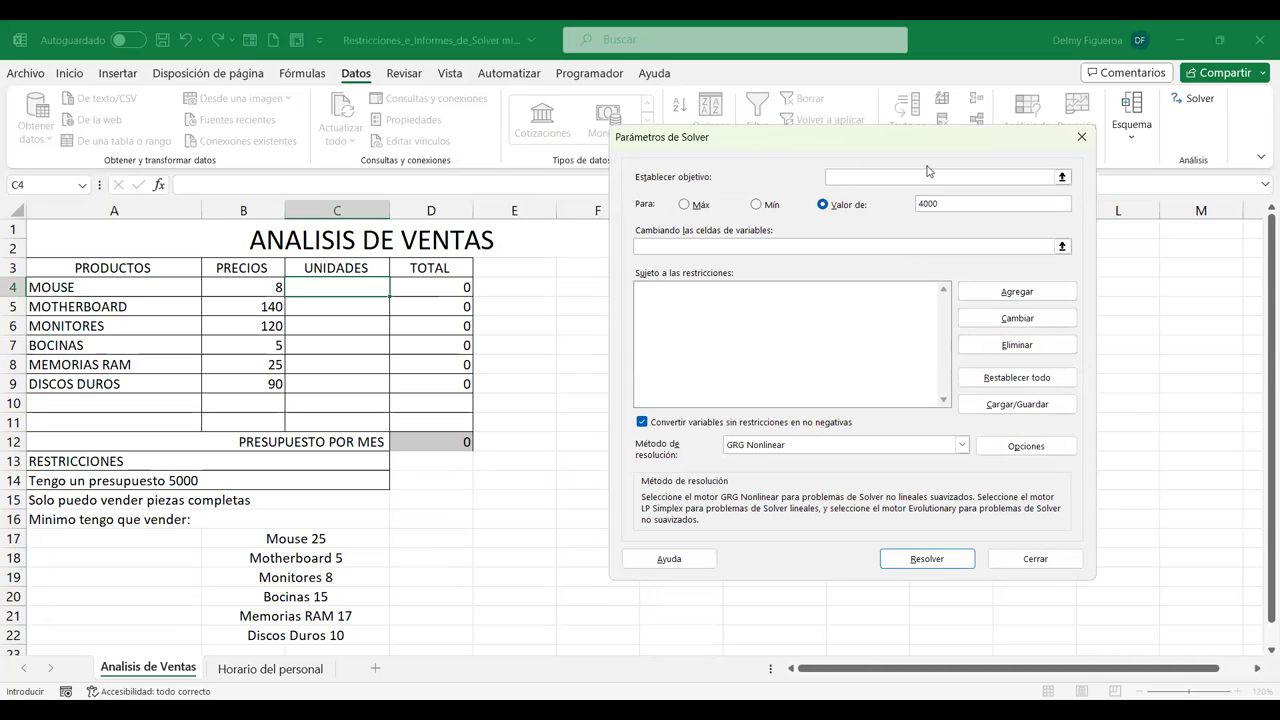
pyautogui.click(443, 436)
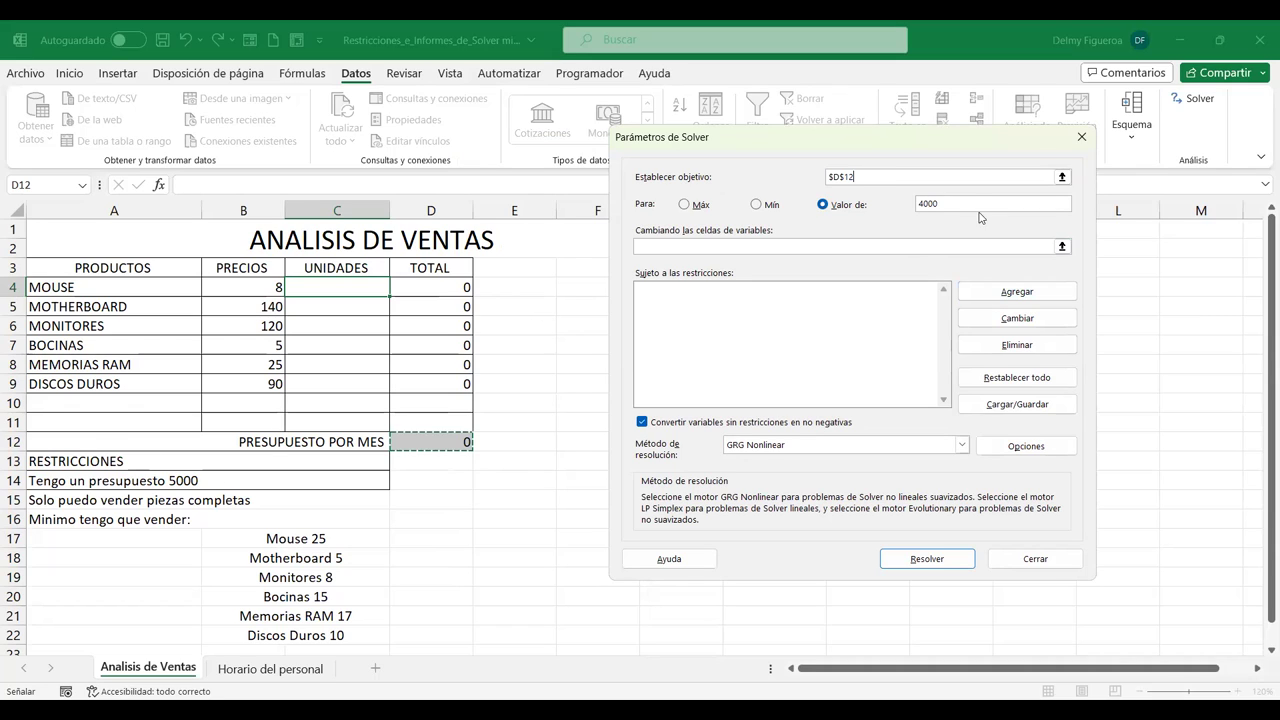
pyautogui.doubleClick(954, 196)
pyautogui.write('5')
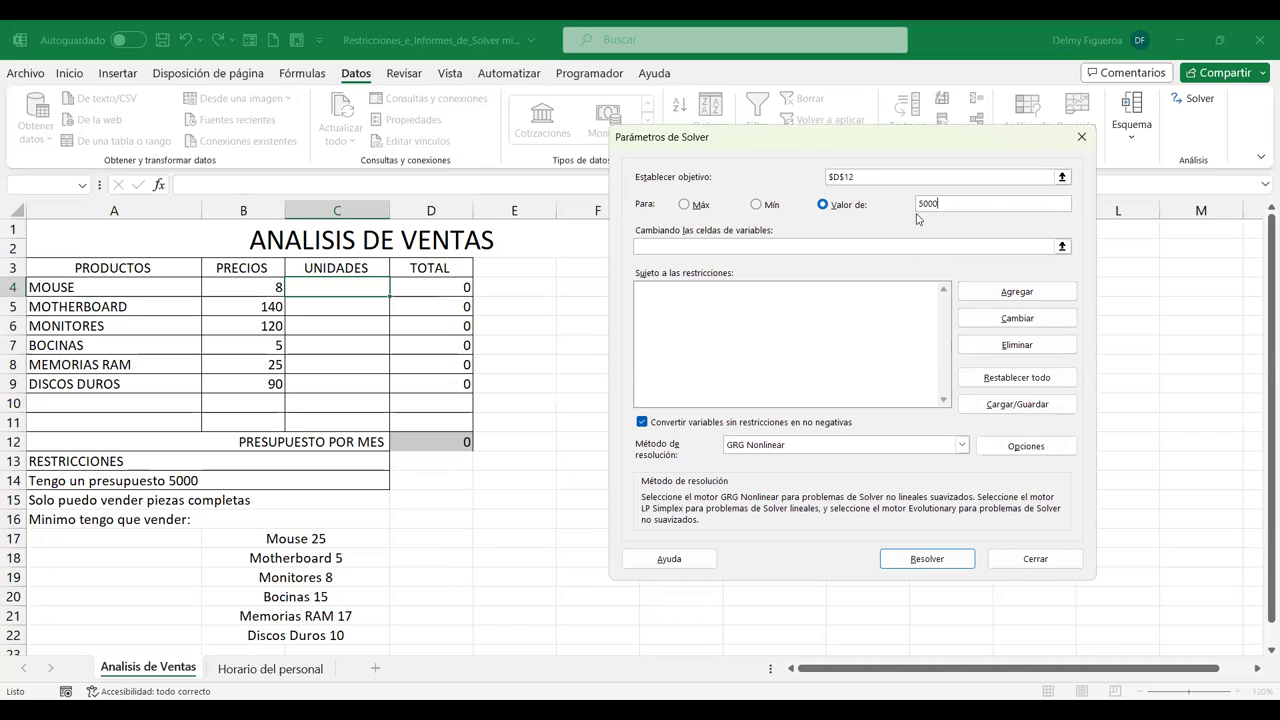
pyautogui.click(684, 245)
pyautogui.moveTo(336, 287); pyautogui.dragTo(385, 383)
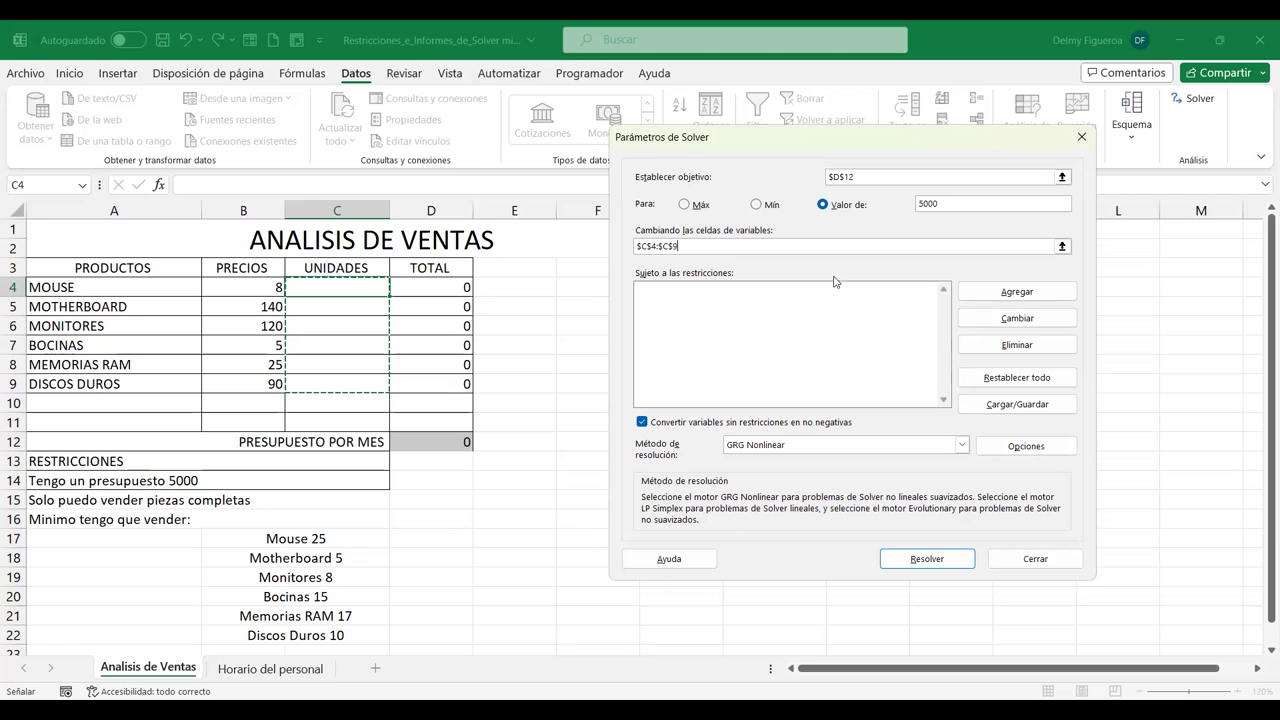
pyautogui.click(1046, 292)
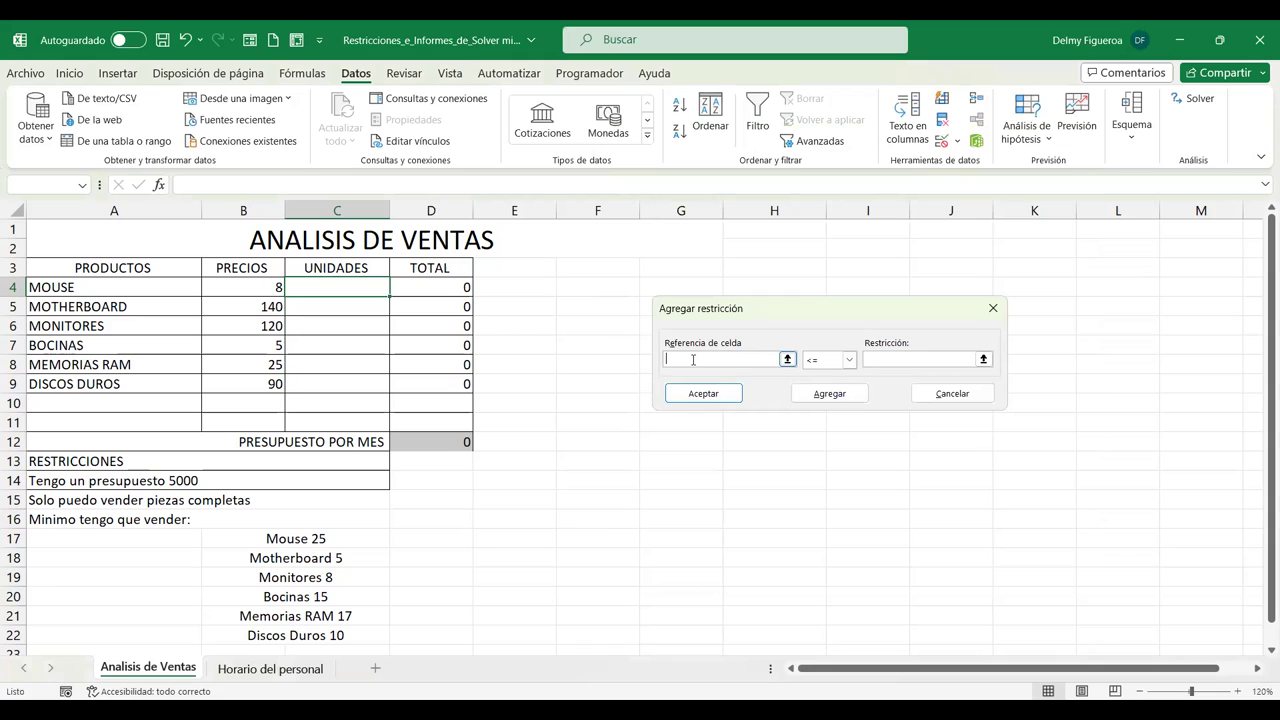
# Add Solver constraints $C$4 >= 25 and $C$5 >= 5.
pyautogui.click(346, 288)
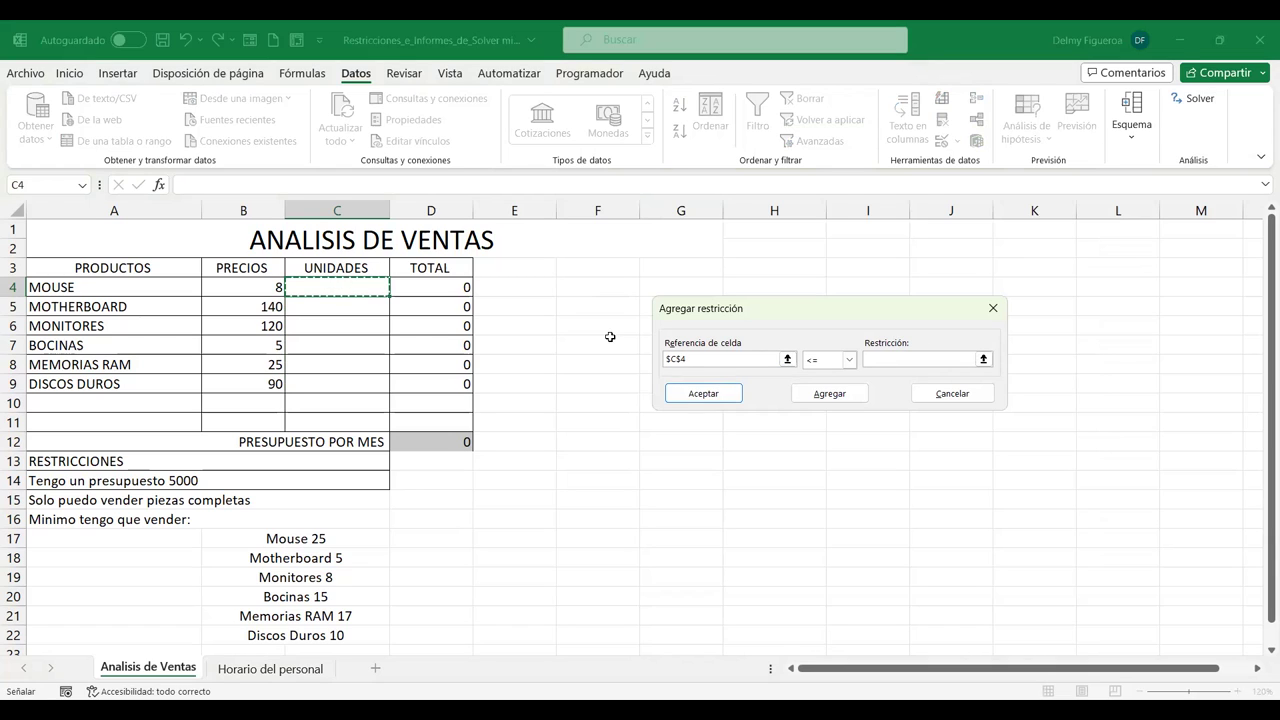
pyautogui.click(850, 362)
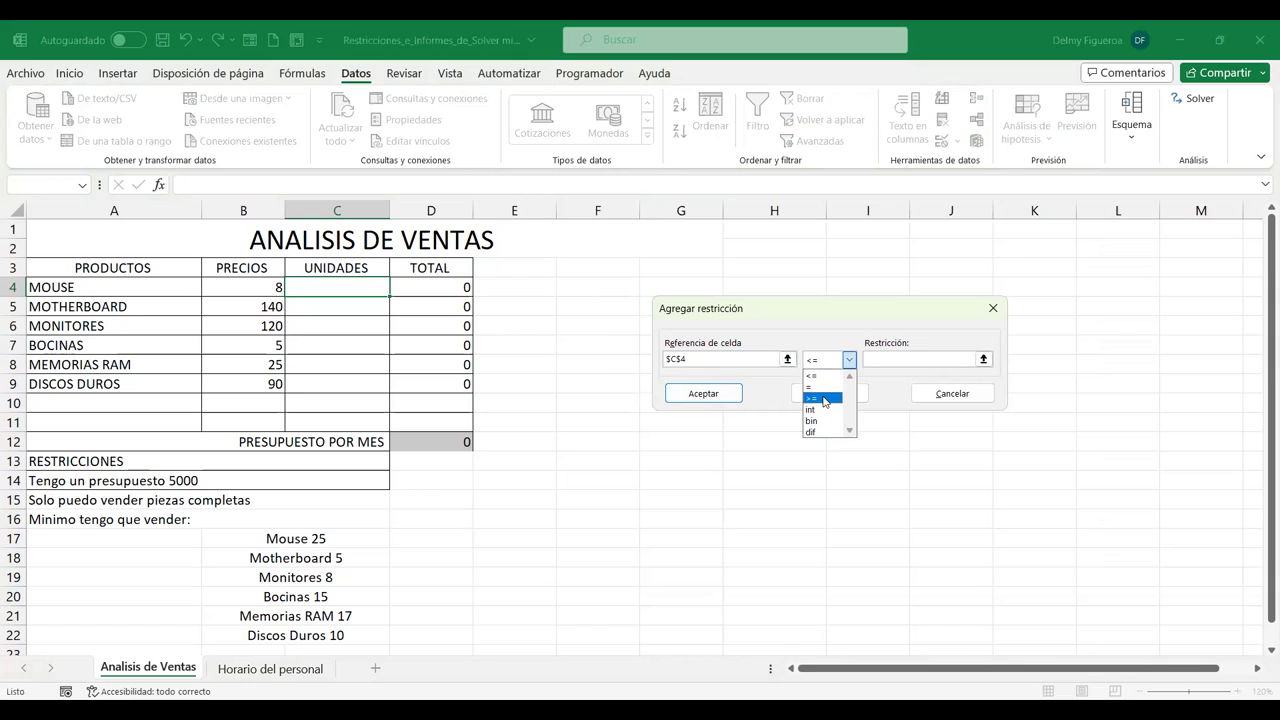
pyautogui.click(825, 400)
pyautogui.write('25')
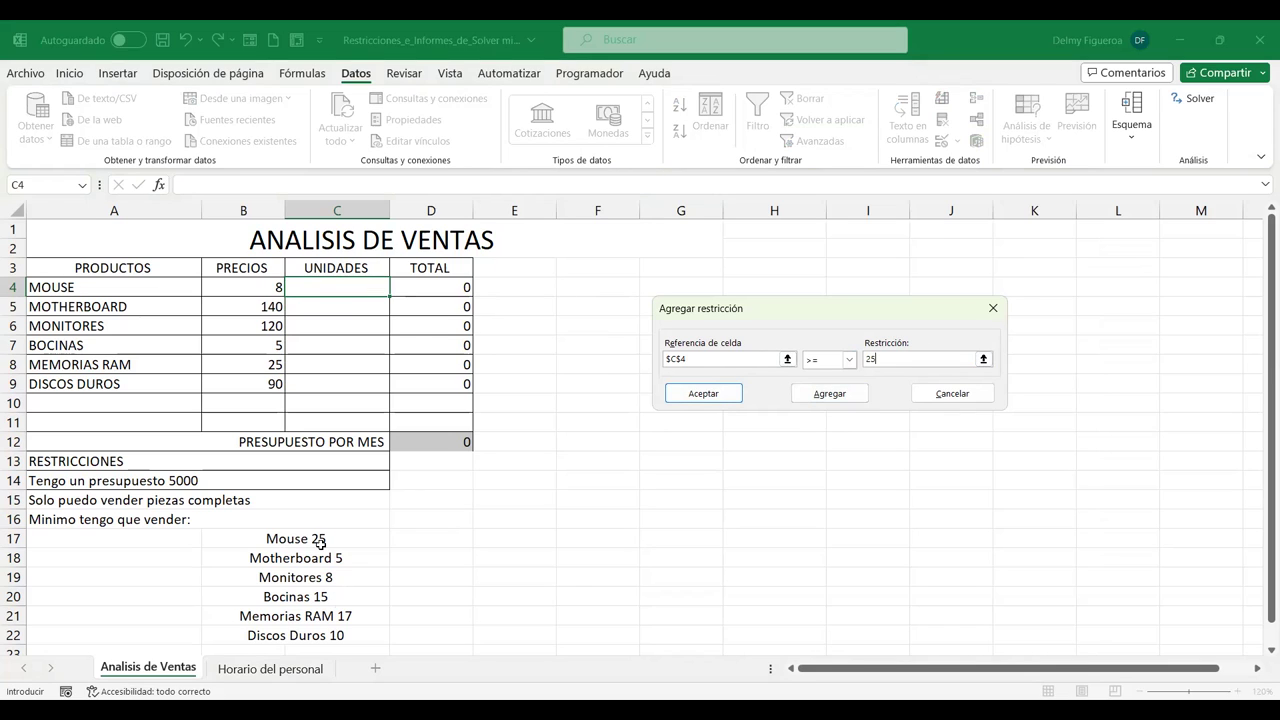
pyautogui.click(847, 396)
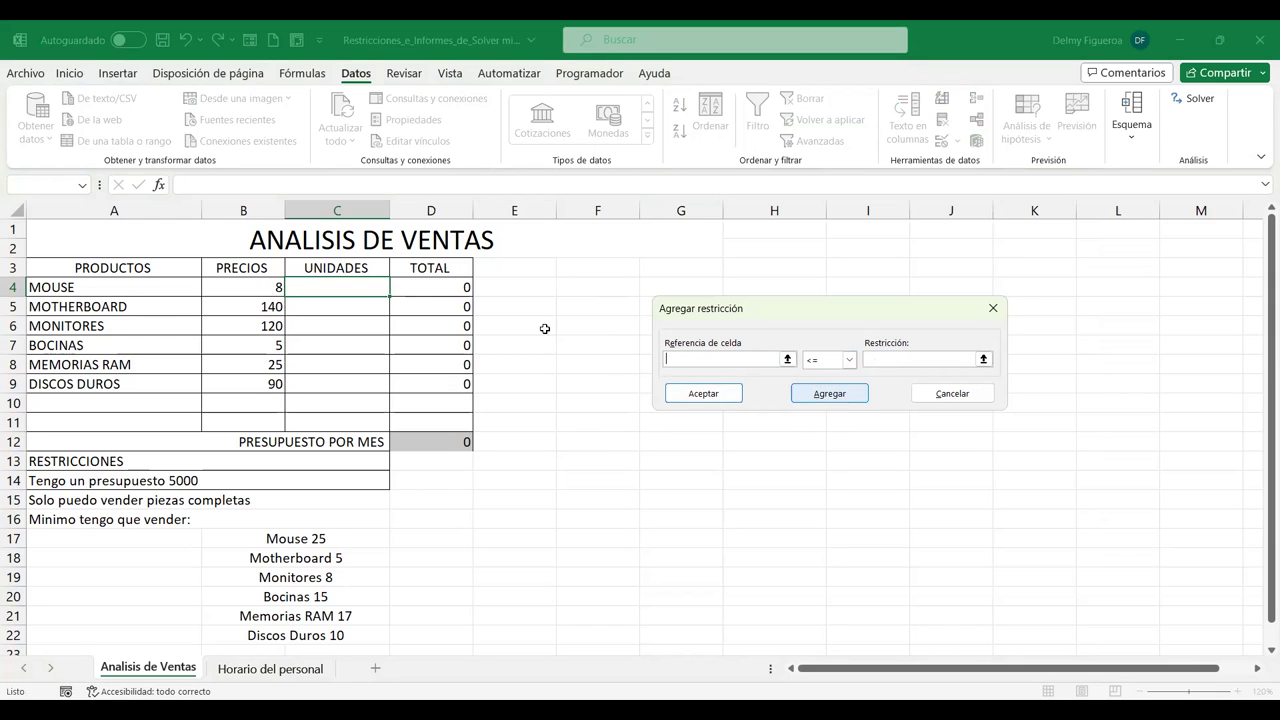
pyautogui.click(345, 306)
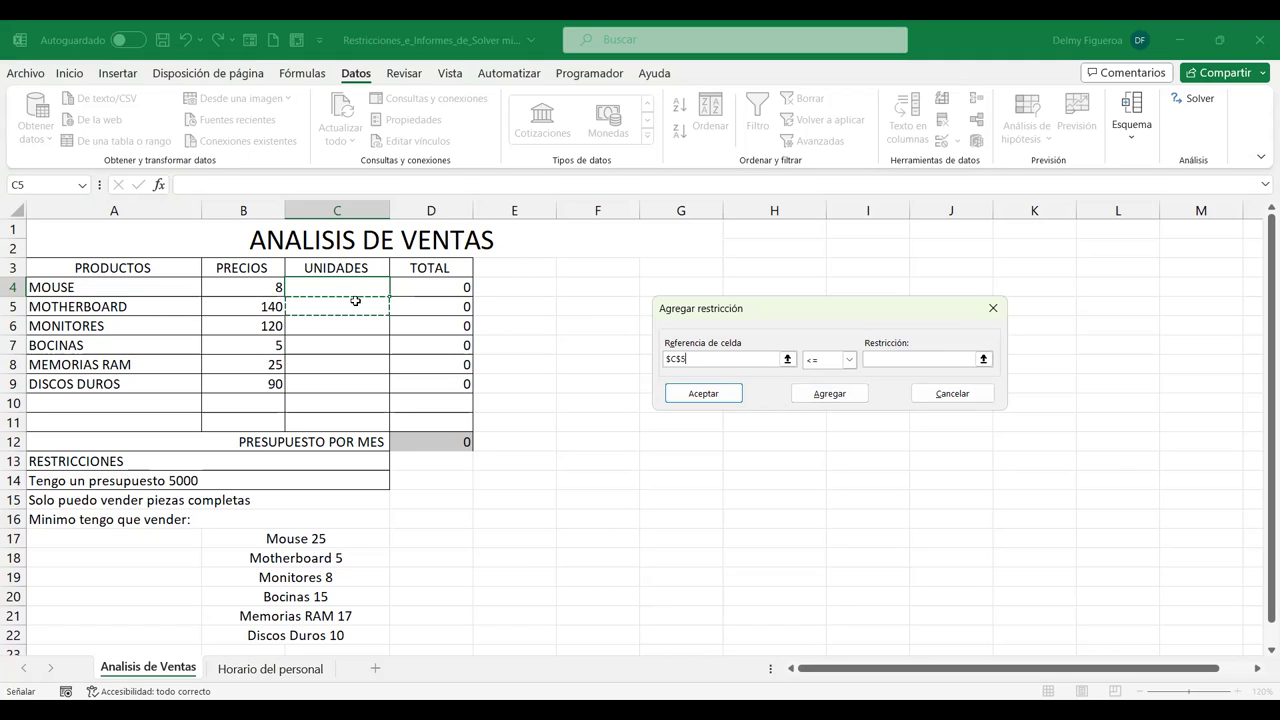
pyautogui.click(849, 362)
pyautogui.click(834, 399)
pyautogui.click(886, 364)
pyautogui.write('5')
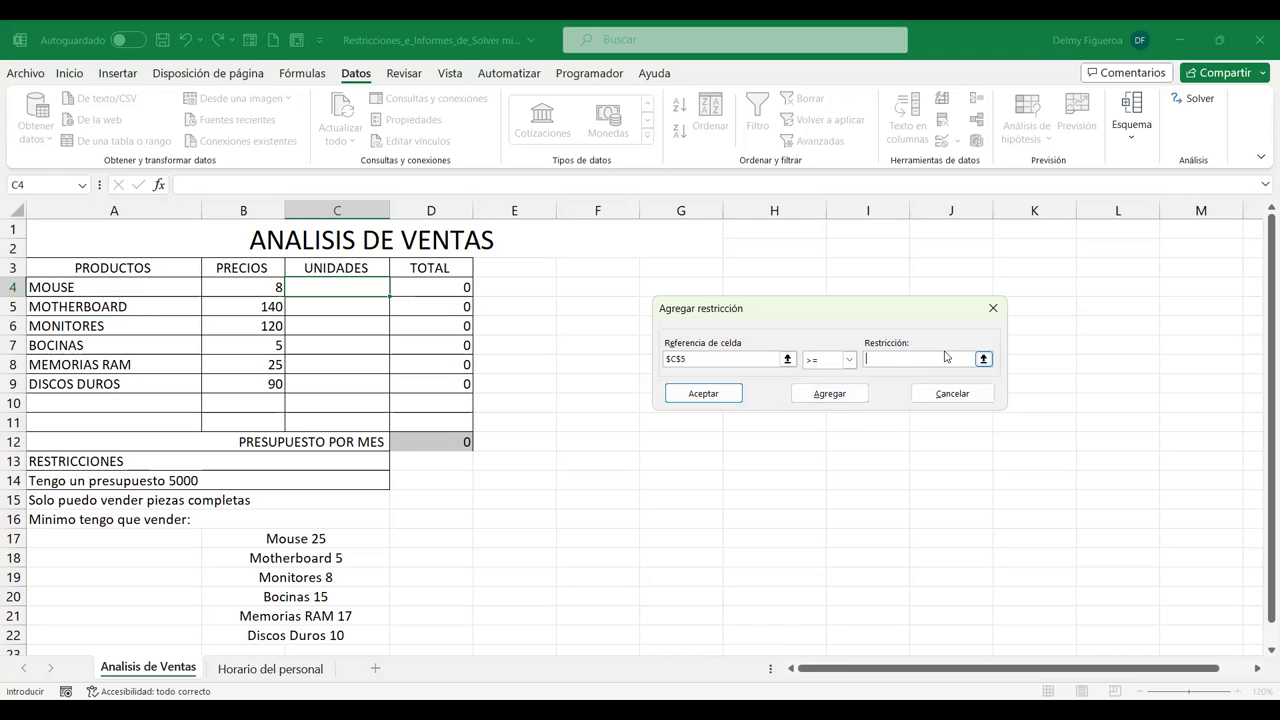
pyautogui.click(840, 398)
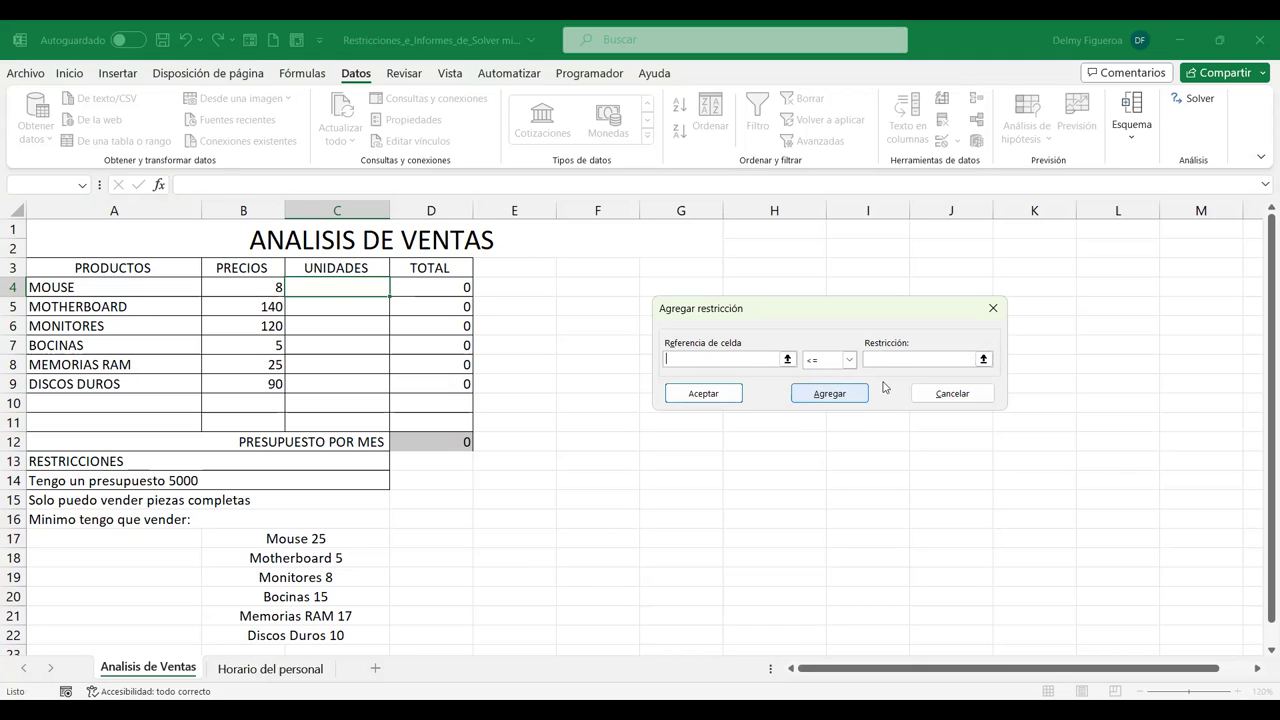
# Add Solver constraints $C$6 >= 8 and $C$7 >= 15.
pyautogui.click(344, 327)
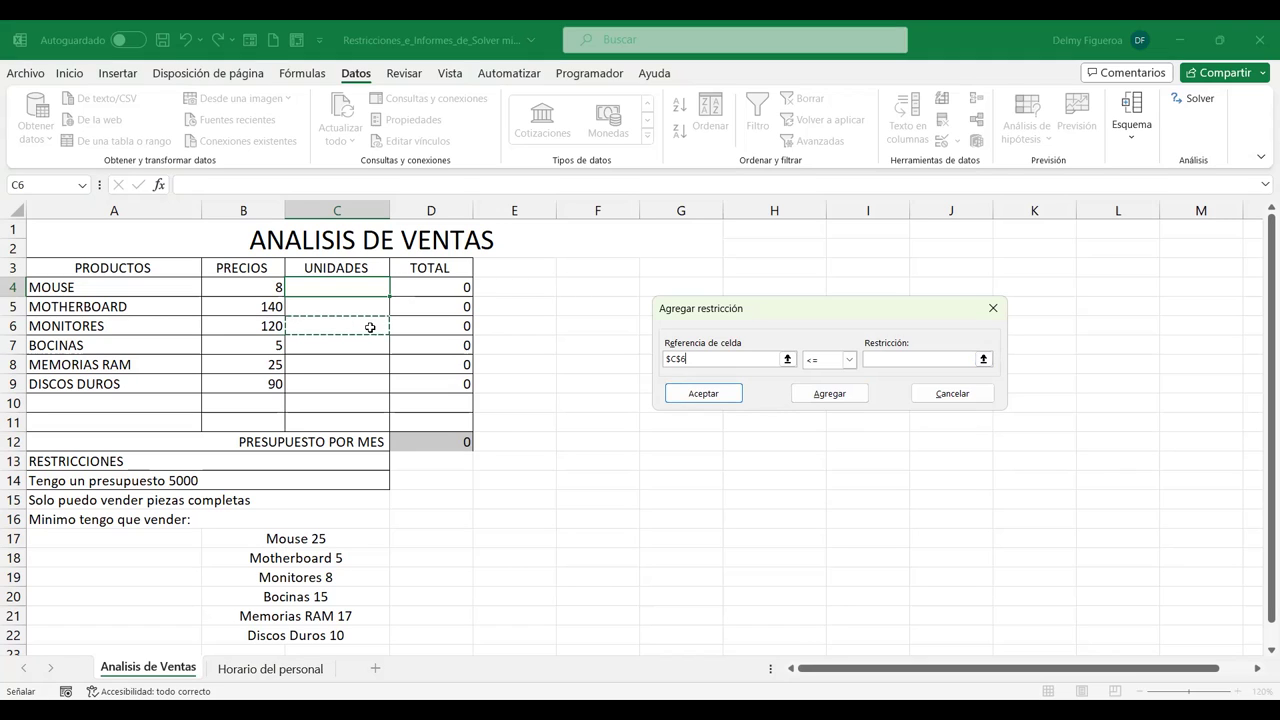
pyautogui.click(850, 362)
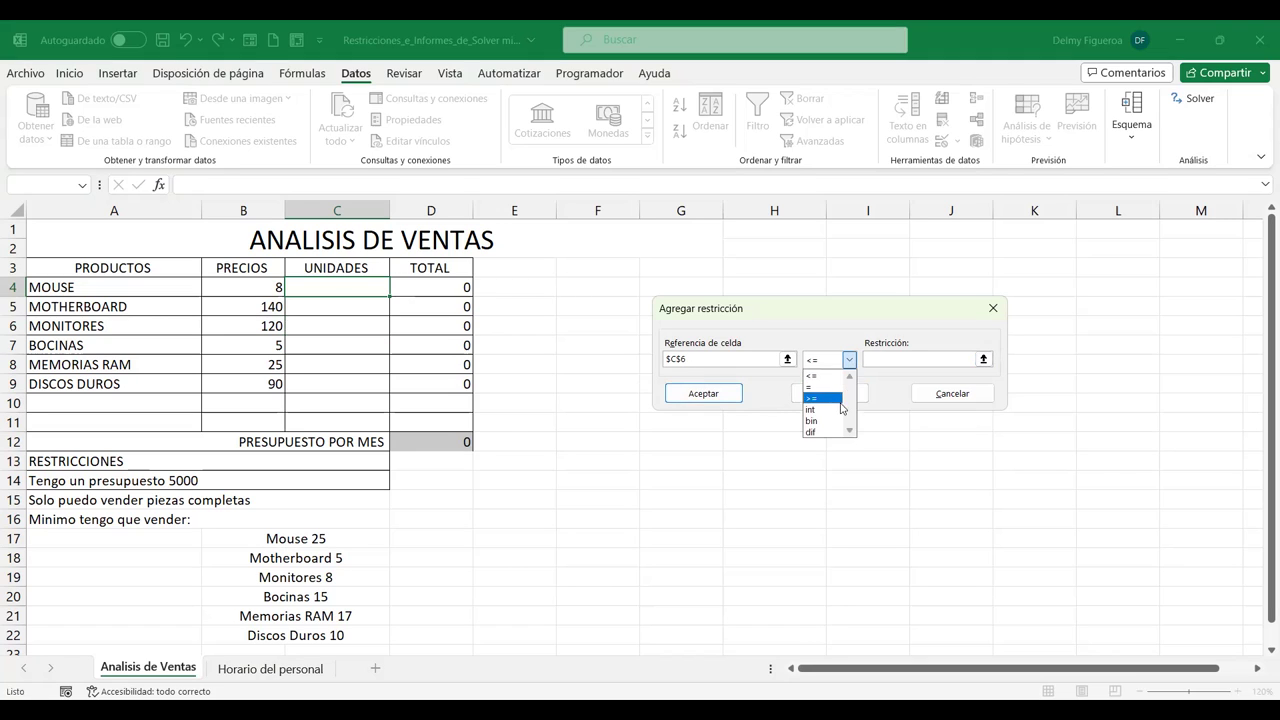
pyautogui.click(821, 399)
pyautogui.click(871, 363)
pyautogui.write('8')
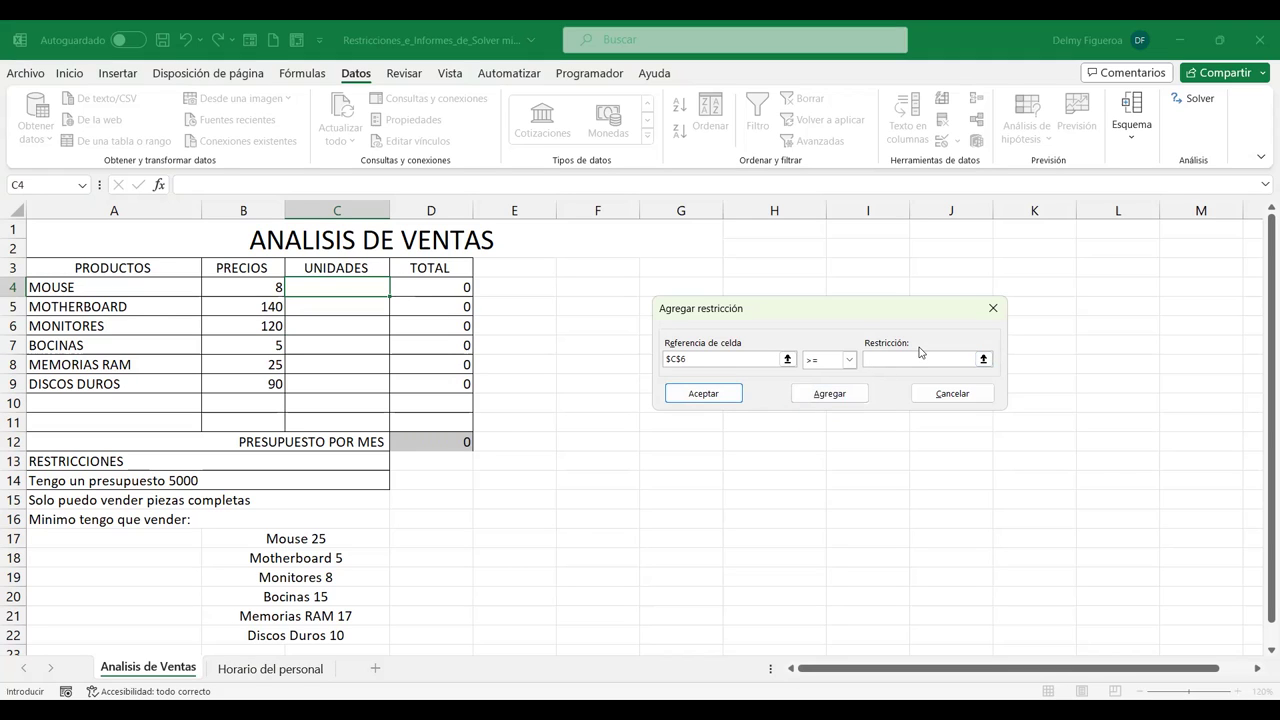
pyautogui.click(821, 395)
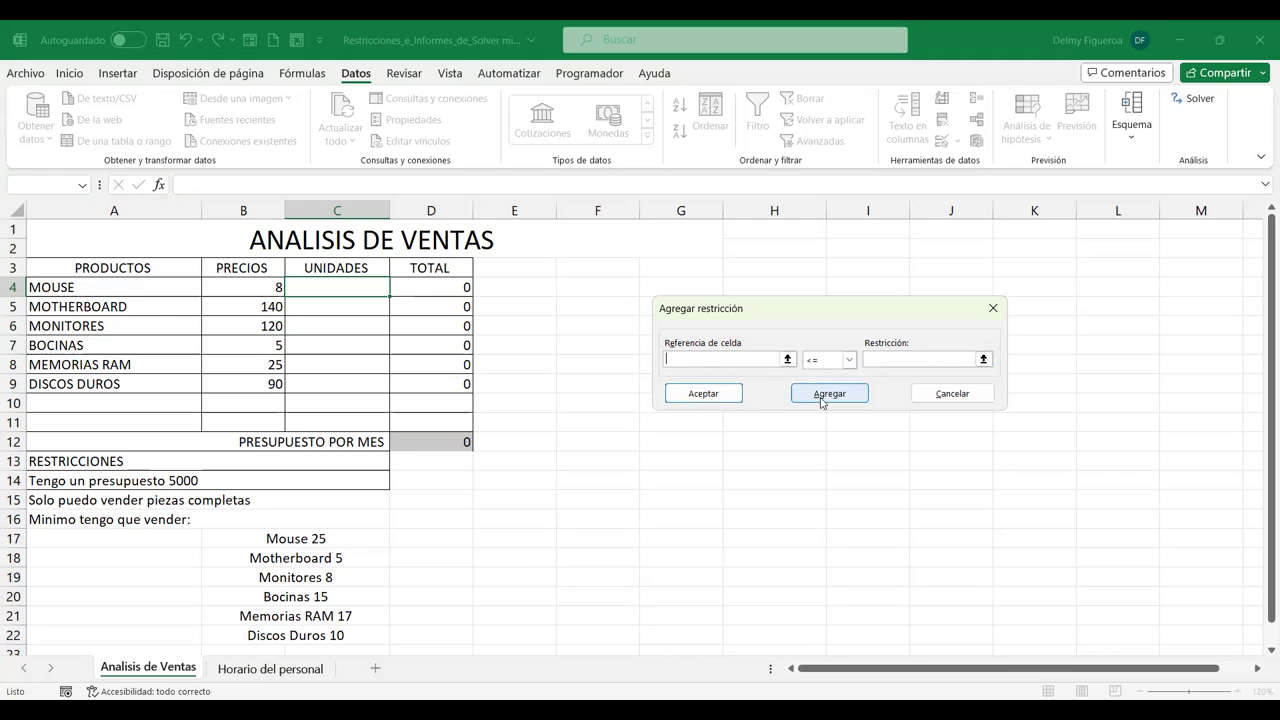
pyautogui.click(350, 345)
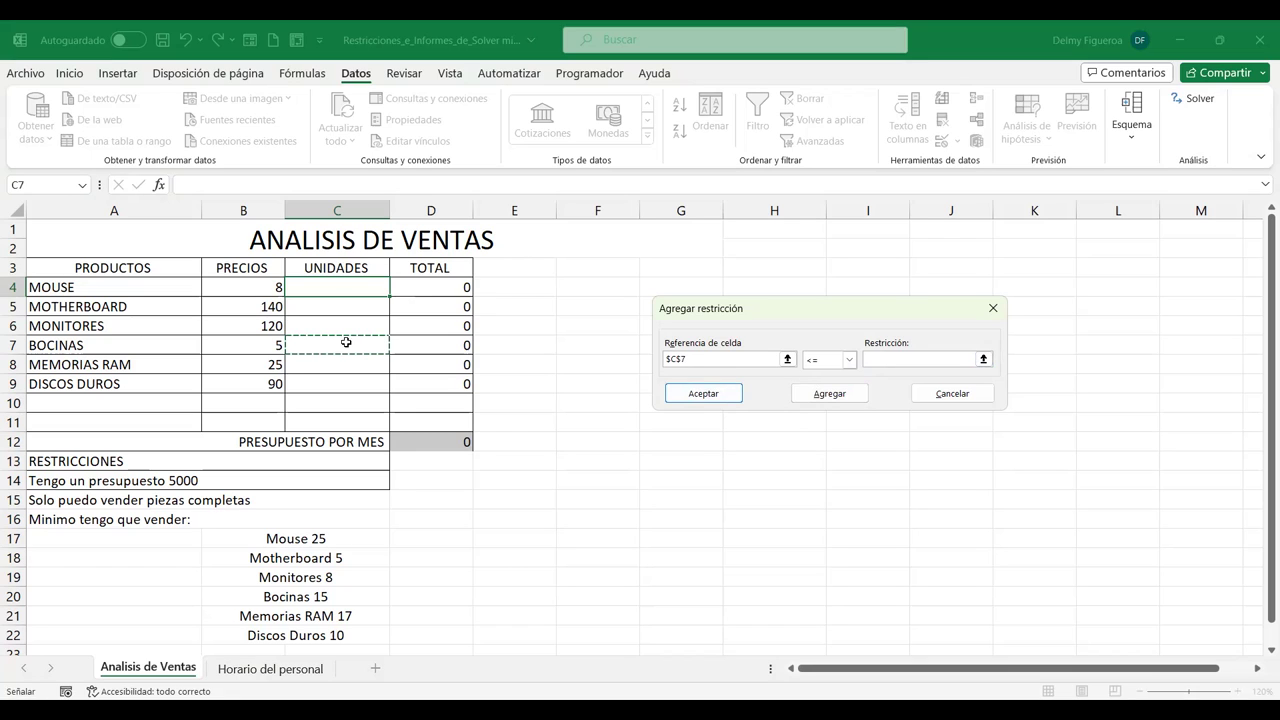
pyautogui.click(849, 361)
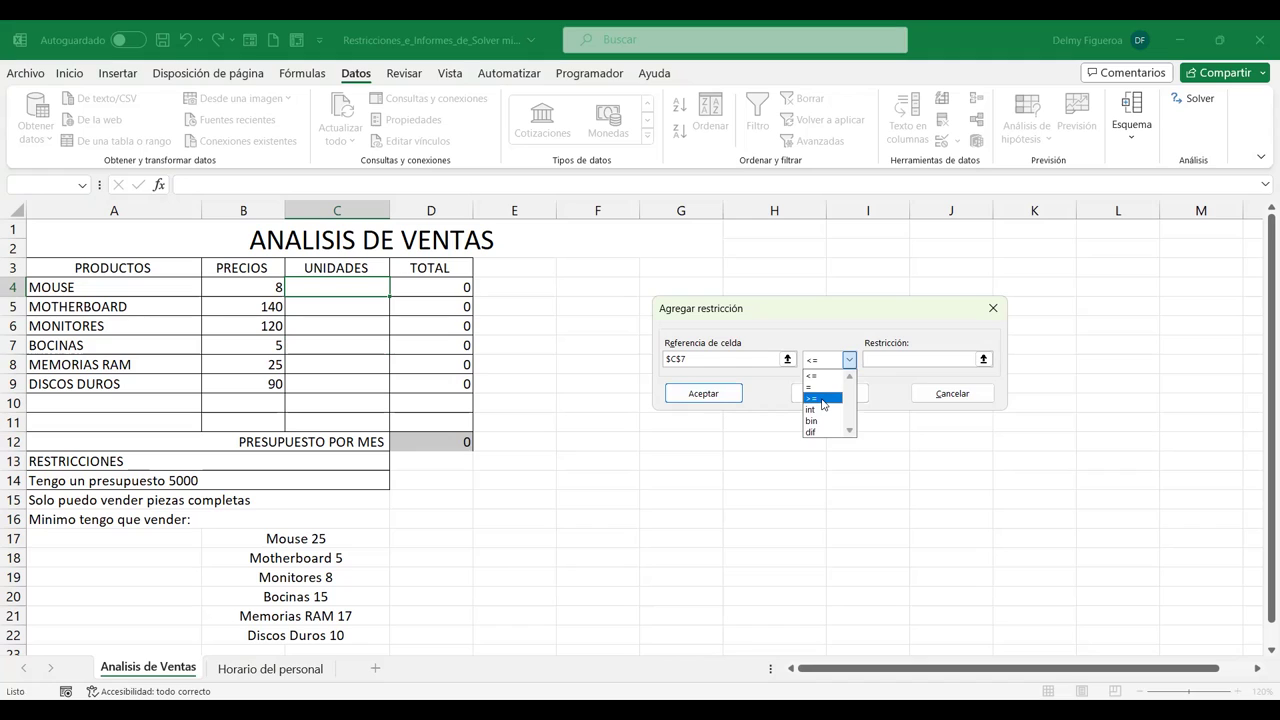
pyautogui.click(823, 398)
pyautogui.click(880, 362)
pyautogui.write('15')
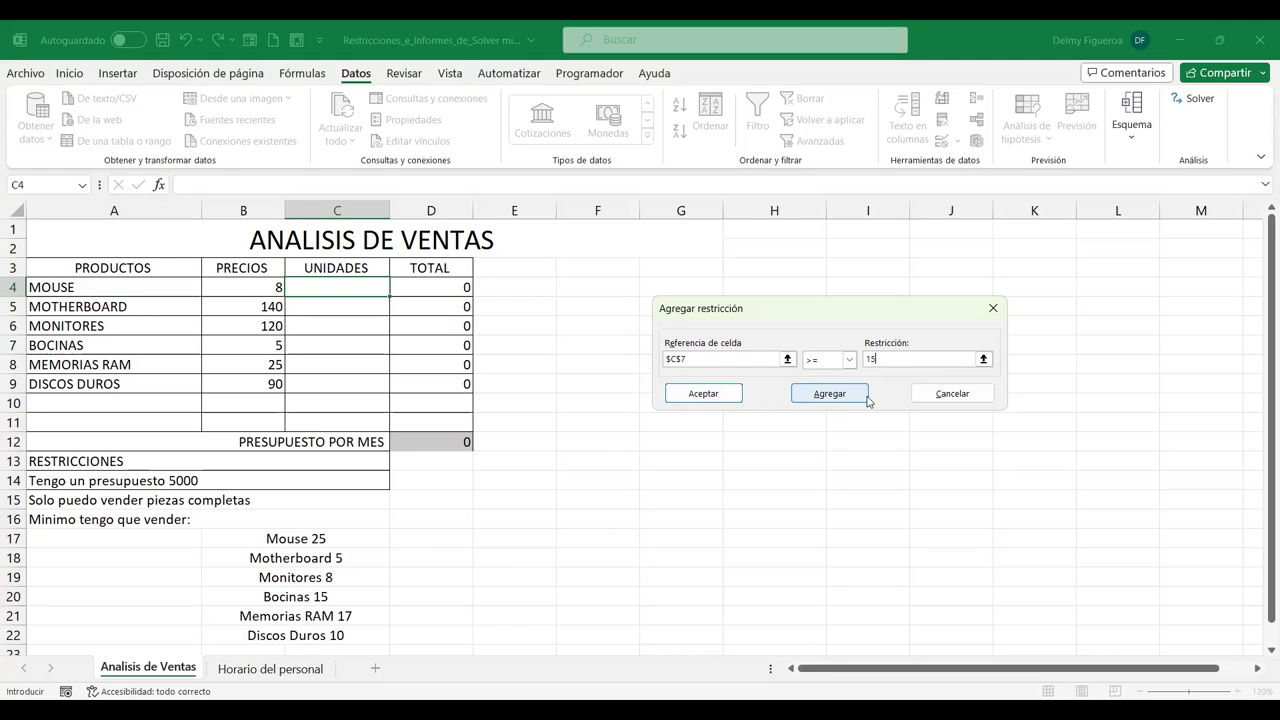
pyautogui.click(845, 398)
# Add Solver constraints $C$8 >= 17 for Memorias RAM and $C$9 >= 10 for Discos Duros.
pyautogui.click(345, 365)
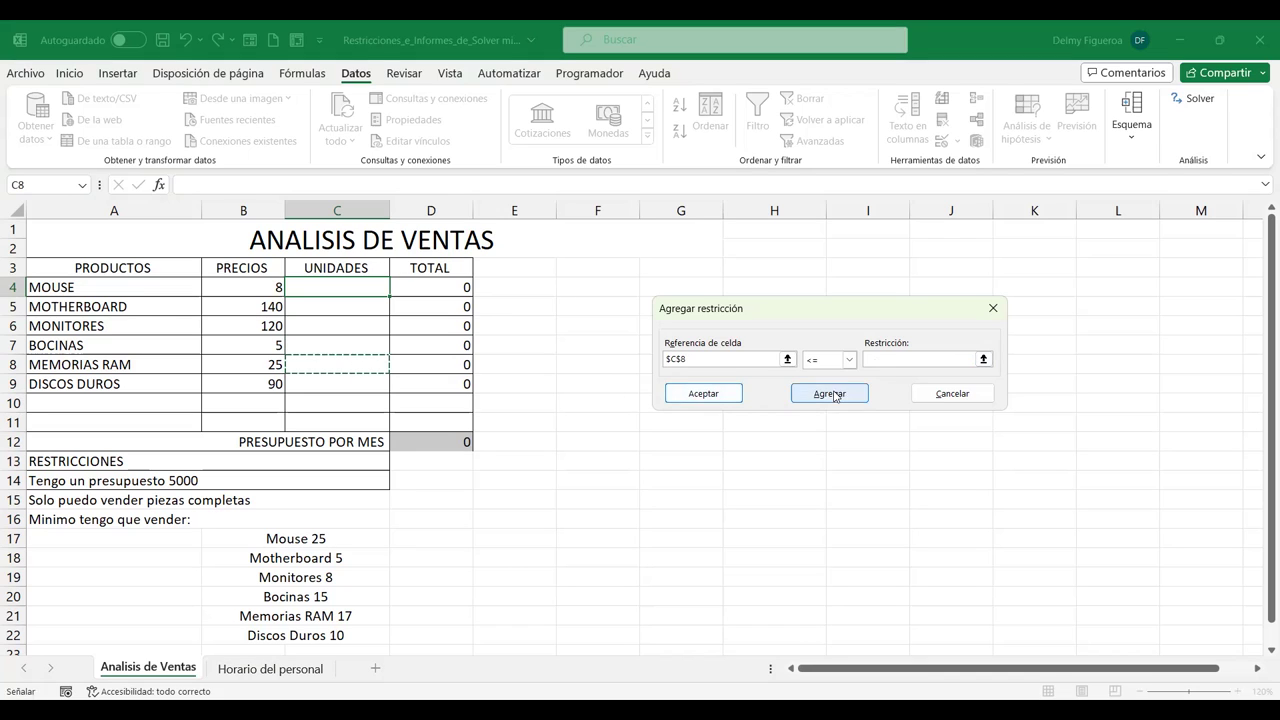
pyautogui.click(850, 360)
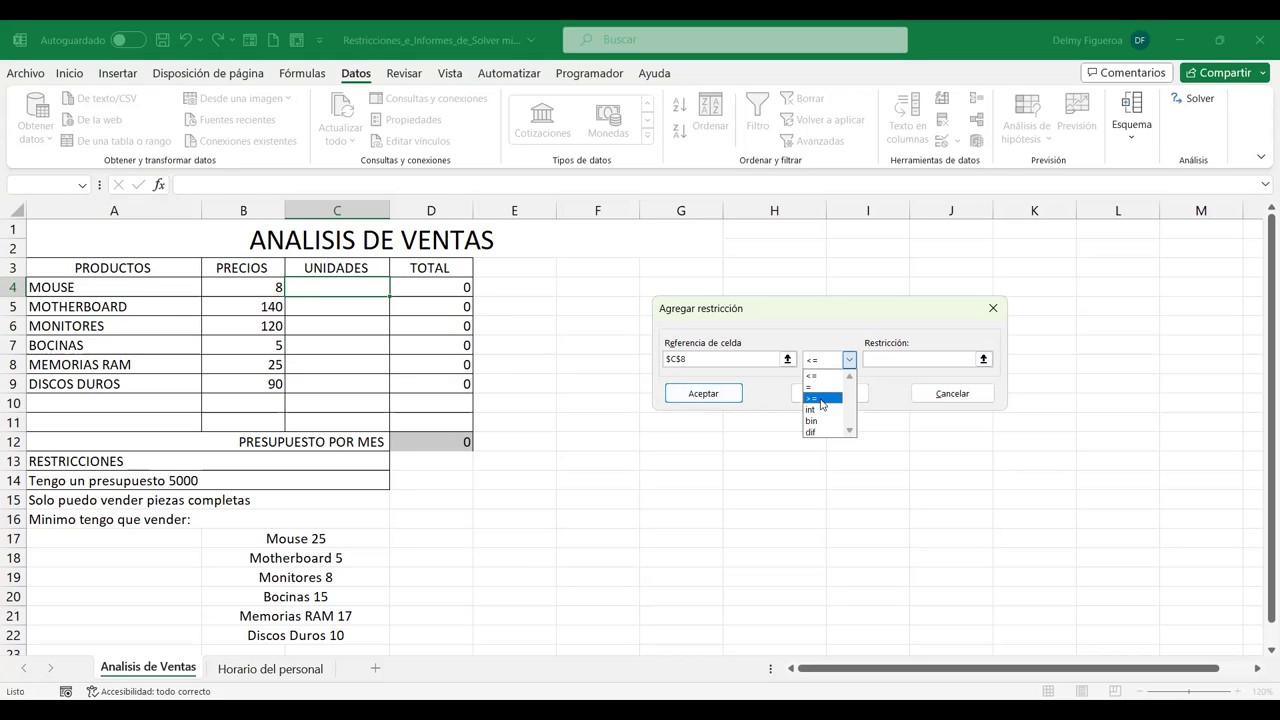
pyautogui.click(822, 399)
pyautogui.write('17')
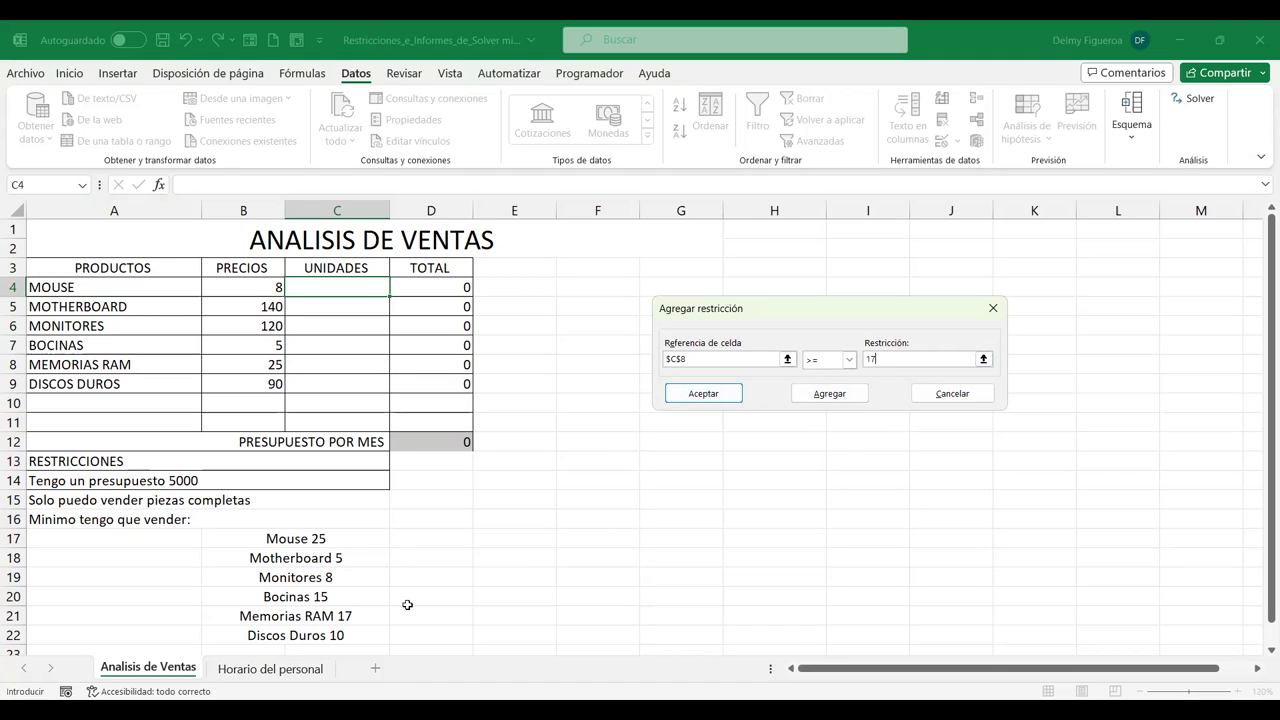
pyautogui.click(828, 396)
pyautogui.click(347, 386)
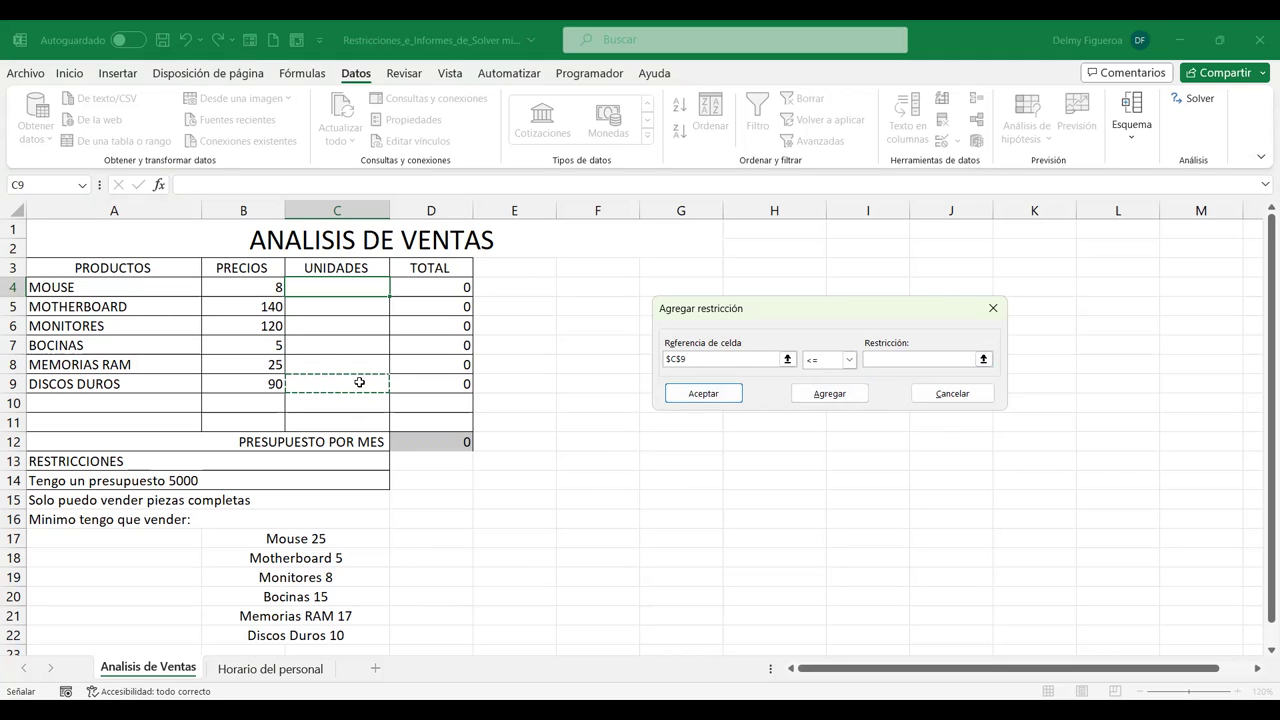
pyautogui.click(850, 359)
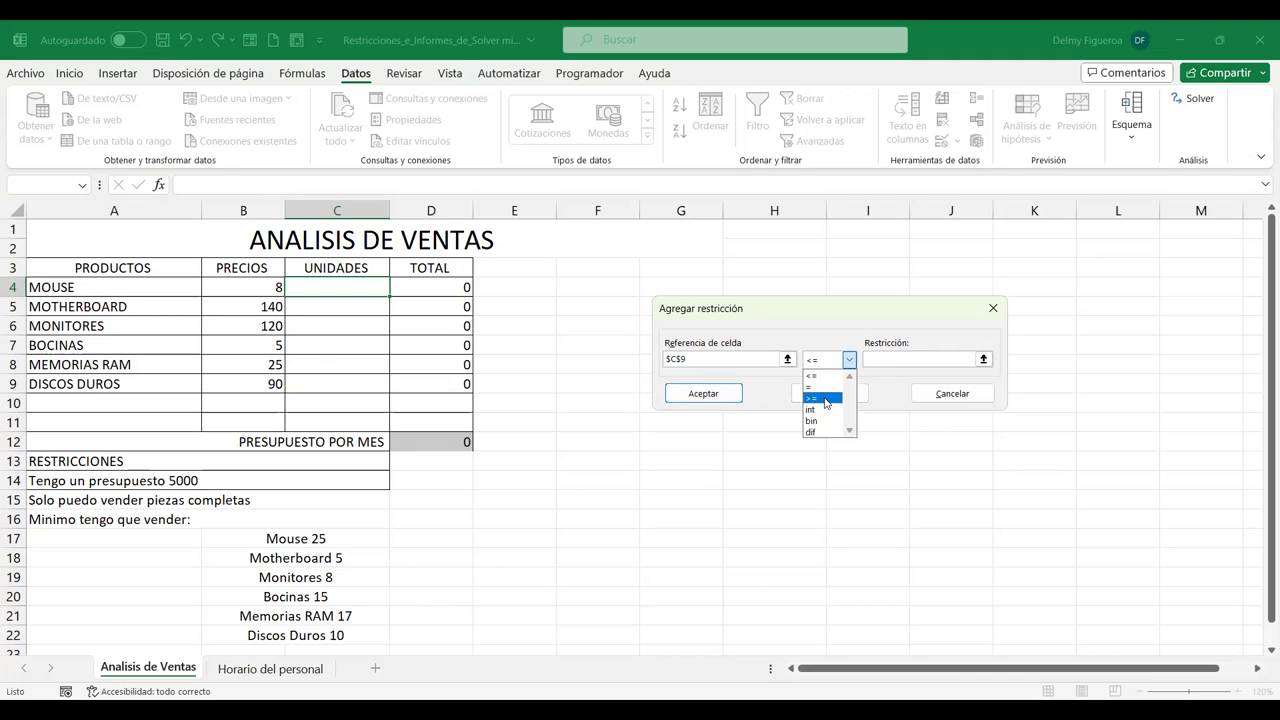
pyautogui.click(824, 399)
pyautogui.click(911, 358)
pyautogui.write('10')
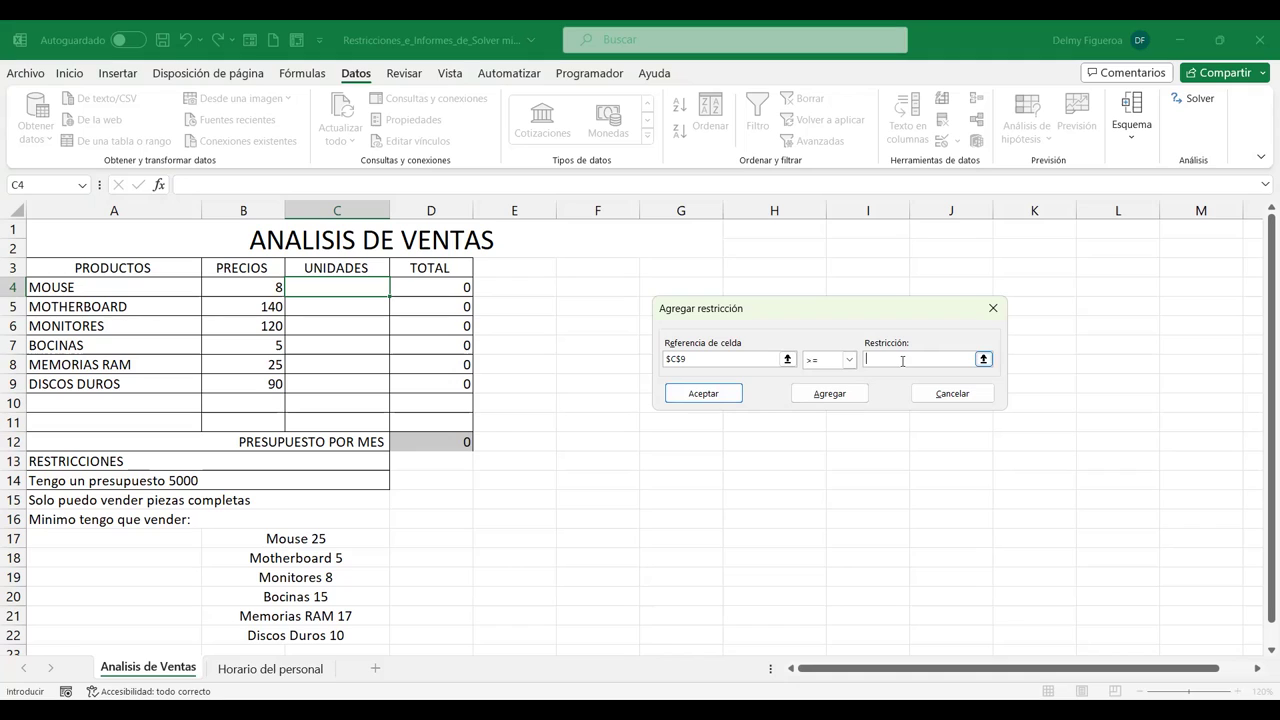
pyautogui.click(828, 395)
# Set a constraint on $C$4:$C$9 with the int relation so units are whole numbers.
pyautogui.moveTo(342, 380); pyautogui.dragTo(345, 287)
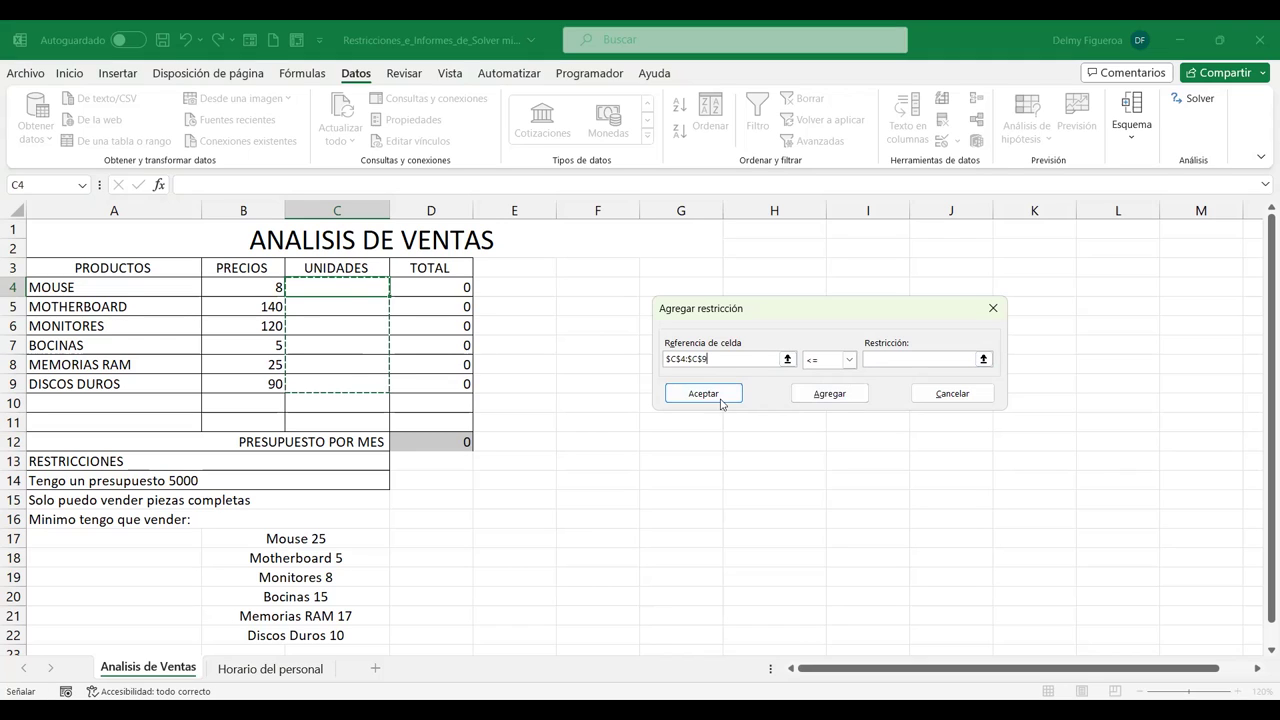
pyautogui.click(849, 364)
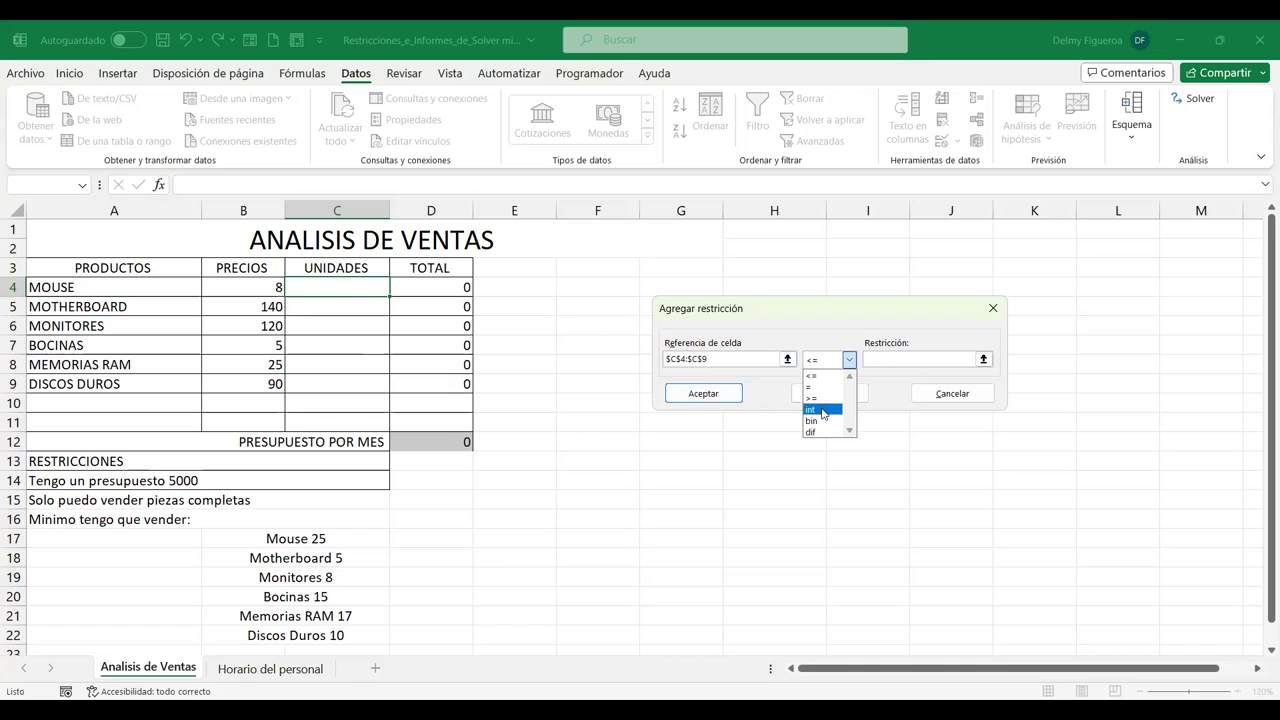
pyautogui.click(823, 410)
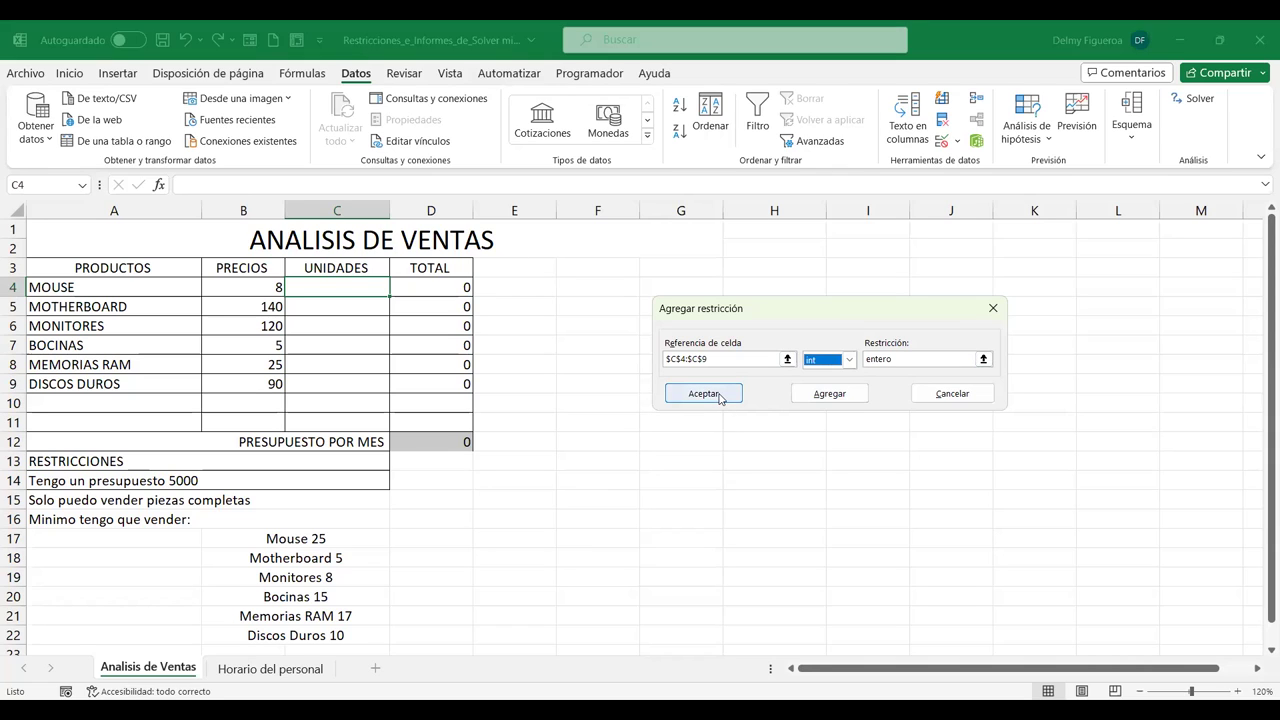
# Confirm the integer constraint, review the seven constraints, and show the Método de resolución options.
pyautogui.click(718, 395)
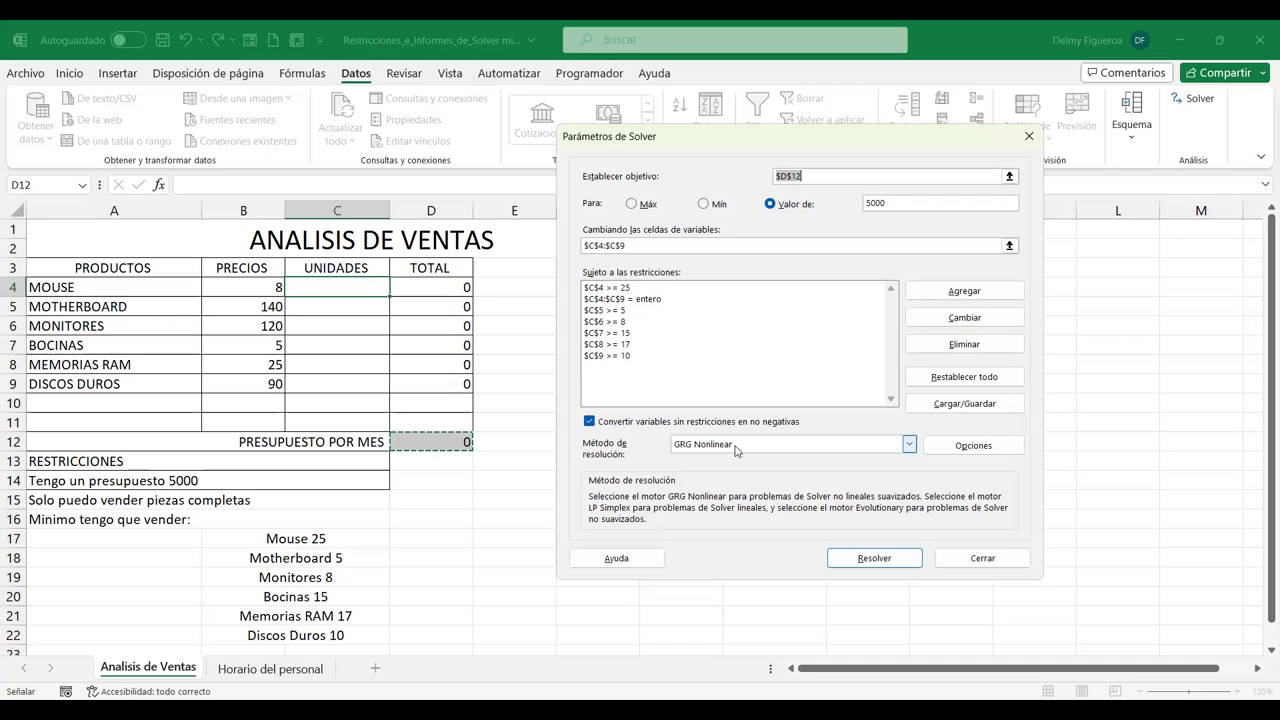
pyautogui.click(910, 448)
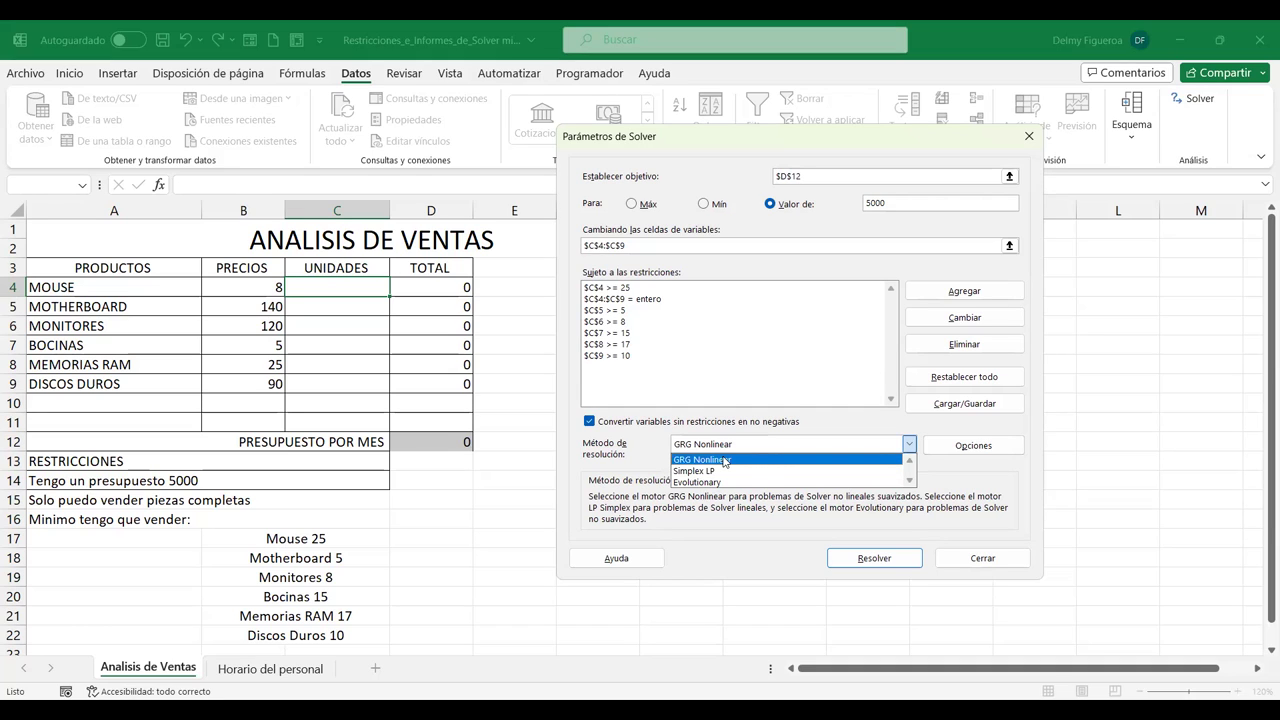
# Select GRG Nonlinear as the Solver solving method.
pyautogui.click(744, 451)
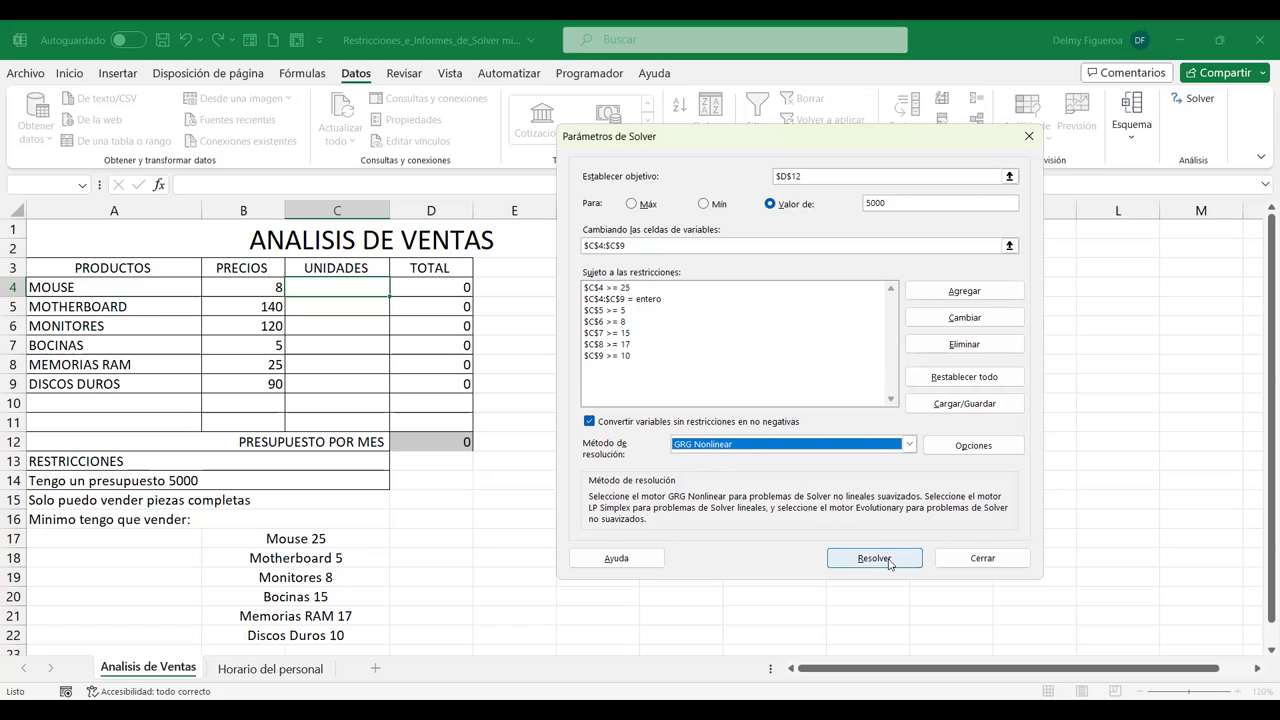
# Run Solver and move the results box aside to see units 25, 5, 12, 15, 17, 24 totaling 5000.
pyautogui.click(887, 559)
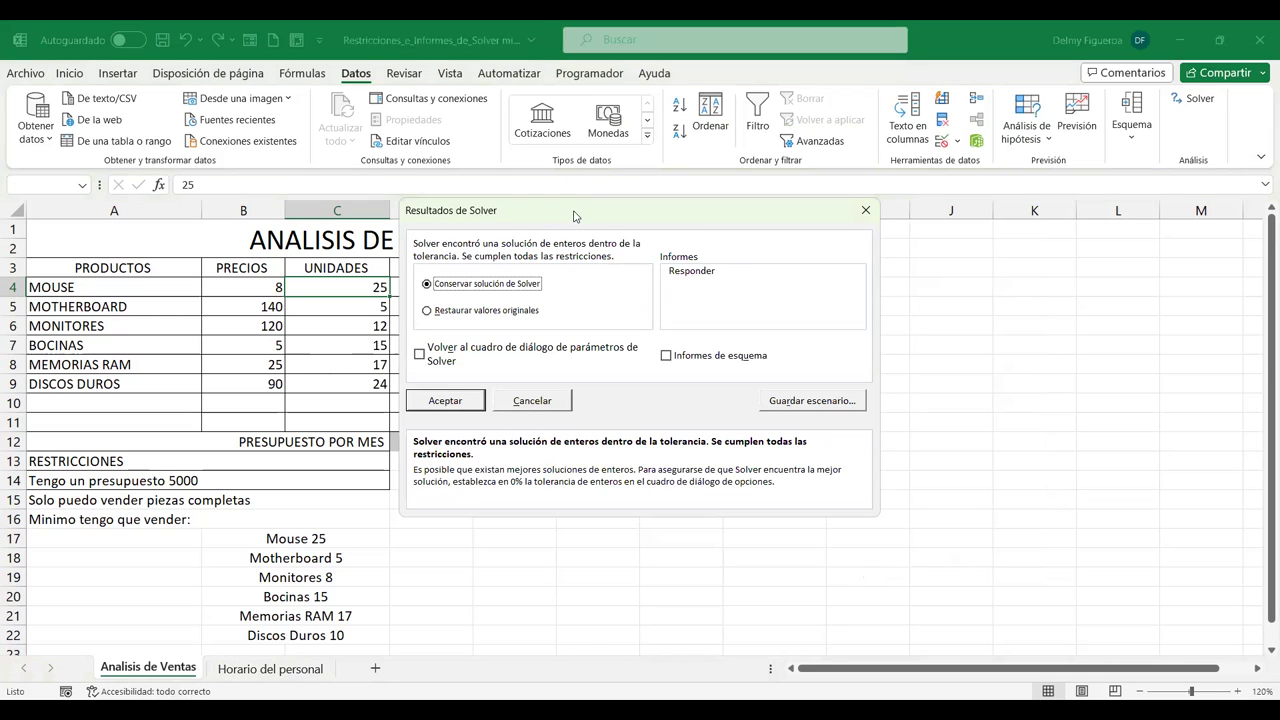
pyautogui.moveTo(575, 216); pyautogui.dragTo(738, 198)
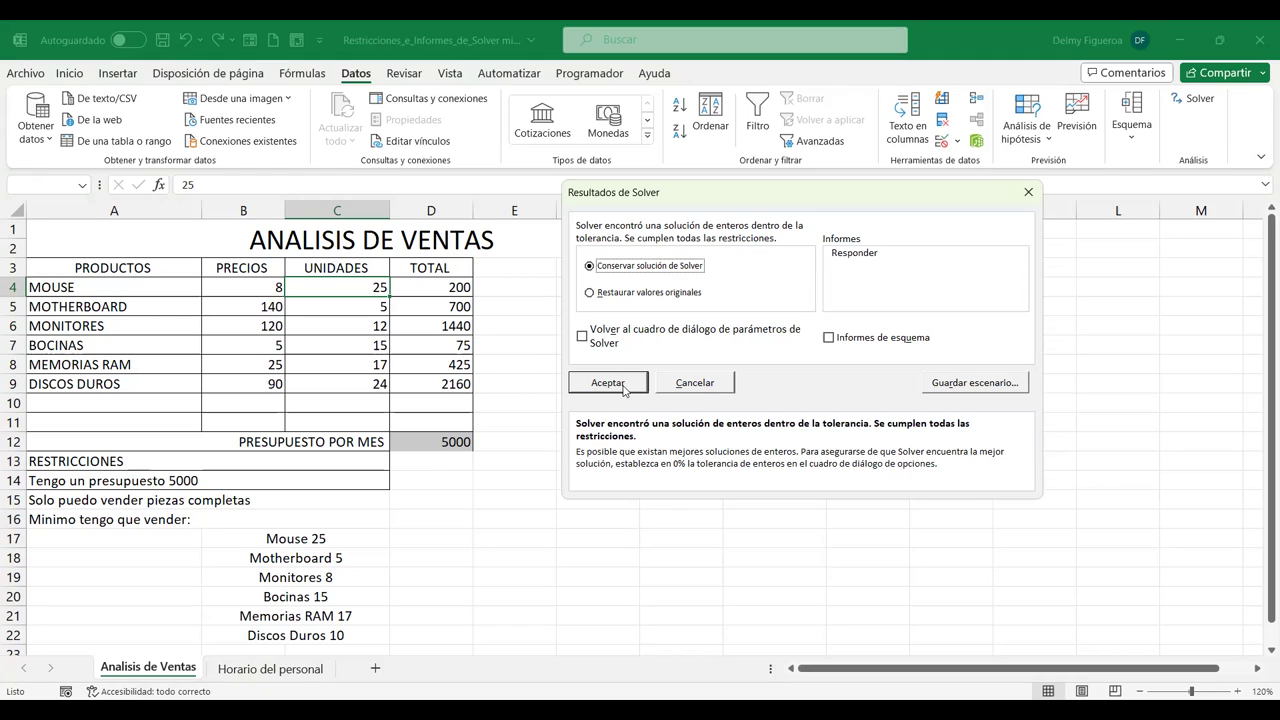
# Keep the solution and create an answer report (Responder) with Informes de esquema.
pyautogui.click(883, 252)
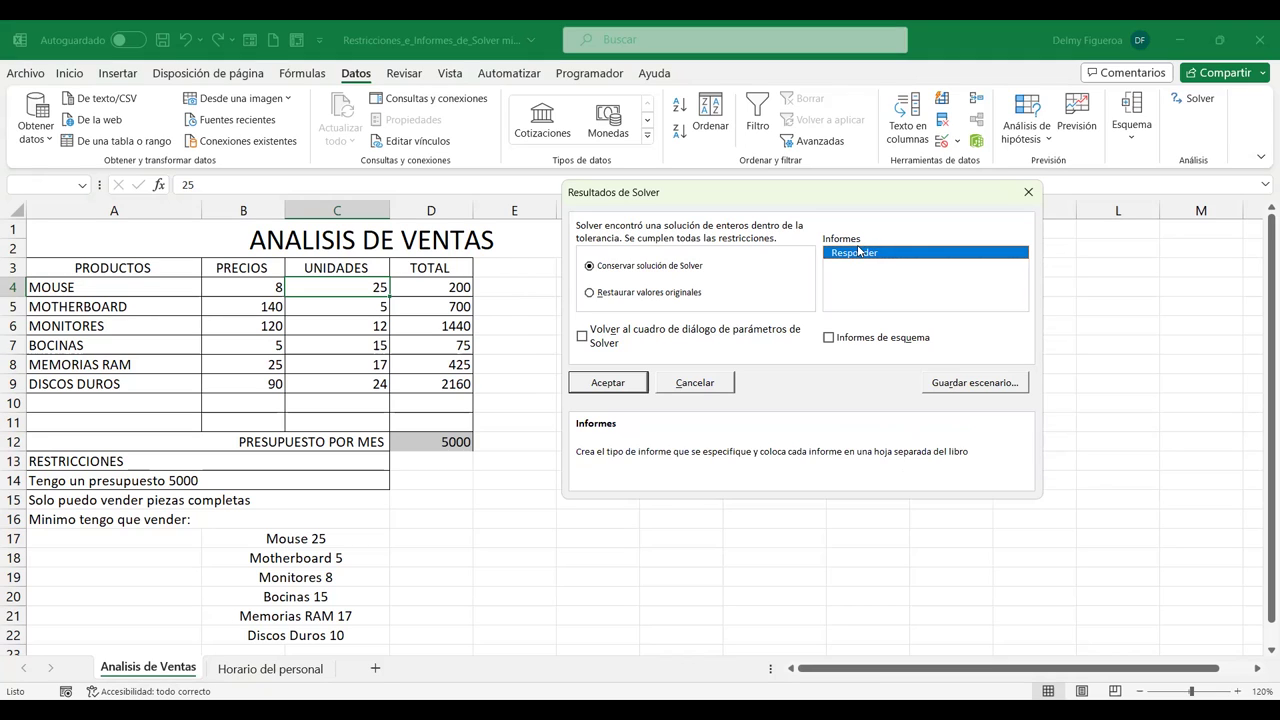
pyautogui.click(831, 341)
pyautogui.click(608, 384)
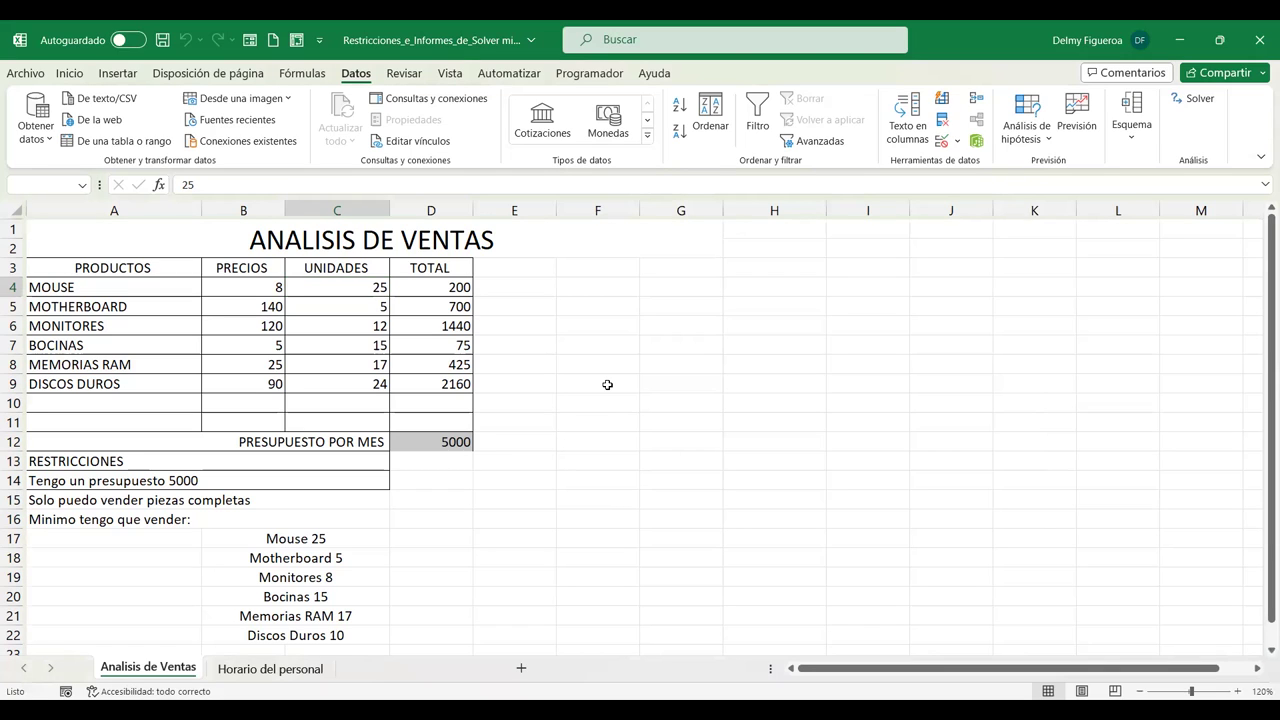
pyautogui.click(607, 384)
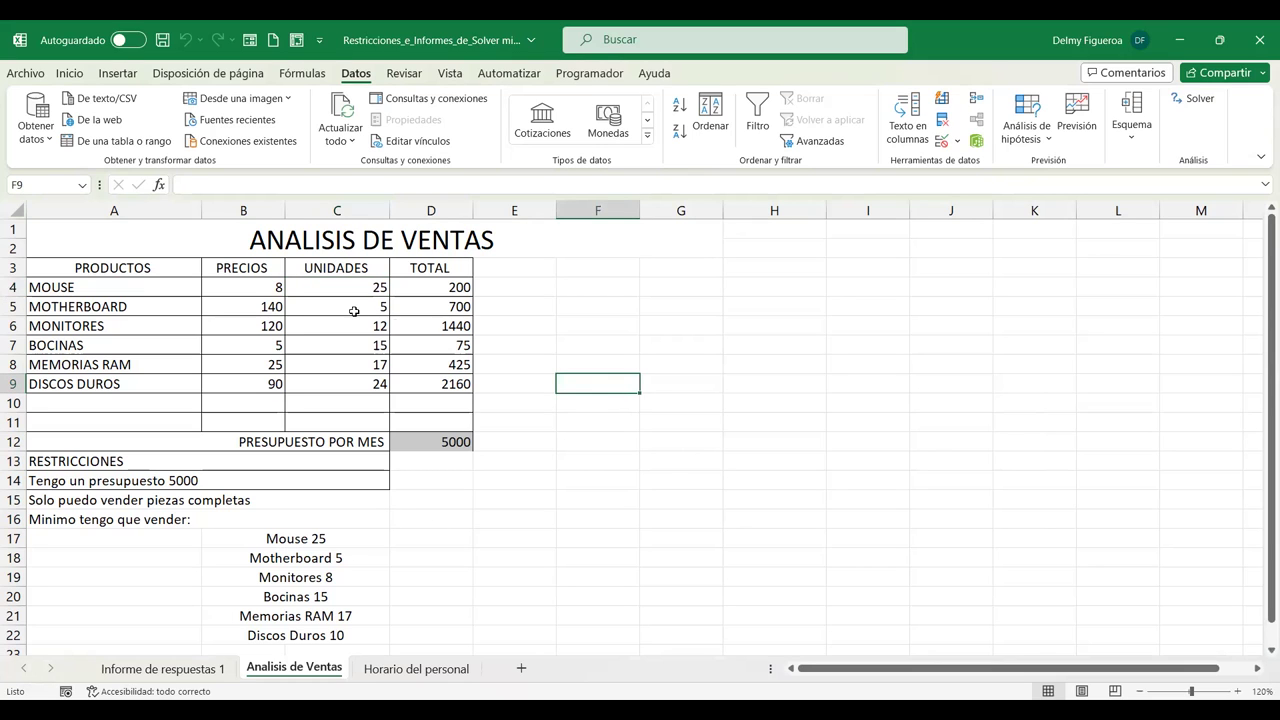
# Zoom into the Informe de respuestas 1 sheet to check objective 5000 and variable cells $C$4:$C$9.
pyautogui.click(175, 669)
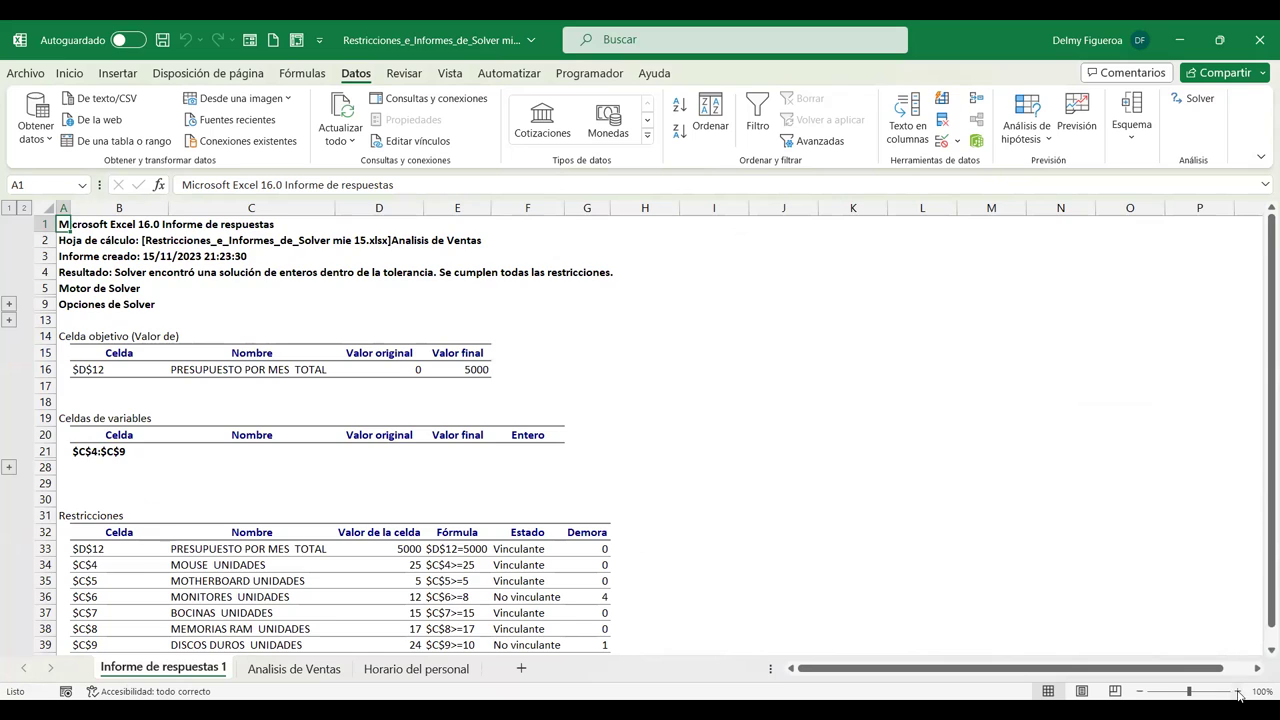
pyautogui.click(1238, 695)
pyautogui.click(1238, 695)
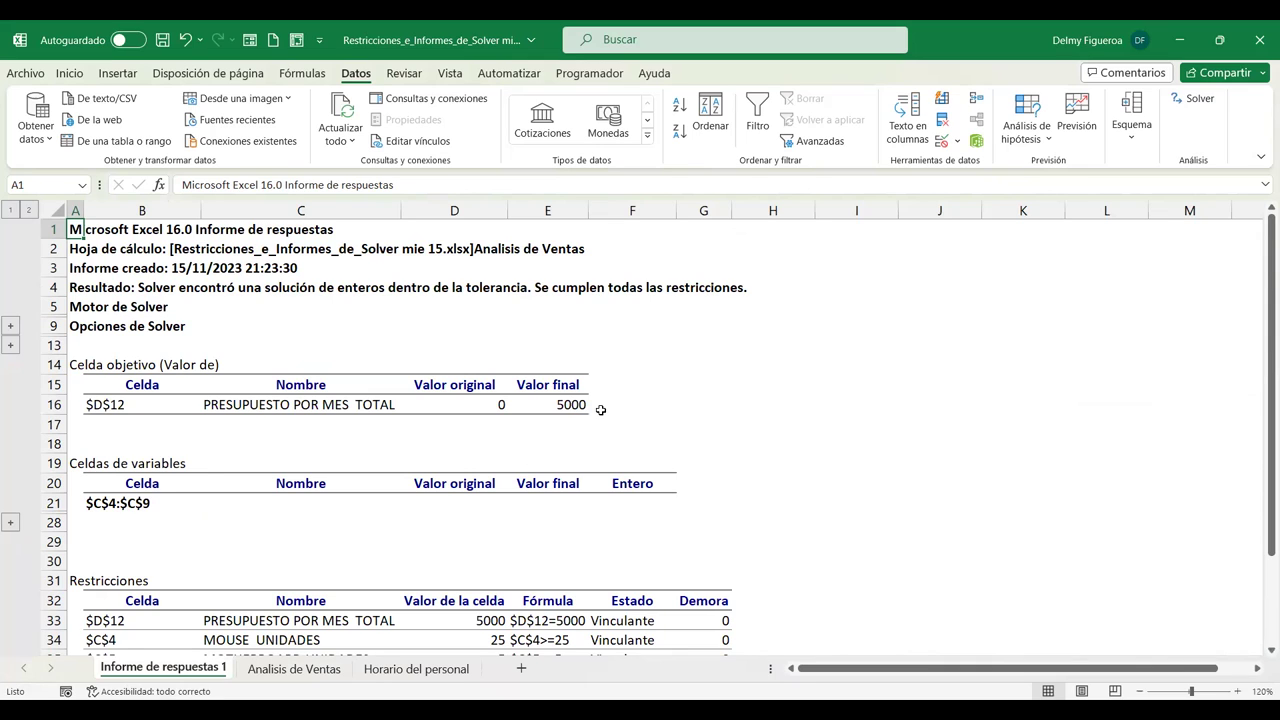
pyautogui.click(560, 408)
pyautogui.scroll(-1, 550, 418)
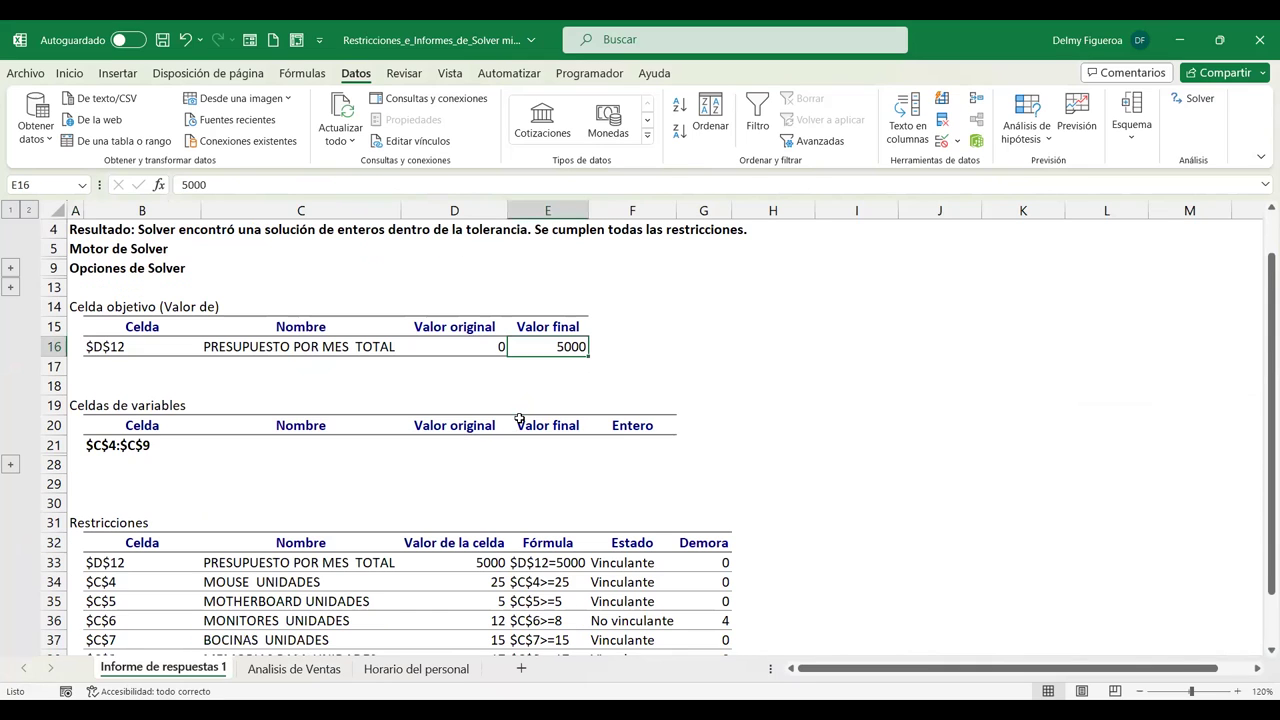
pyautogui.click(143, 445)
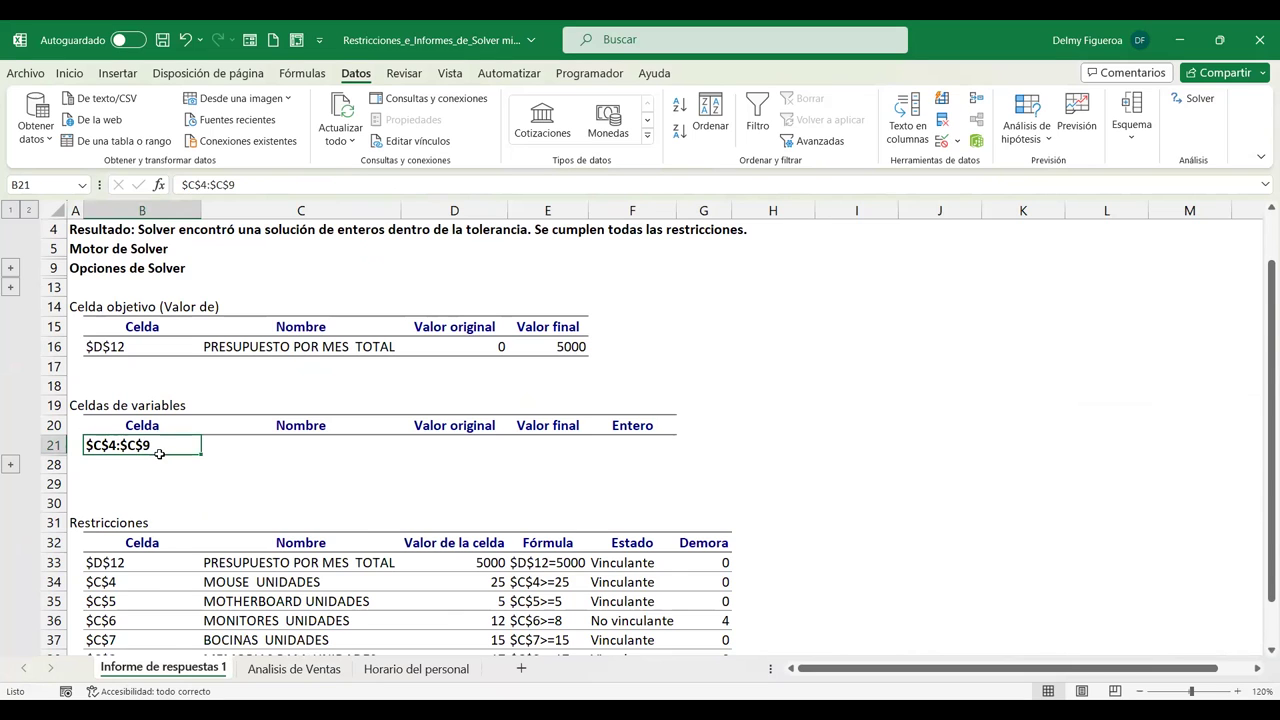
pyautogui.scroll(-2, 159, 453)
pyautogui.scroll(-2, 159, 453)
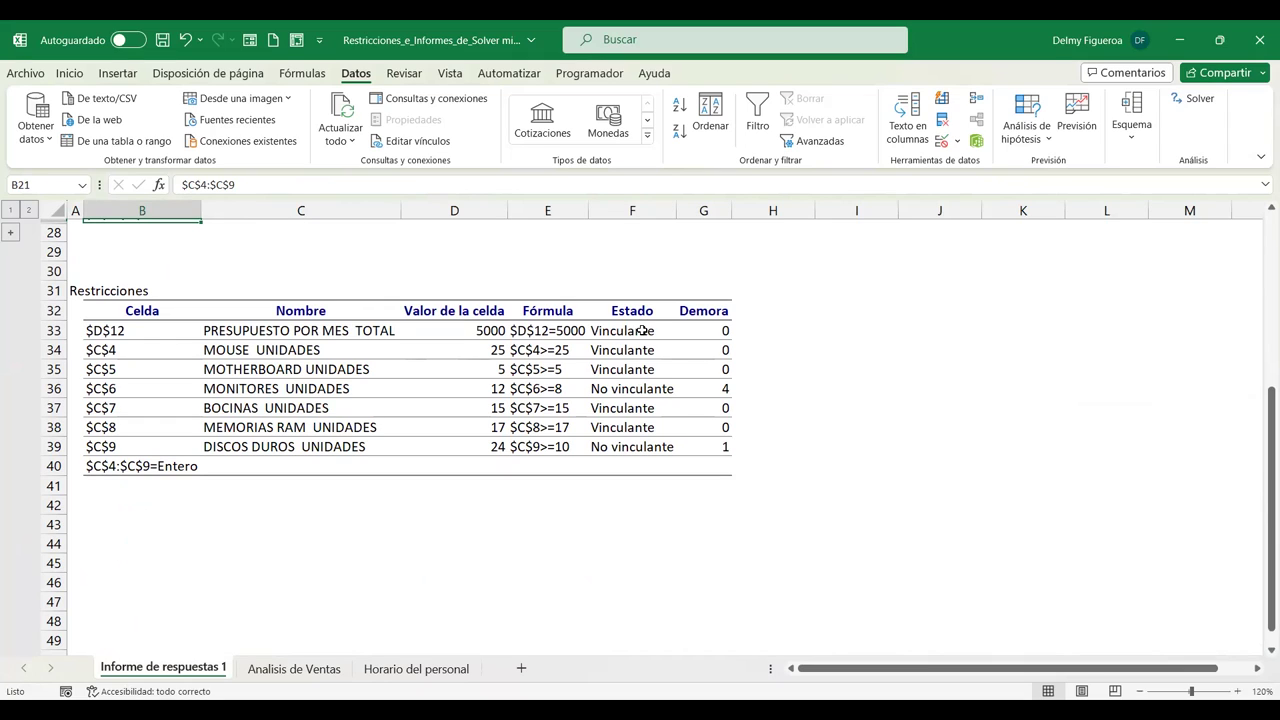
pyautogui.moveTo(642, 331); pyautogui.dragTo(642, 368)
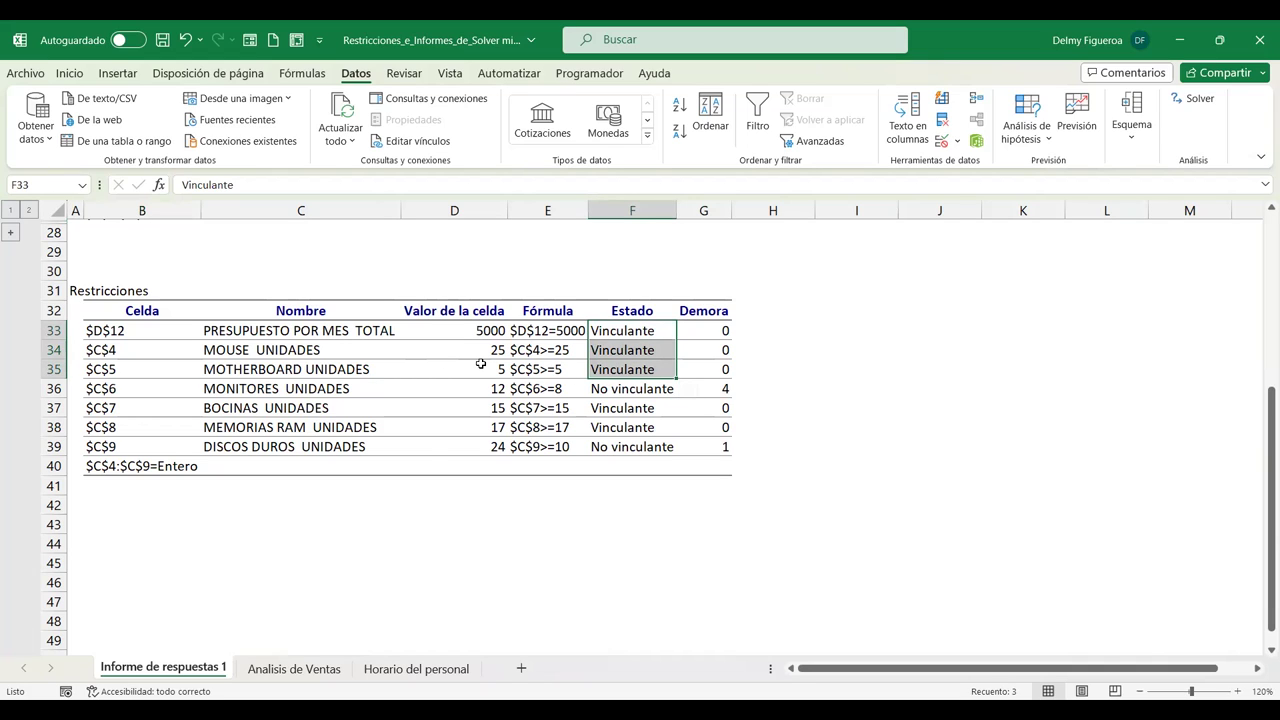
pyautogui.click(619, 389)
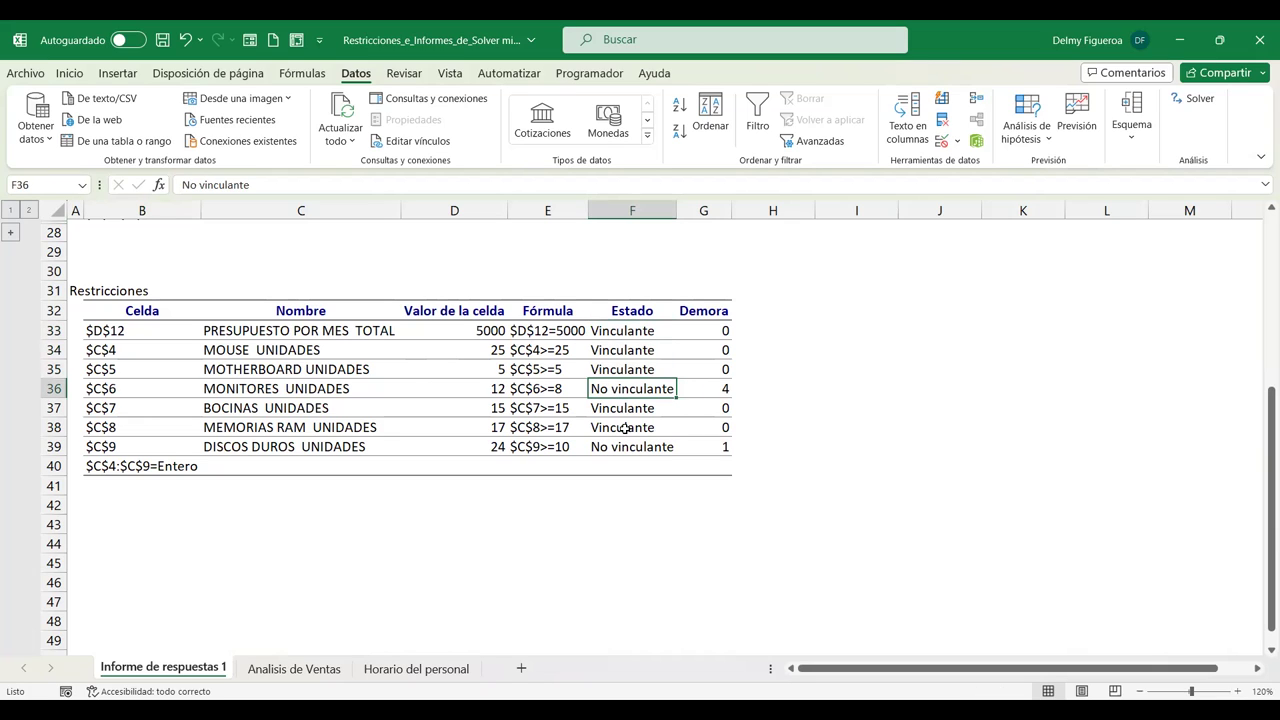
pyautogui.click(630, 447)
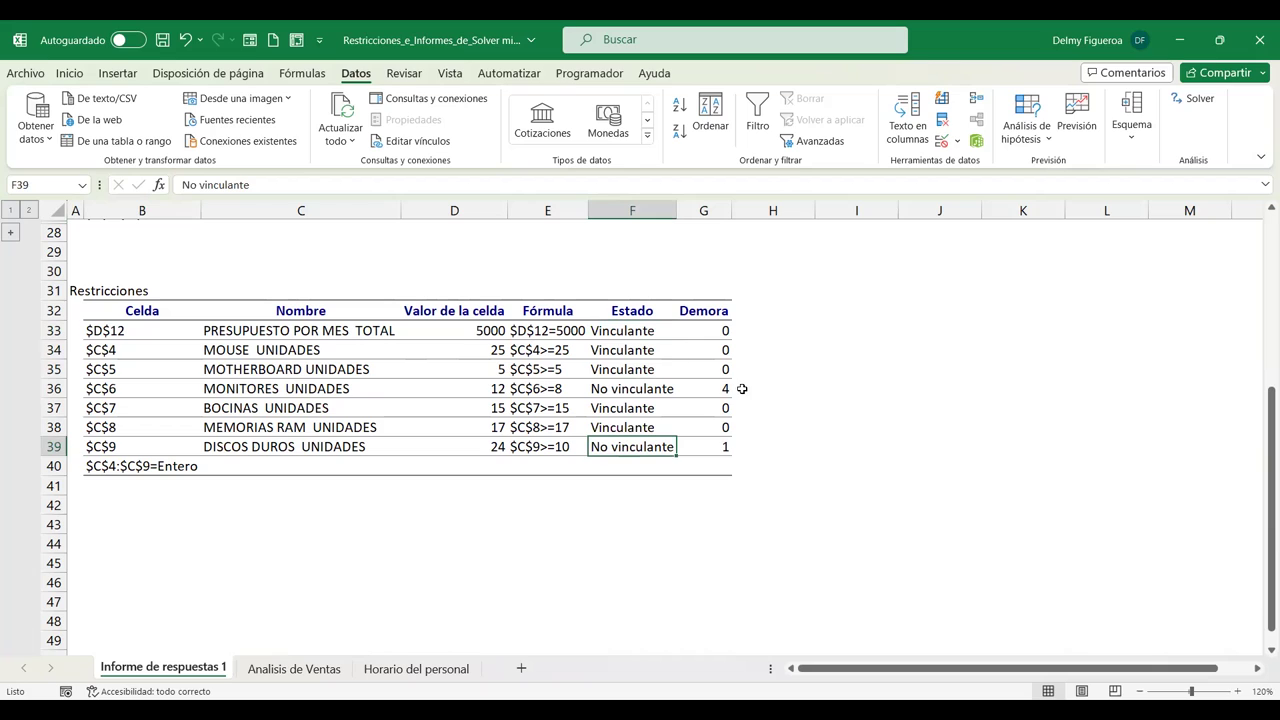
pyautogui.click(725, 388)
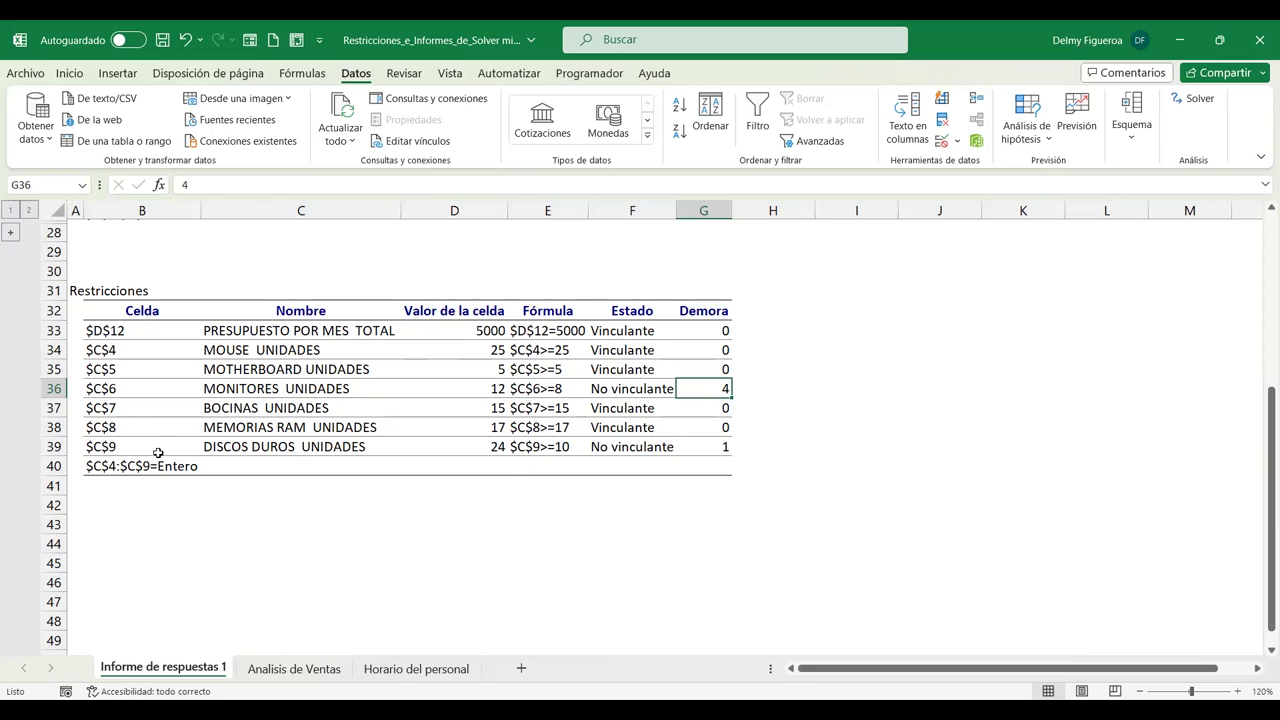
pyautogui.click(212, 484)
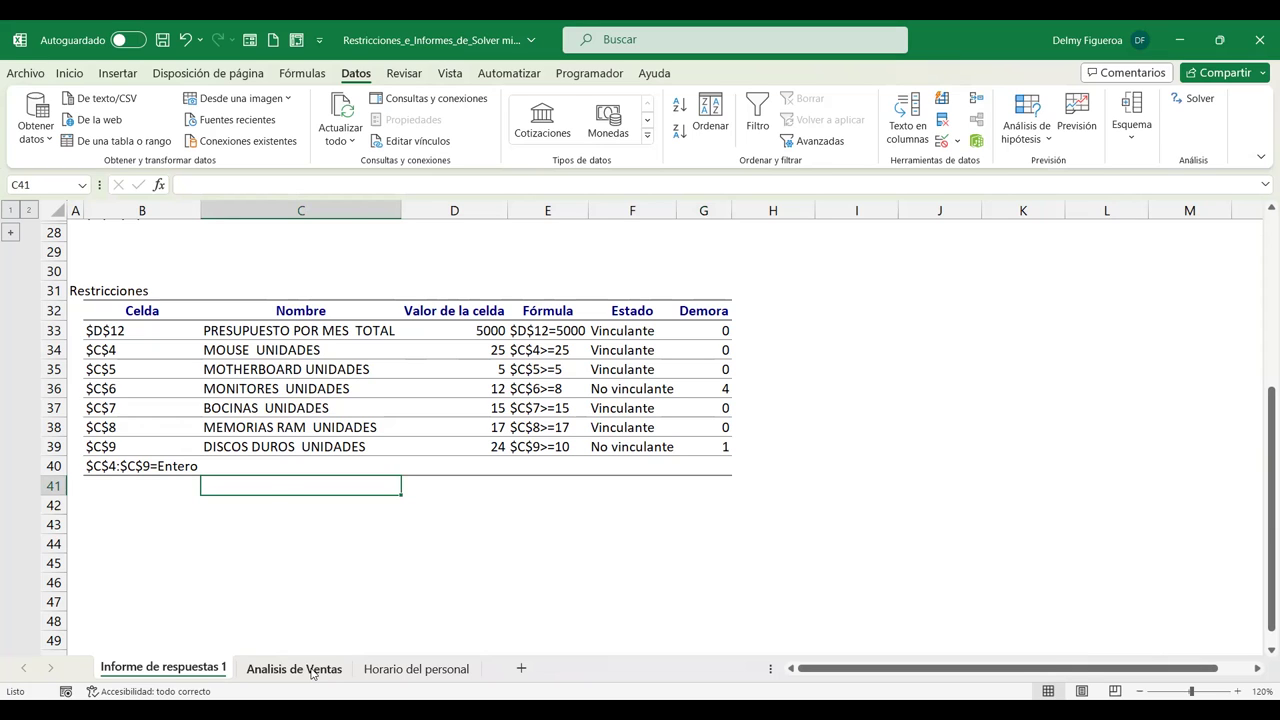
# Expand and collapse the report outline to view Solver engine and options, then return to Analisis de Ventas.
pyautogui.scroll(5, 266, 494)
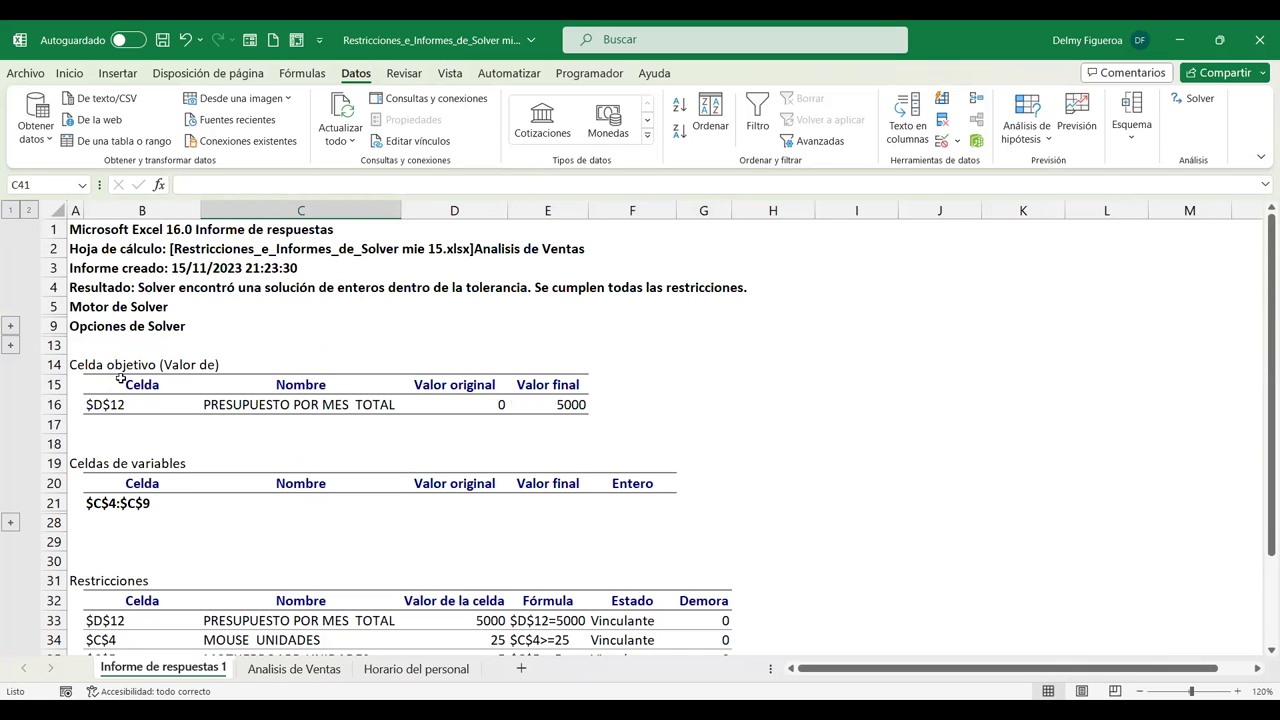
pyautogui.click(30, 212)
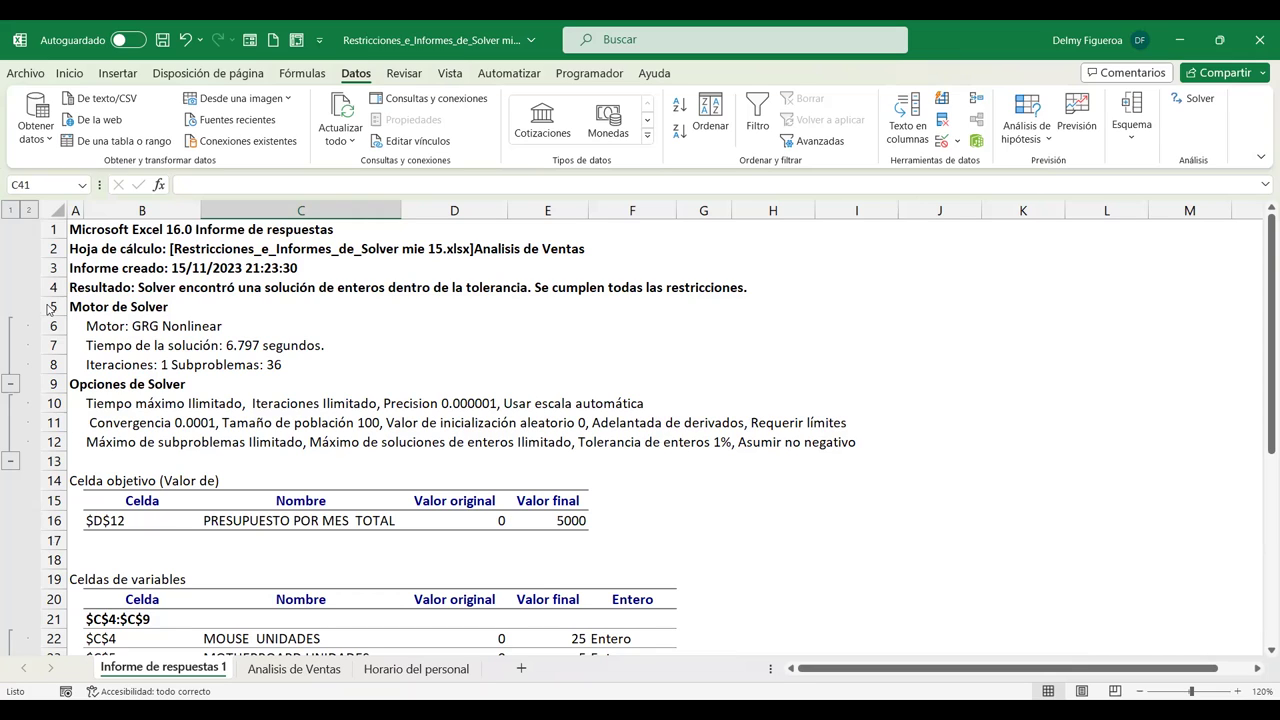
pyautogui.click(8, 211)
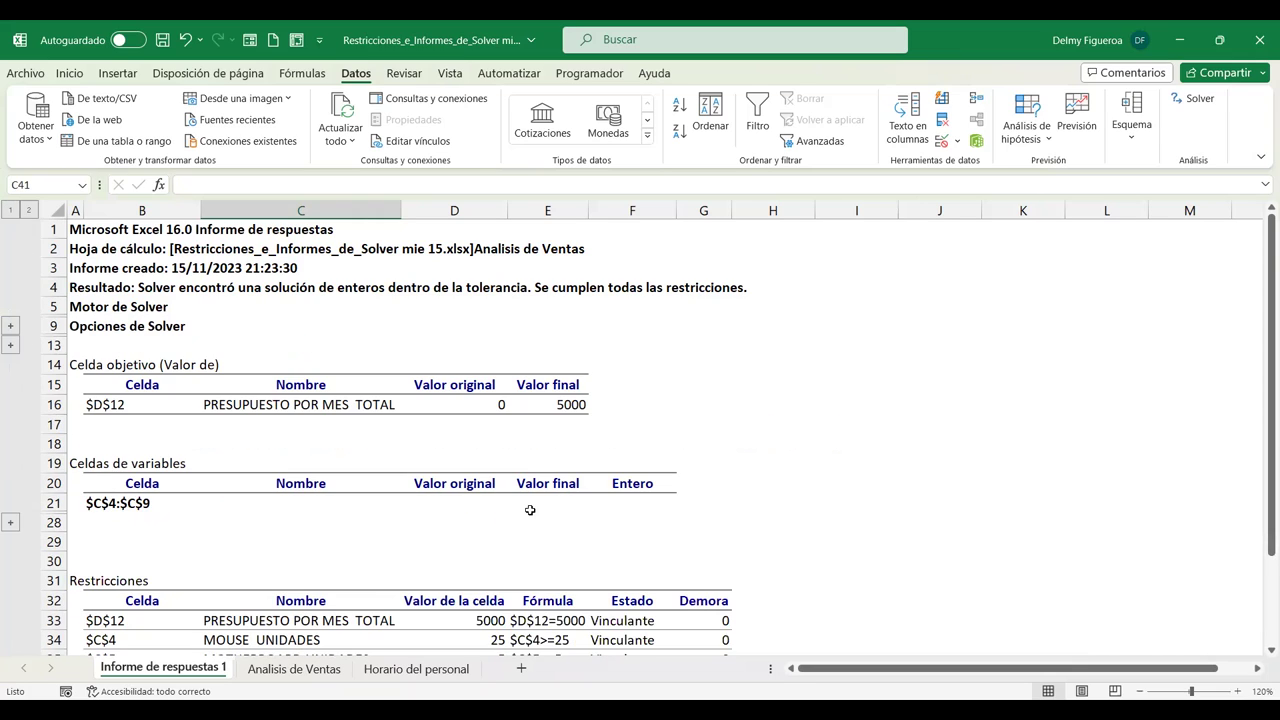
pyautogui.scroll(-1, 524, 500)
pyautogui.click(296, 669)
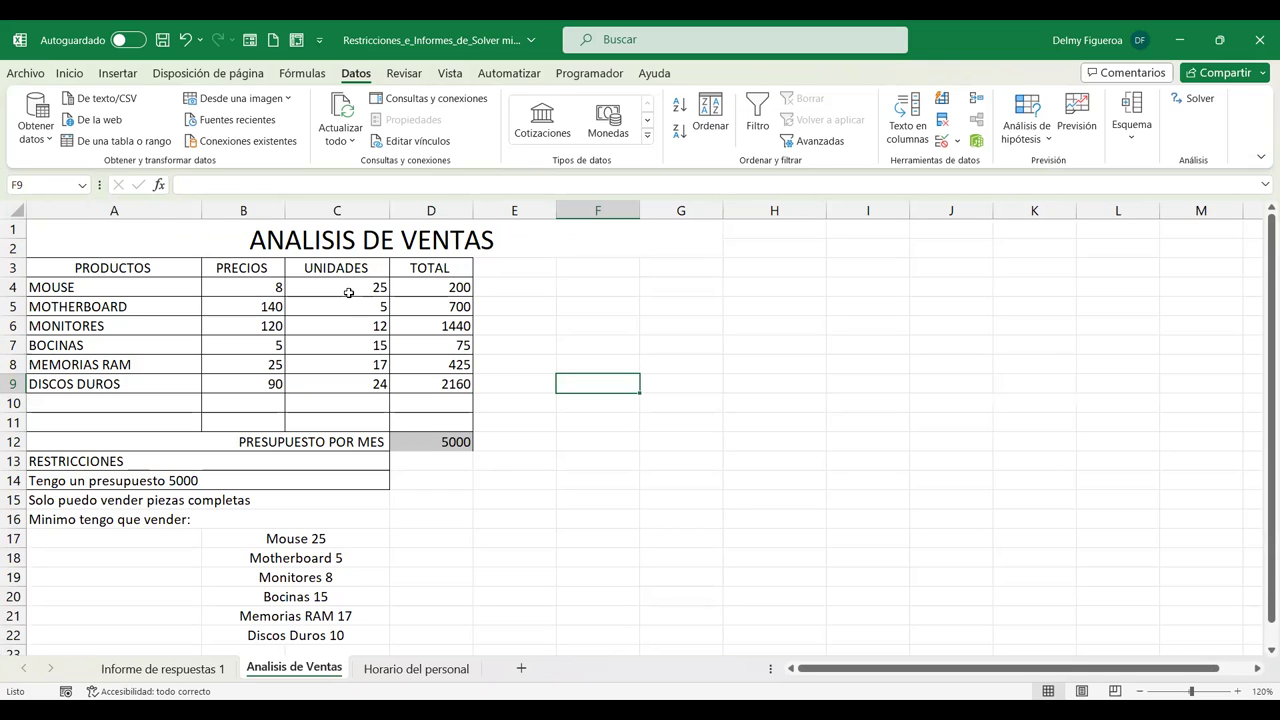
# Delete the UNIDADES values in C4:C9.
pyautogui.moveTo(349, 287); pyautogui.dragTo(359, 388)
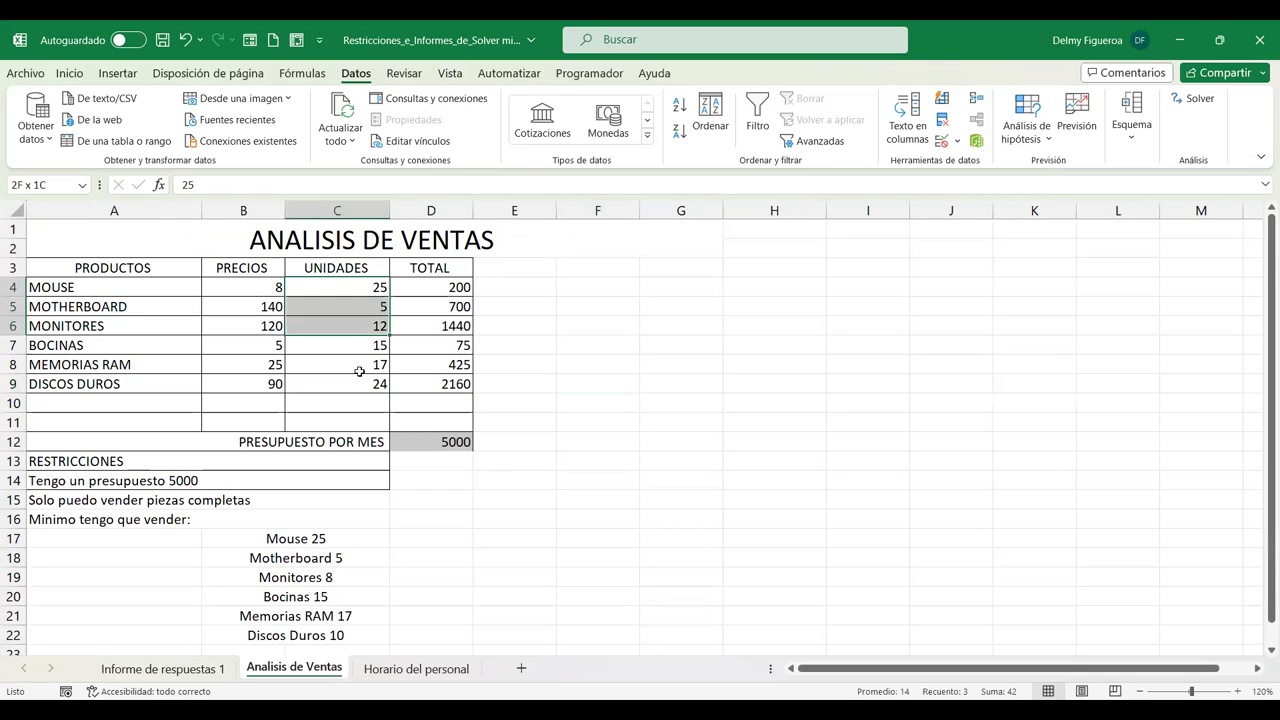
pyautogui.press('Delete')
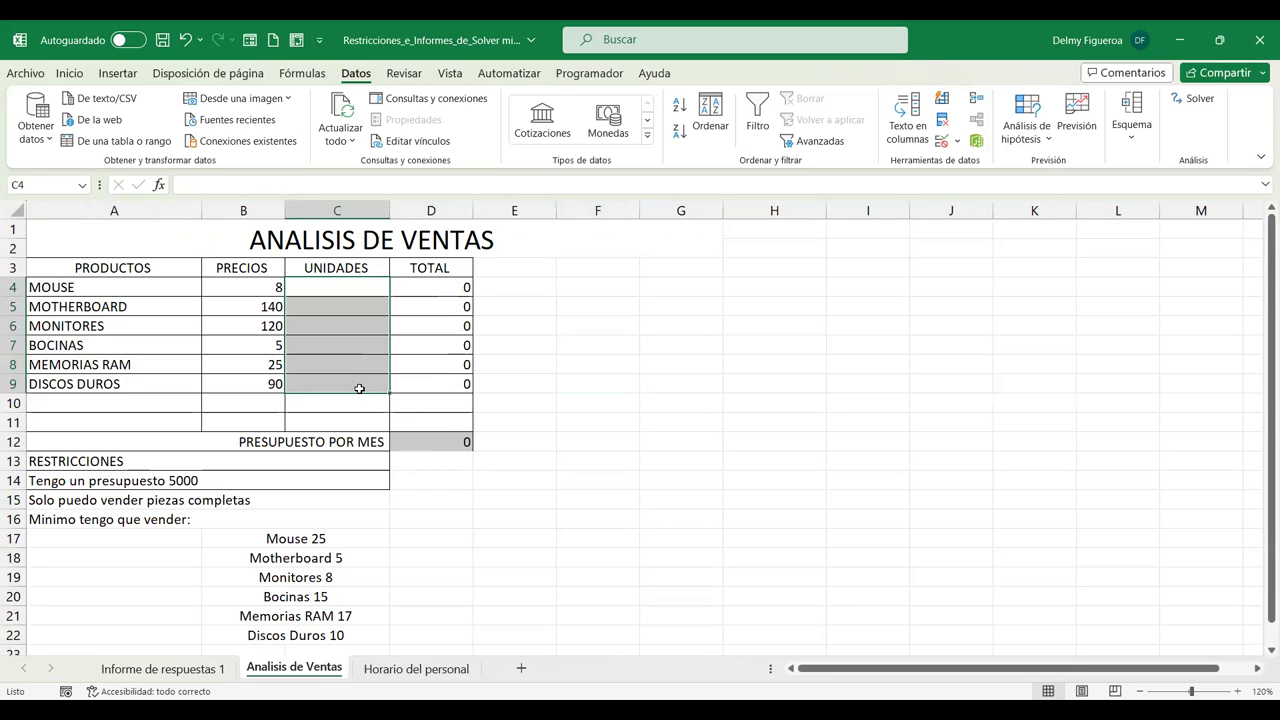
pyautogui.click(523, 441)
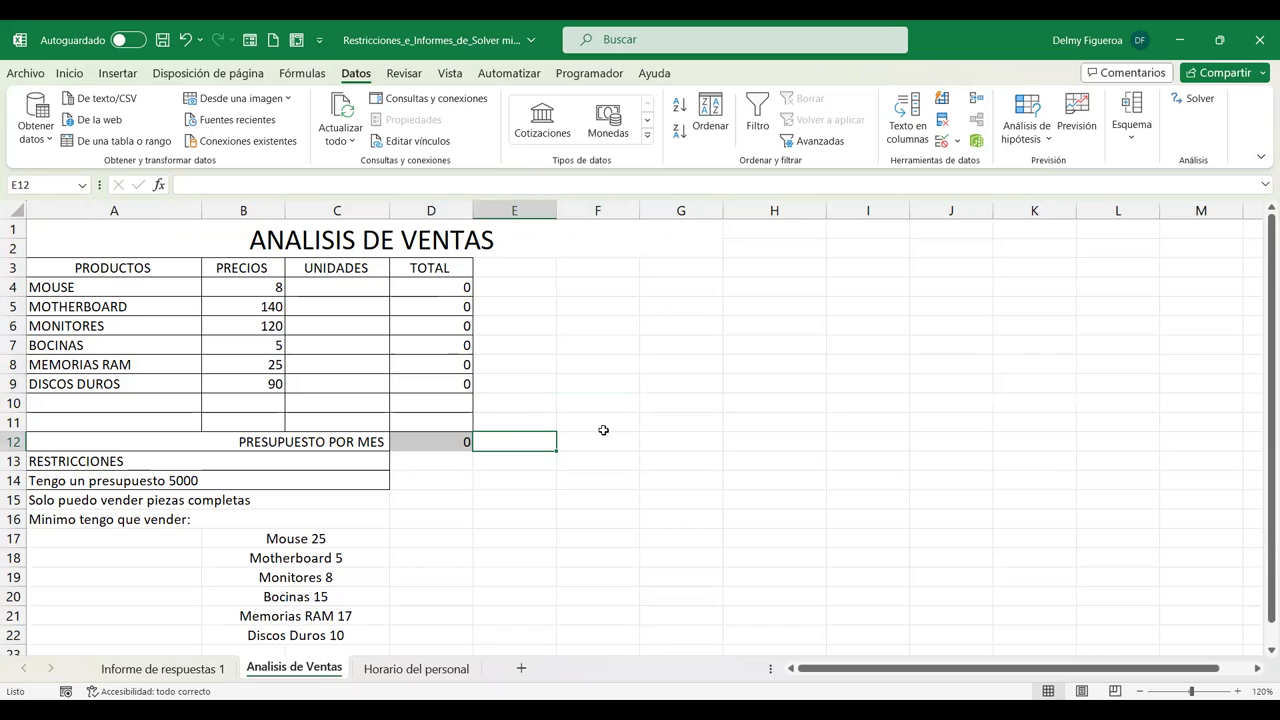
# Delete the $C$4 >= 25 constraint in Solver's parameters.
pyautogui.click(1200, 100)
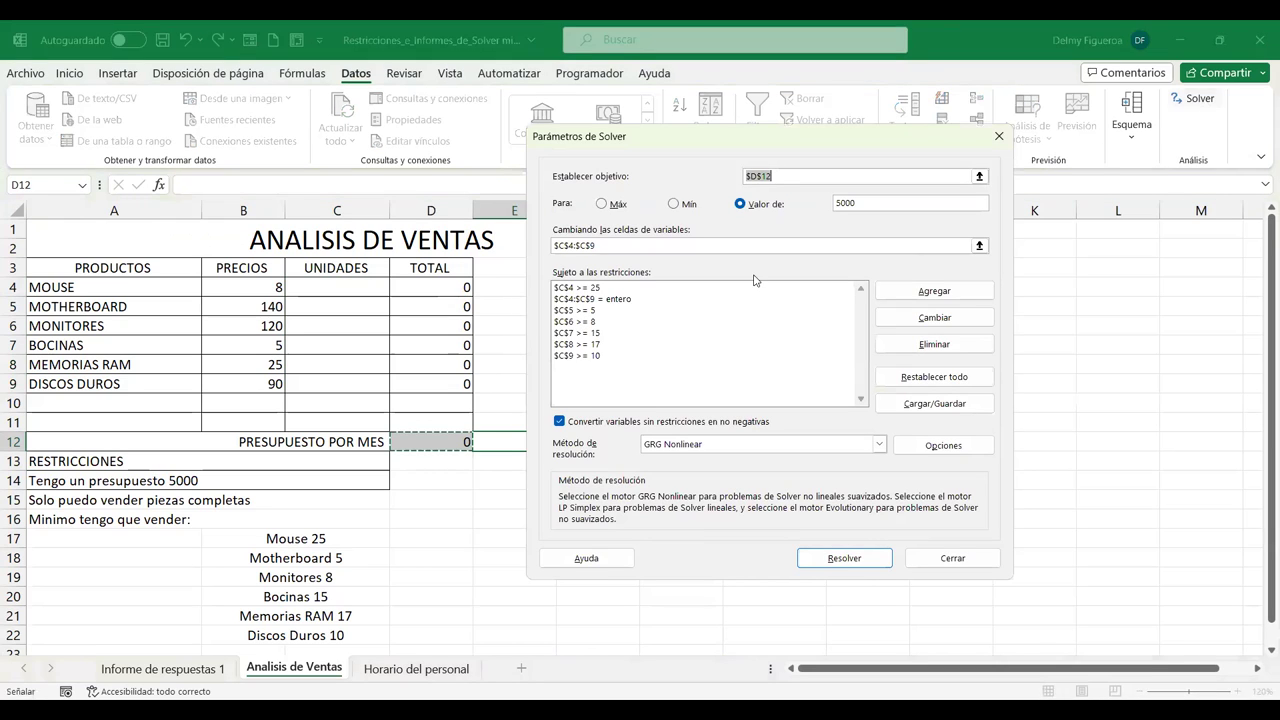
pyautogui.click(574, 344)
pyautogui.click(585, 299)
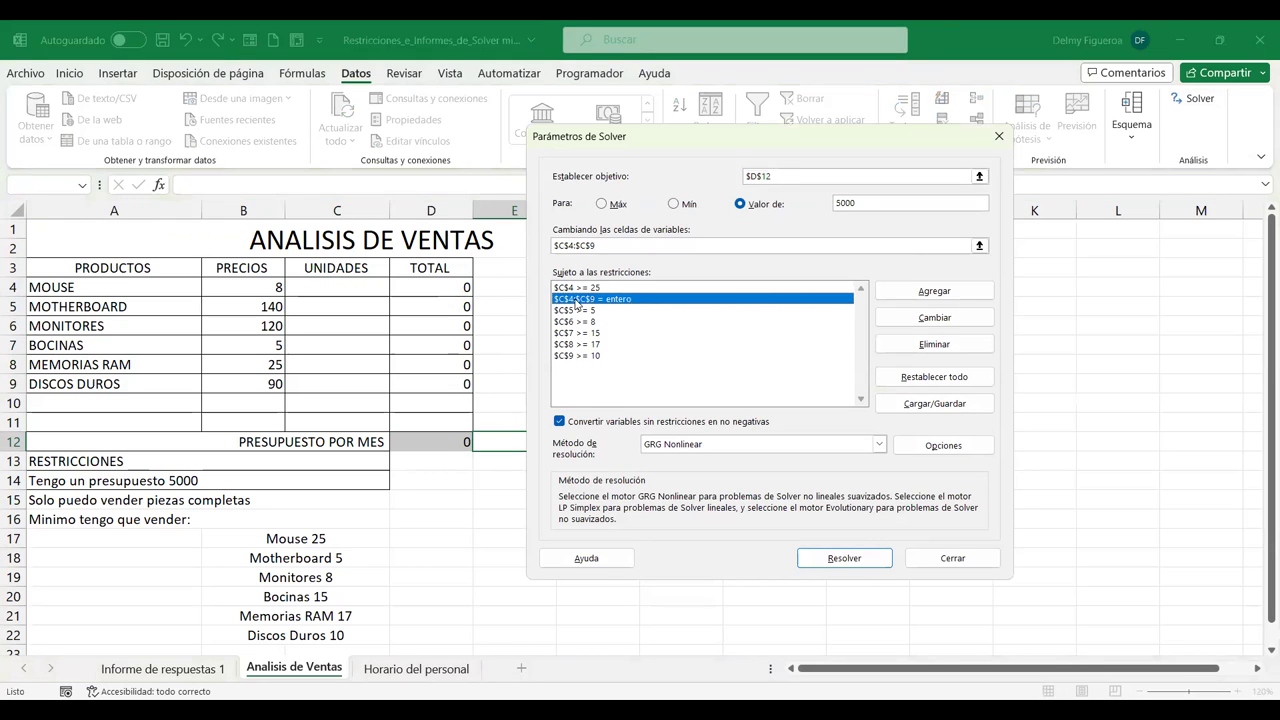
pyautogui.click(595, 288)
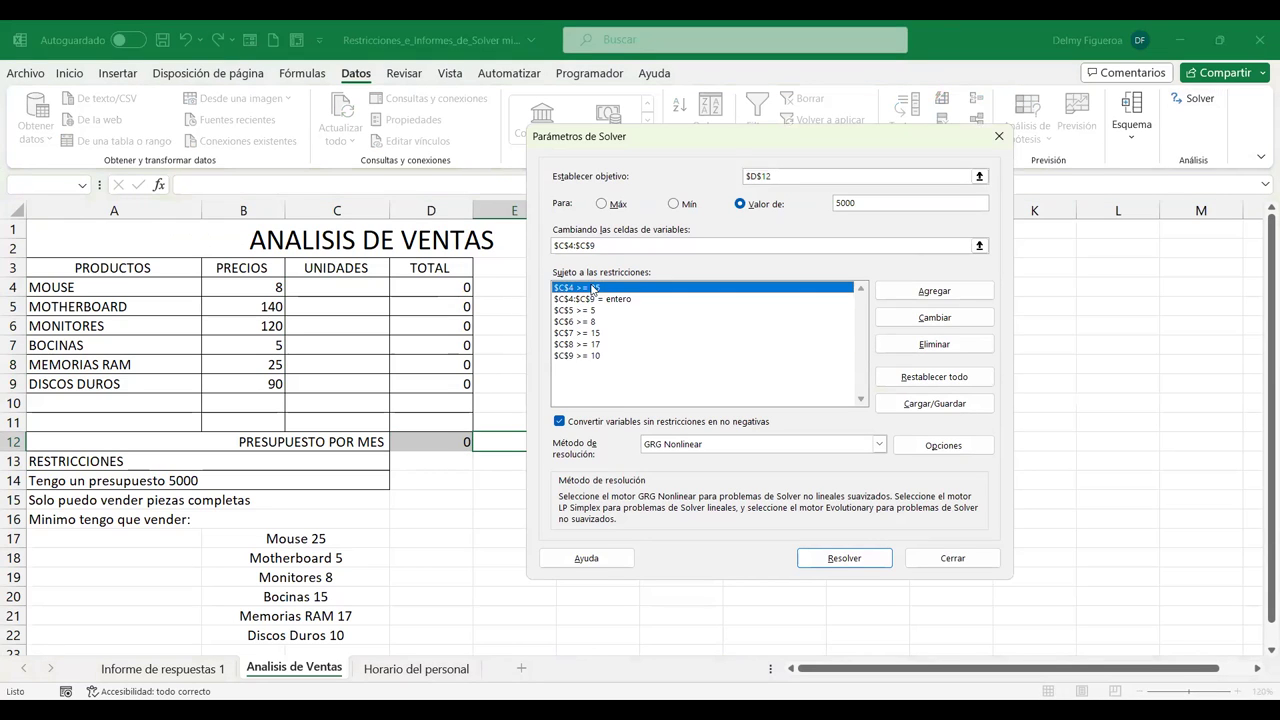
pyautogui.click(645, 322)
pyautogui.click(610, 289)
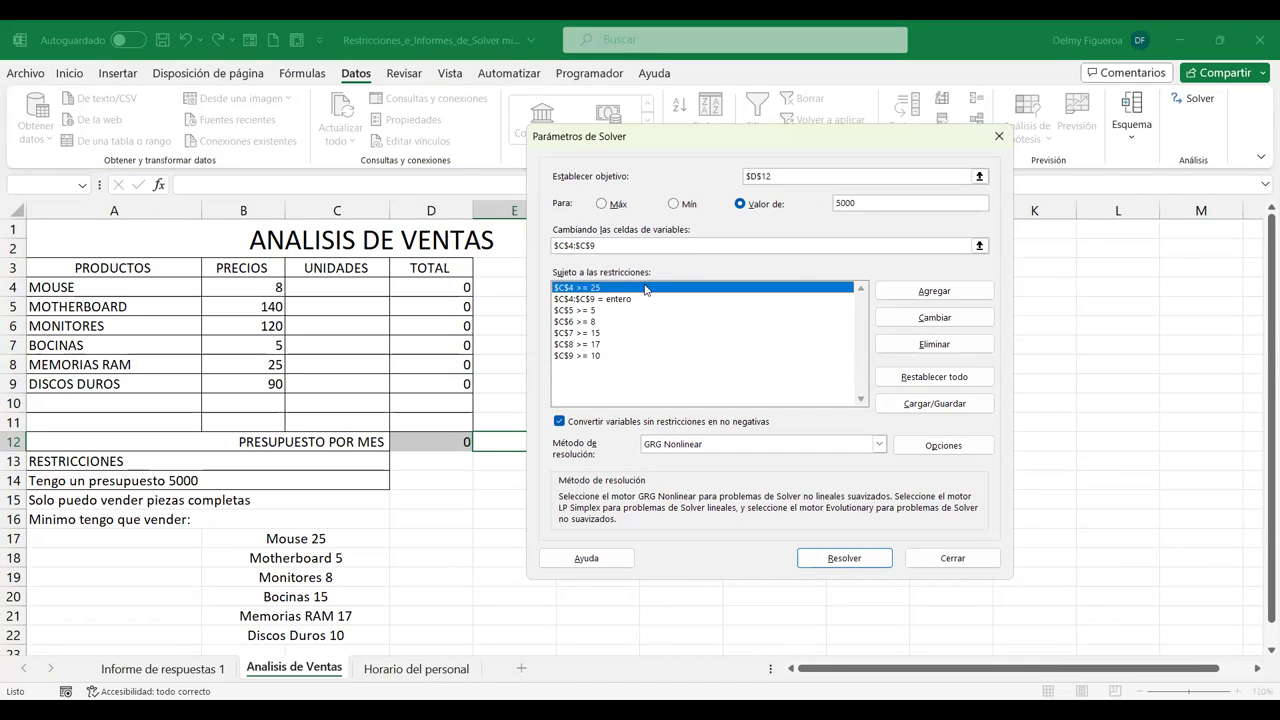
pyautogui.click(946, 345)
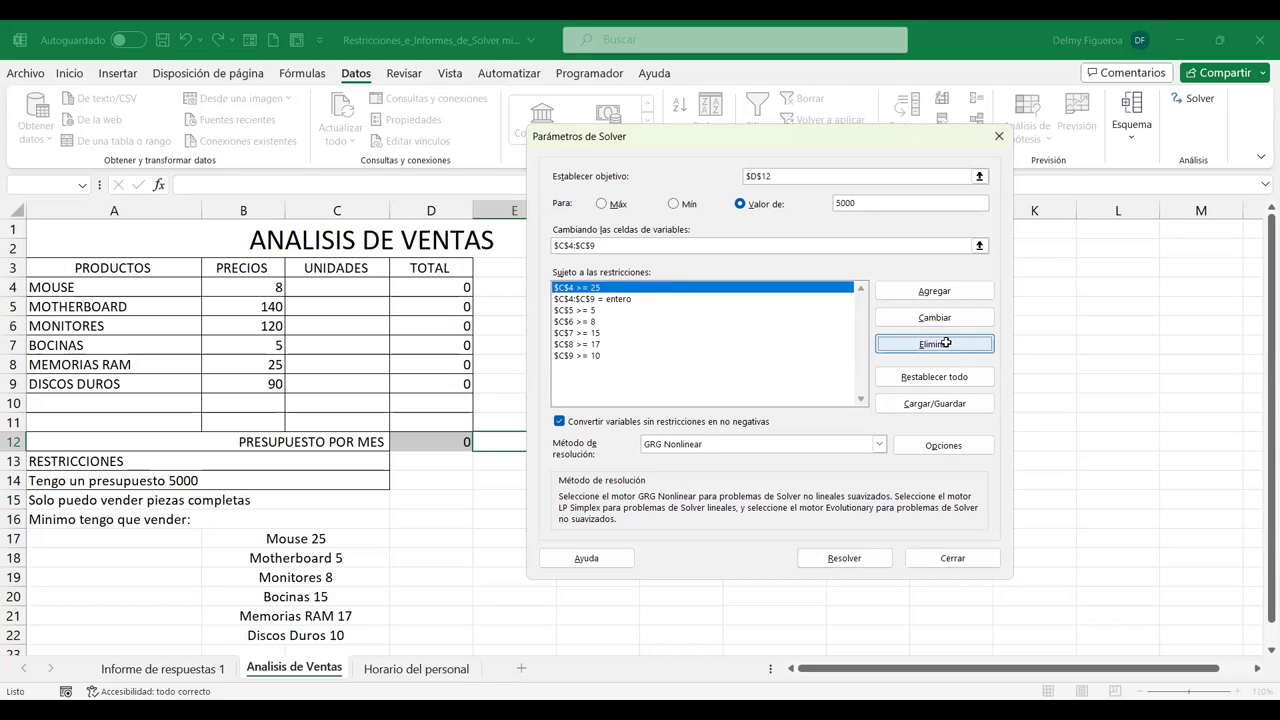
# Reset all Solver settings with Restablecer todo and confirm.
pyautogui.press('Escape')
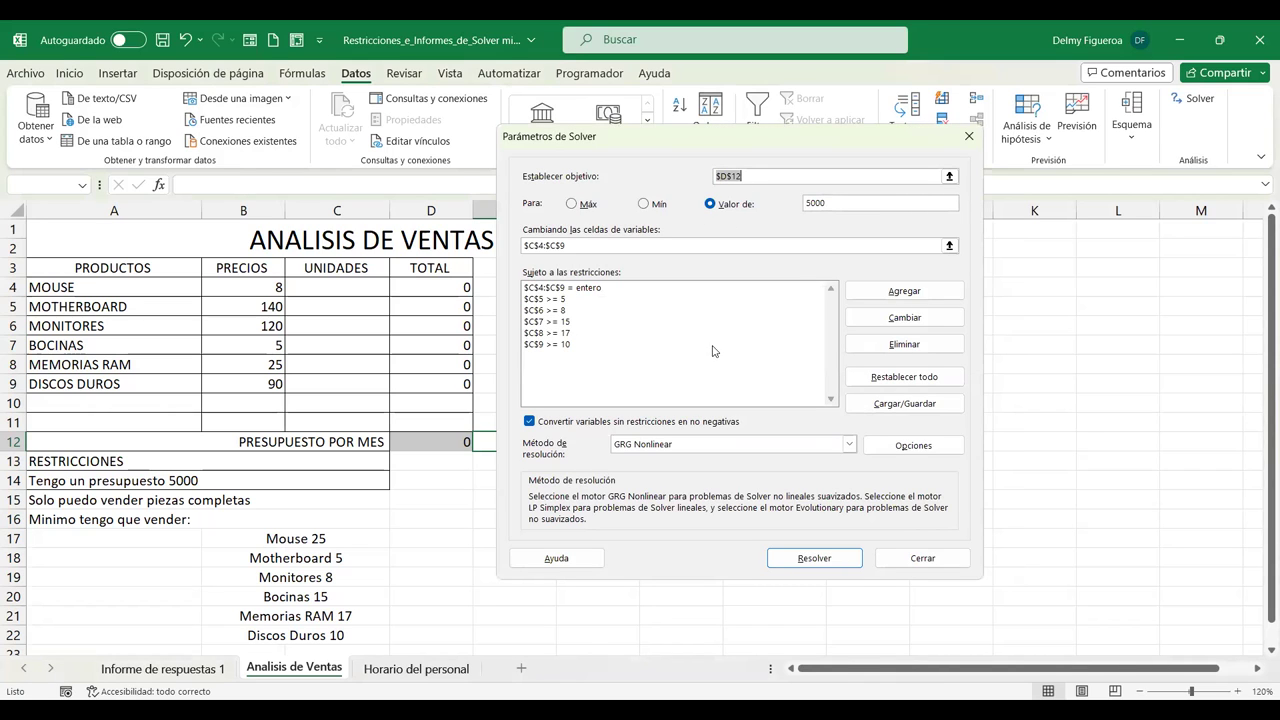
pyautogui.click(553, 325)
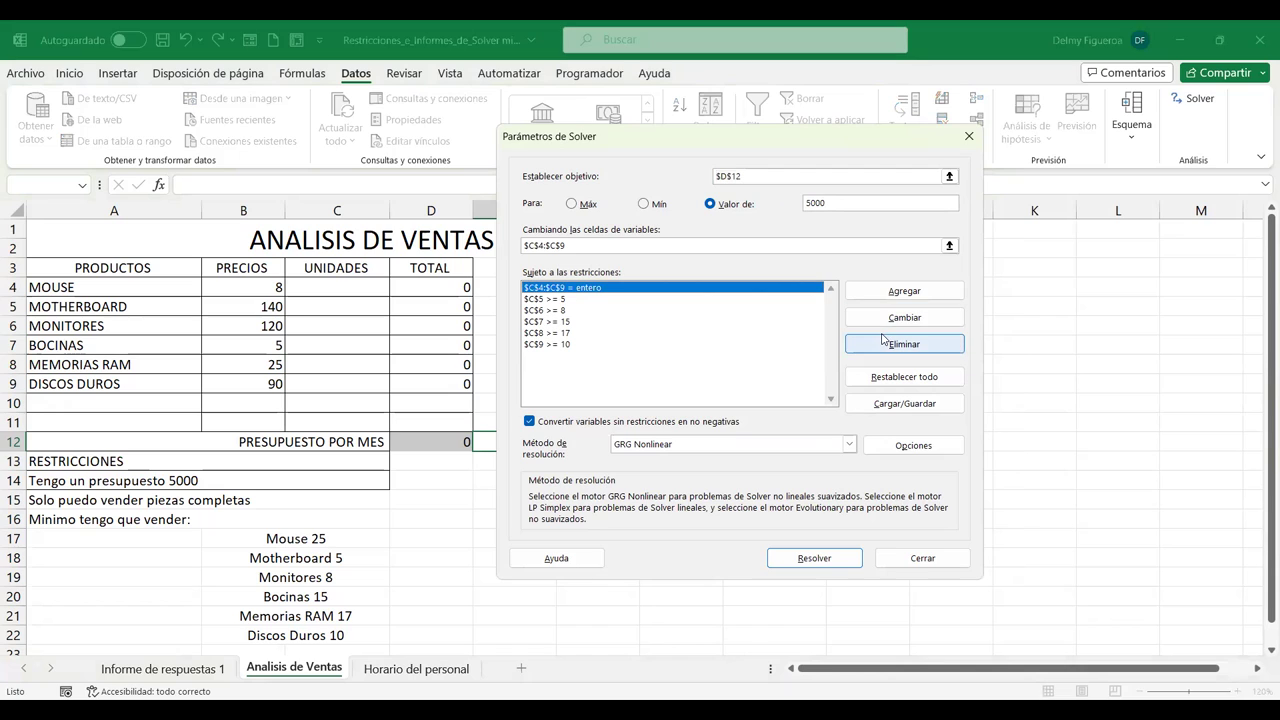
pyautogui.click(914, 378)
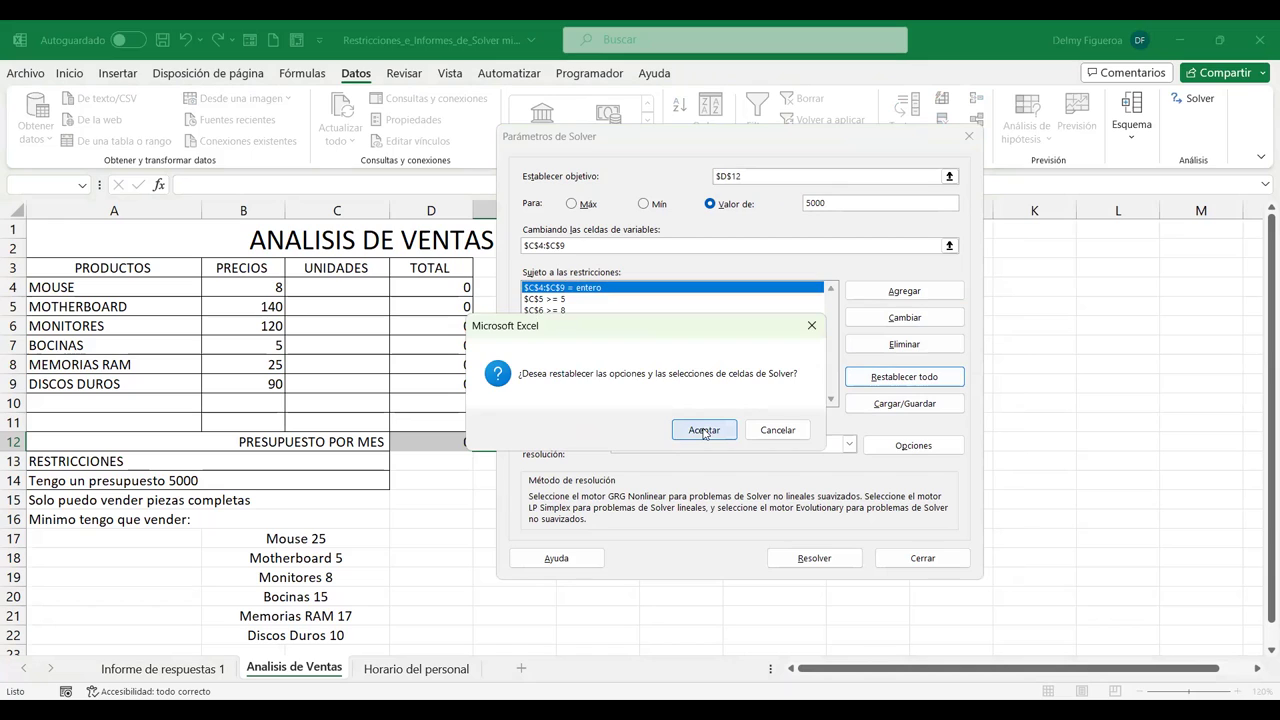
pyautogui.click(704, 430)
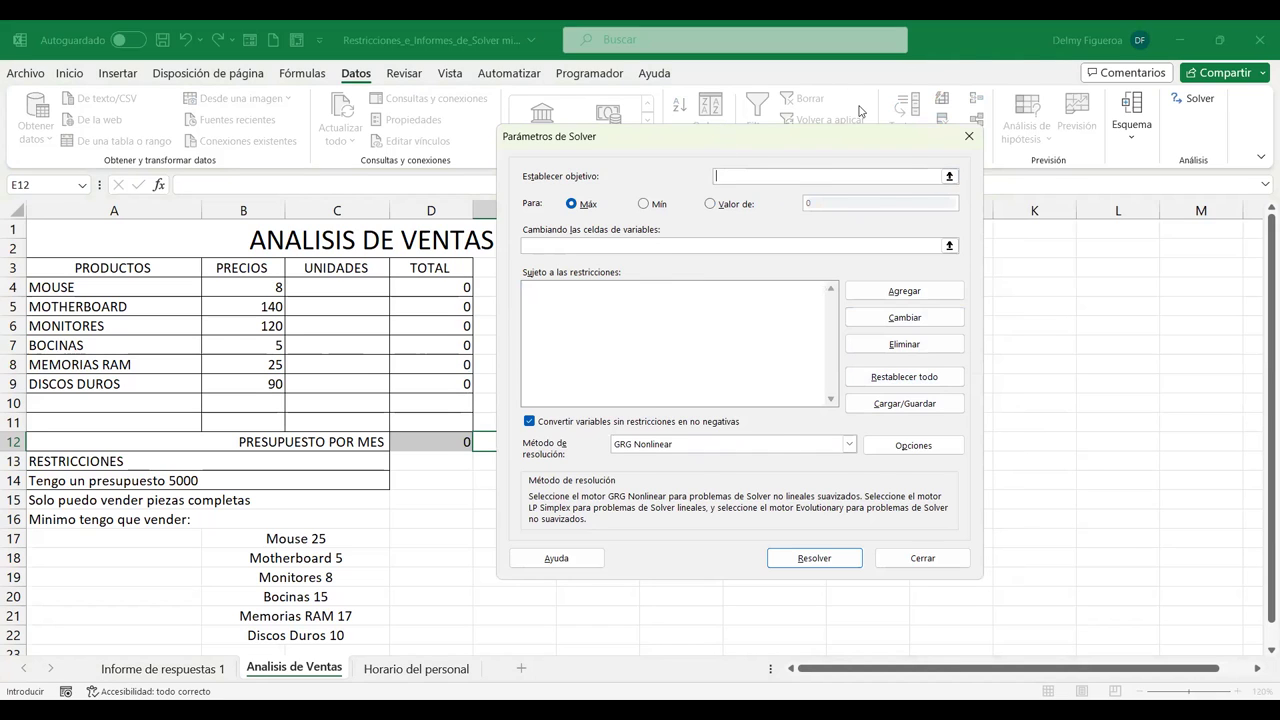
# Set D12 as the Solver objective and C4:C9 as the variable cells.
pyautogui.click(443, 441)
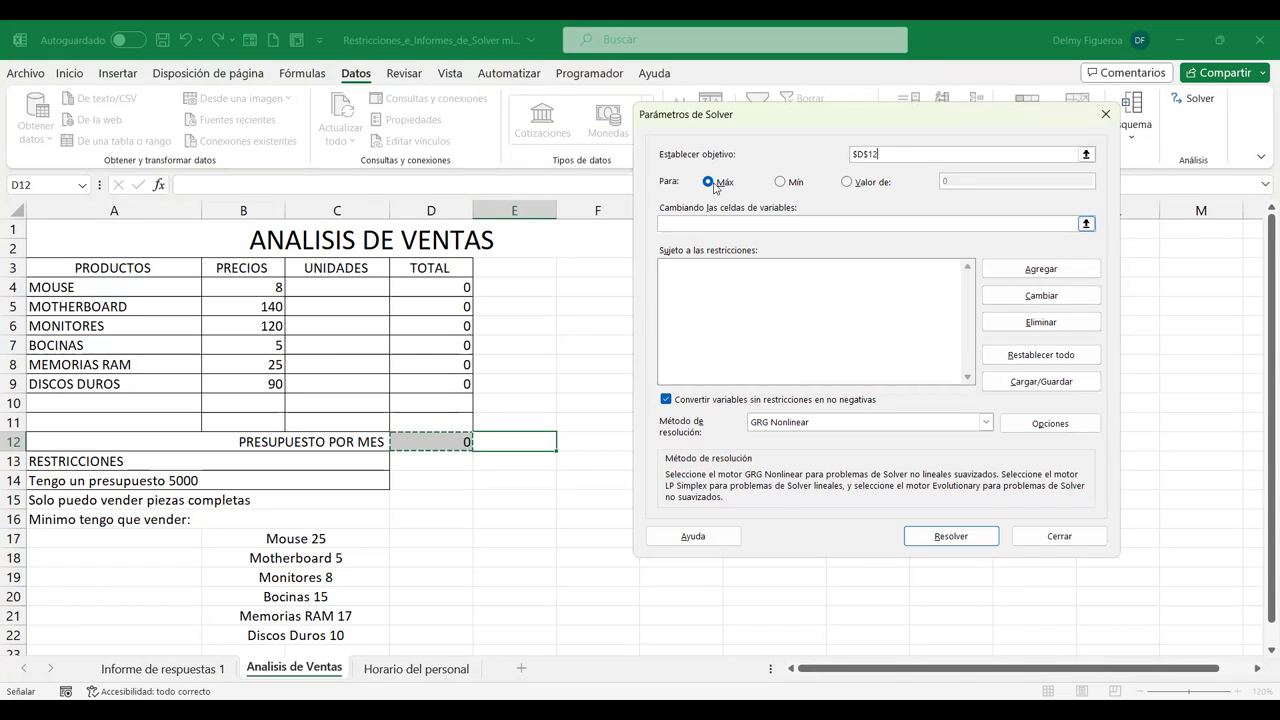
pyautogui.click(718, 222)
pyautogui.moveTo(341, 284); pyautogui.dragTo(342, 378)
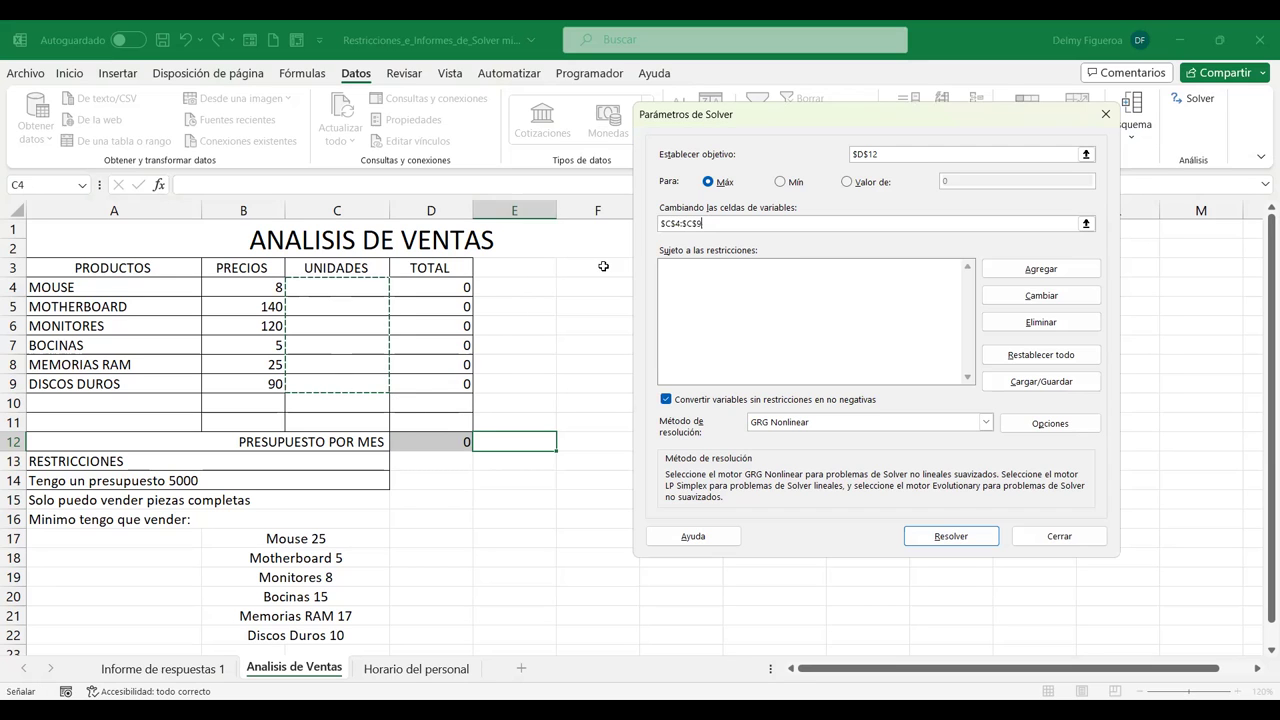
# Run Solver, check the non-converging results, and discard them, keeping units at 0.
pyautogui.click(966, 537)
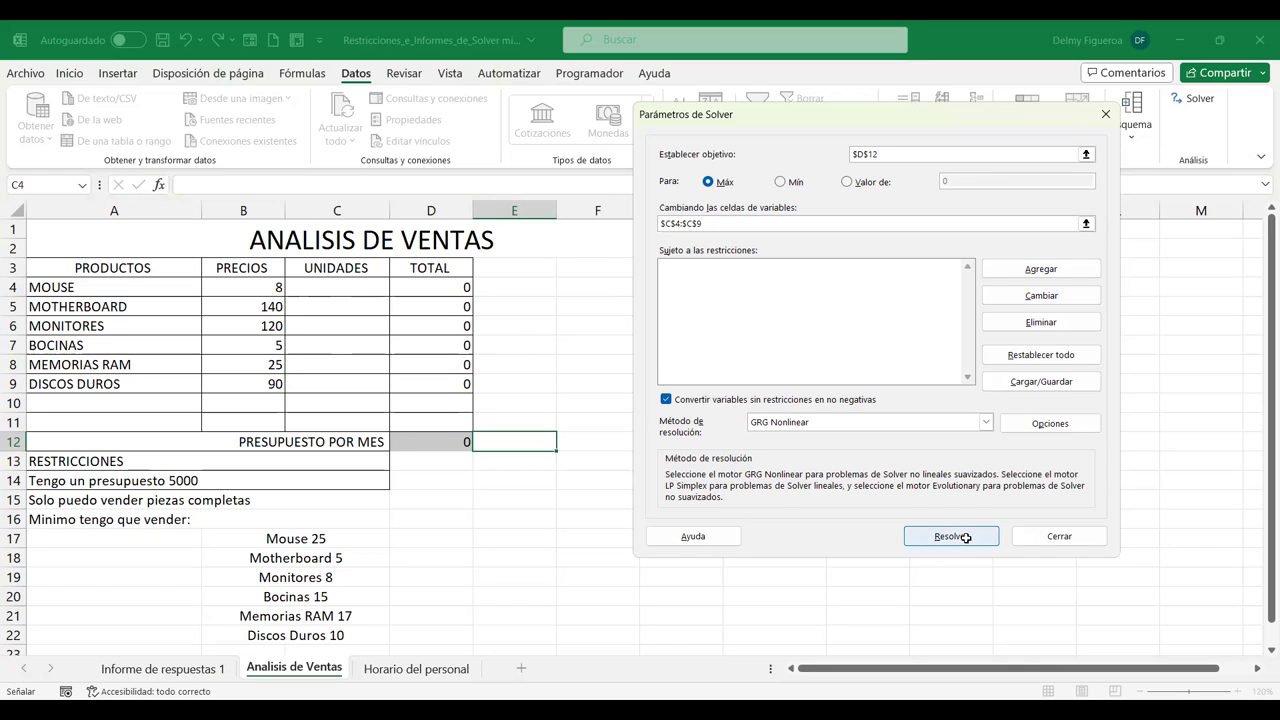
pyautogui.click(966, 537)
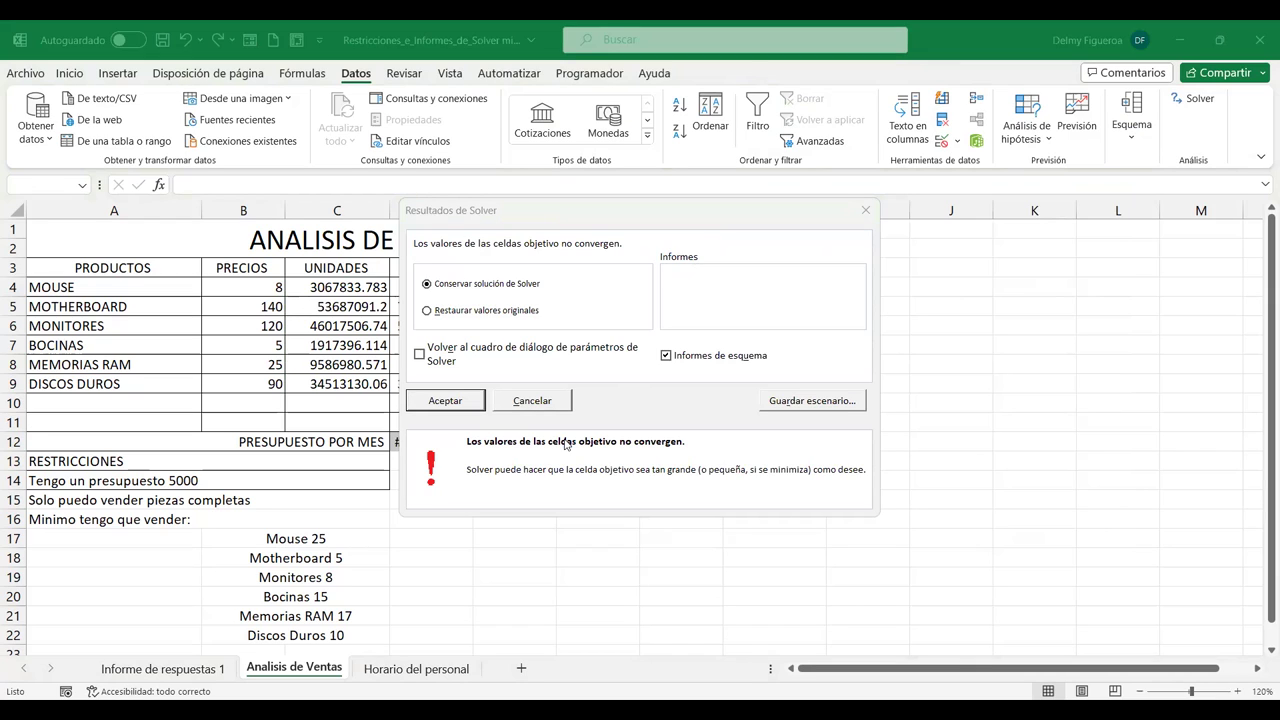
pyautogui.click(587, 219)
pyautogui.moveTo(587, 219); pyautogui.dragTo(769, 216)
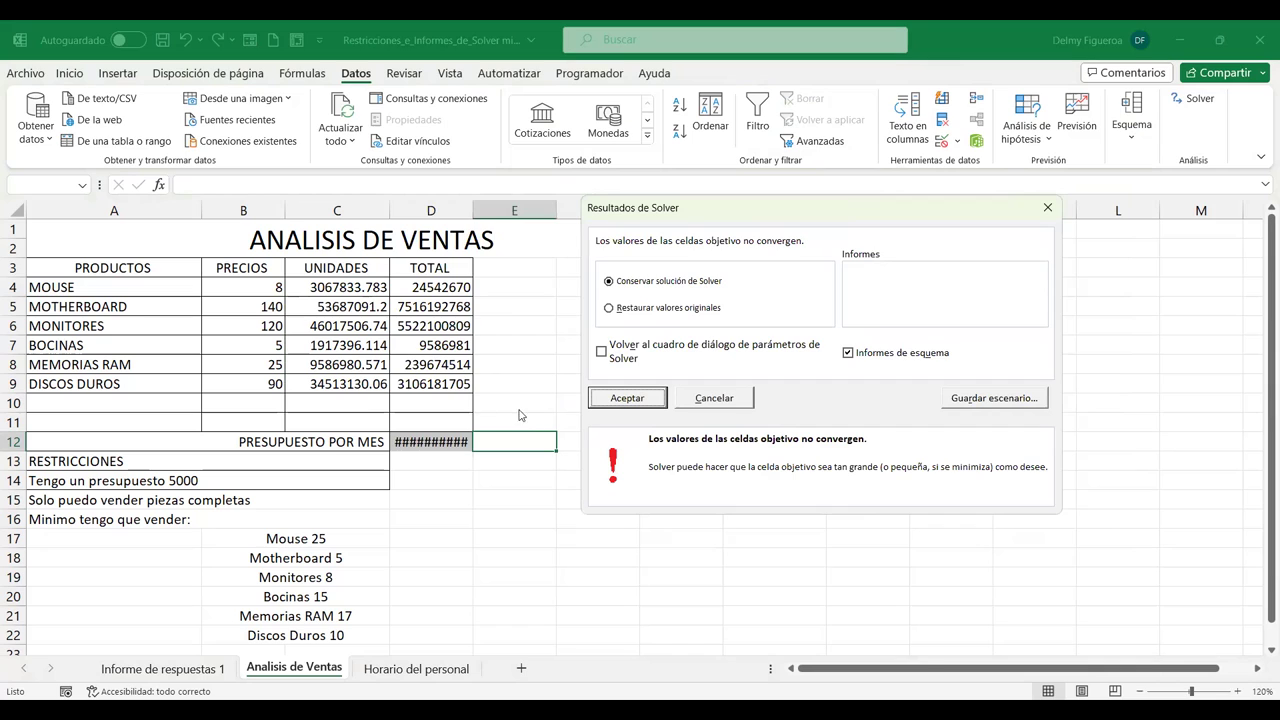
pyautogui.click(729, 399)
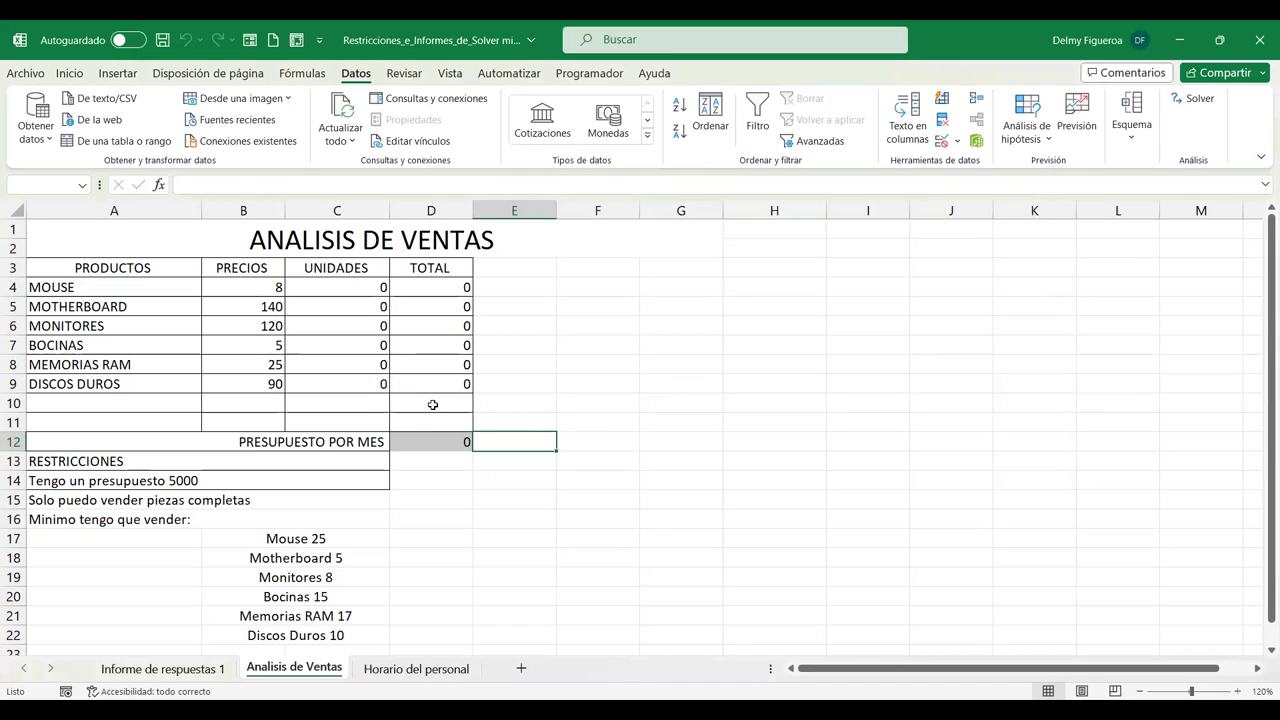
# Scroll through the Informe de respuestas 1 answer report.
pyautogui.click(194, 677)
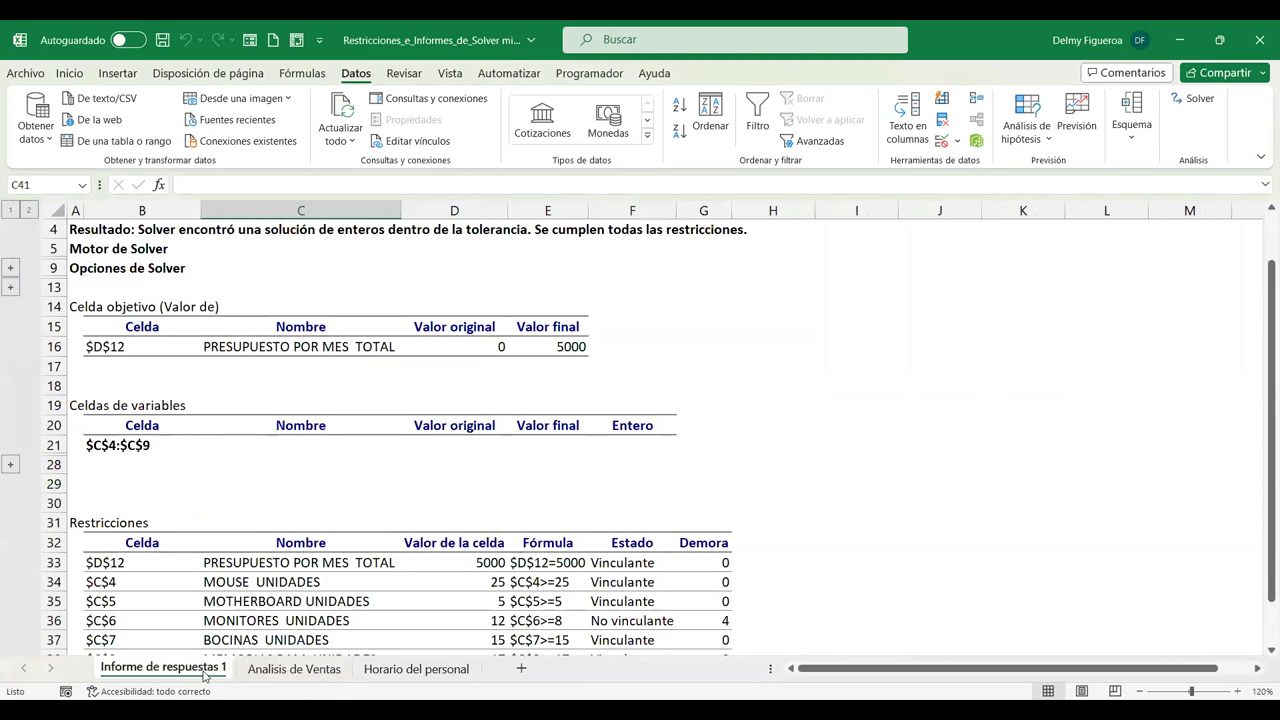
pyautogui.click(717, 460)
pyautogui.scroll(1, 238, 353)
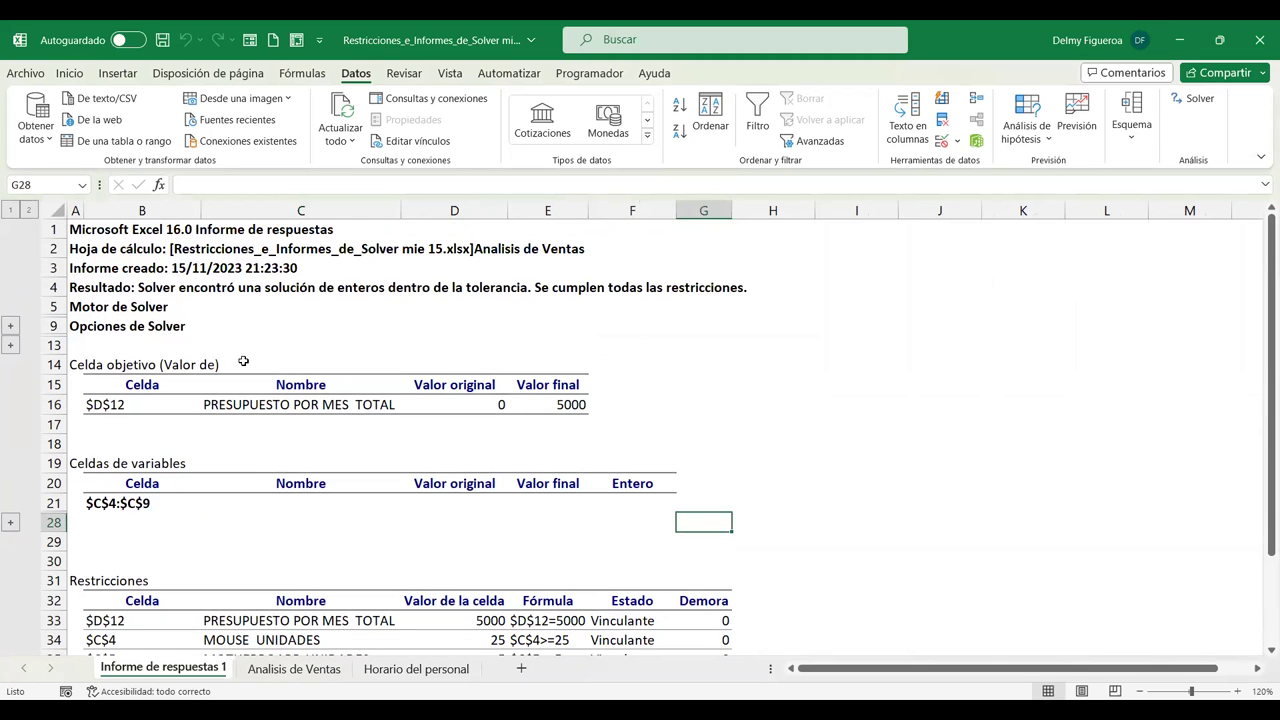
pyautogui.scroll(-2, 316, 367)
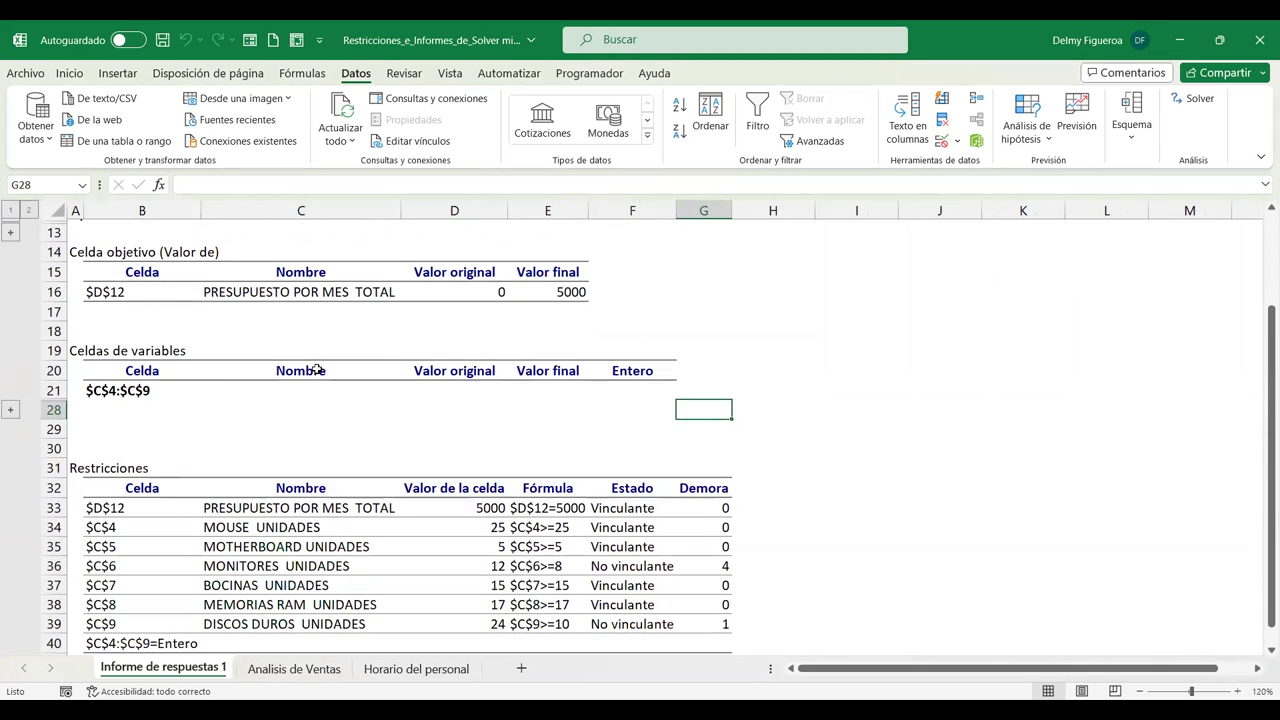
pyautogui.scroll(-3, 316, 367)
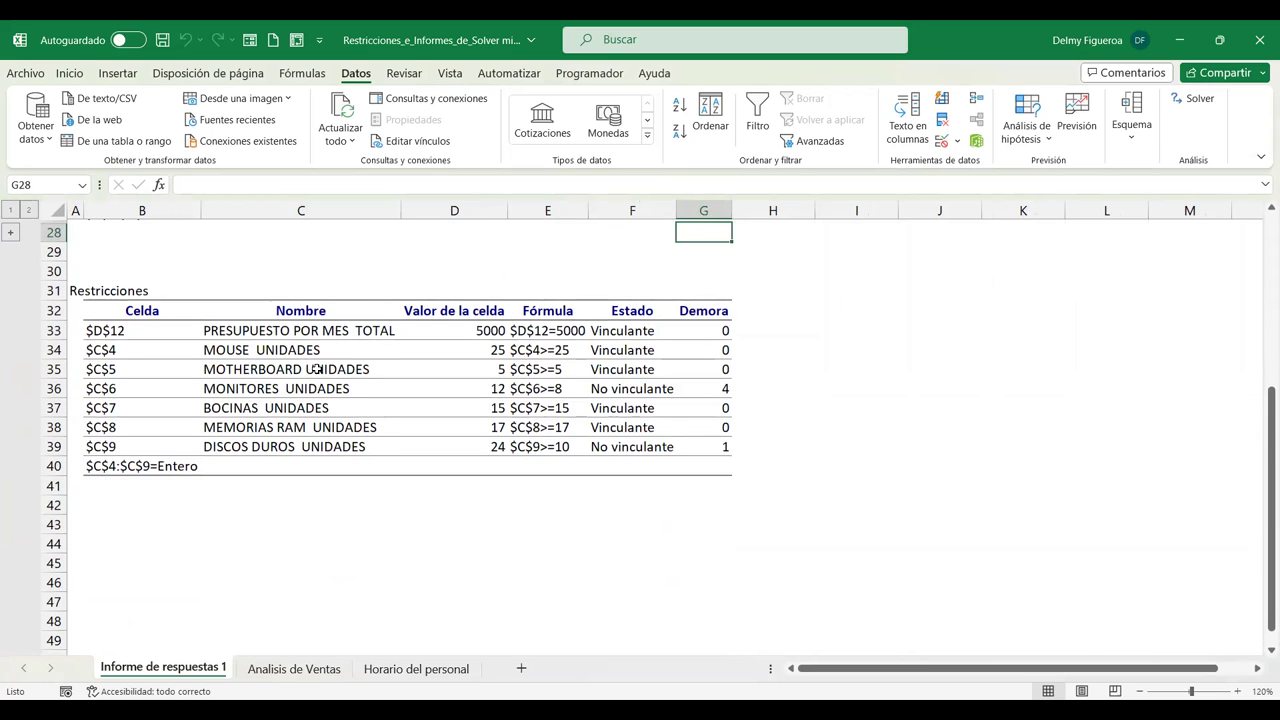
pyautogui.scroll(5, 324, 410)
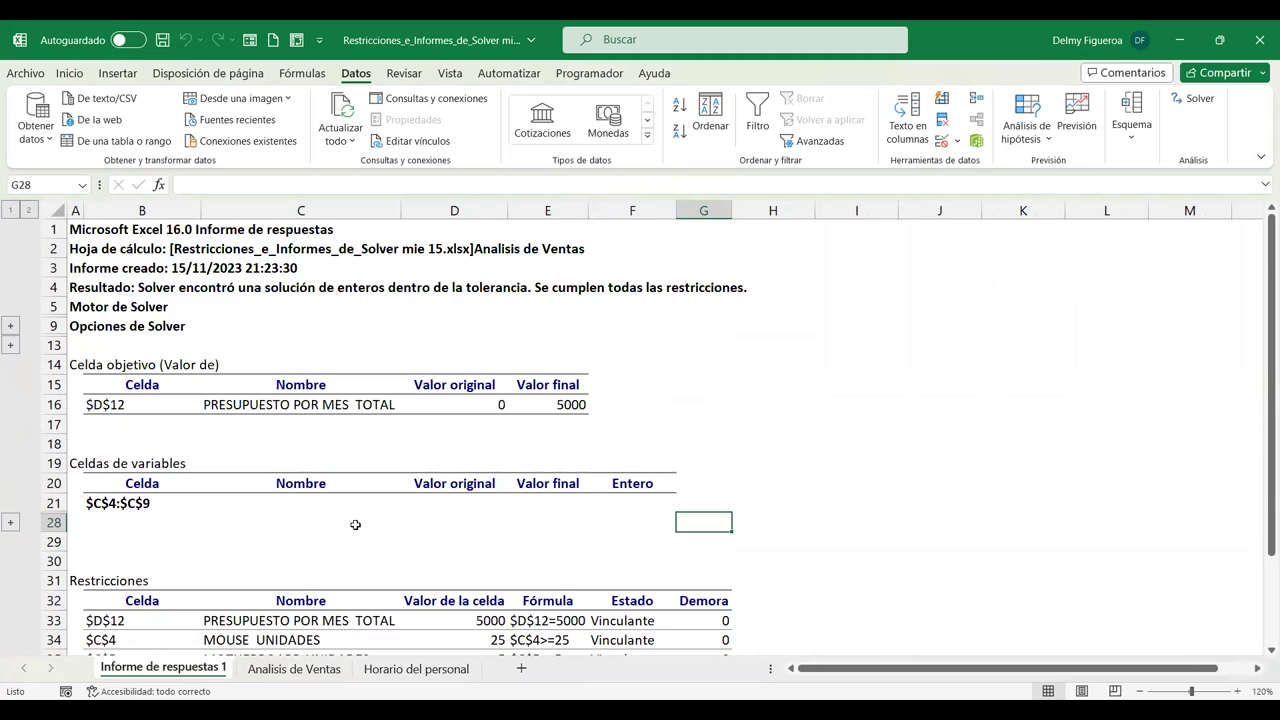
pyautogui.scroll(-1, 350, 526)
pyautogui.scroll(-1, 350, 526)
pyautogui.scroll(-3, 486, 480)
pyautogui.scroll(5, 480, 490)
# Check the Analisis de Ventas table, then open the Horario del personal sheet and zoom in.
pyautogui.click(300, 668)
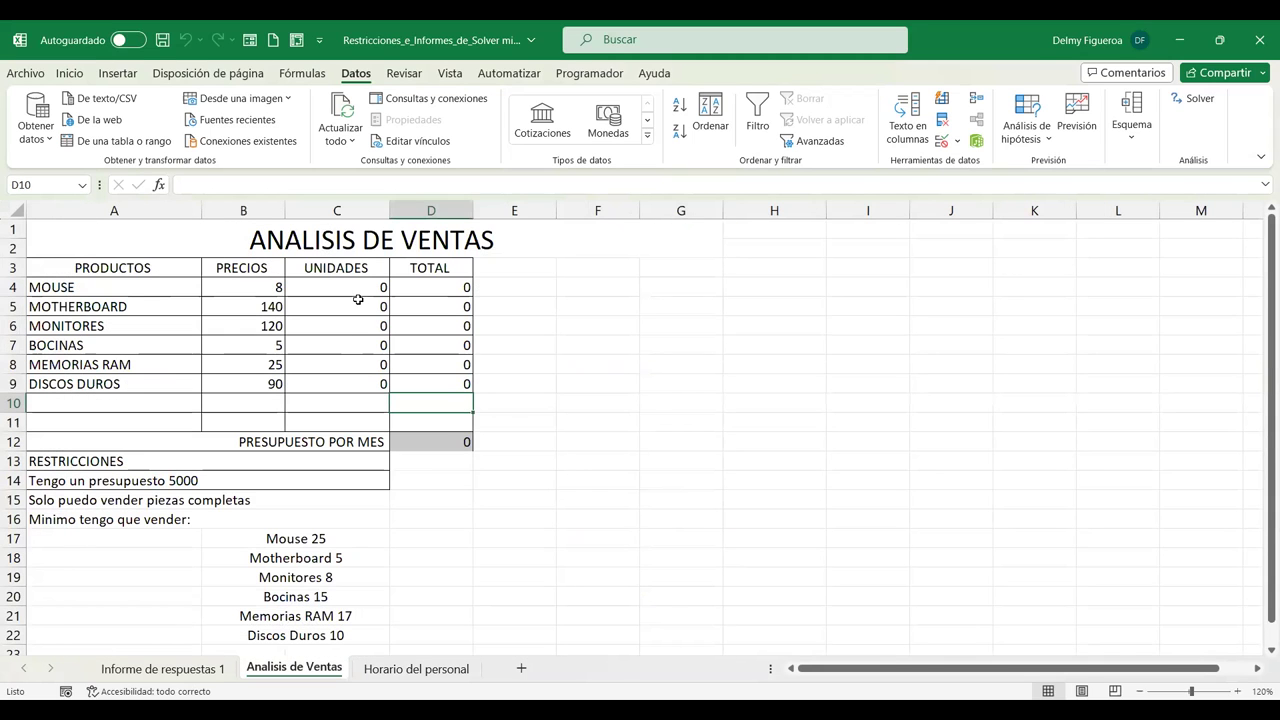
pyautogui.click(362, 287)
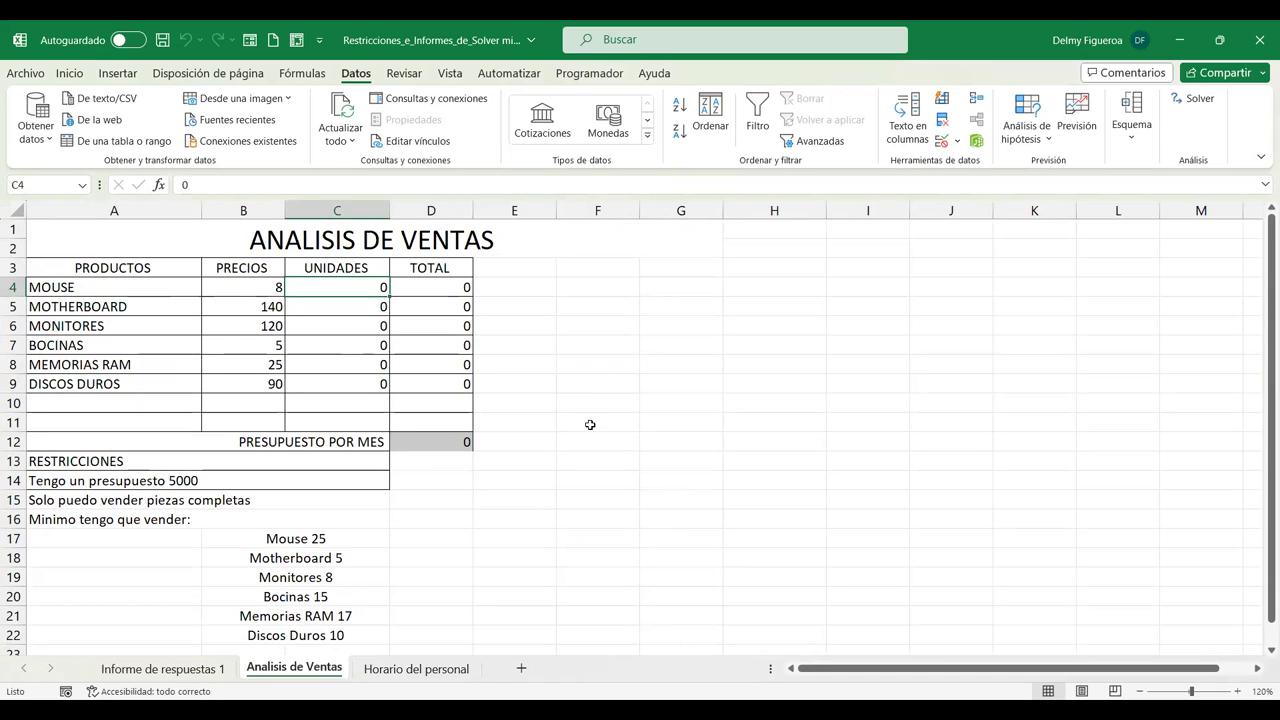
pyautogui.click(644, 437)
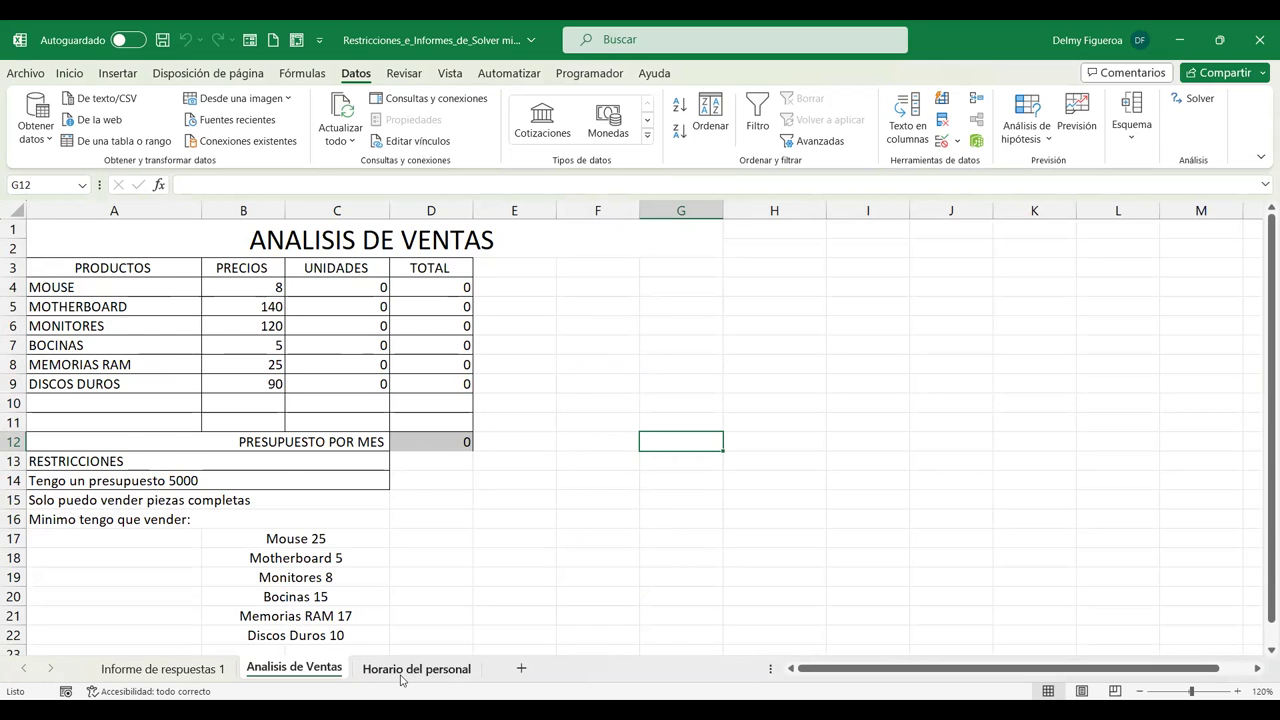
pyautogui.click(400, 674)
pyautogui.click(1238, 691)
# Zoom the sheet to 120%, make row 3 slightly taller, then review cells D7 and D20.
pyautogui.click(1238, 691)
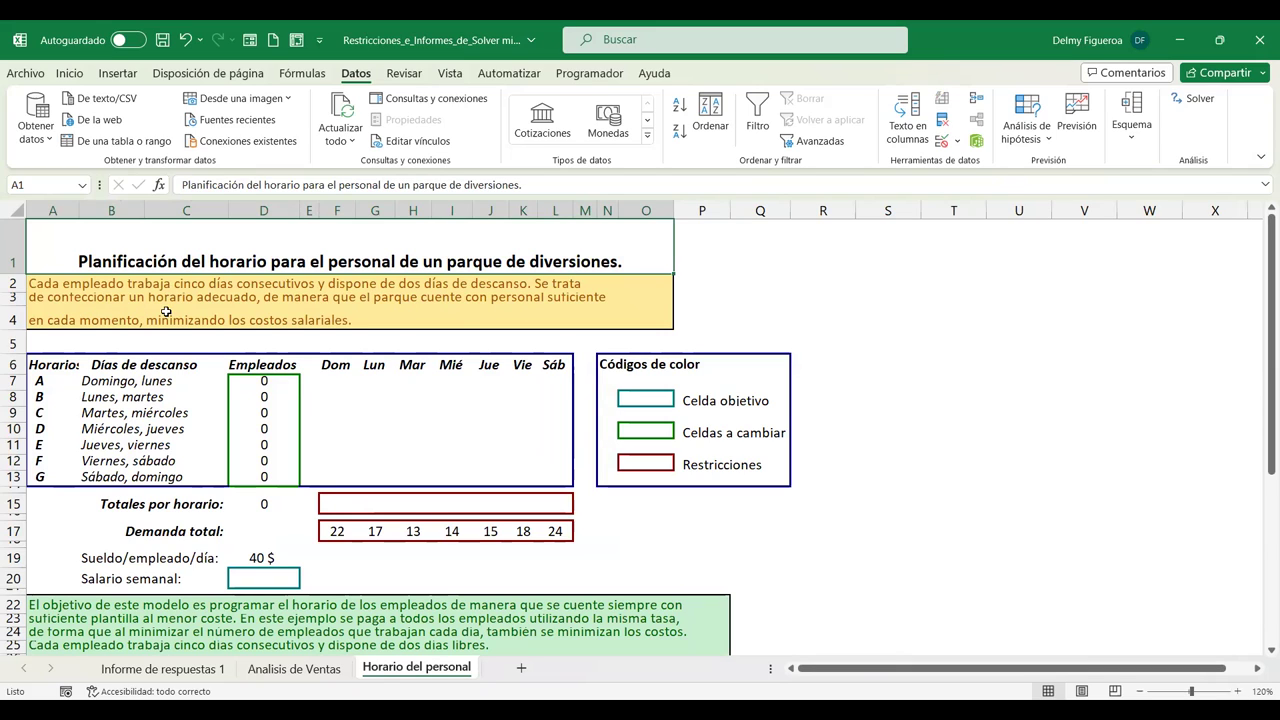
pyautogui.moveTo(18, 305); pyautogui.dragTo(18, 312)
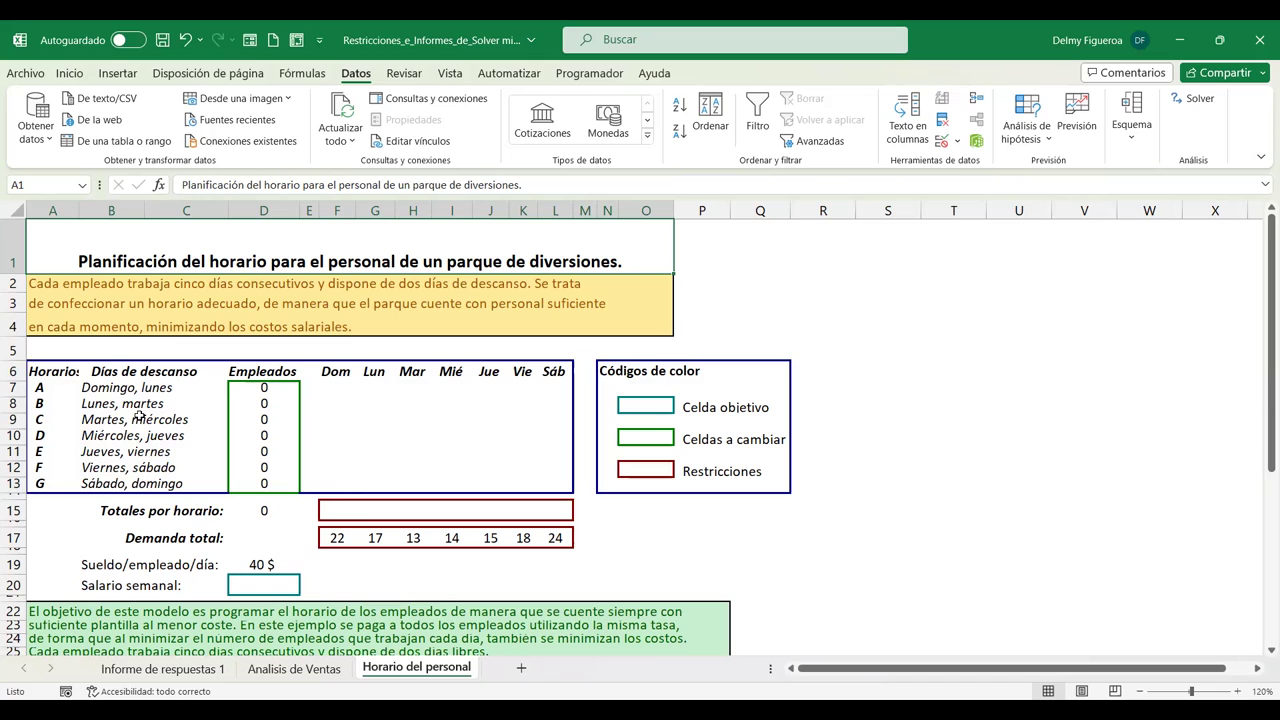
pyautogui.moveTo(145, 390); pyautogui.dragTo(150, 474)
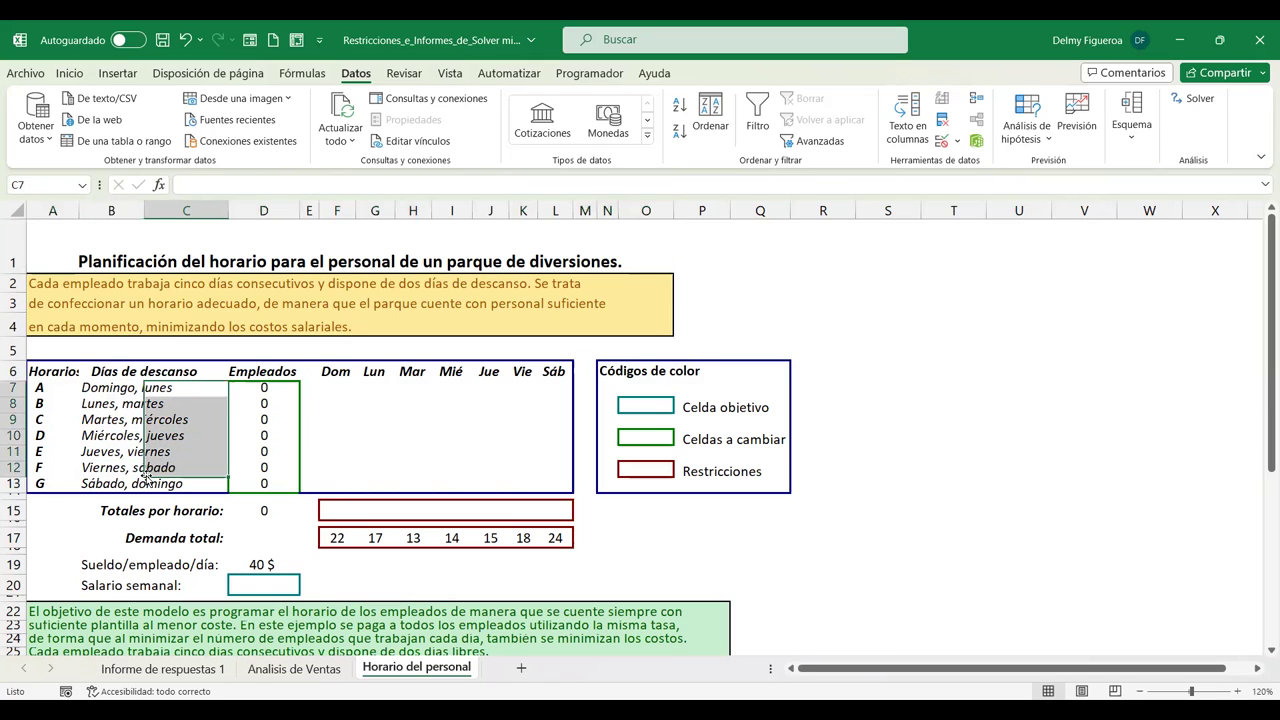
pyautogui.click(267, 386)
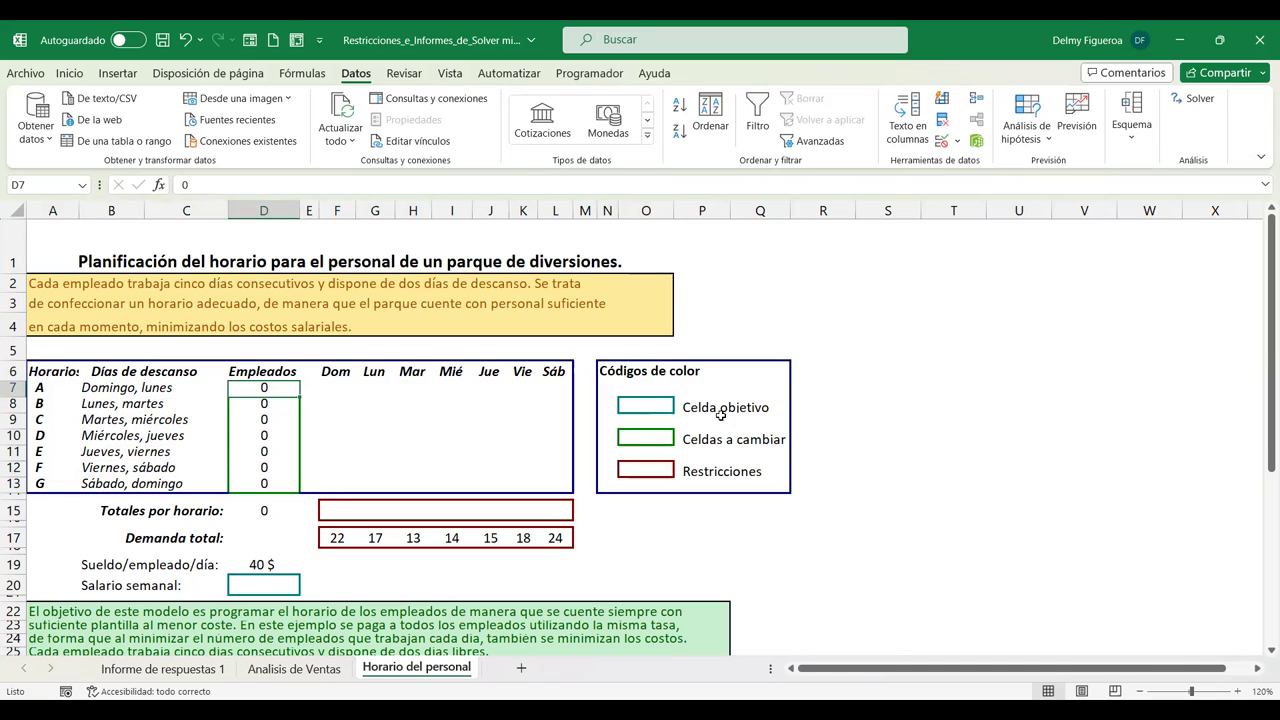
pyautogui.click(263, 587)
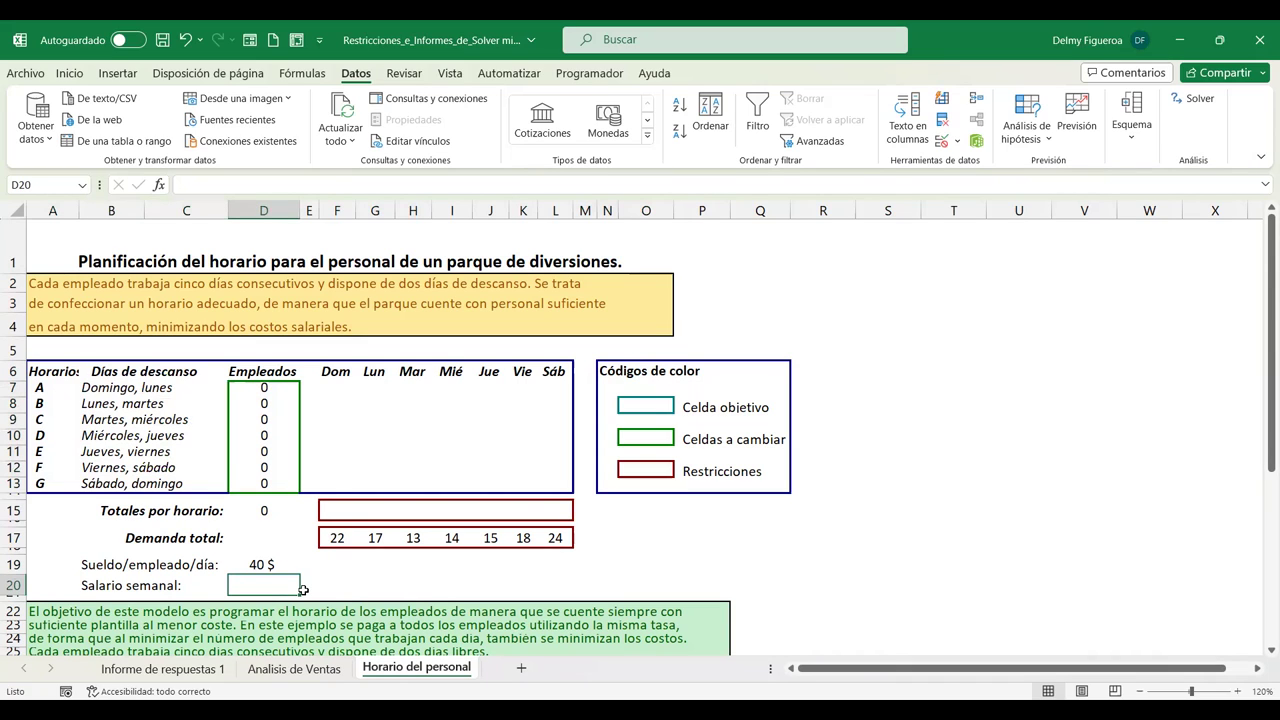
pyautogui.click(256, 514)
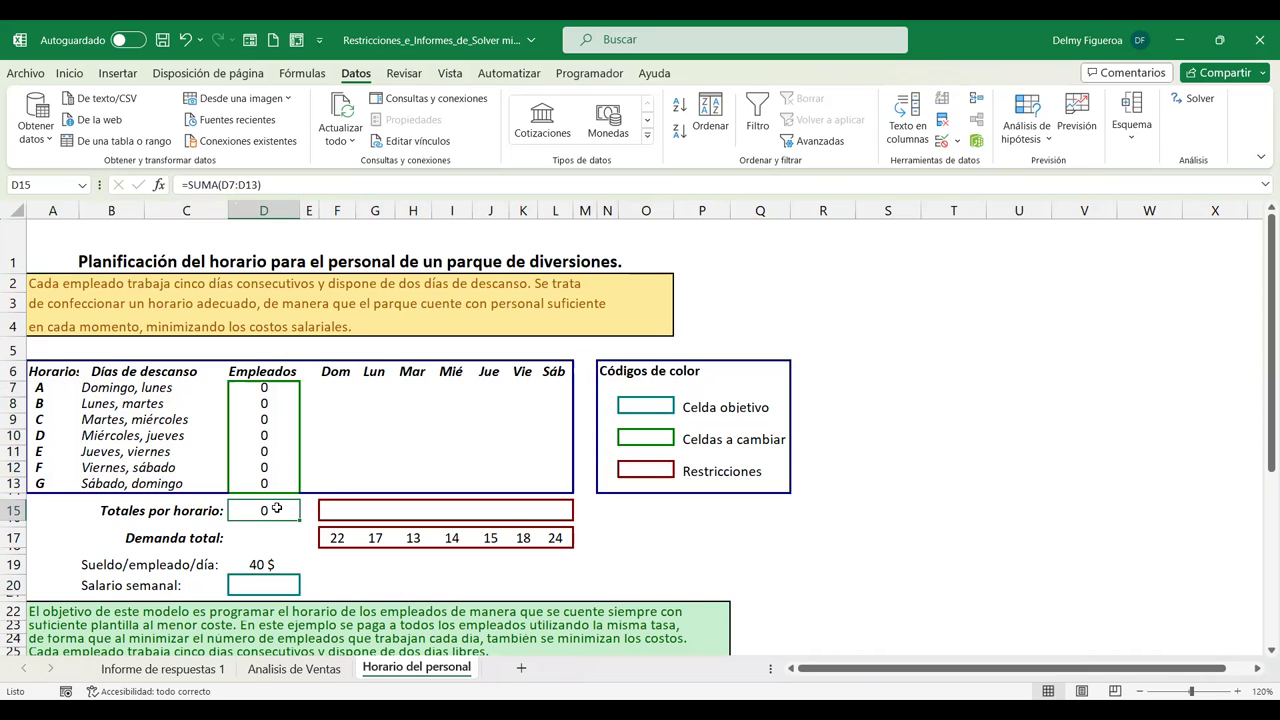
pyautogui.doubleClick(277, 510)
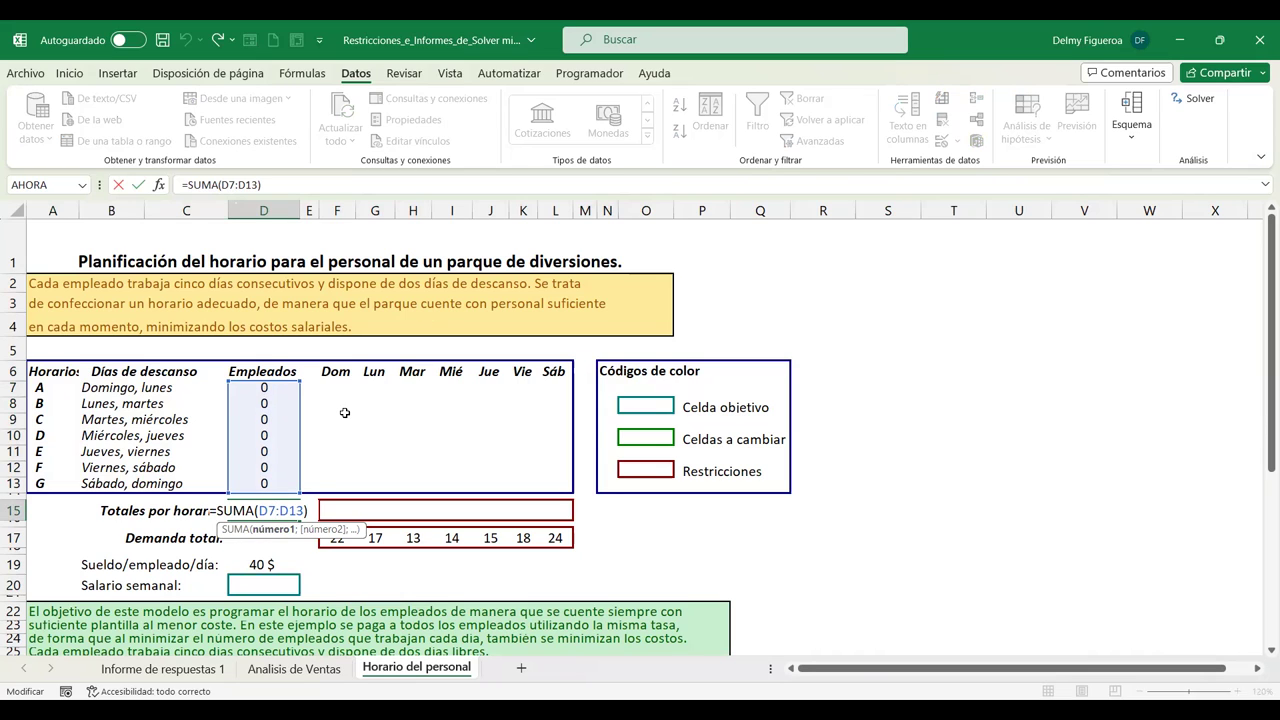
pyautogui.press('Return')
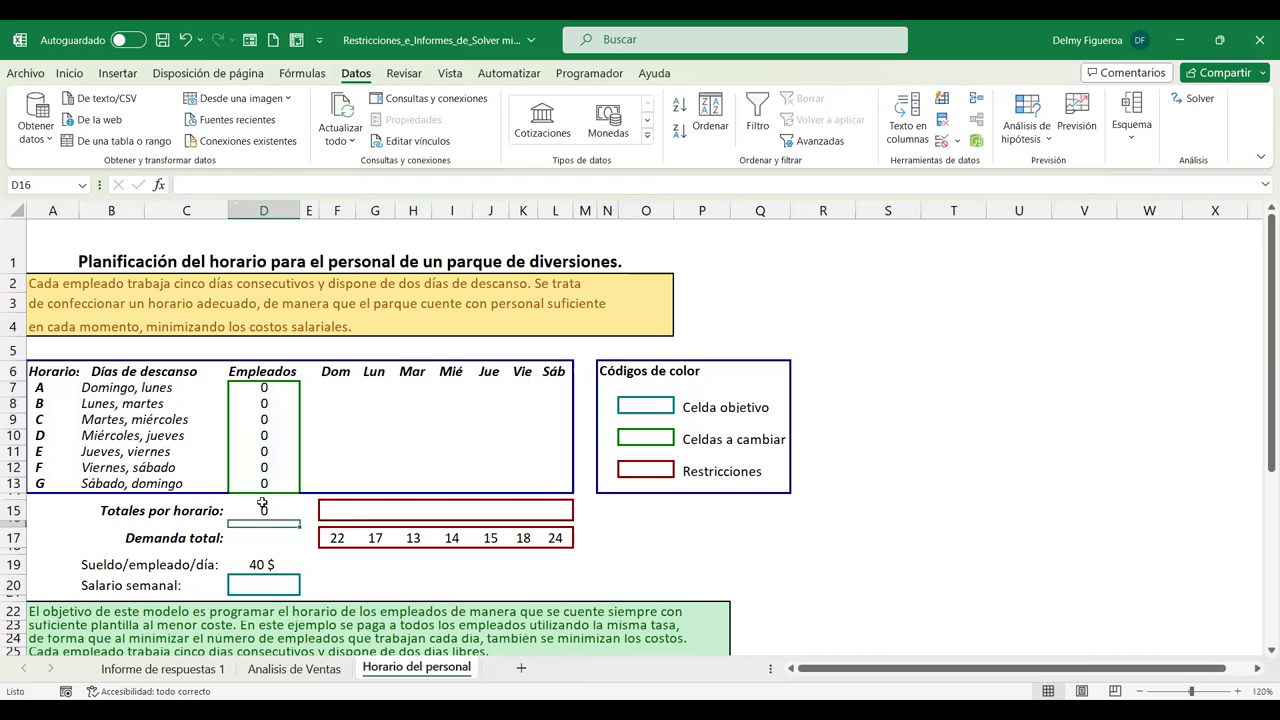
pyautogui.click(262, 565)
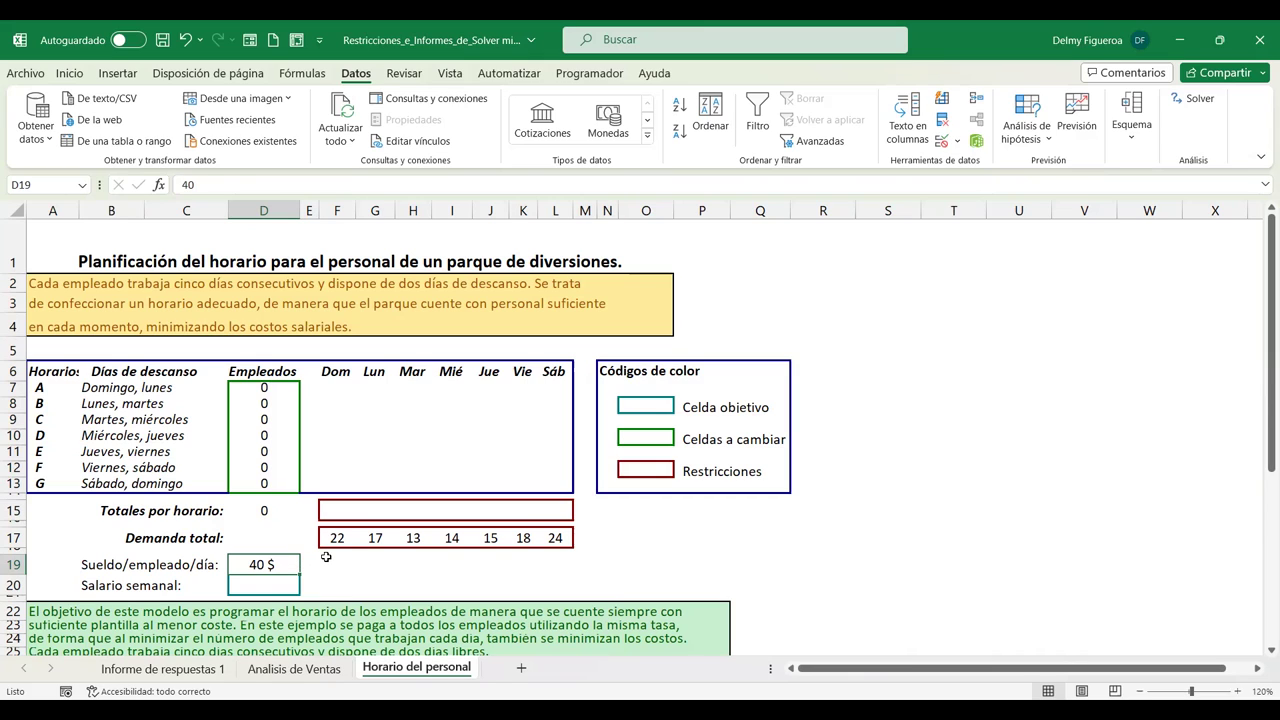
pyautogui.click(326, 561)
# Enter =D19*D15 in D20 so the weekly salary equals daily wage times total employees.
pyautogui.click(271, 585)
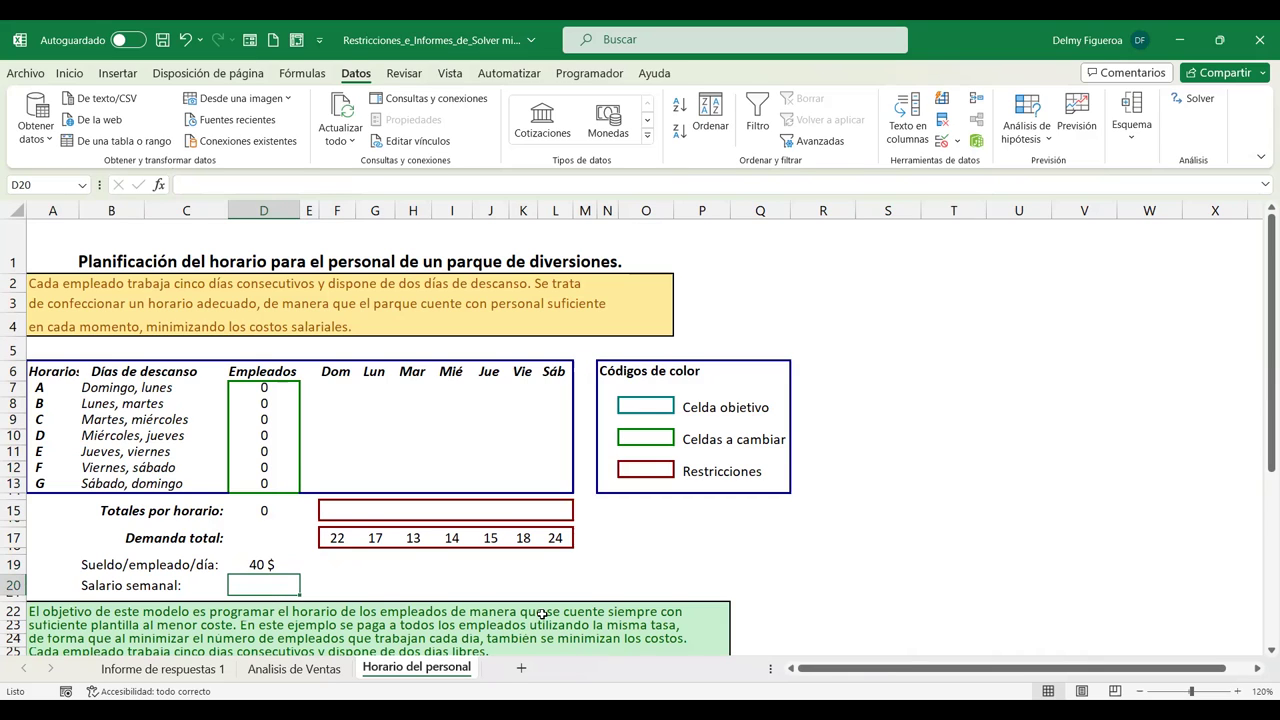
pyautogui.write('=')
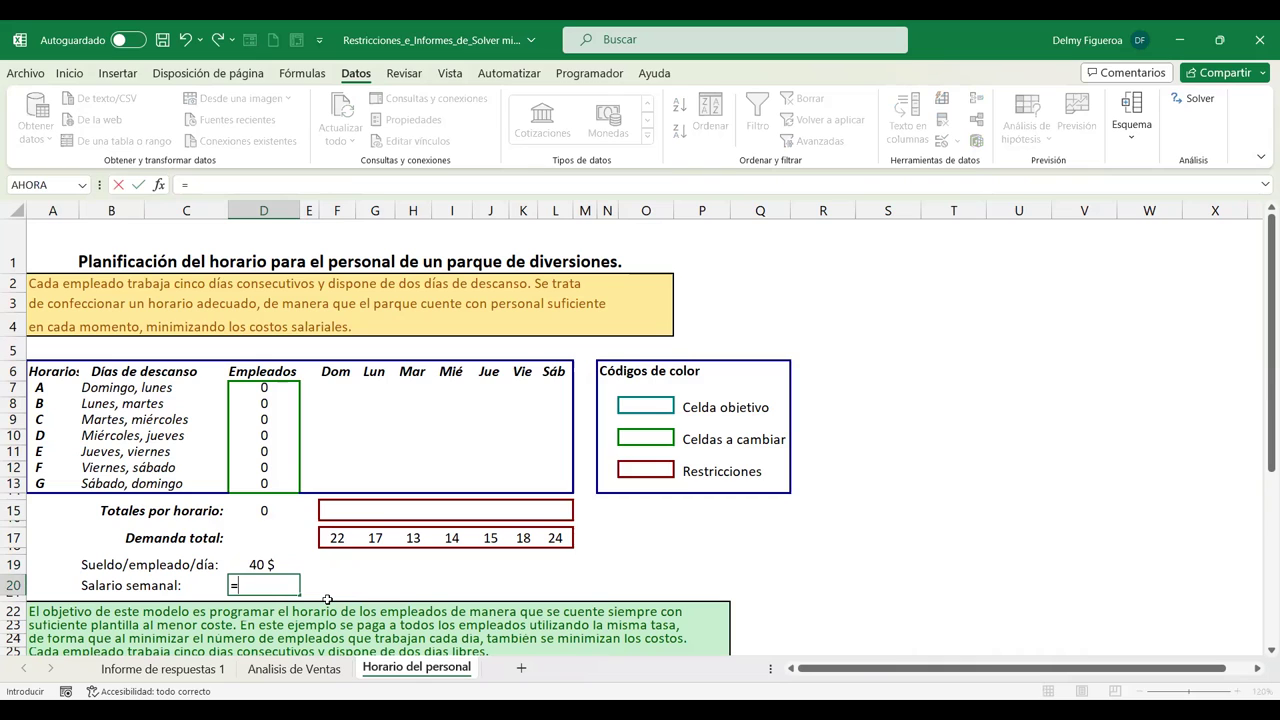
pyautogui.click(263, 563)
pyautogui.write('*')
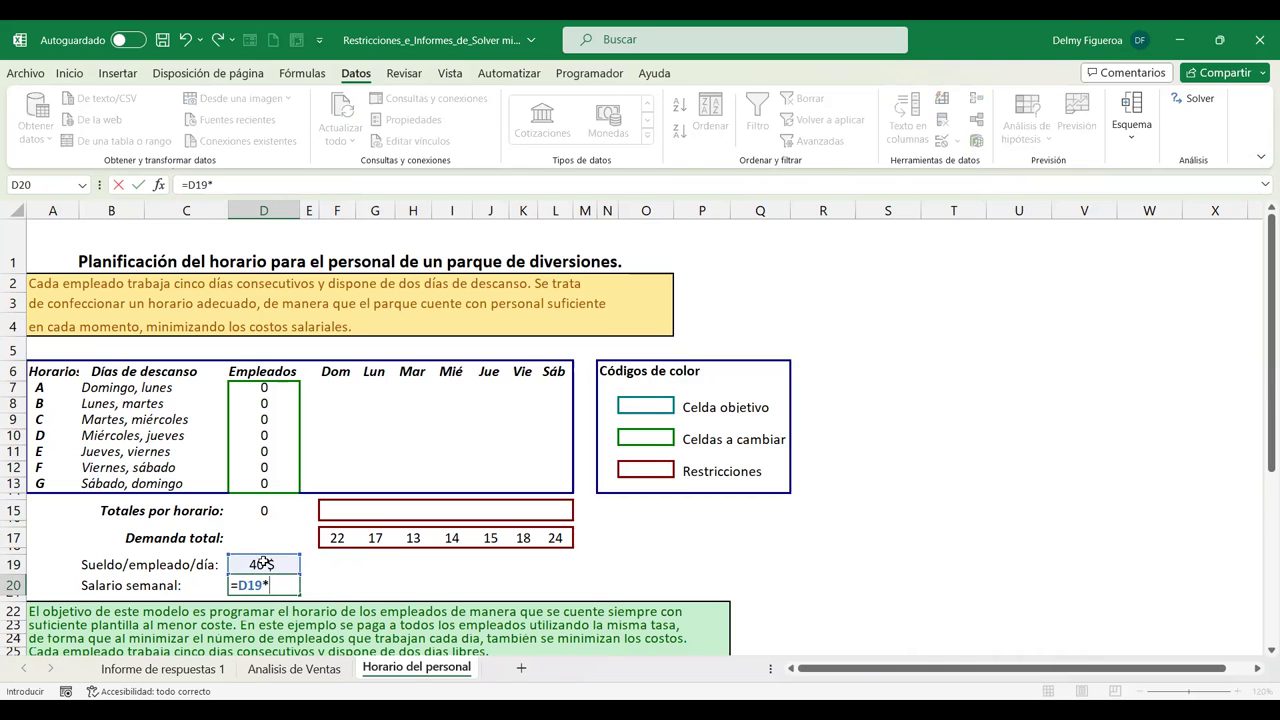
pyautogui.click(273, 507)
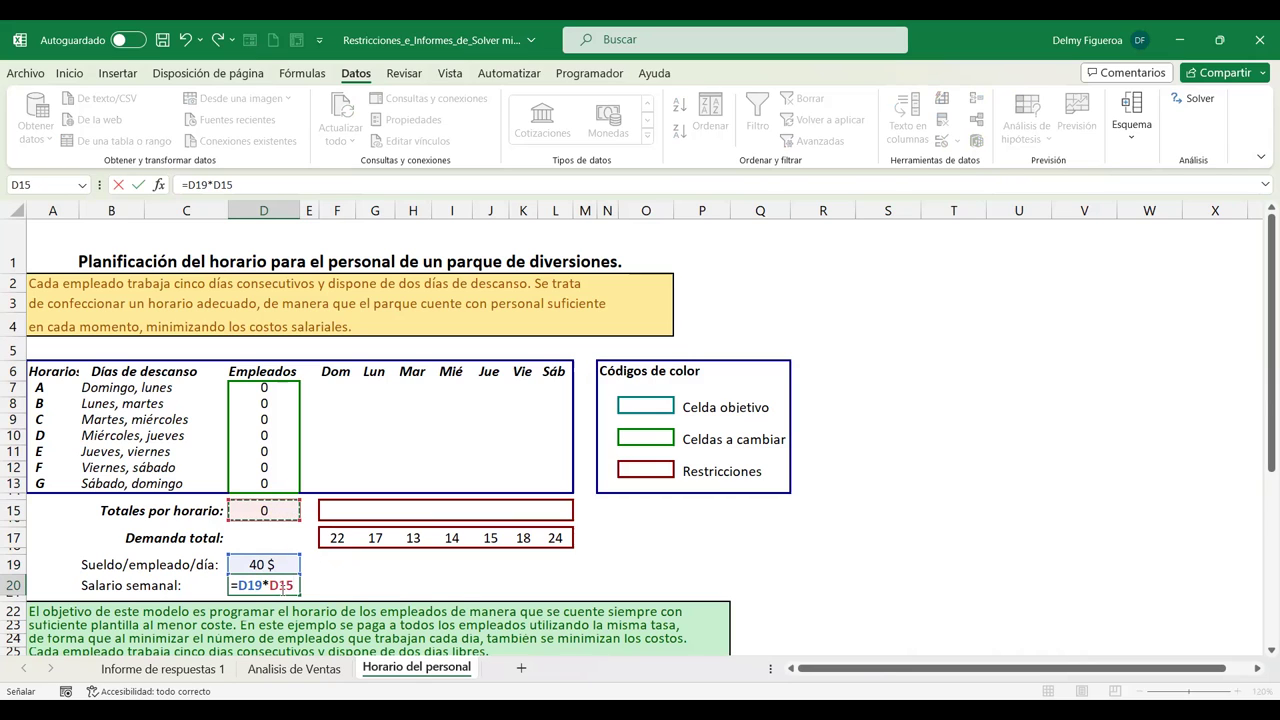
pyautogui.press('Return')
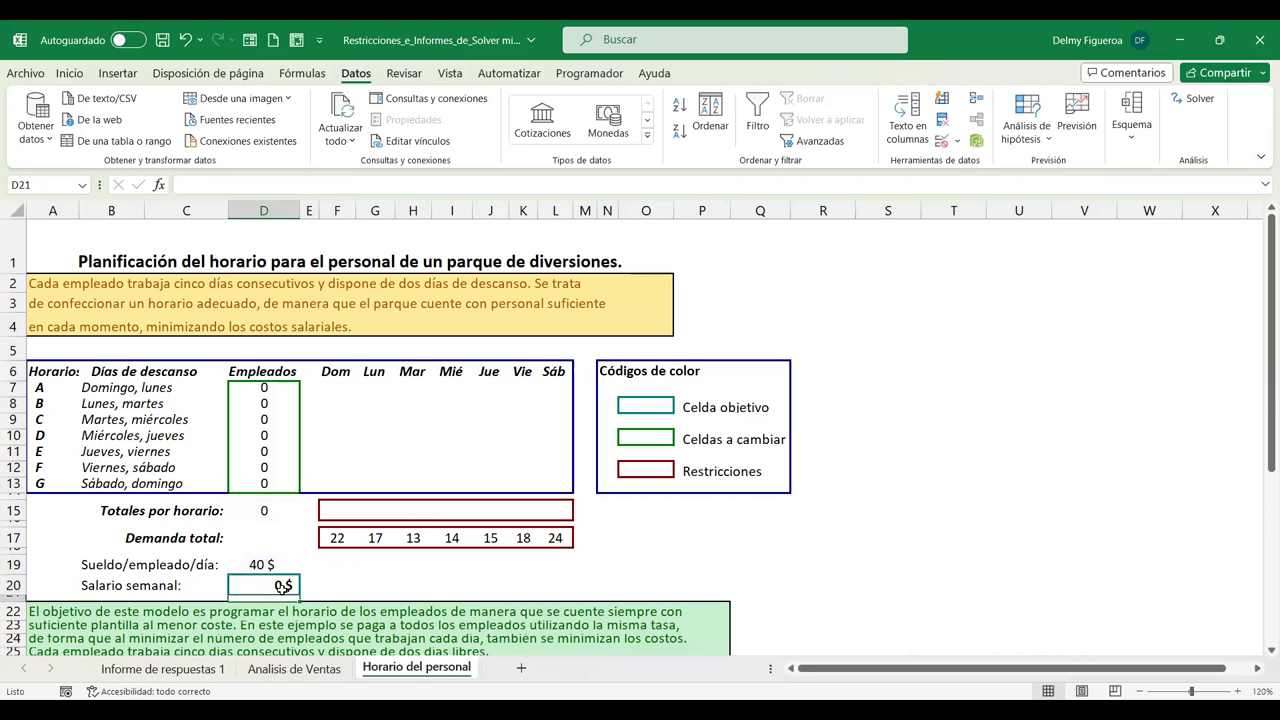
pyautogui.click(283, 586)
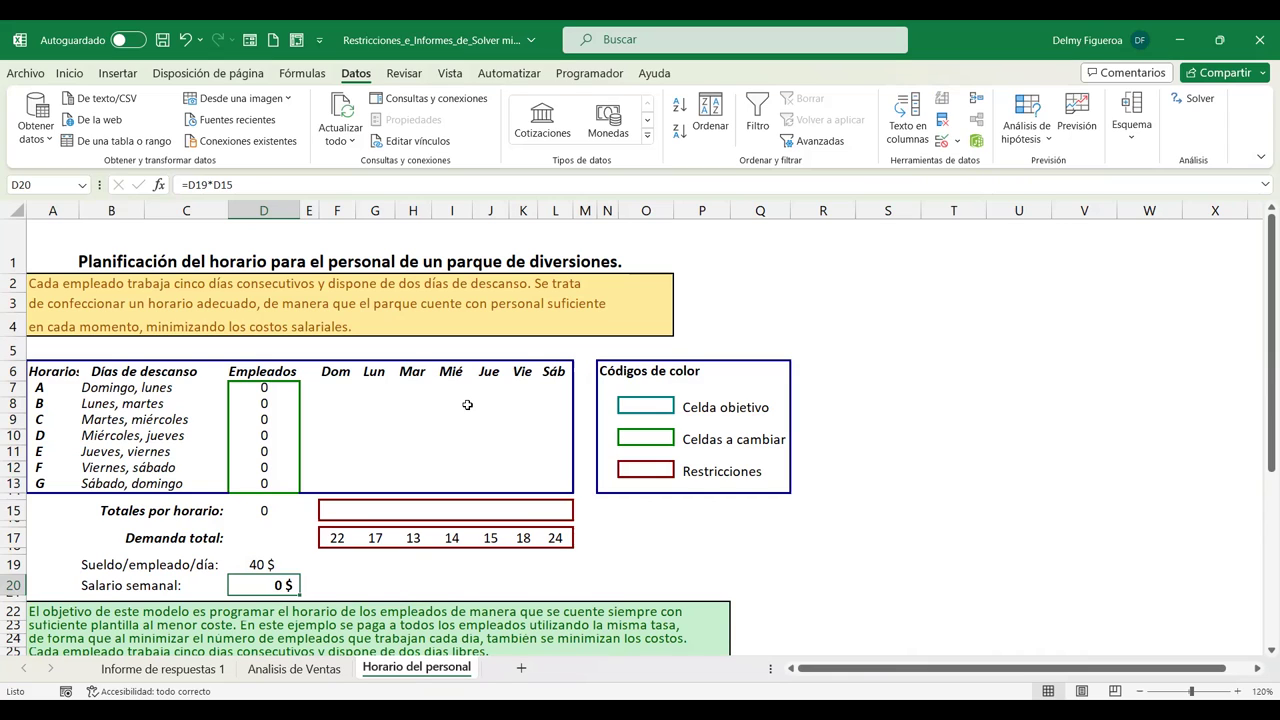
# Scroll down to the model description and select rows 22 to 25.
pyautogui.scroll(-2, 467, 404)
pyautogui.scroll(-1, 467, 404)
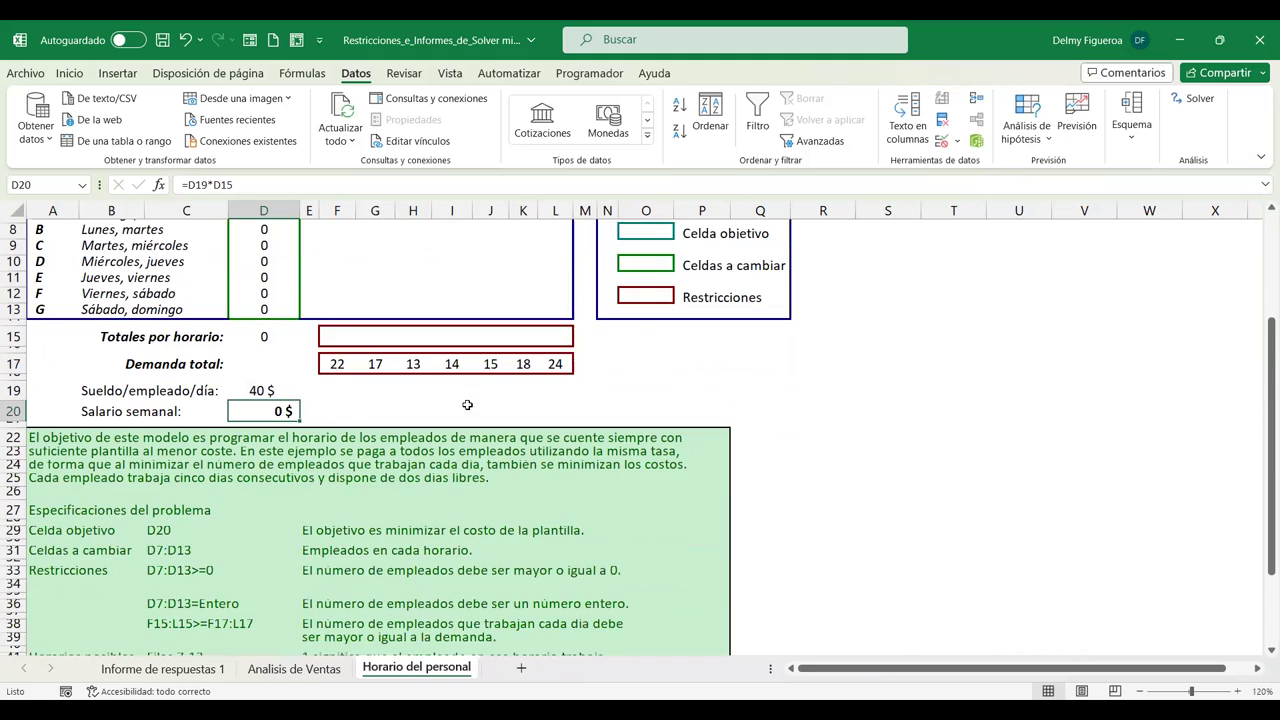
pyautogui.scroll(-1, 467, 404)
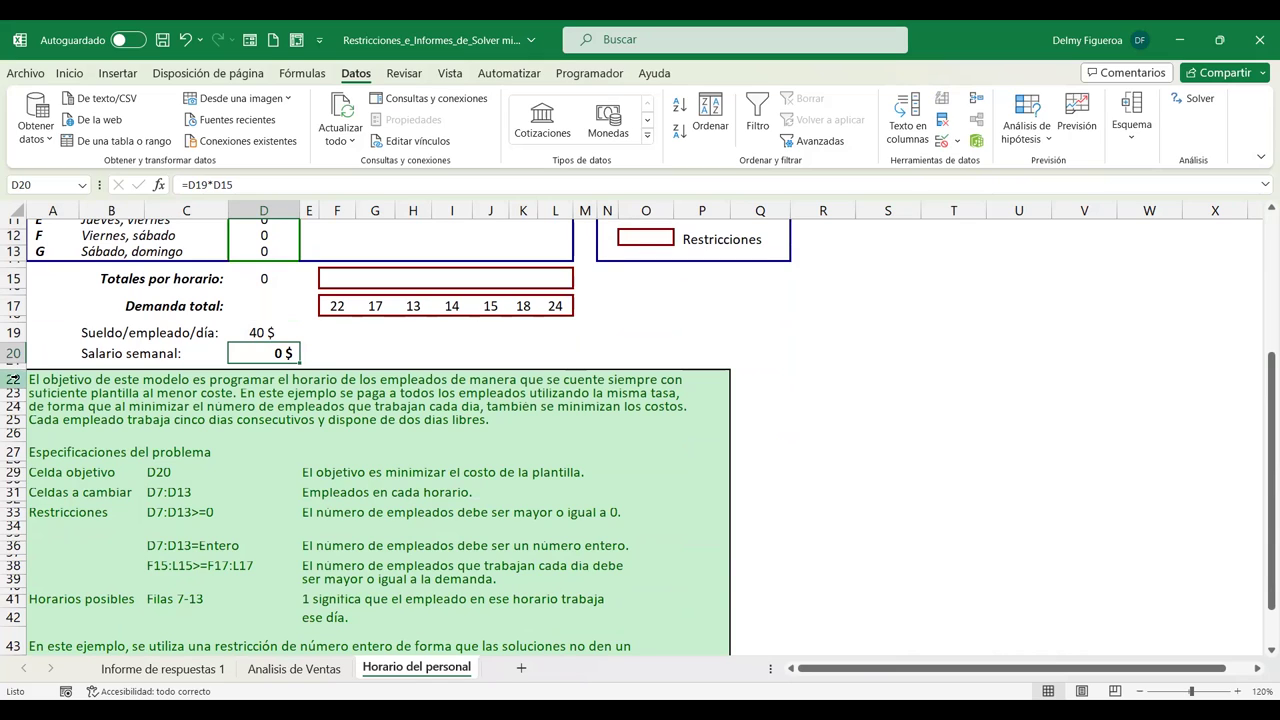
pyautogui.moveTo(14, 378); pyautogui.dragTo(13, 405)
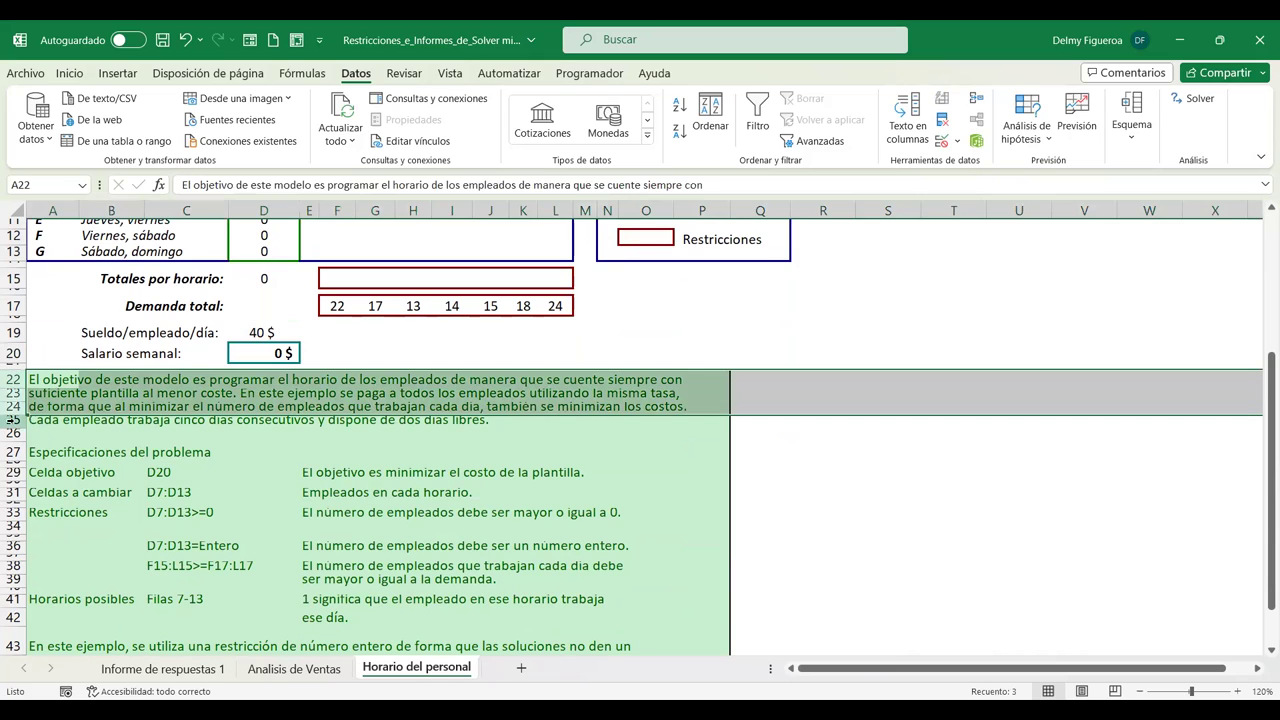
pyautogui.click(13, 380)
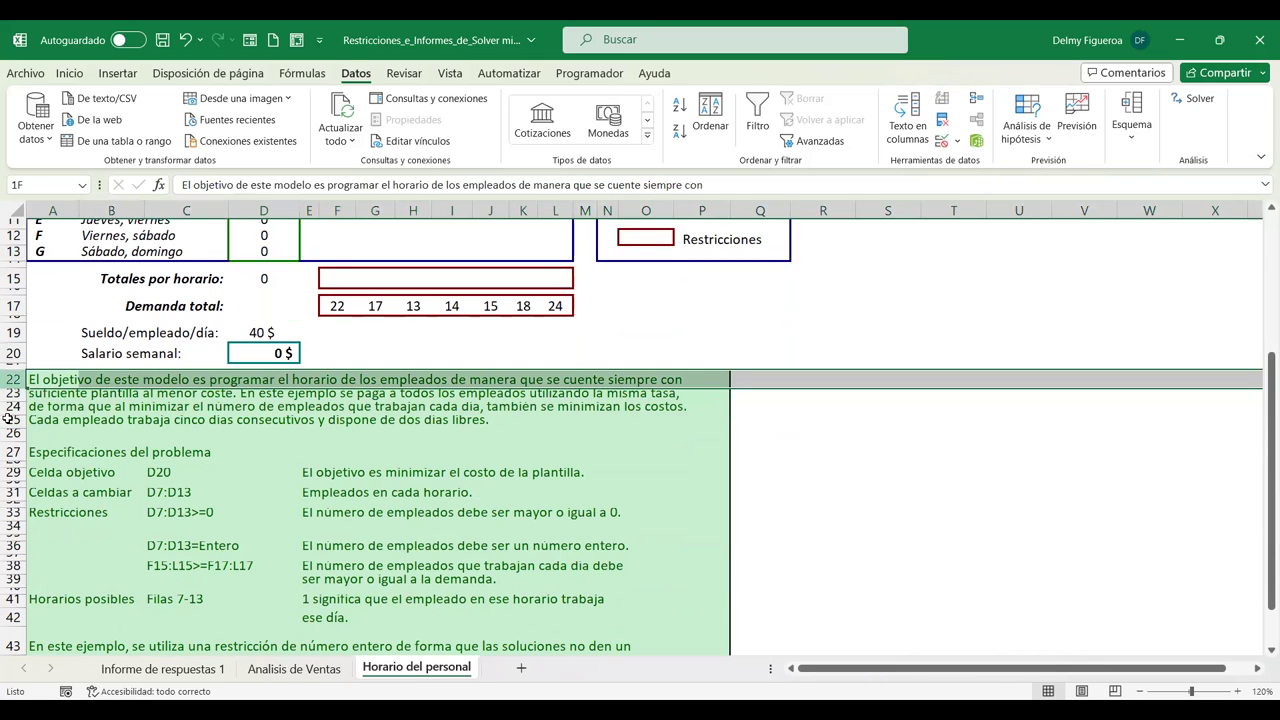
pyautogui.moveTo(9, 398); pyautogui.dragTo(18, 436)
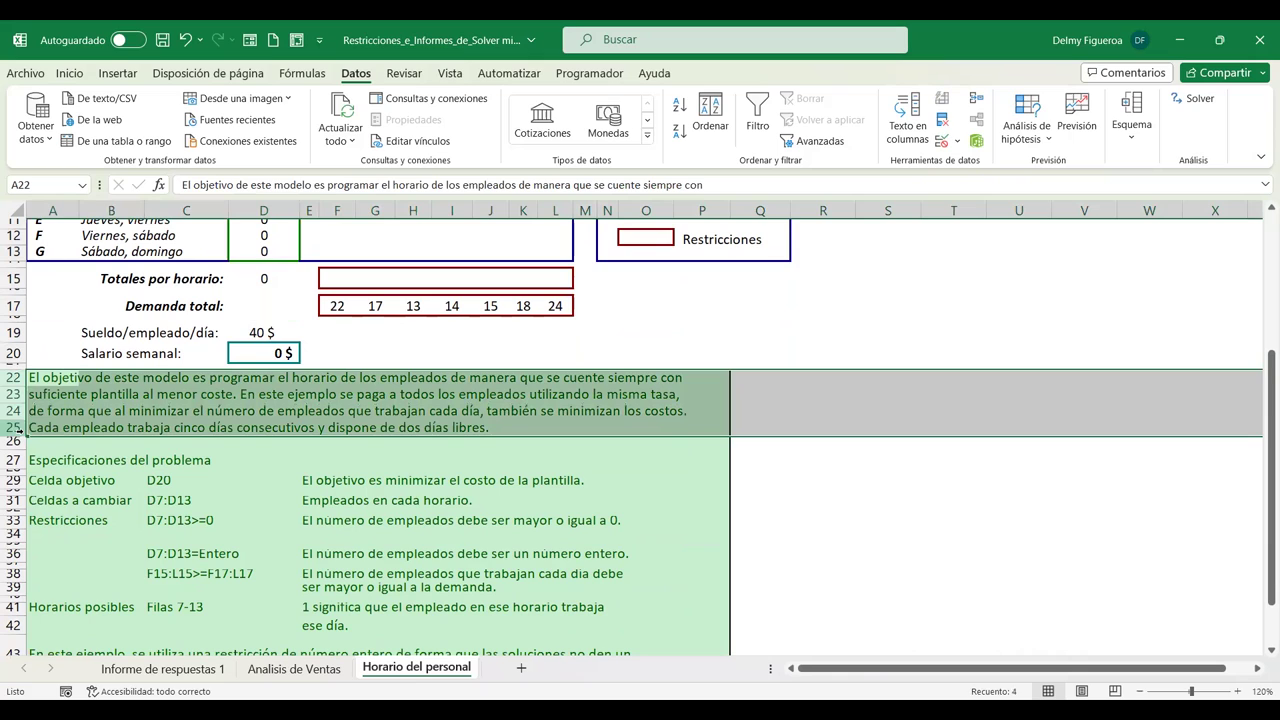
pyautogui.scroll(4, 220, 97)
# Raise the description text in rows 22–25 to size 14 and make those rows slightly taller.
pyautogui.click(250, 105)
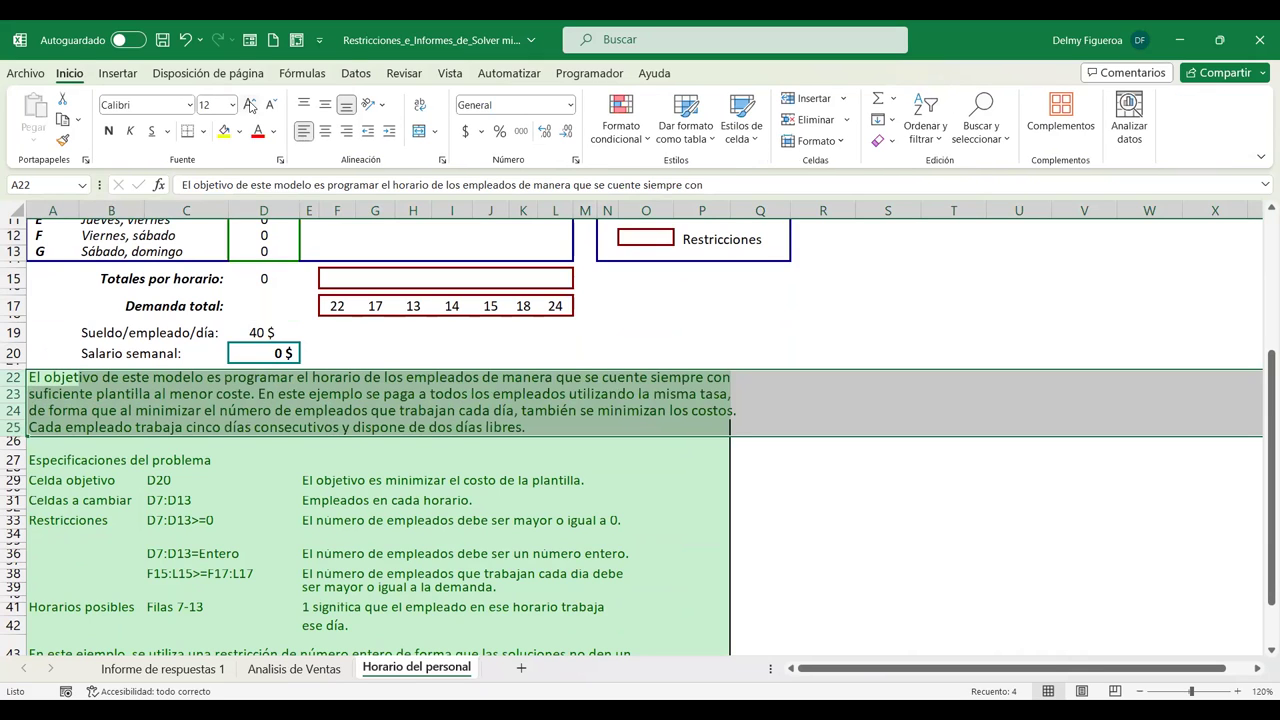
pyautogui.click(250, 105)
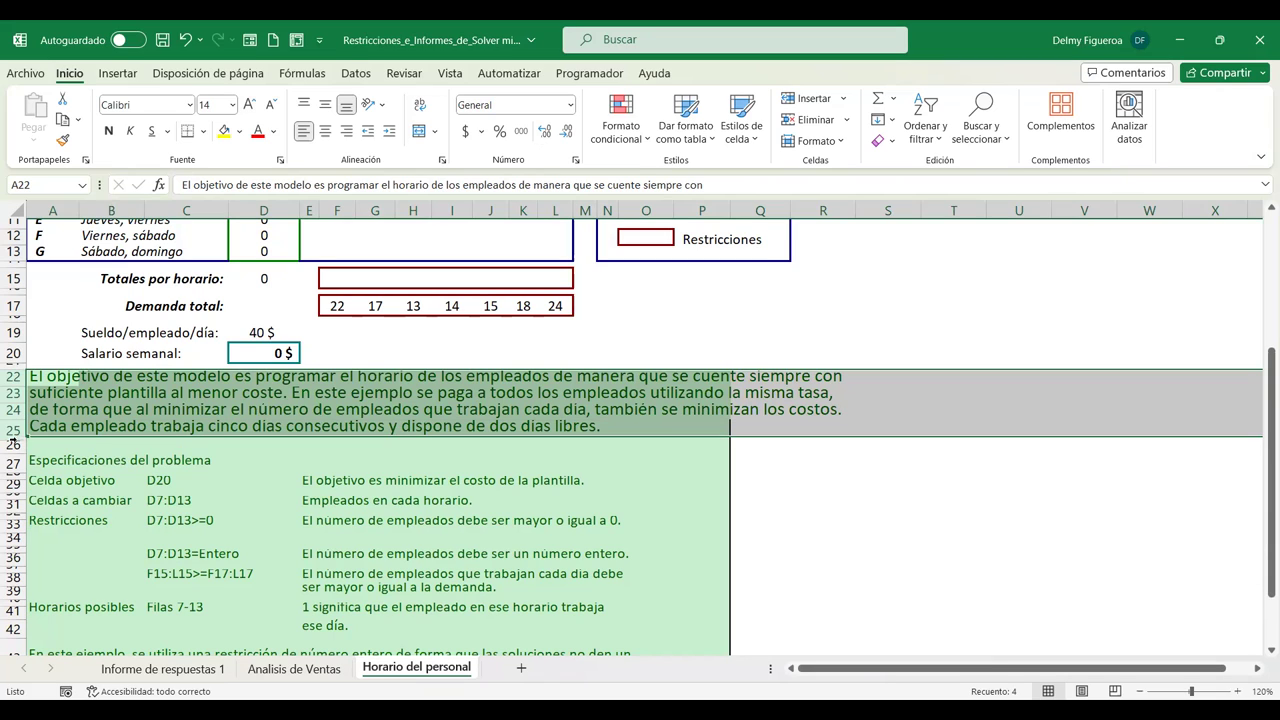
pyautogui.moveTo(17, 434); pyautogui.dragTo(17, 439)
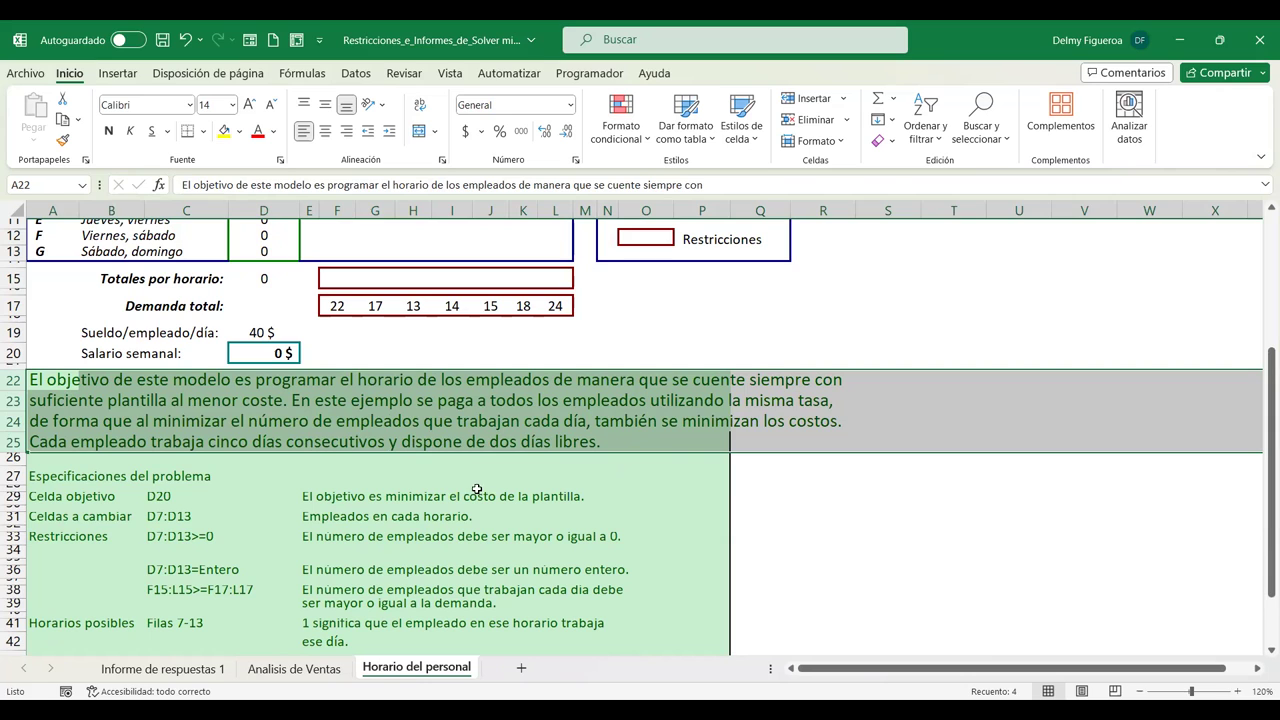
pyautogui.click(452, 509)
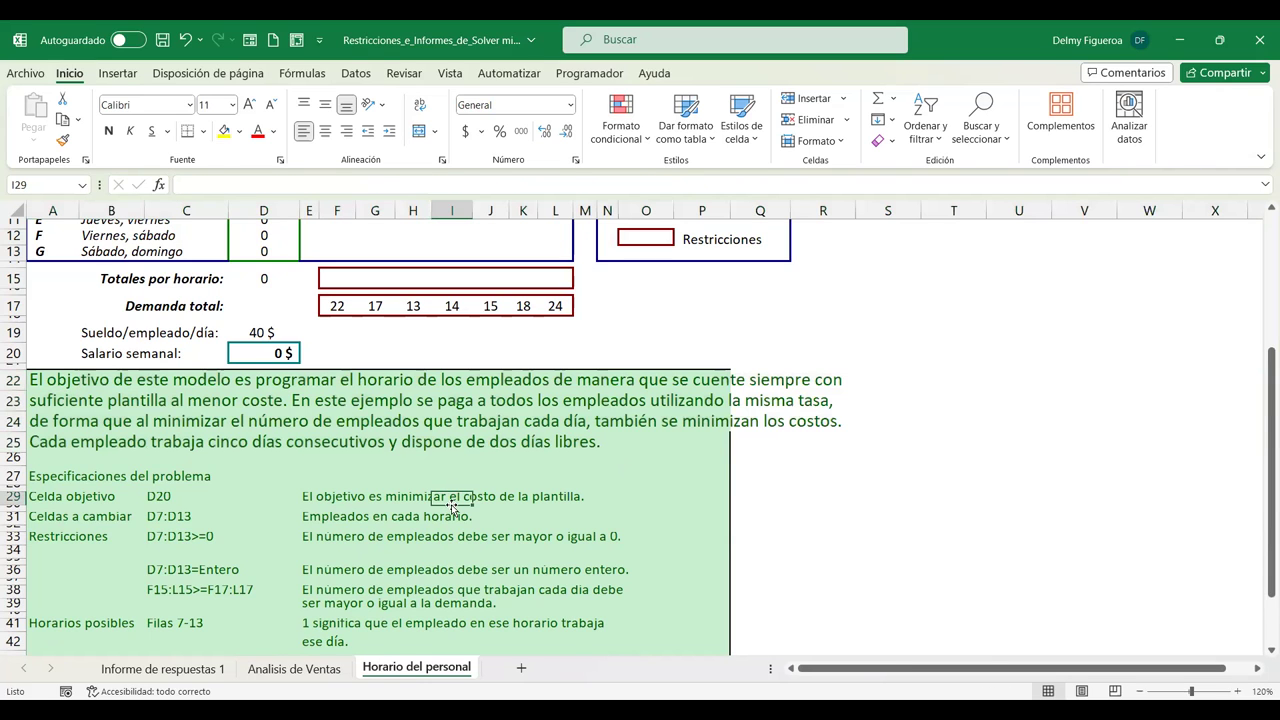
# Enlarge the specifications text in rows 27–47 to size 14 and heighten the rows to about 28 pixels.
pyautogui.scroll(-1, 452, 509)
pyautogui.scroll(-1, 452, 509)
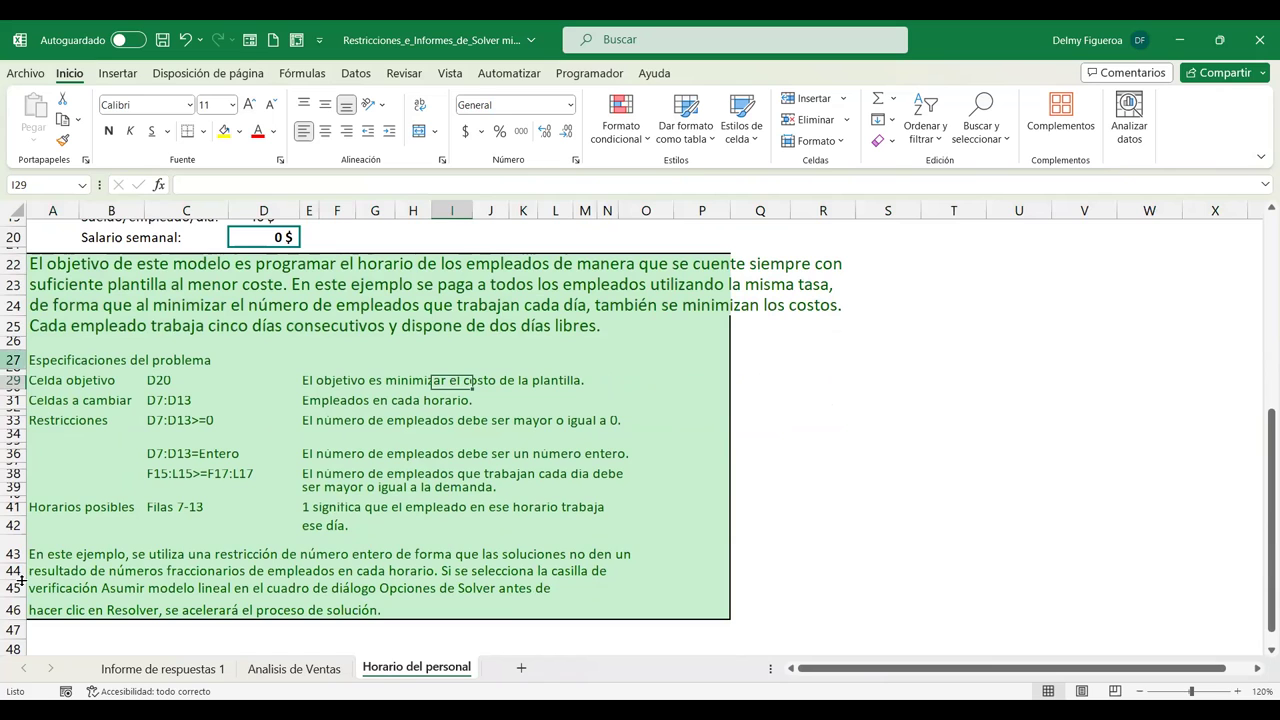
pyautogui.moveTo(12, 359); pyautogui.dragTo(12, 629)
pyautogui.click(250, 105)
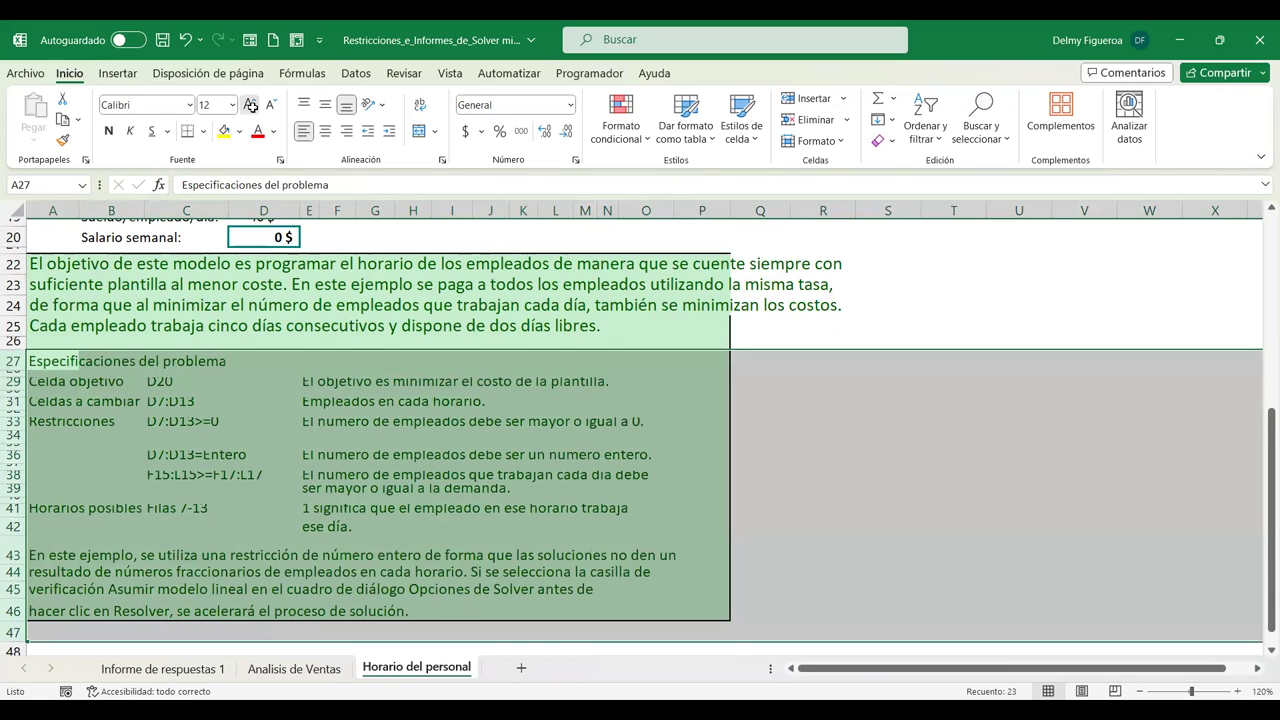
pyautogui.click(250, 105)
pyautogui.moveTo(18, 393); pyautogui.dragTo(15, 402)
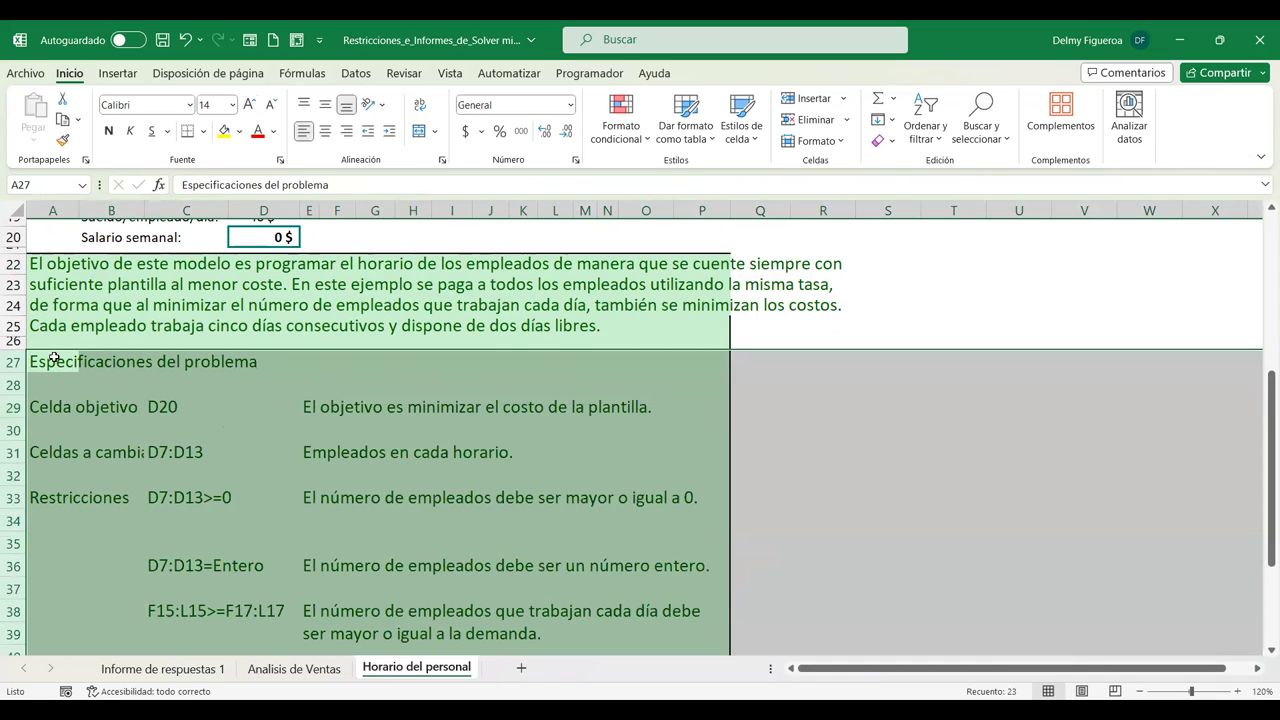
# Check the weekly salary formula in D20 and the changing-cells reference D7:D13 in C31.
pyautogui.scroll(3, 204, 416)
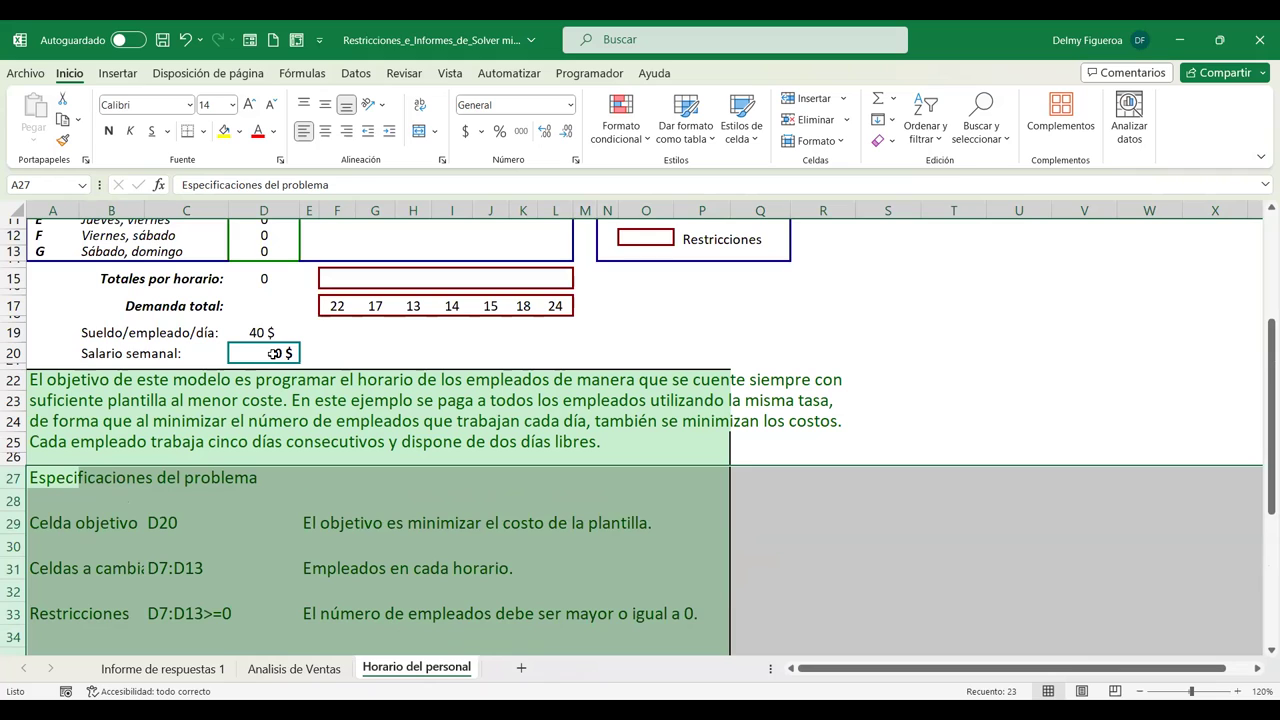
pyautogui.click(275, 352)
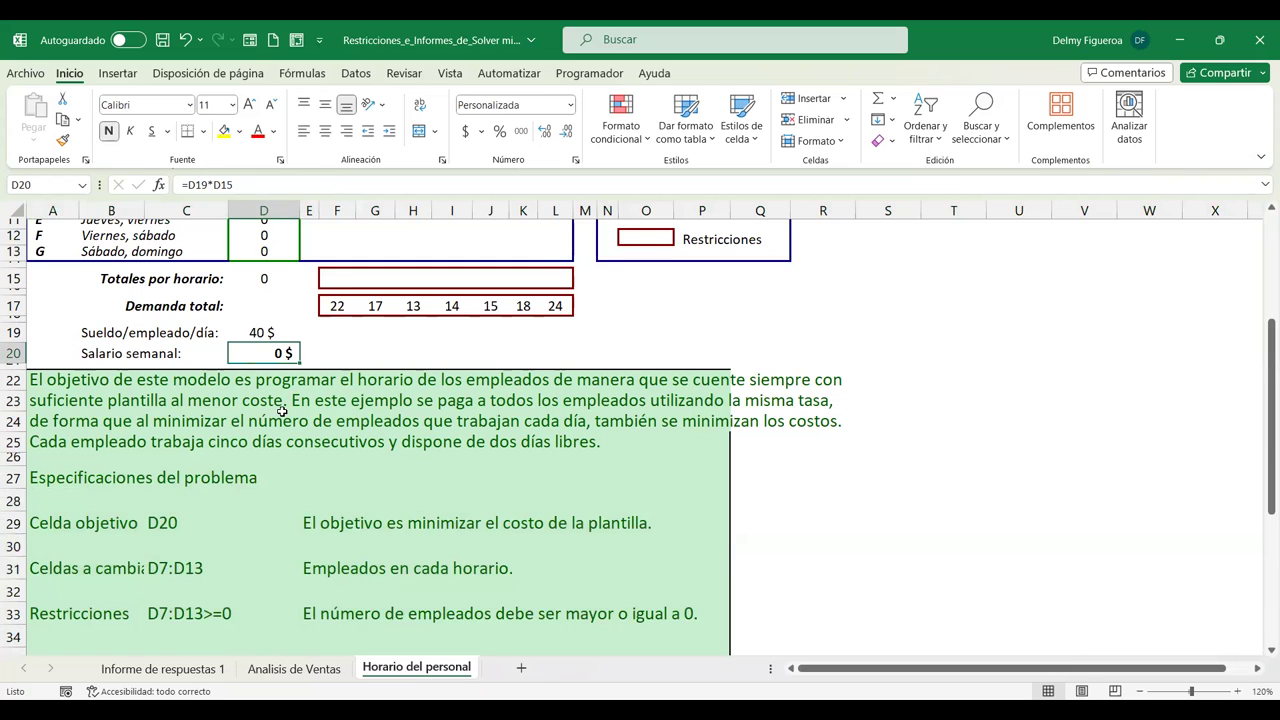
pyautogui.scroll(-1, 285, 420)
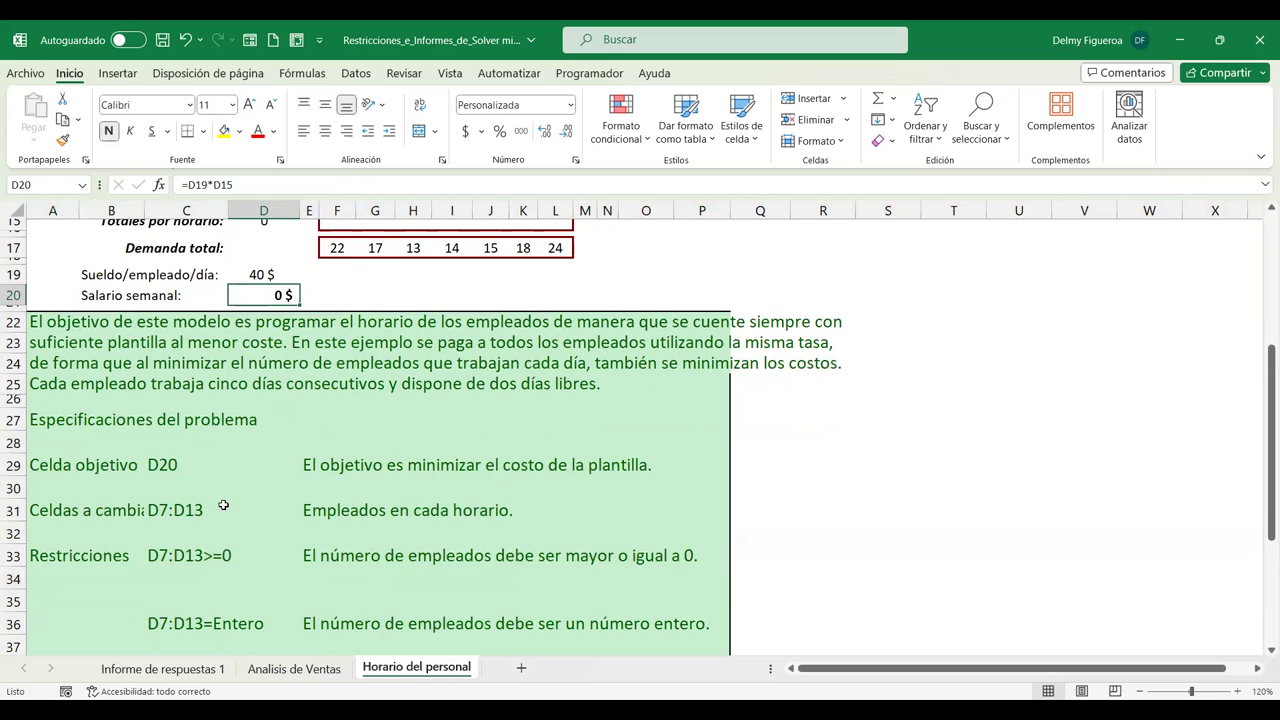
pyautogui.scroll(-1, 224, 505)
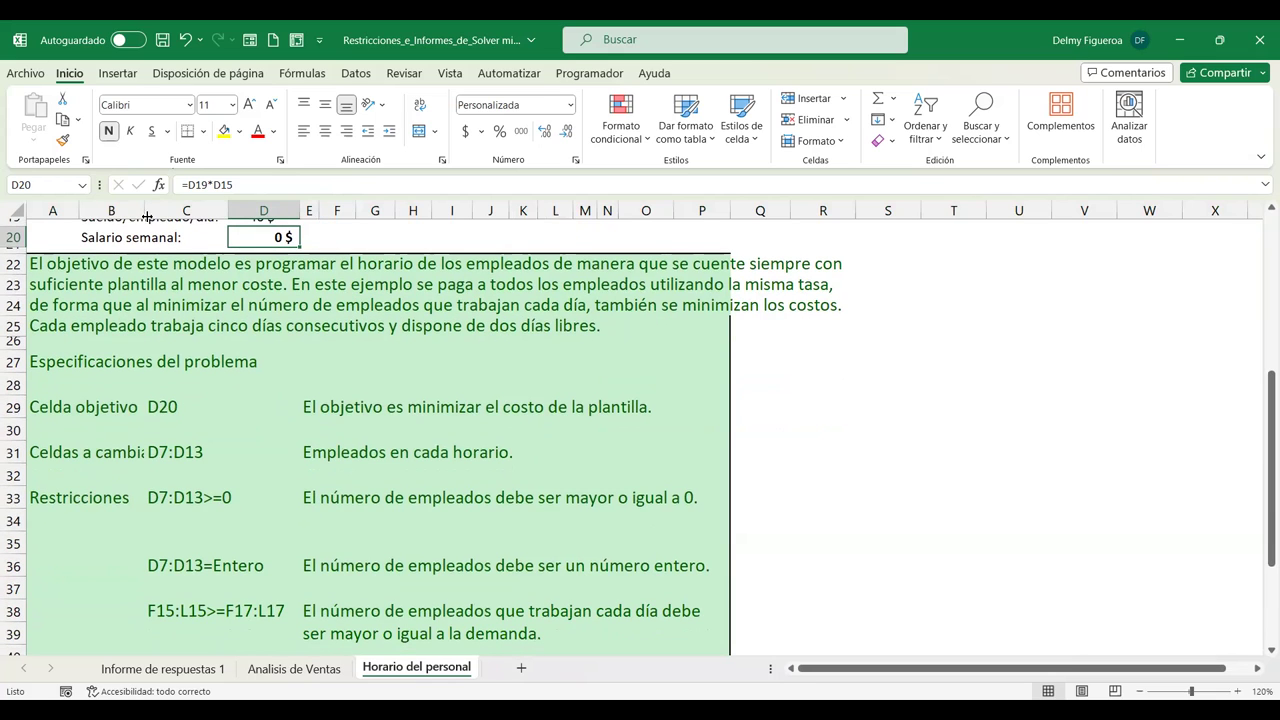
pyautogui.click(200, 458)
pyautogui.scroll(3, 200, 456)
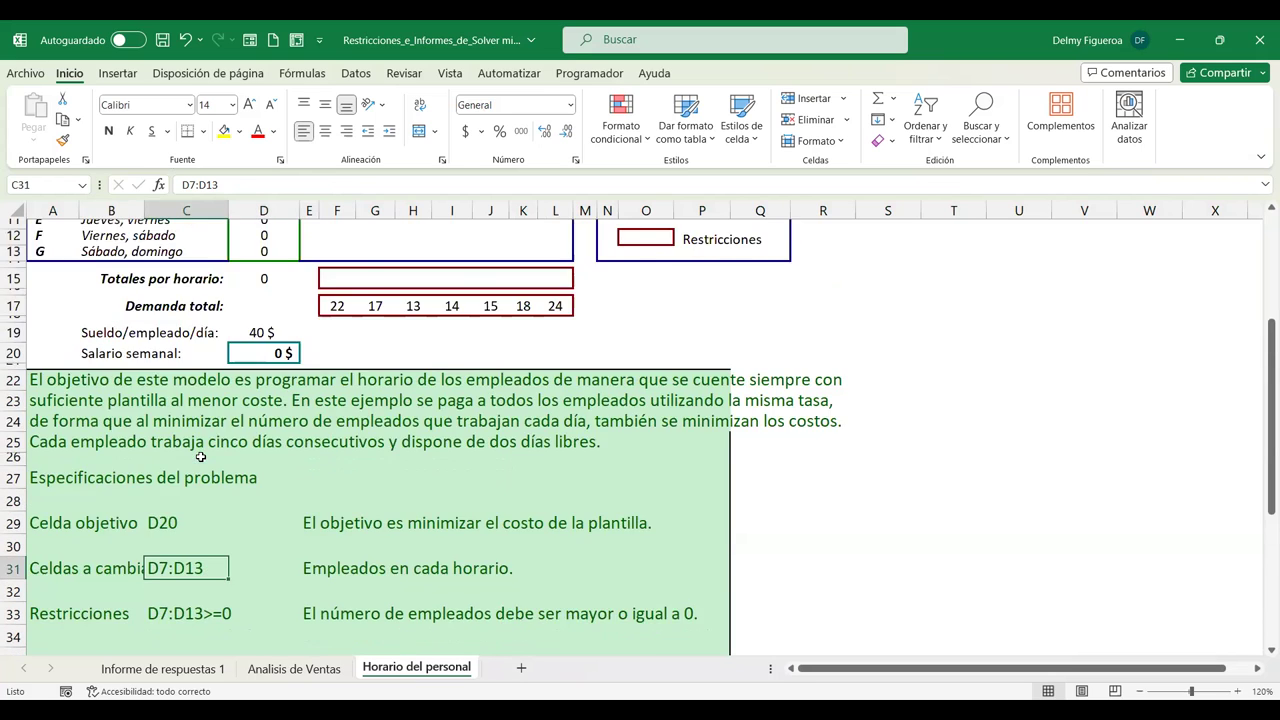
pyautogui.scroll(2, 200, 456)
pyautogui.moveTo(262, 271); pyautogui.dragTo(264, 365)
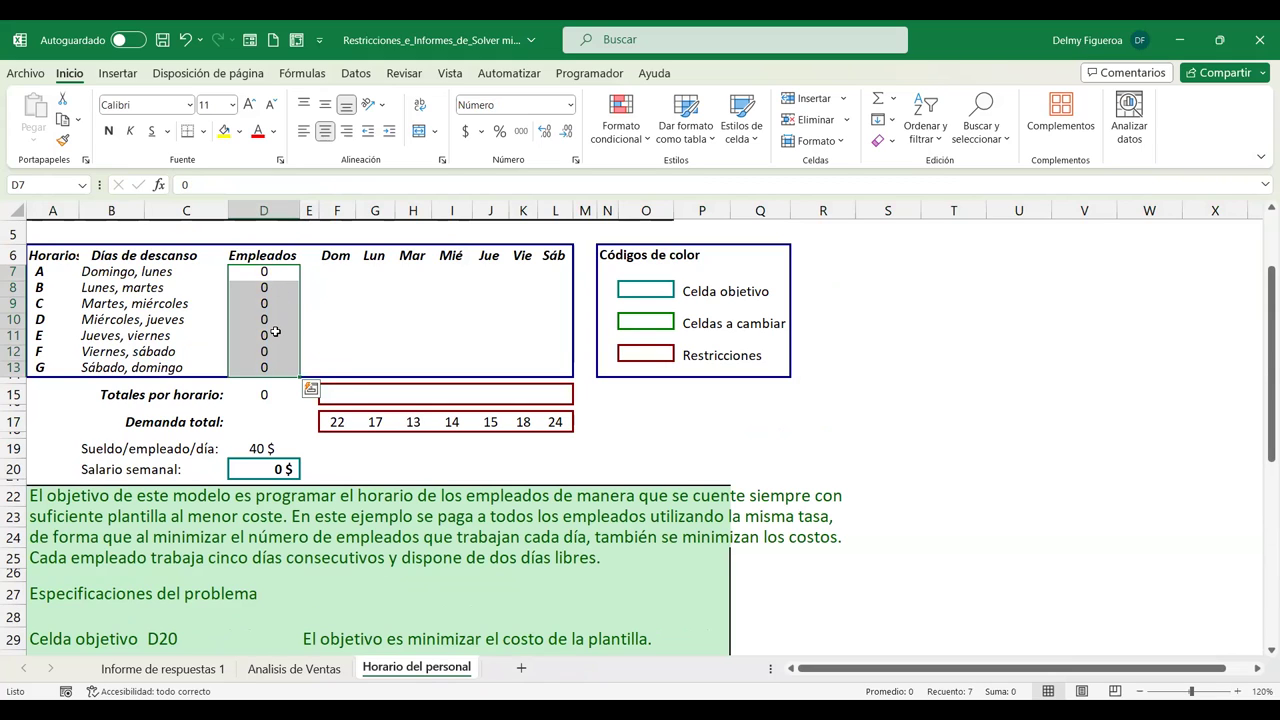
pyautogui.scroll(-5, 275, 331)
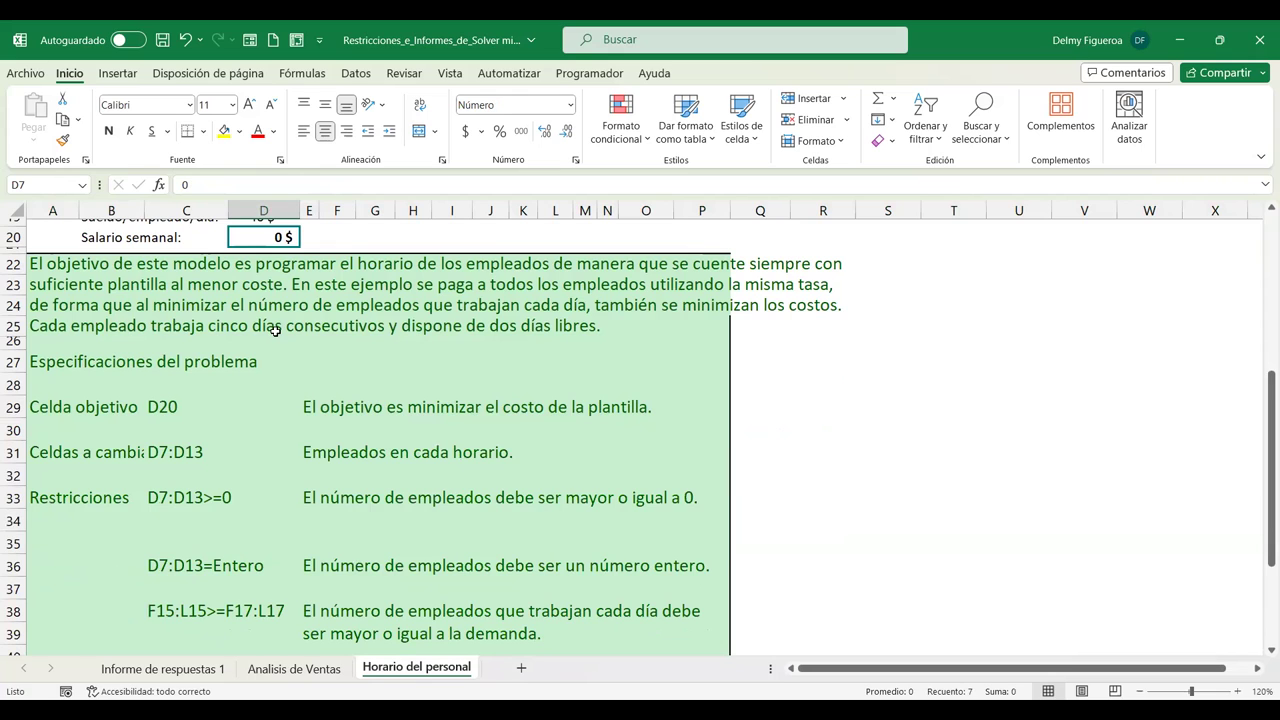
pyautogui.scroll(4, 275, 331)
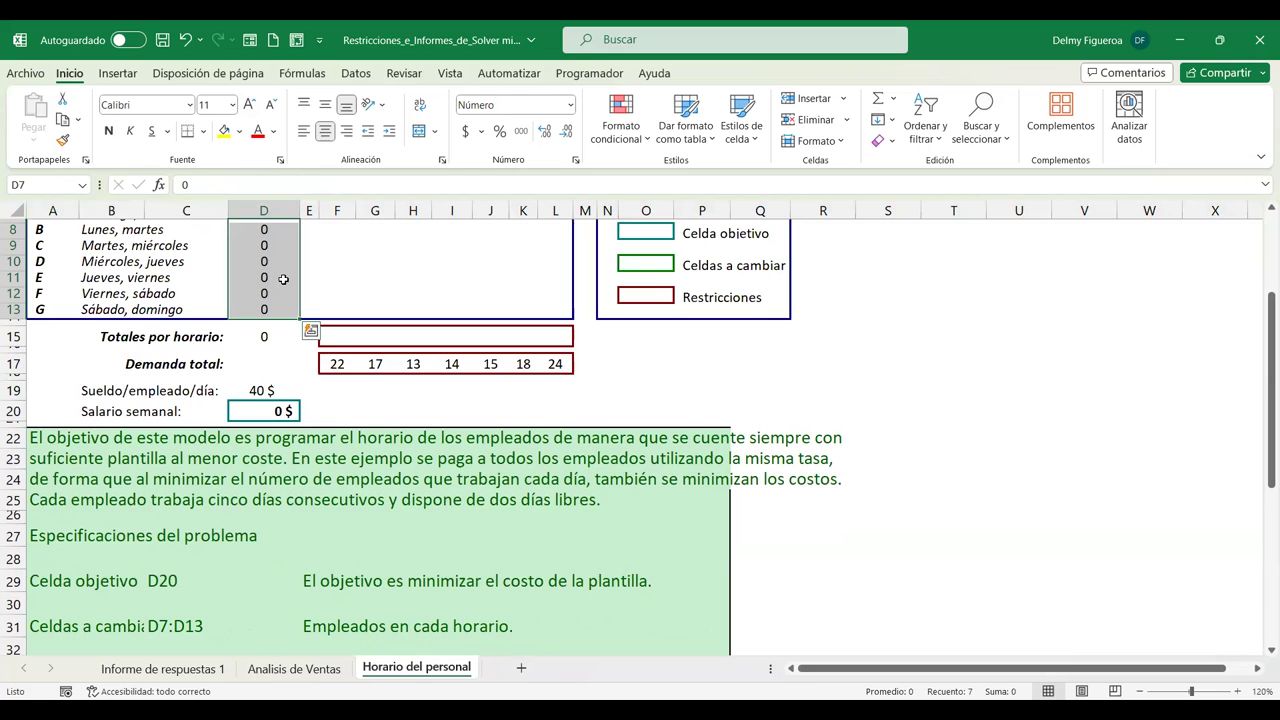
pyautogui.scroll(-2, 283, 279)
pyautogui.scroll(-1, 283, 279)
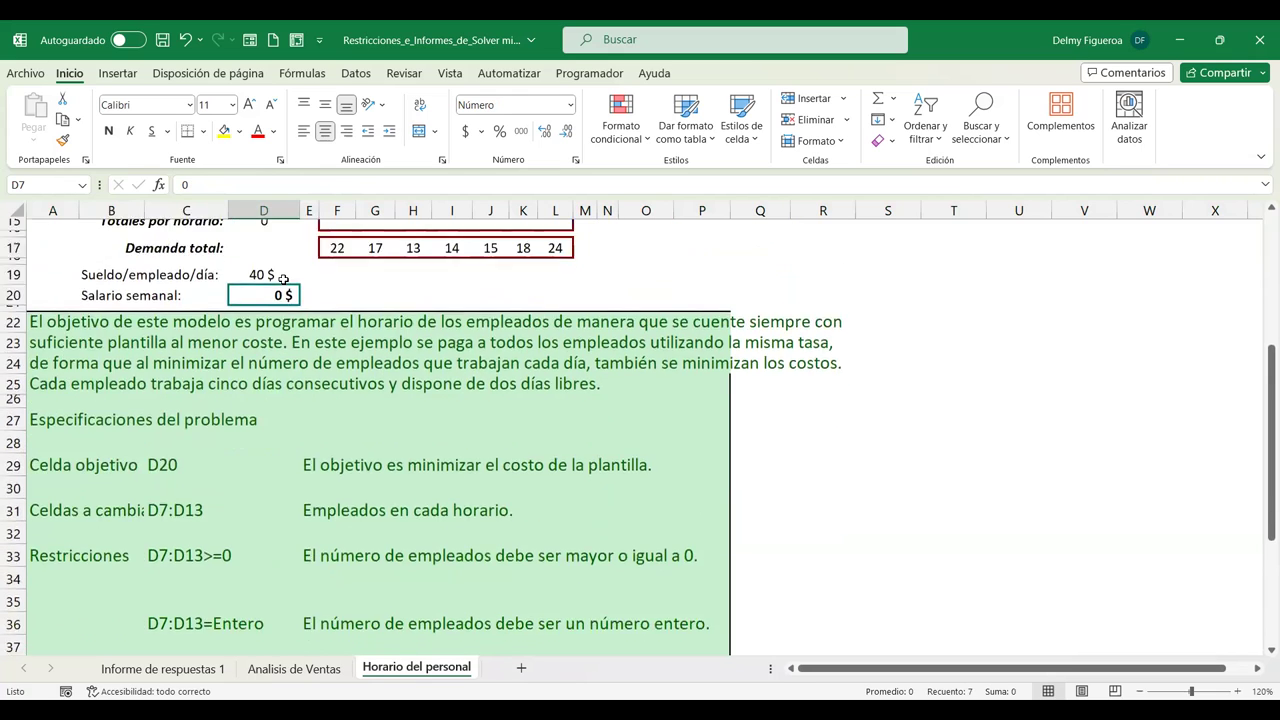
pyautogui.scroll(-1, 283, 279)
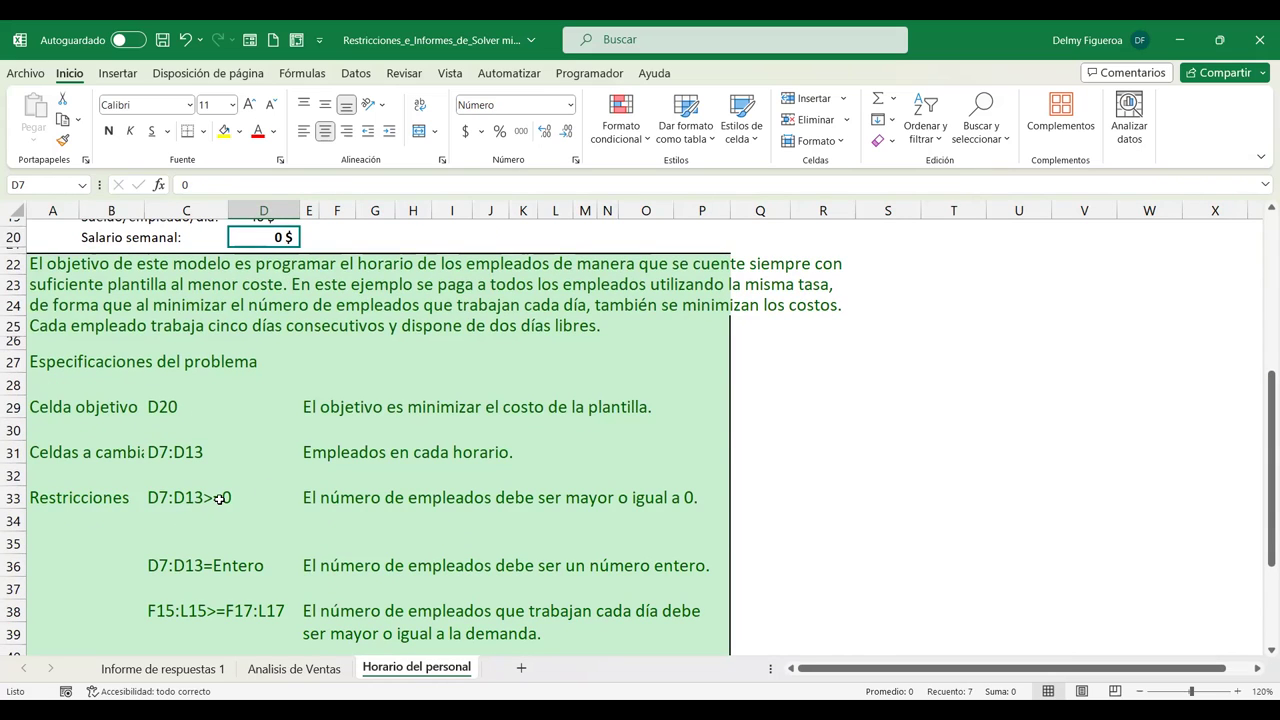
pyautogui.scroll(5, 219, 498)
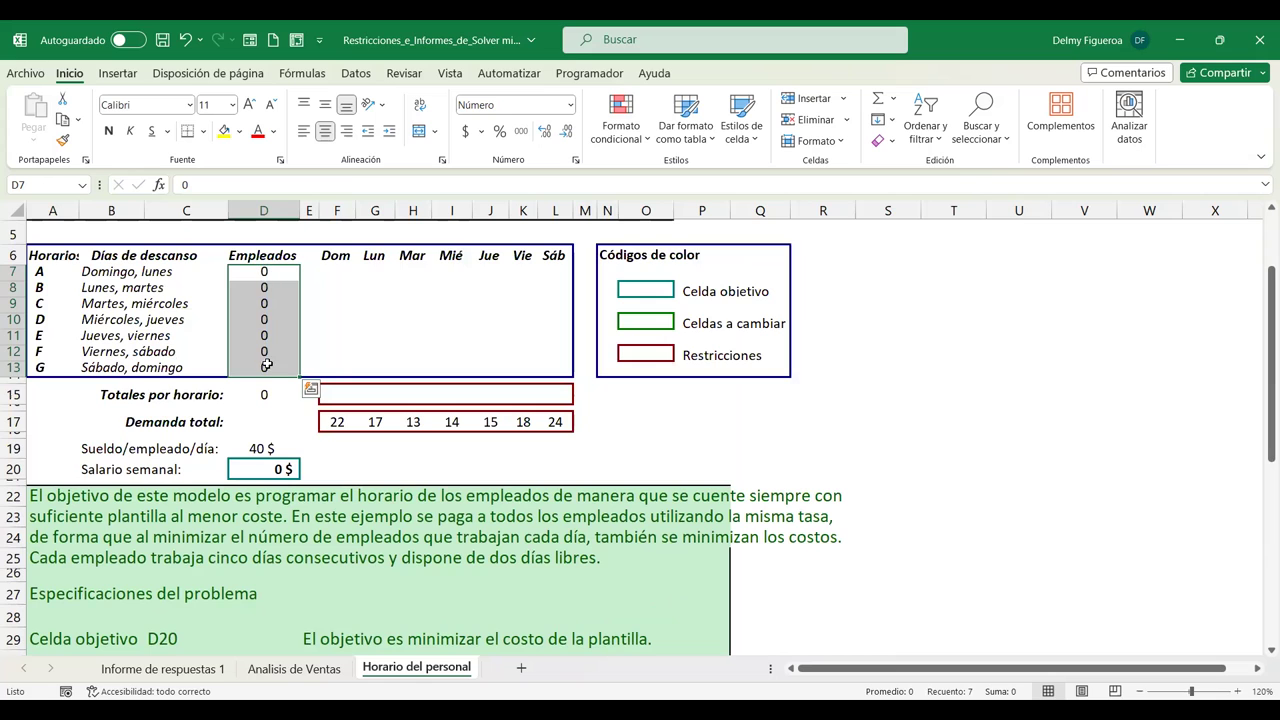
pyautogui.scroll(-4, 372, 378)
pyautogui.scroll(-1, 251, 486)
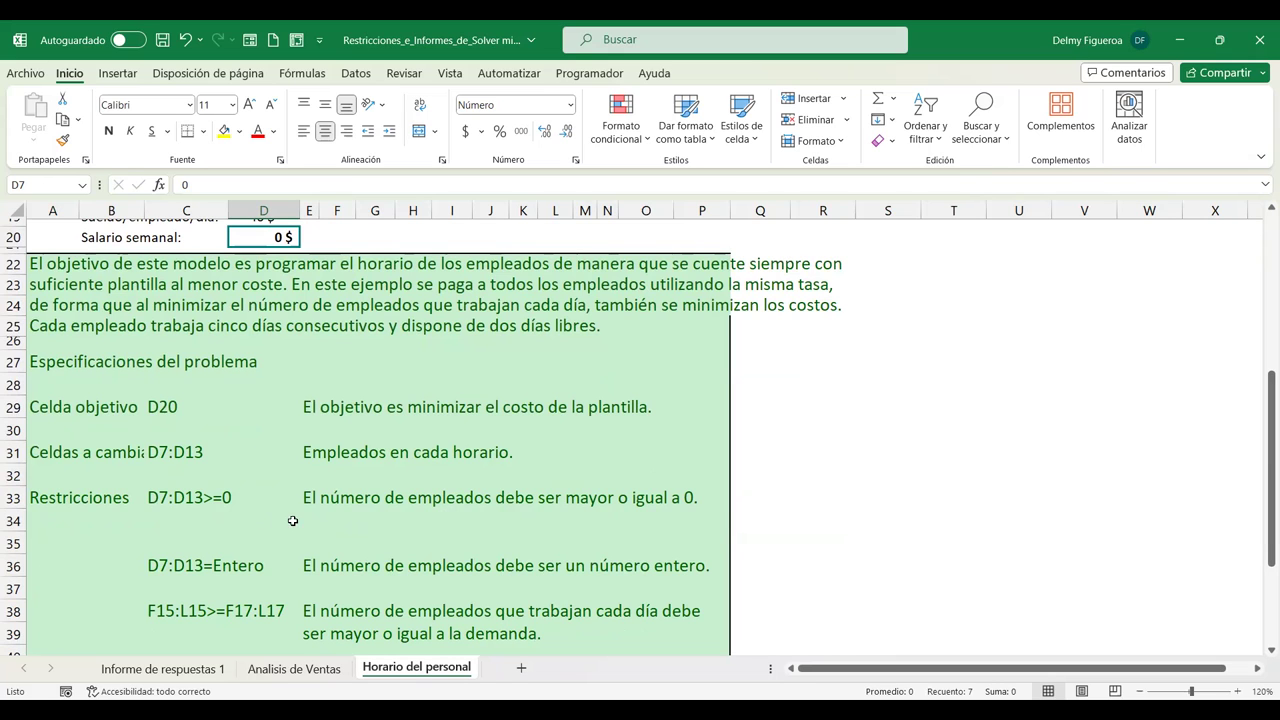
pyautogui.scroll(-2, 530, 498)
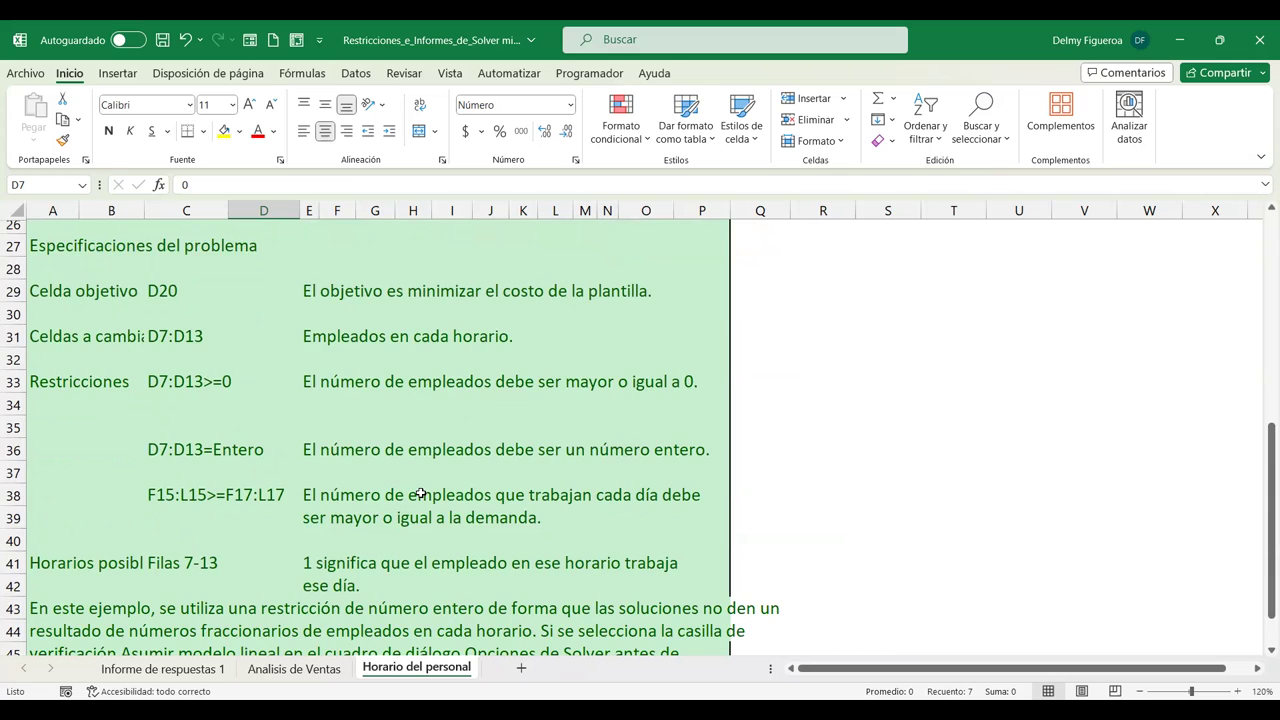
pyautogui.scroll(1, 421, 492)
pyautogui.scroll(2, 421, 490)
pyautogui.scroll(2, 418, 482)
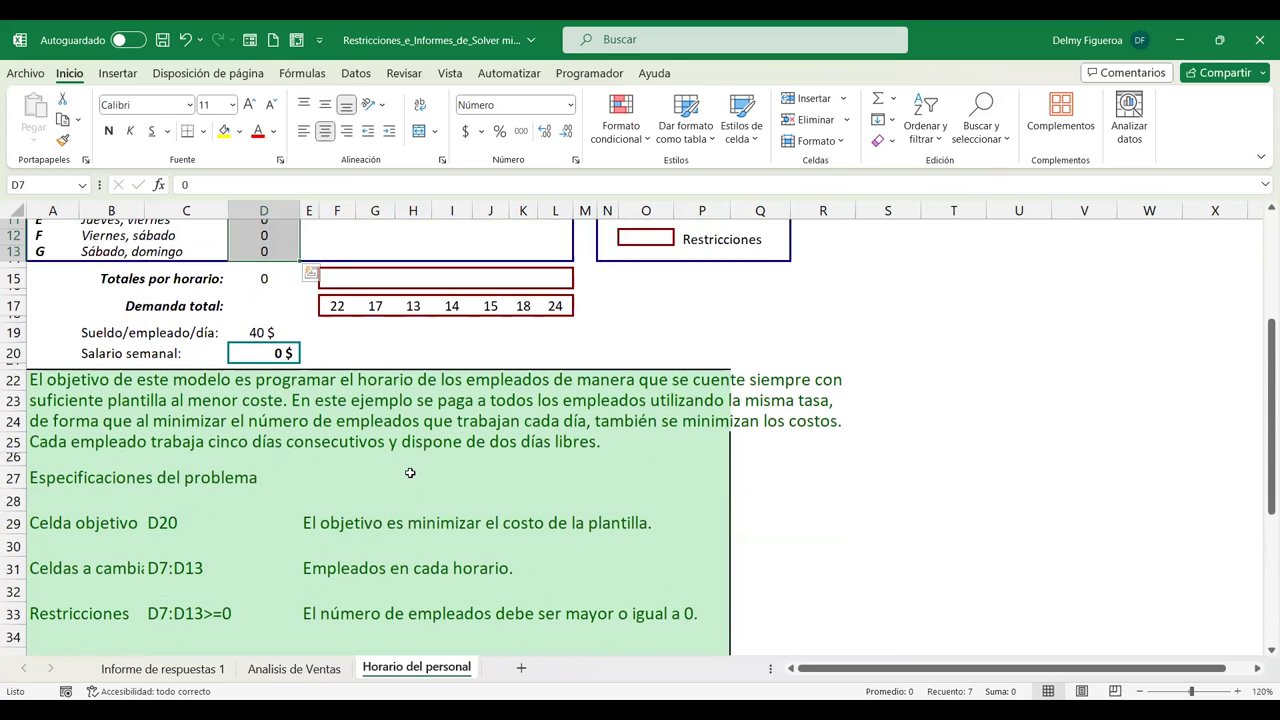
pyautogui.scroll(1, 377, 288)
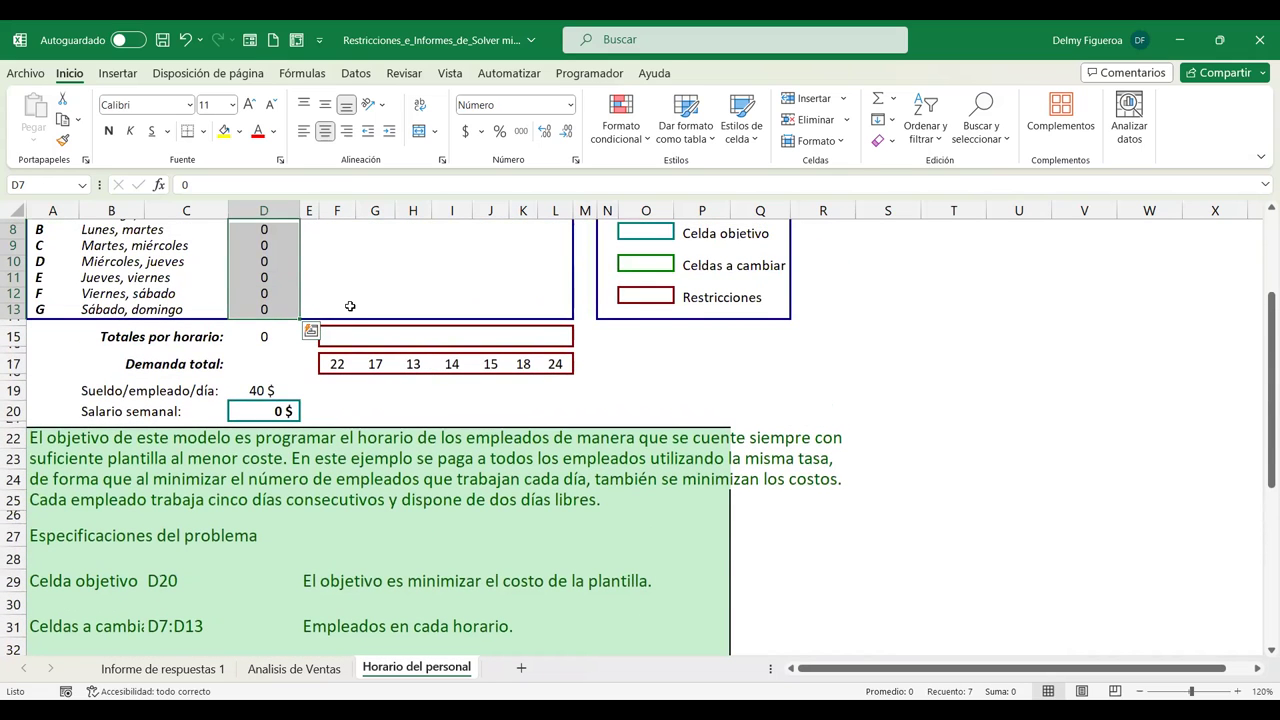
pyautogui.moveTo(343, 336); pyautogui.dragTo(553, 337)
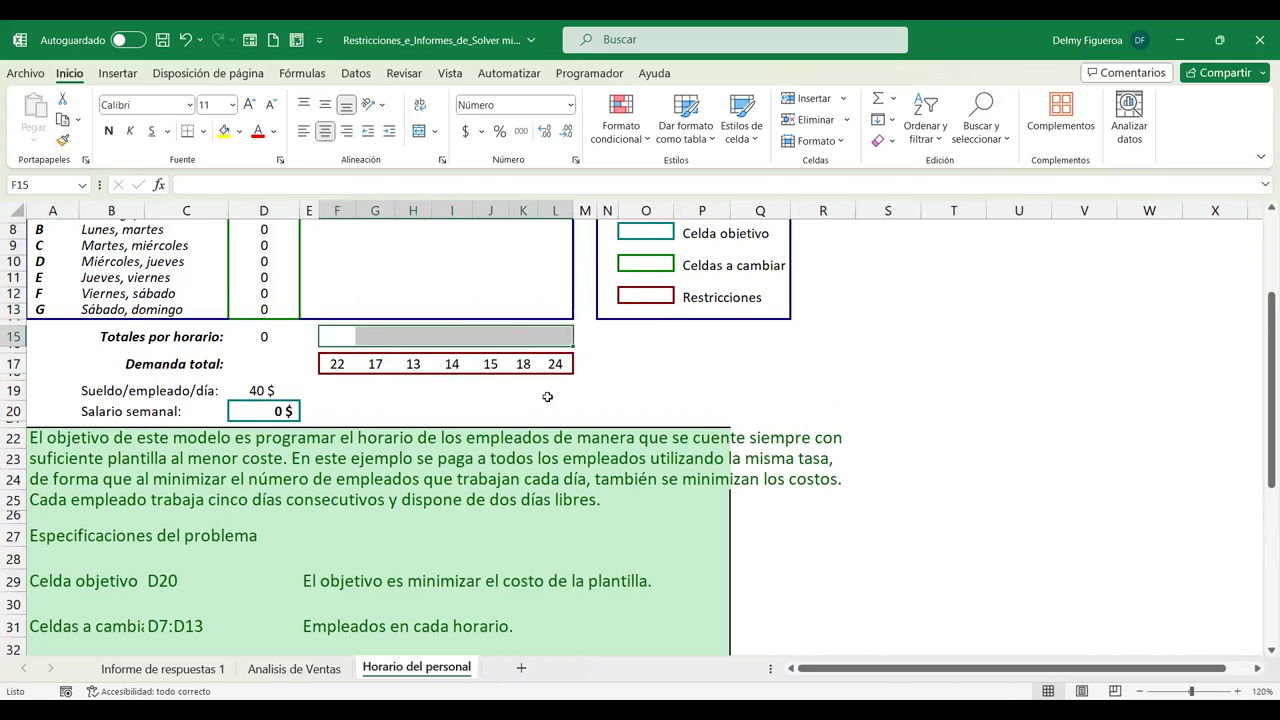
pyautogui.scroll(-6, 547, 397)
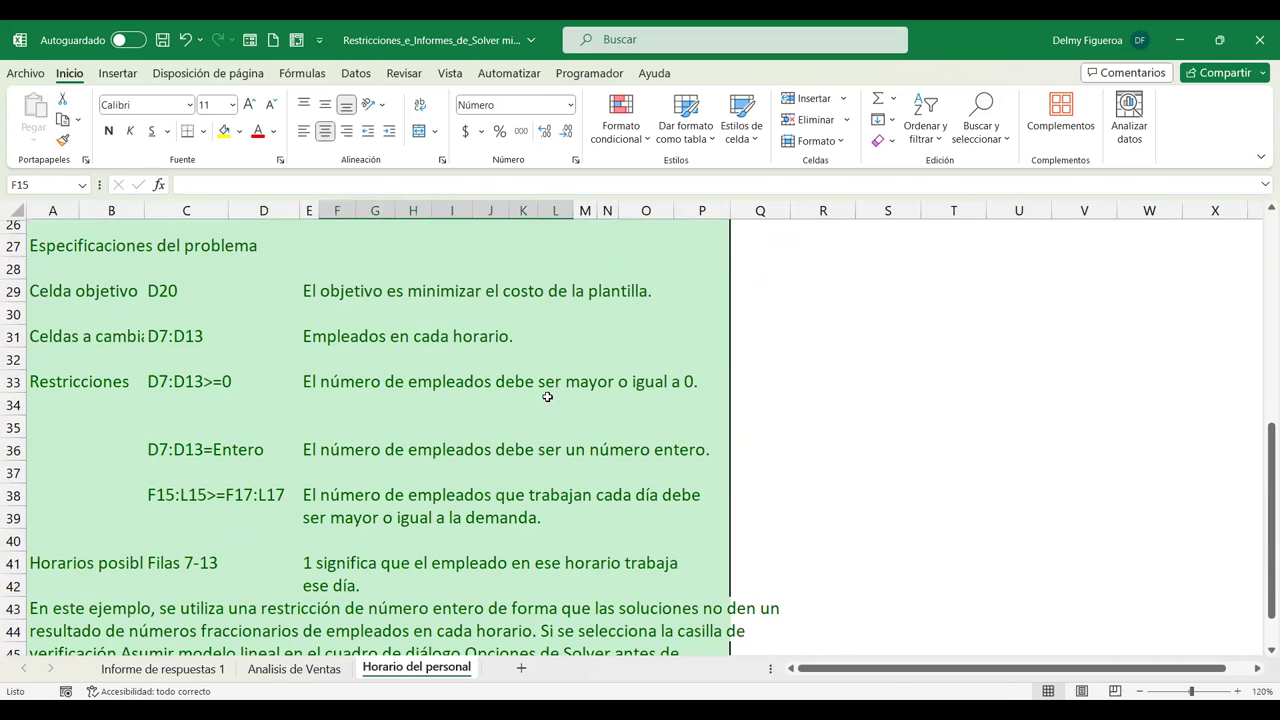
pyautogui.scroll(-1, 547, 397)
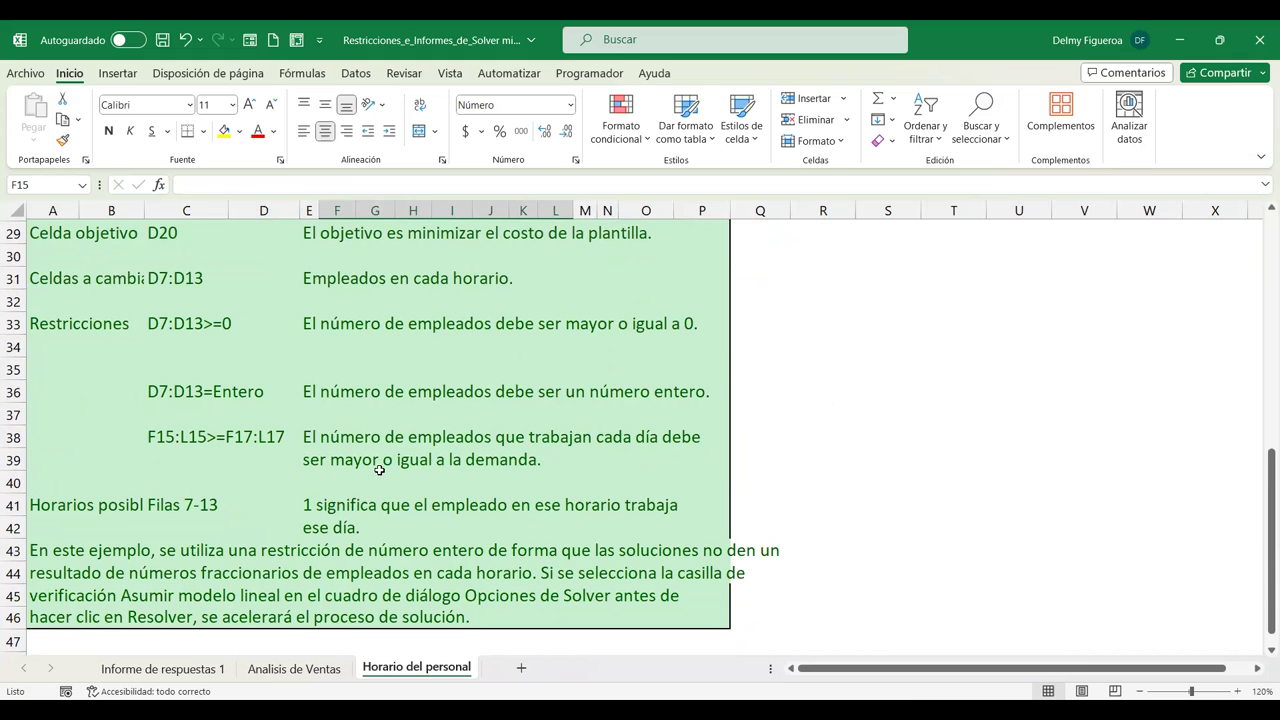
pyautogui.scroll(4, 581, 469)
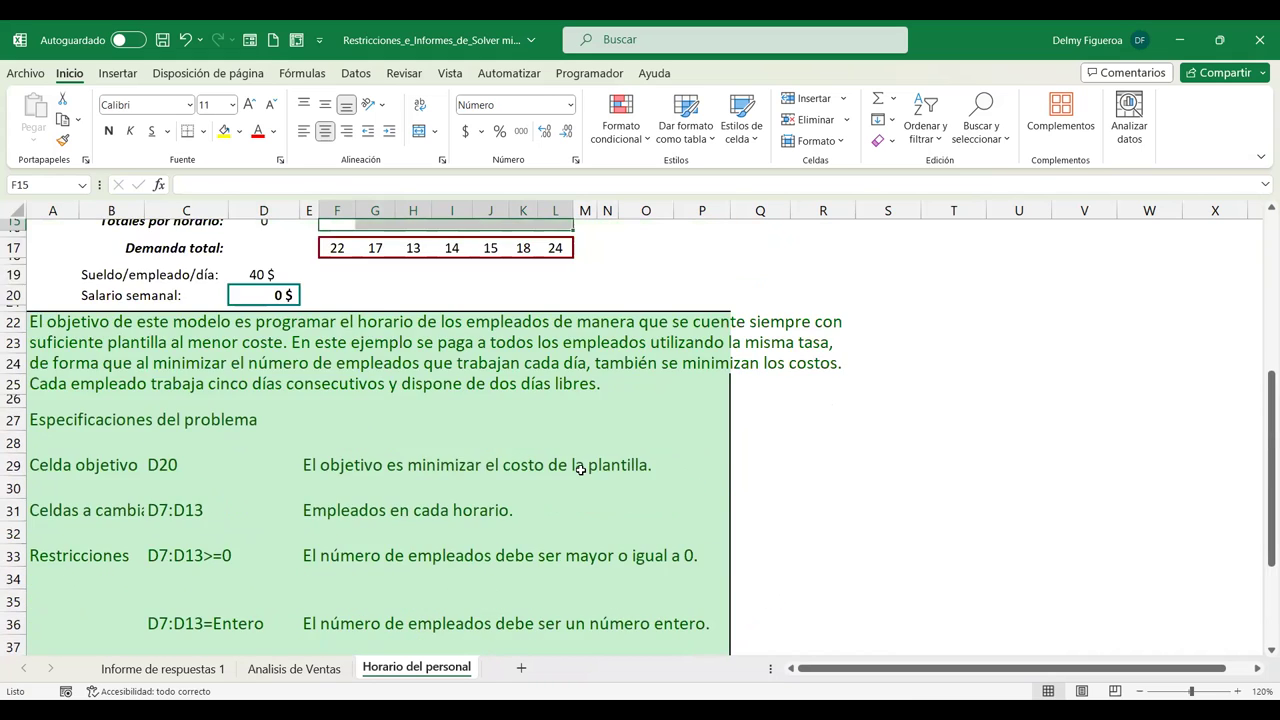
pyautogui.scroll(2, 581, 469)
pyautogui.scroll(2, 581, 469)
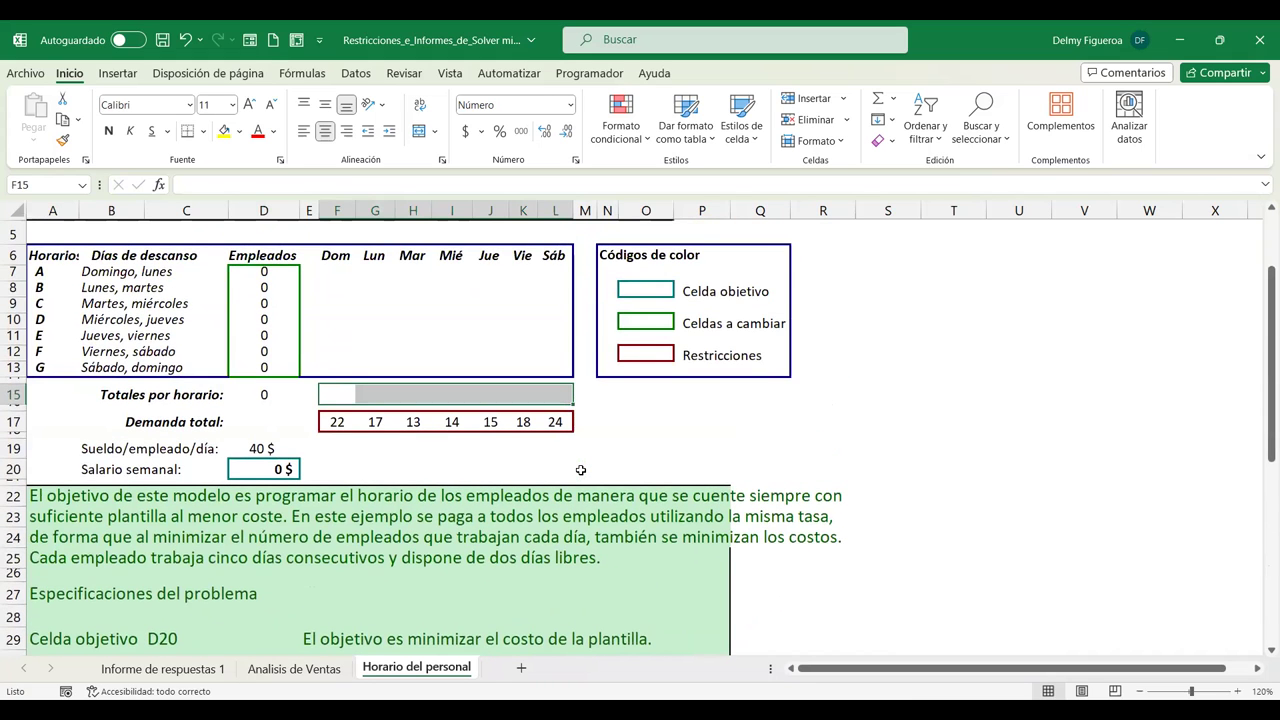
pyautogui.click(599, 422)
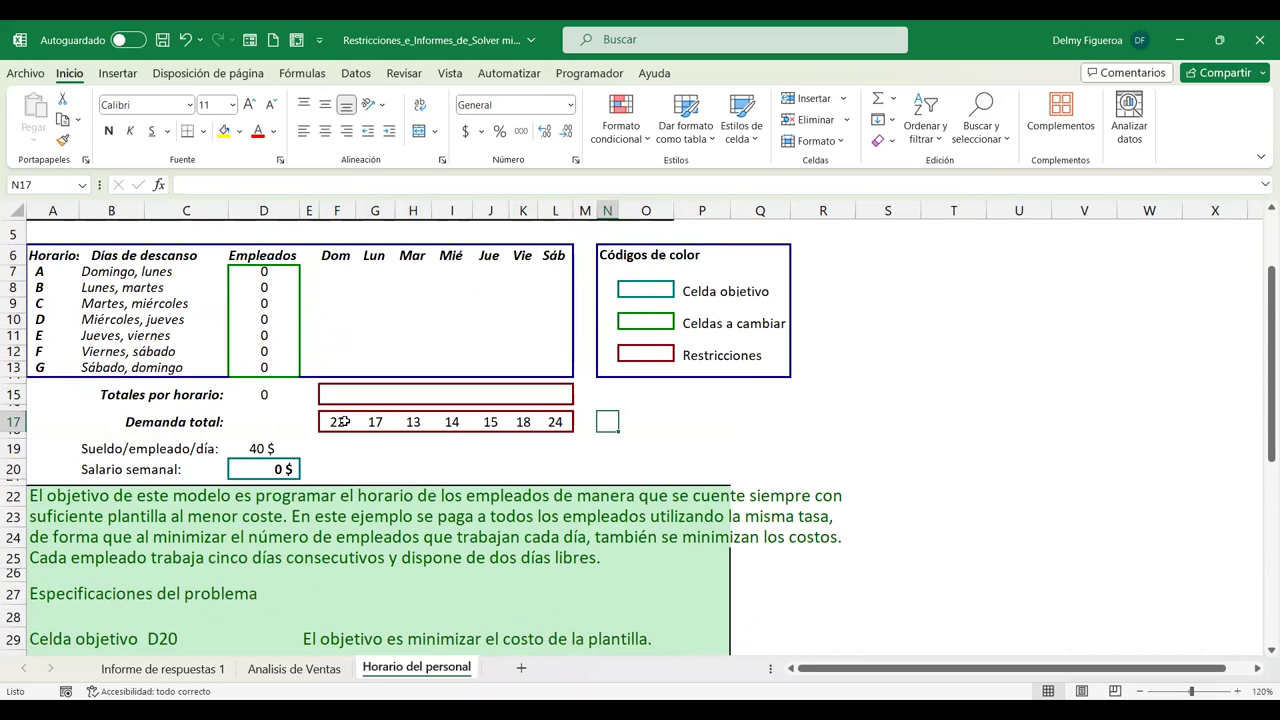
pyautogui.click(338, 422)
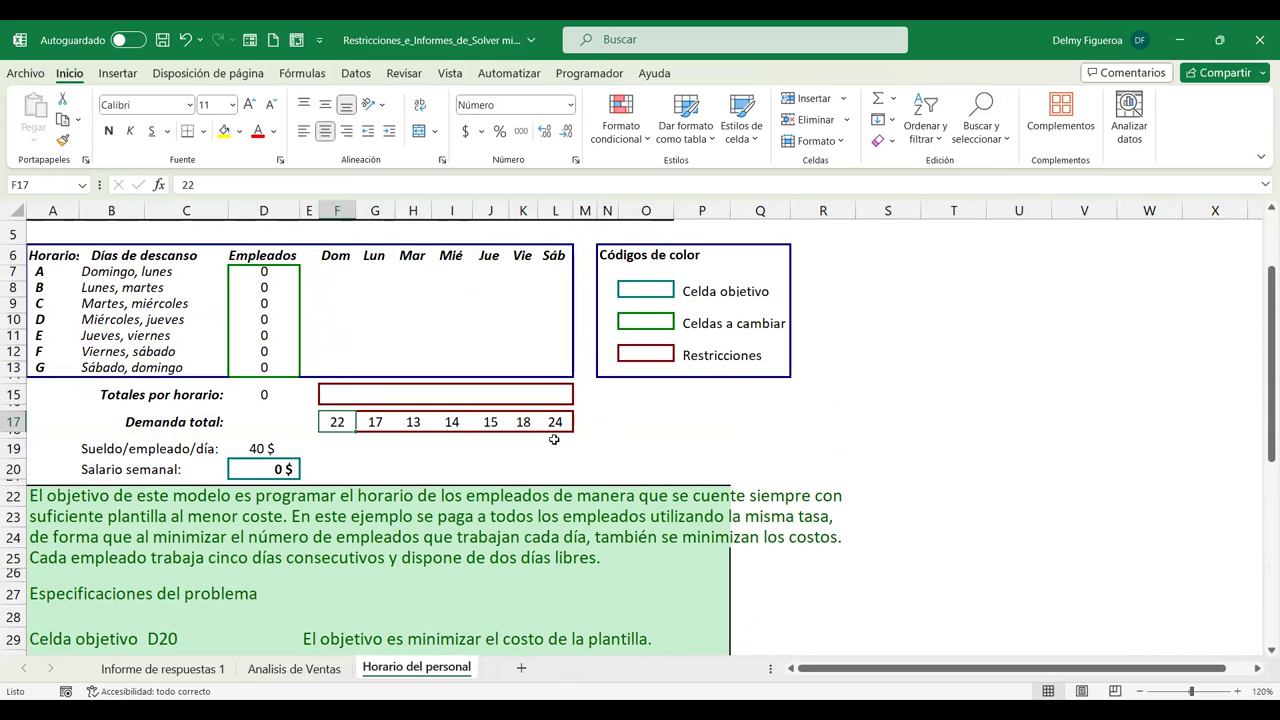
pyautogui.click(375, 421)
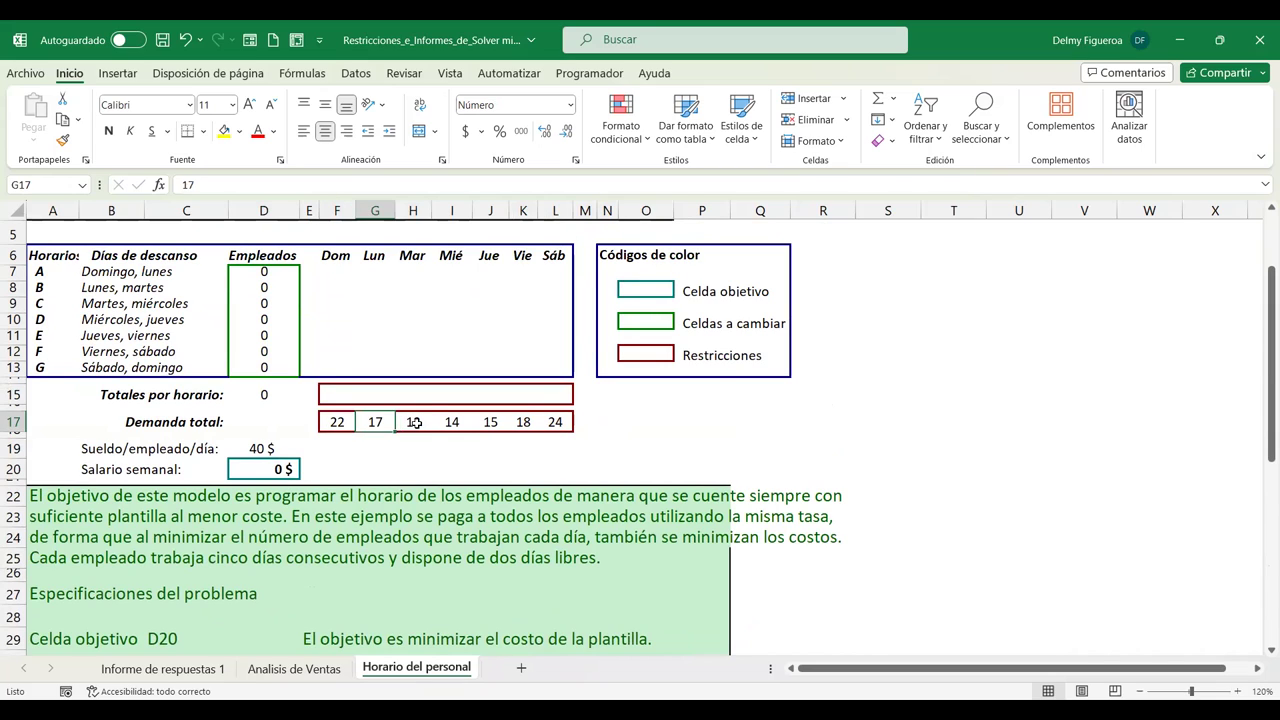
pyautogui.click(410, 422)
pyautogui.click(386, 392)
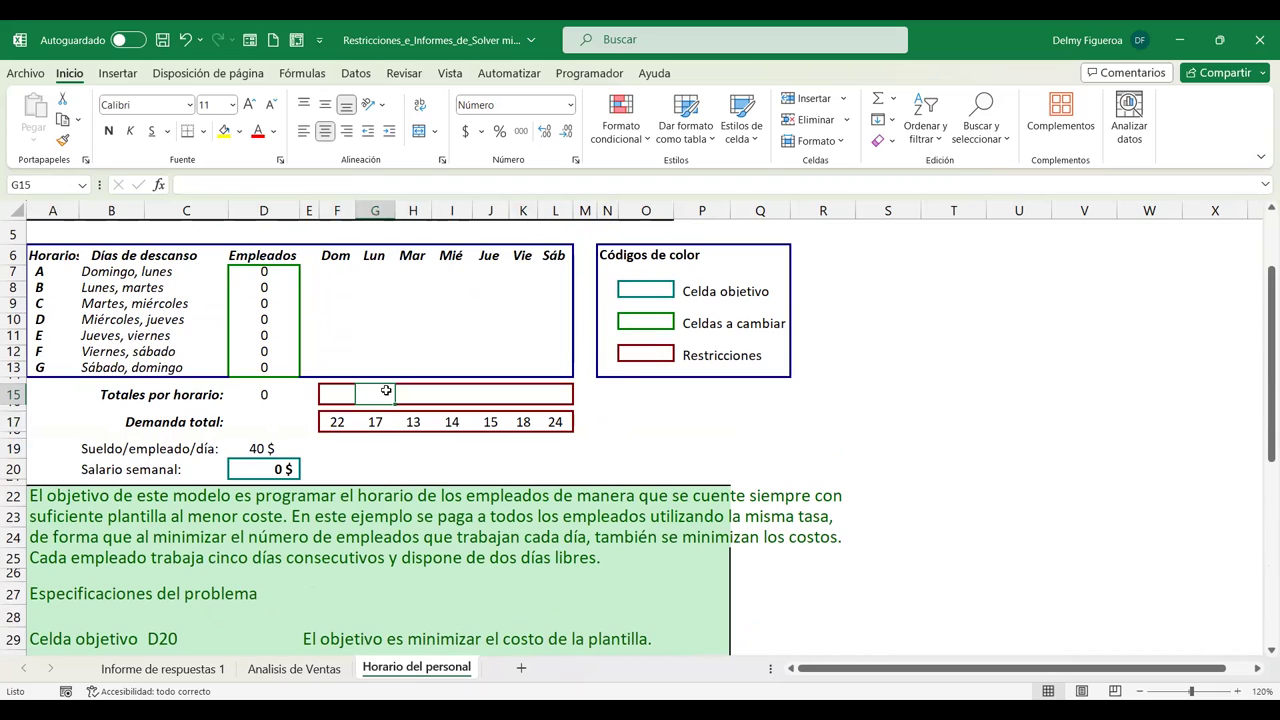
pyautogui.click(339, 393)
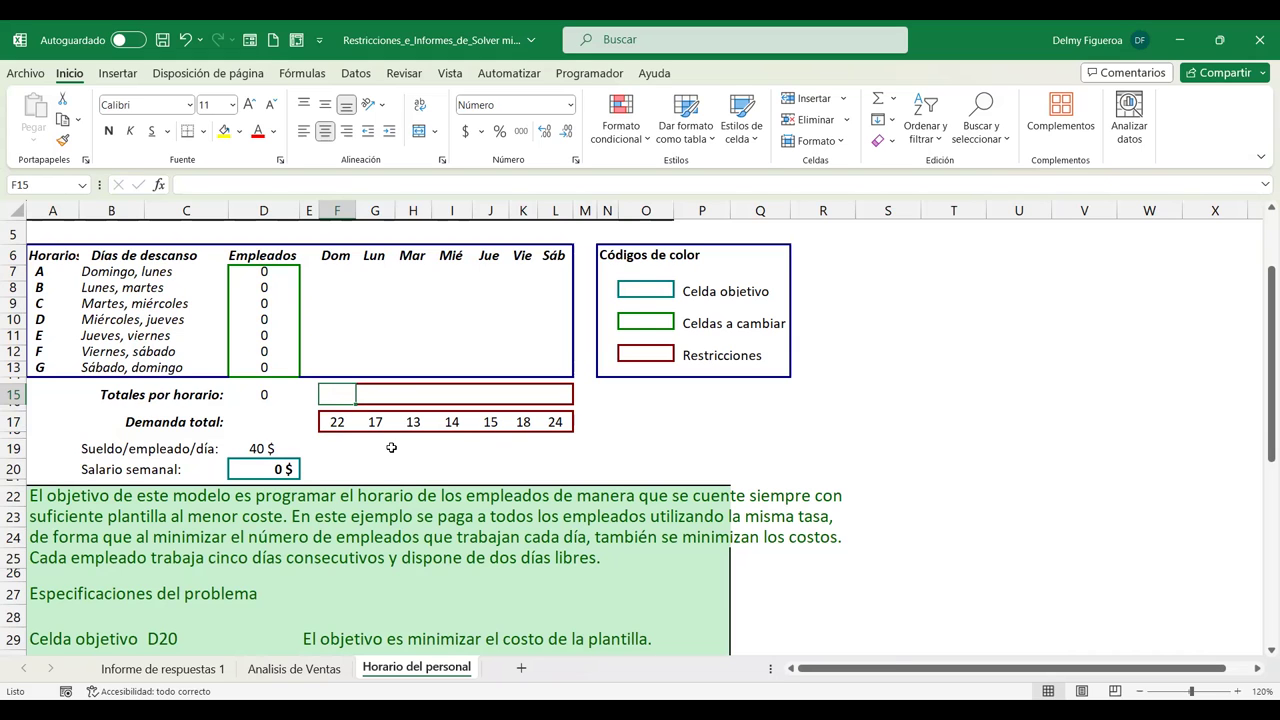
pyautogui.scroll(-2, 391, 448)
pyautogui.scroll(-3, 391, 448)
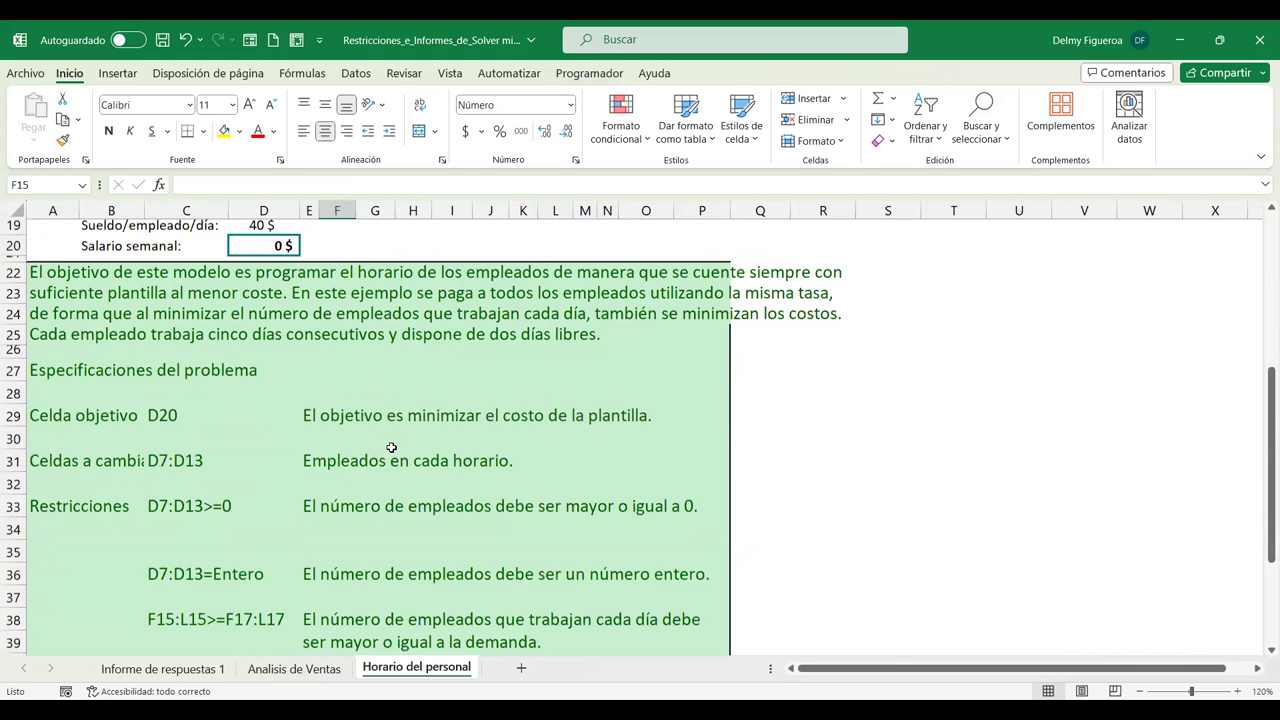
pyautogui.scroll(-2, 391, 448)
pyautogui.scroll(-1, 391, 448)
pyautogui.scroll(-1, 391, 448)
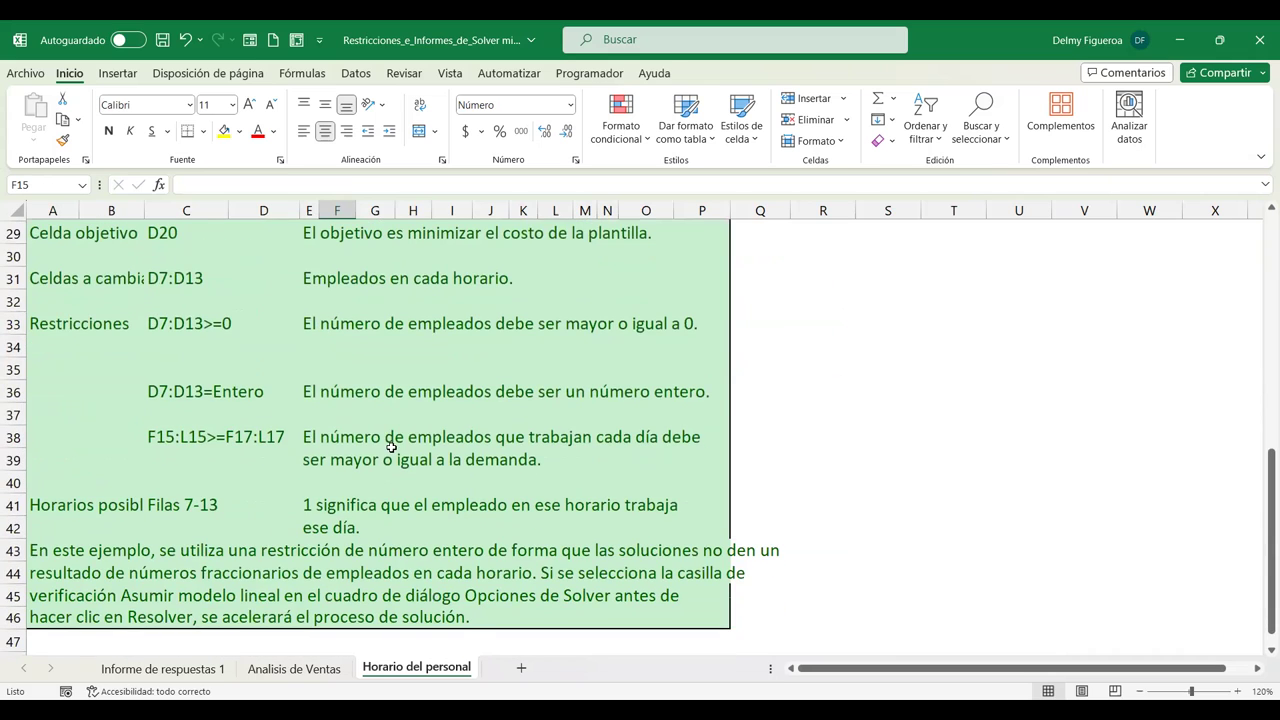
pyautogui.scroll(-1, 597, 414)
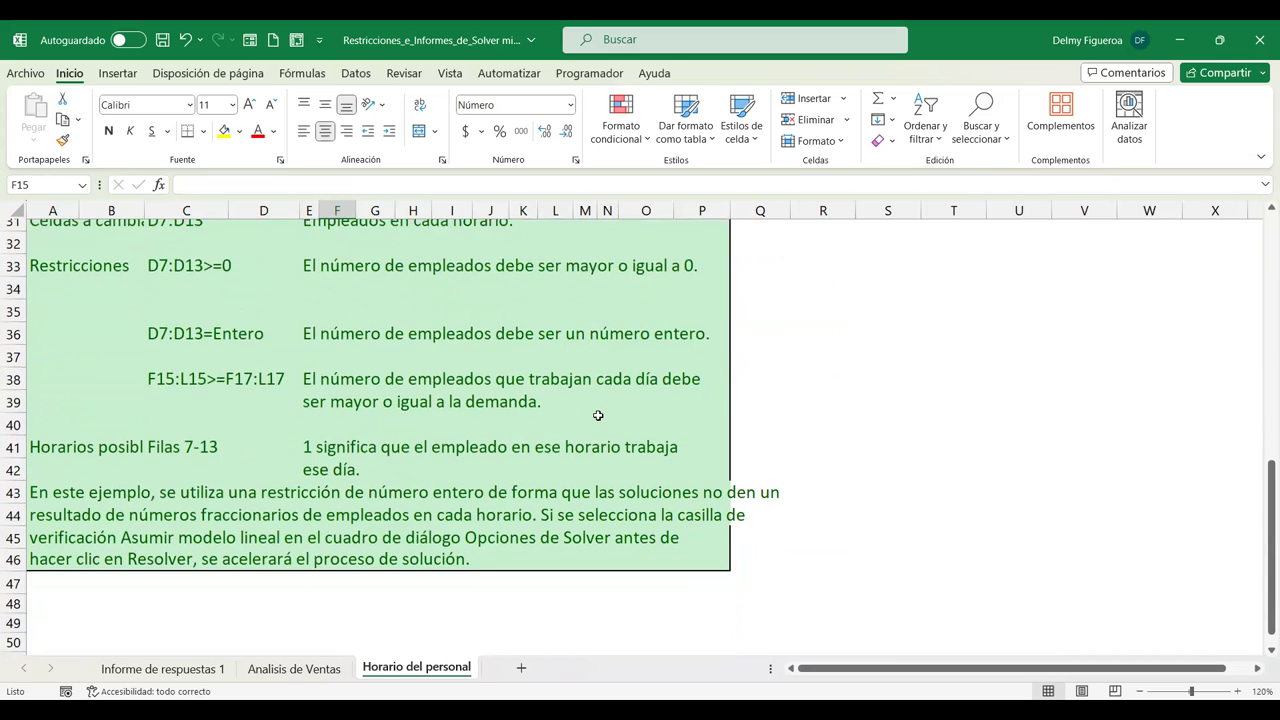
pyautogui.scroll(2, 597, 414)
pyautogui.scroll(4, 597, 414)
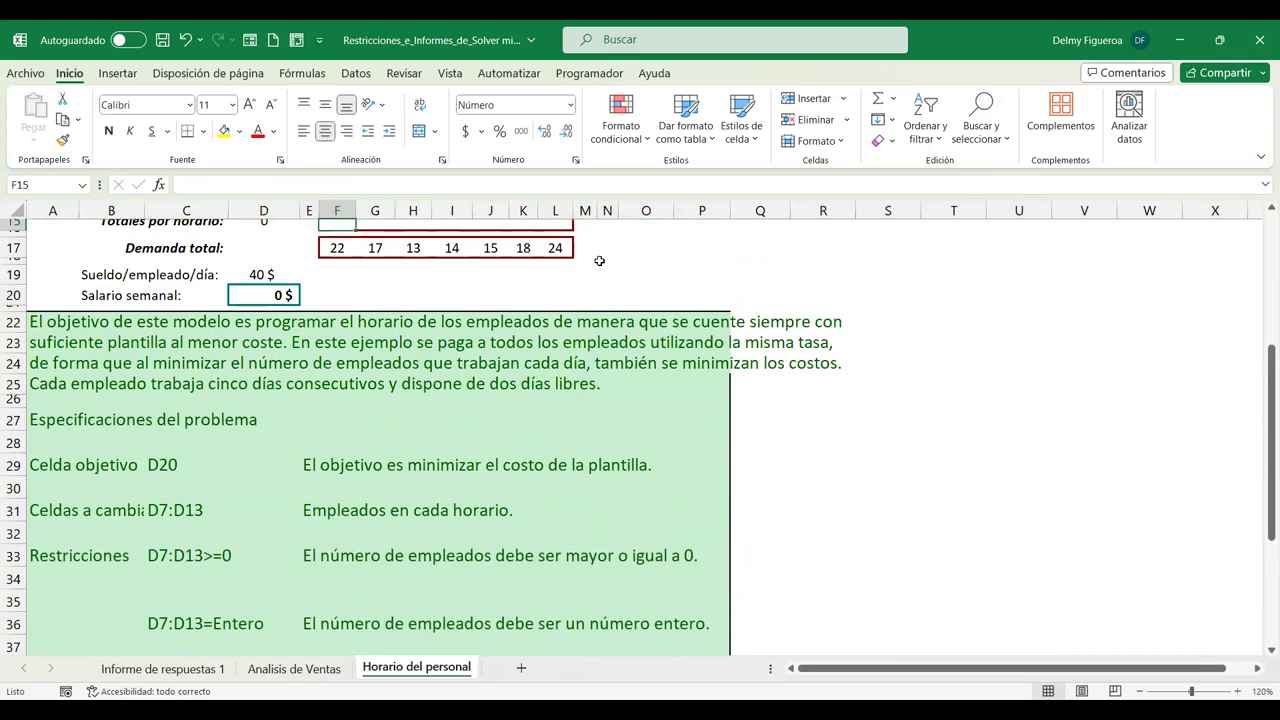
pyautogui.scroll(-5, 590, 280)
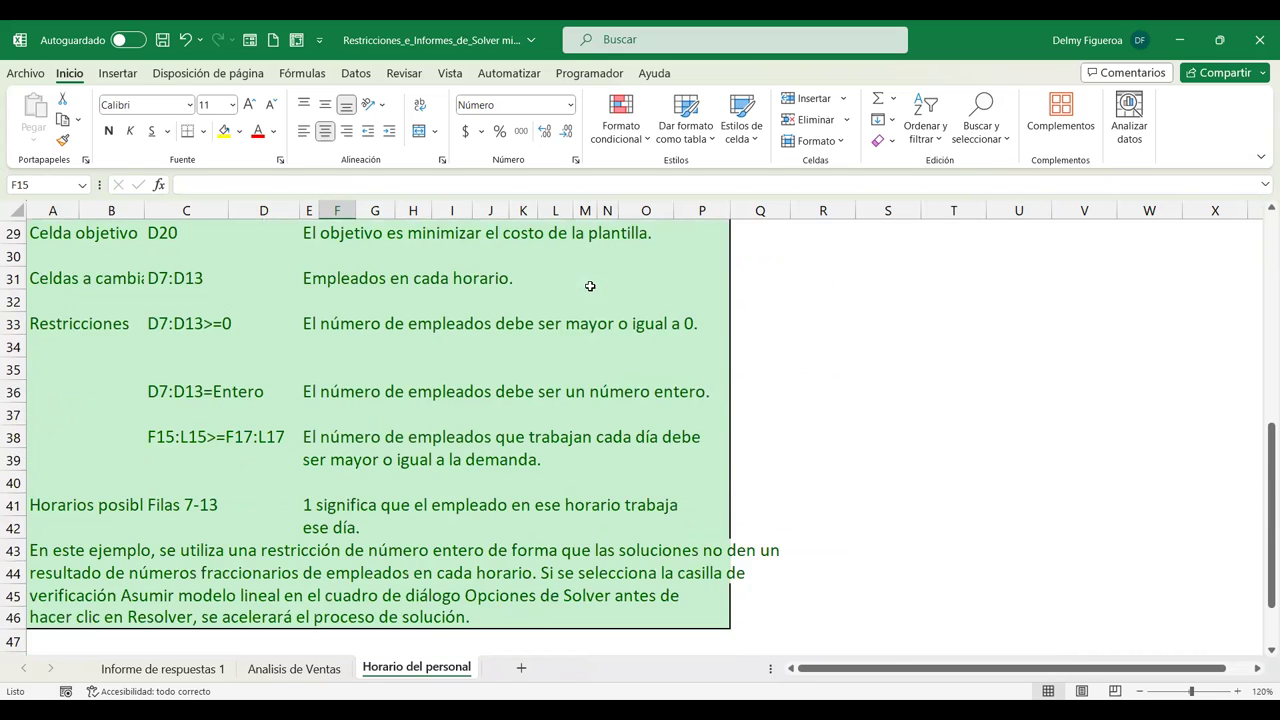
pyautogui.scroll(-1, 588, 285)
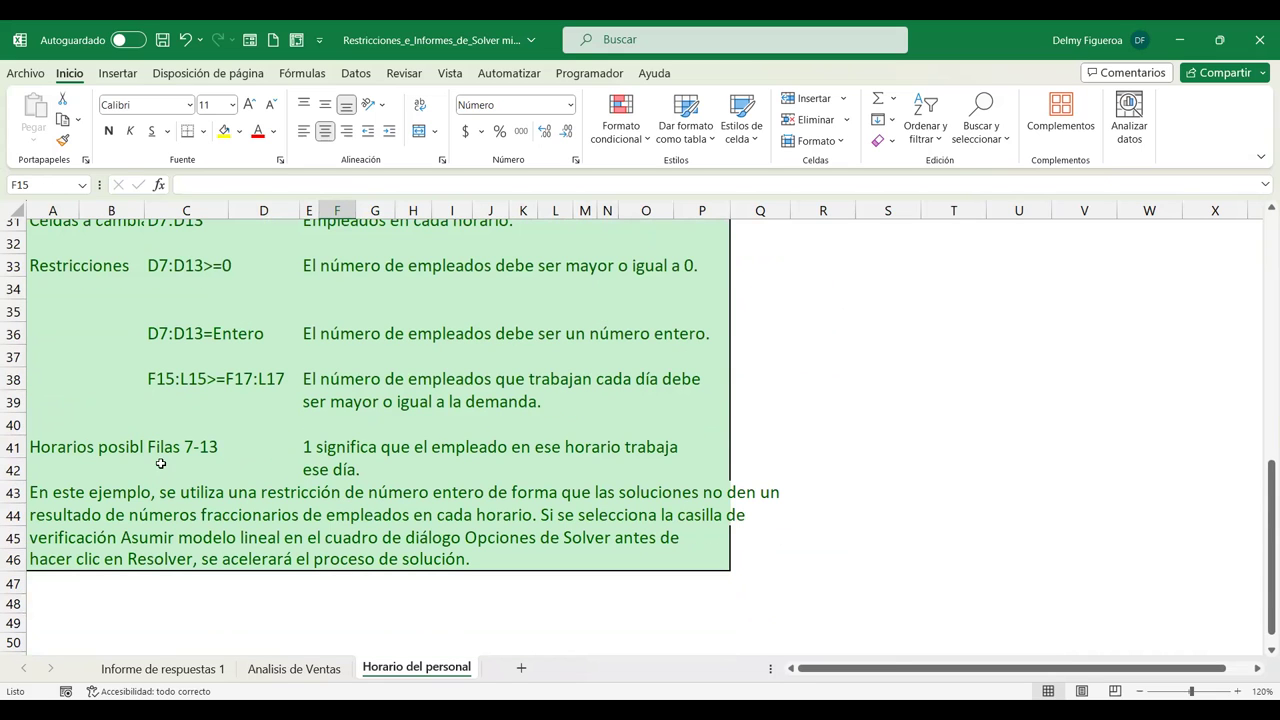
pyautogui.click(108, 447)
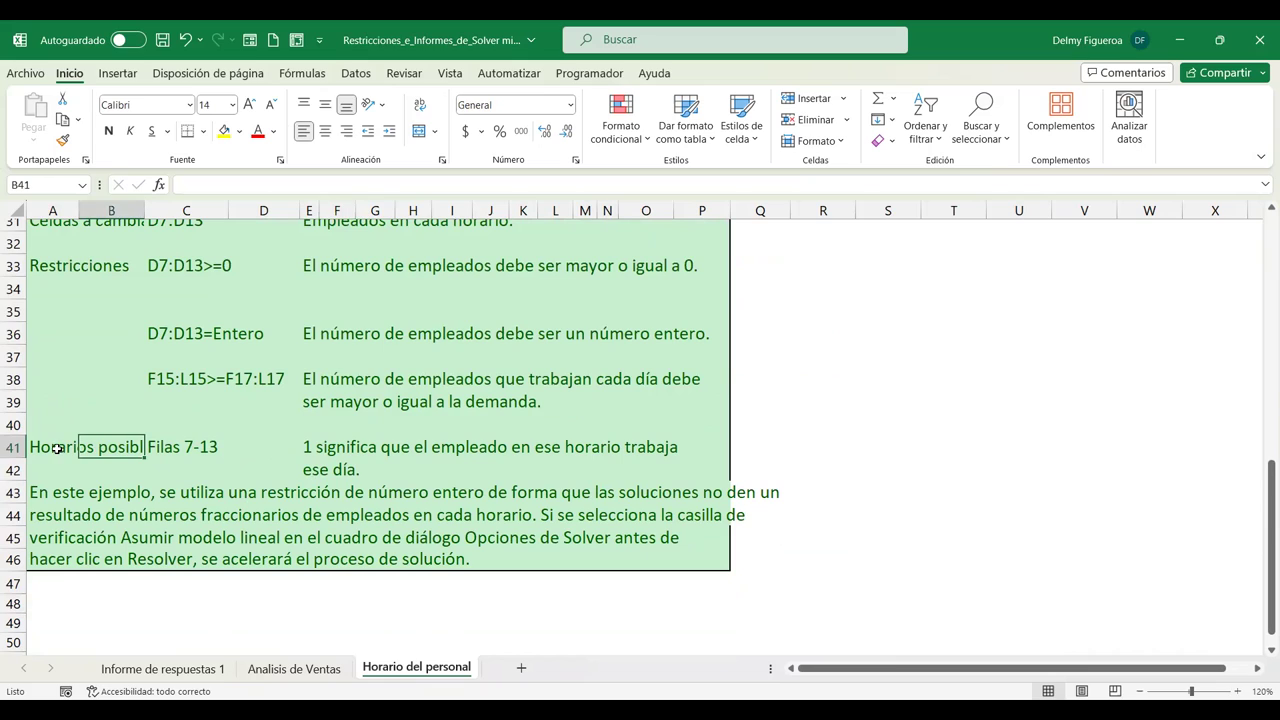
pyautogui.click(56, 448)
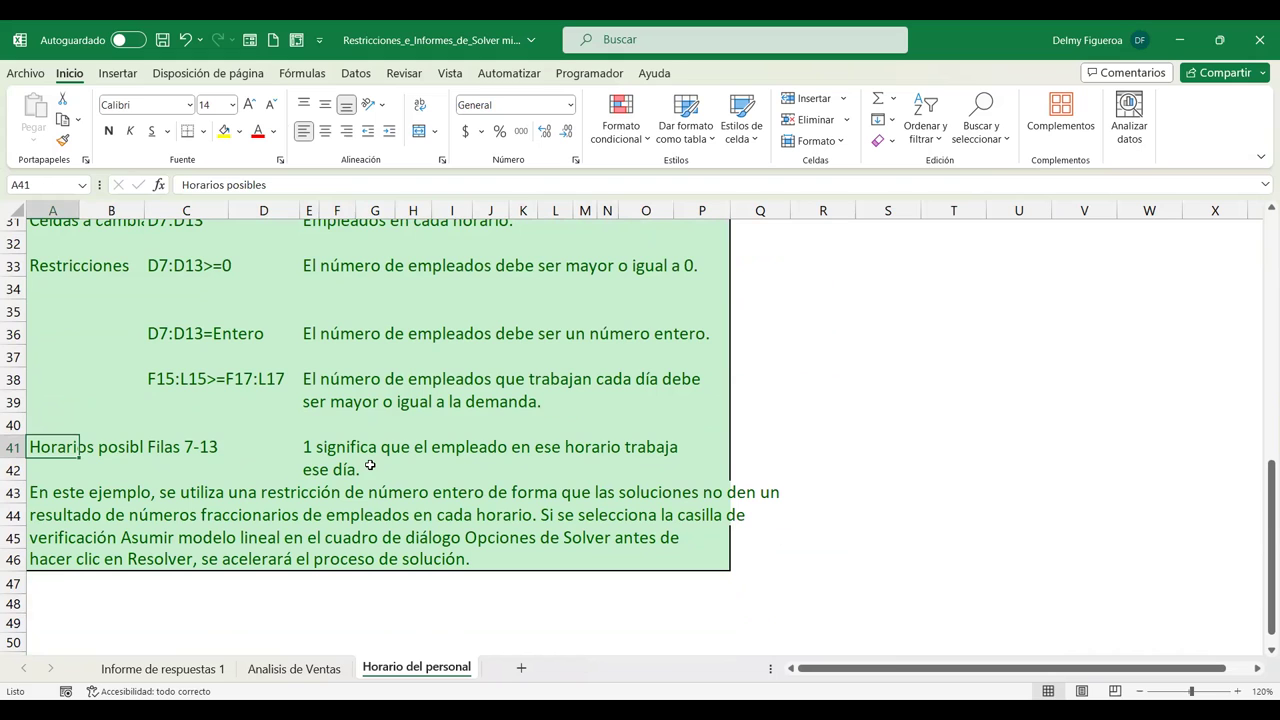
pyautogui.scroll(5, 370, 465)
pyautogui.scroll(1, 370, 465)
pyautogui.scroll(4, 370, 465)
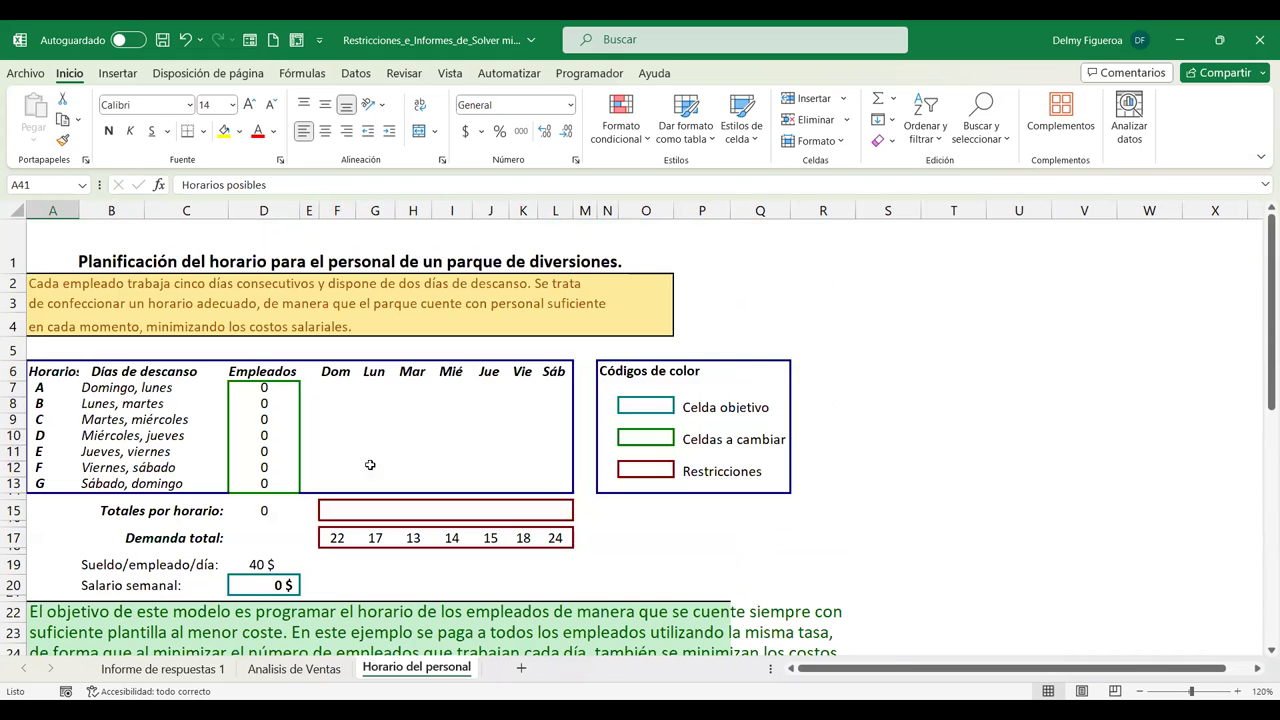
pyautogui.click(12, 388)
pyautogui.moveTo(14, 428); pyautogui.dragTo(12, 484)
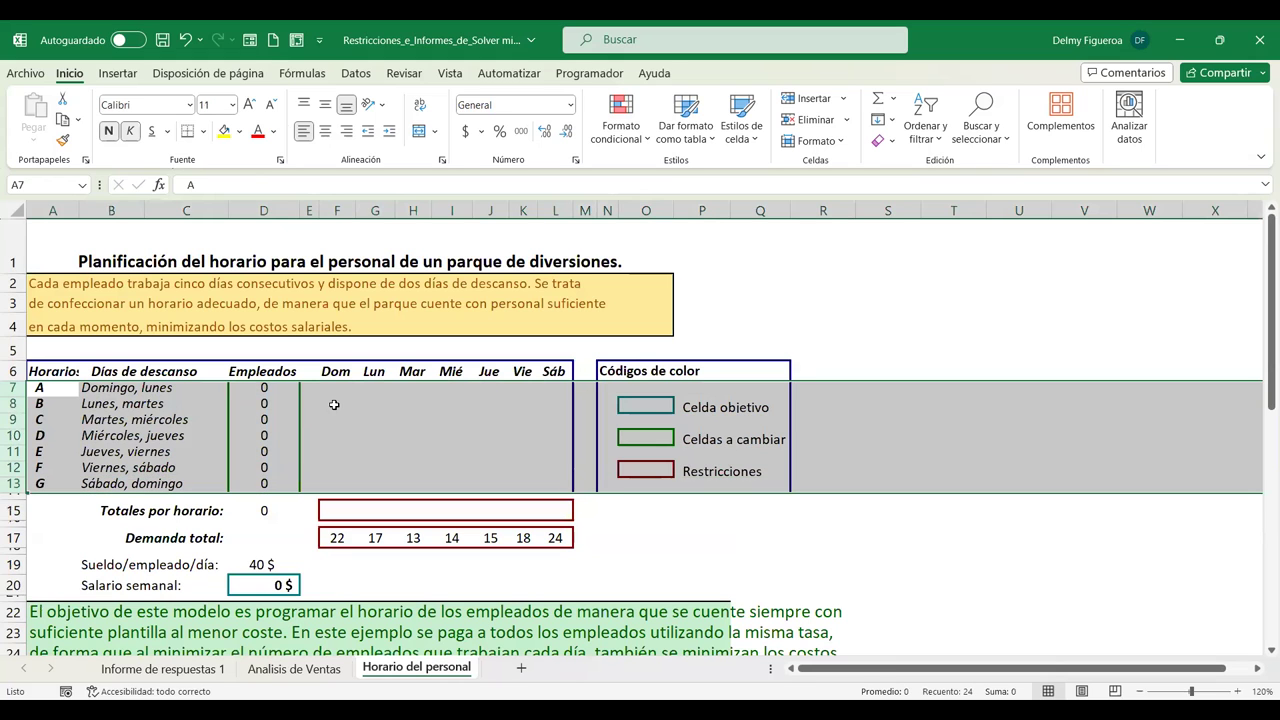
pyautogui.click(436, 419)
pyautogui.scroll(-6, 436, 419)
pyautogui.scroll(-2, 440, 419)
pyautogui.scroll(-1, 445, 418)
pyautogui.scroll(-2, 445, 418)
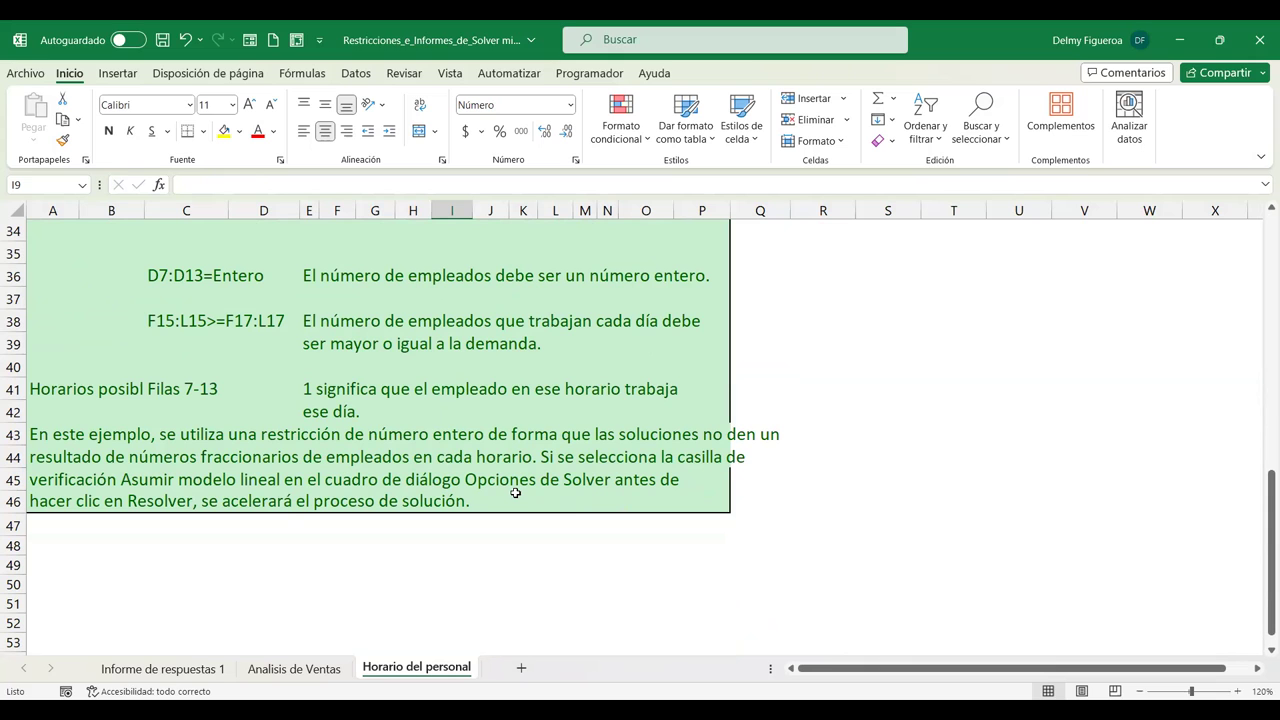
# Review the model's salary formula D20, employee counts D7:D13, daily totals F15:L15 and demand F17:L17.
pyautogui.scroll(4, 515, 492)
pyautogui.scroll(5, 515, 492)
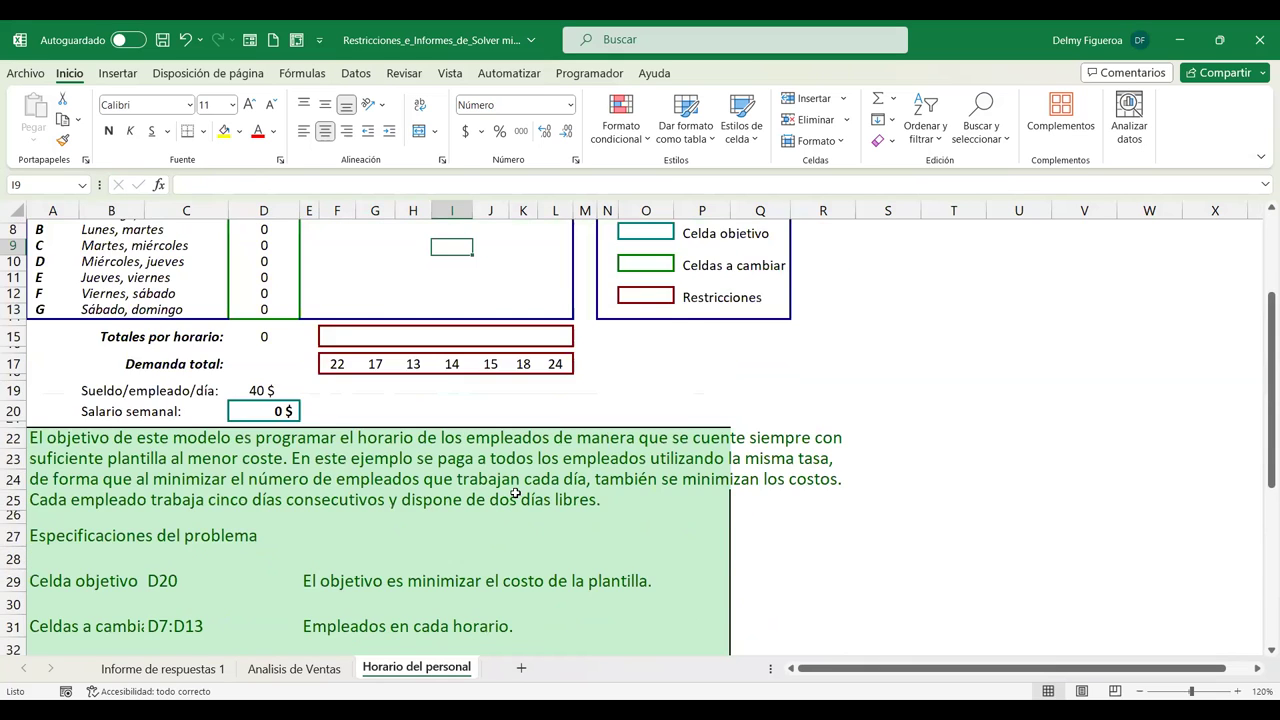
pyautogui.scroll(2, 515, 492)
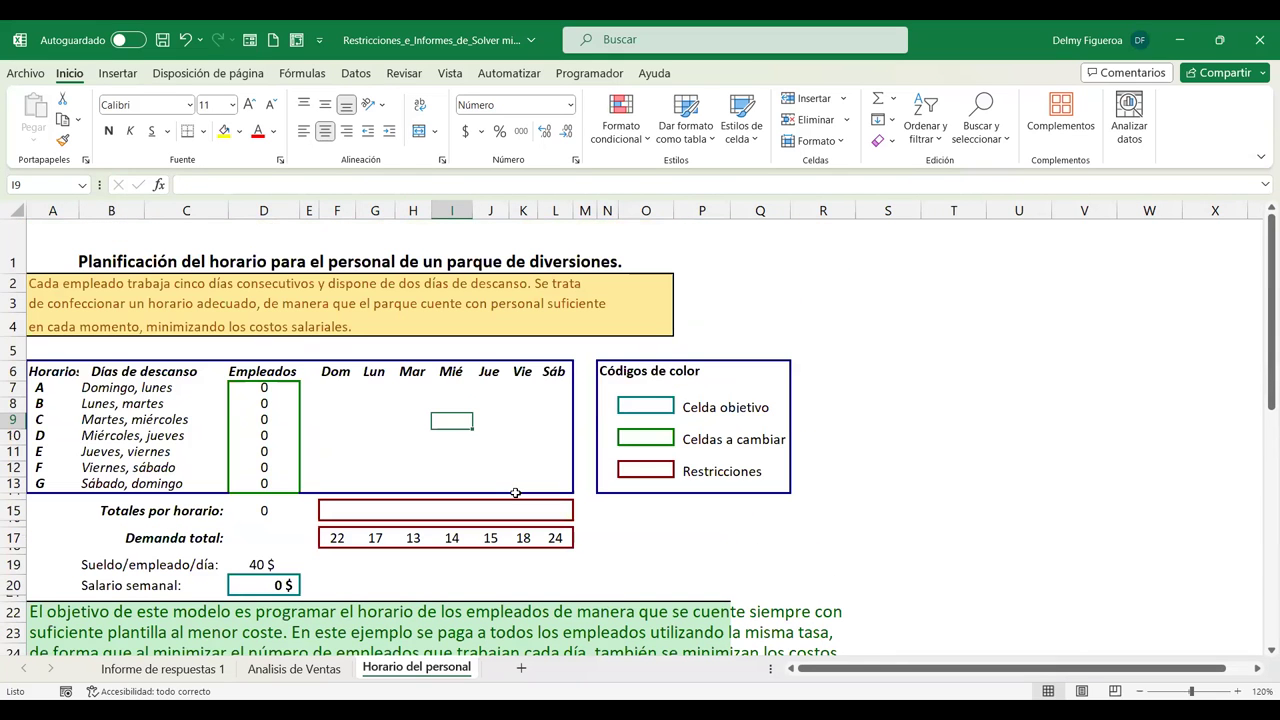
pyautogui.click(344, 388)
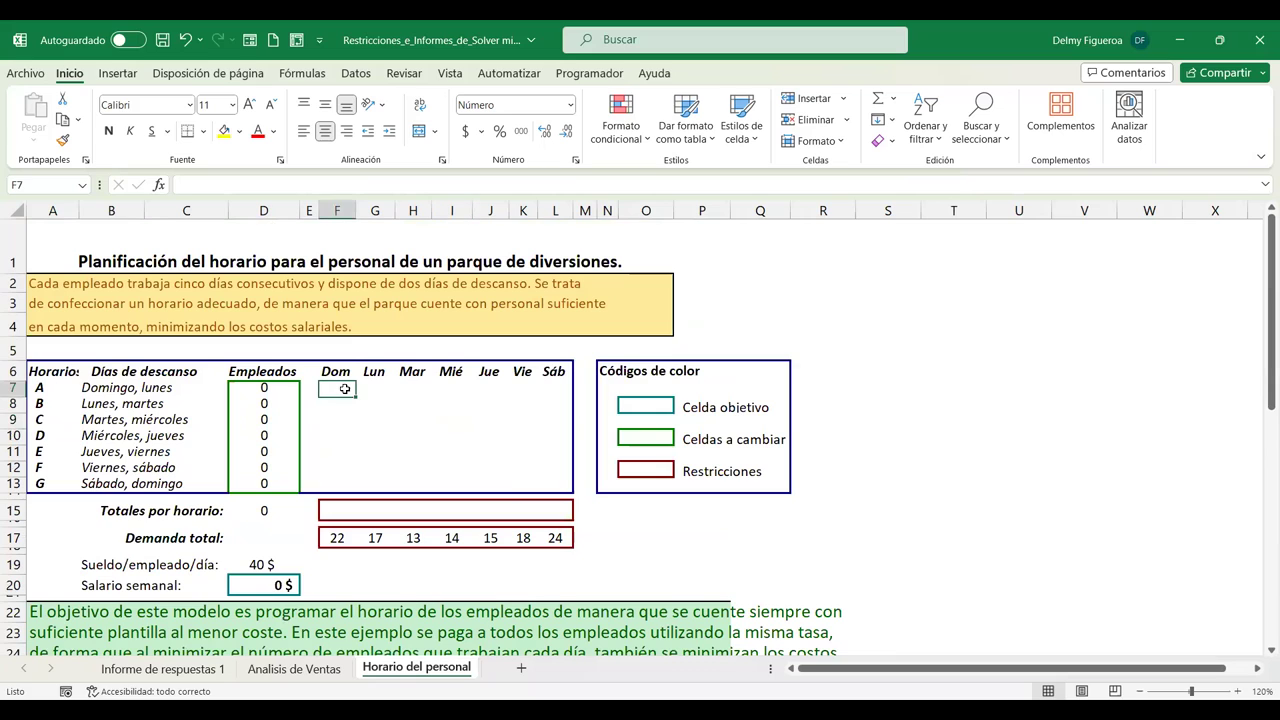
pyautogui.click(259, 581)
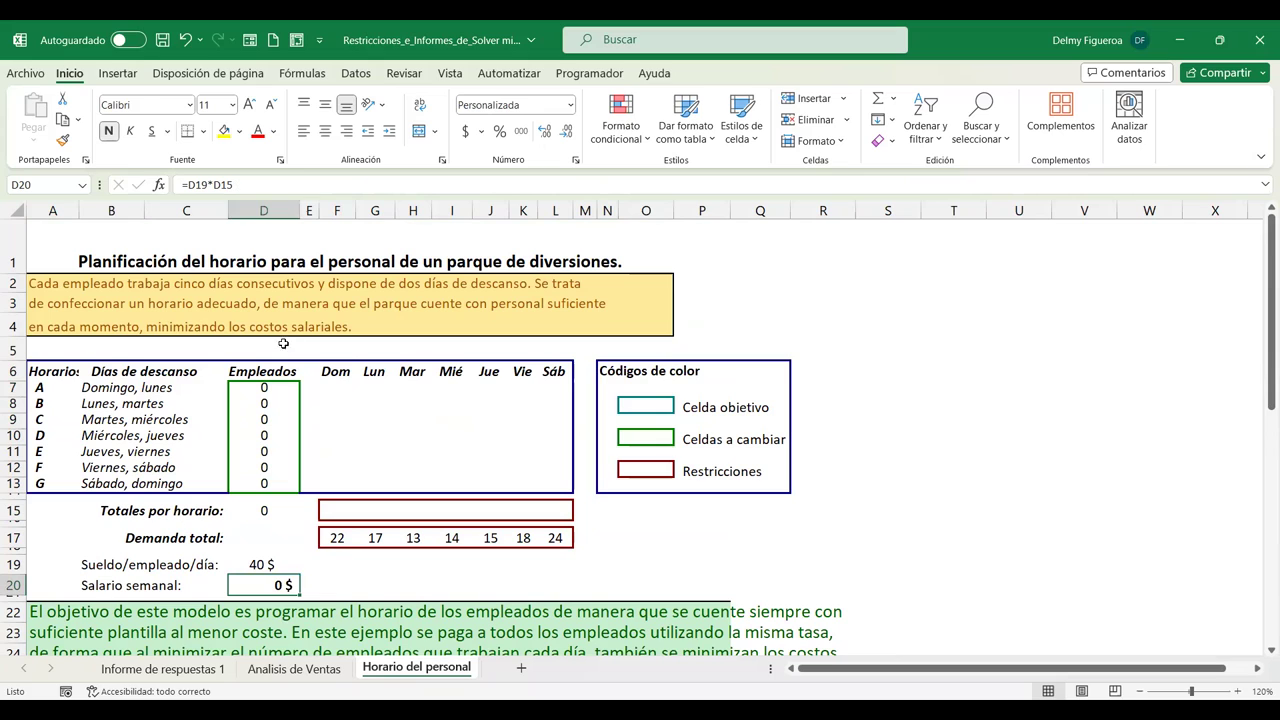
pyautogui.click(271, 387)
pyautogui.moveTo(269, 407); pyautogui.dragTo(268, 483)
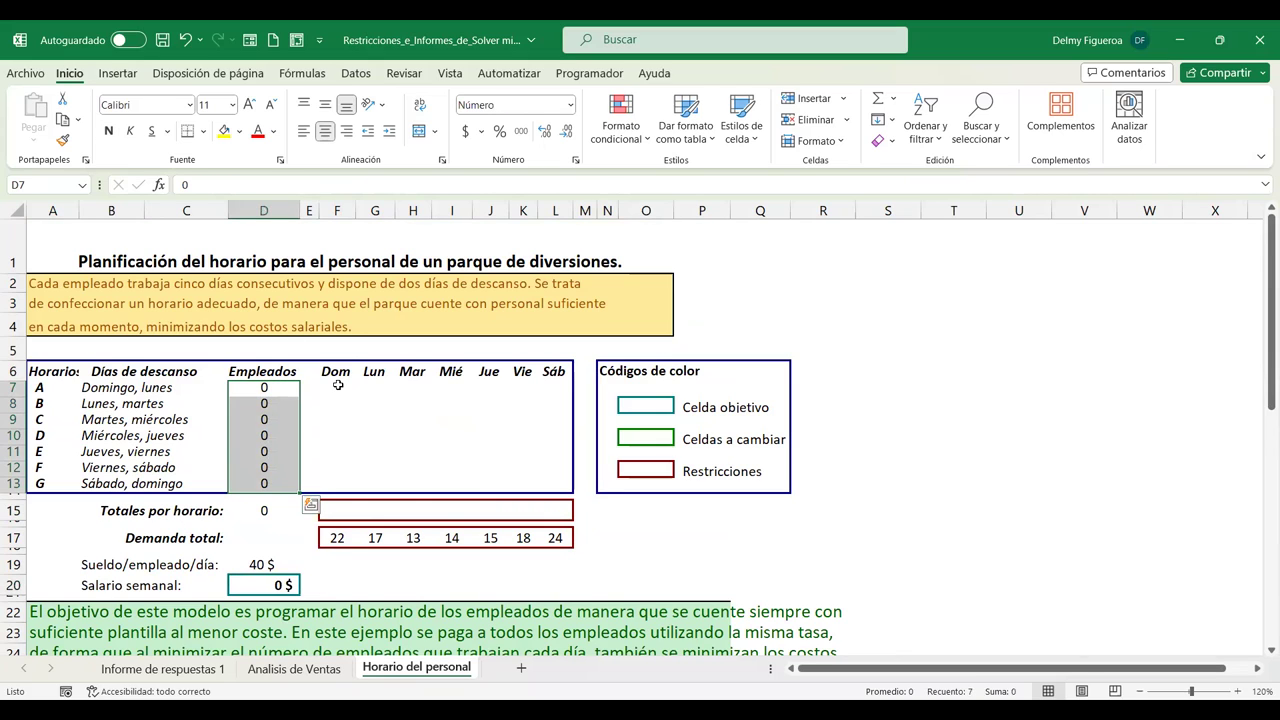
pyautogui.click(337, 508)
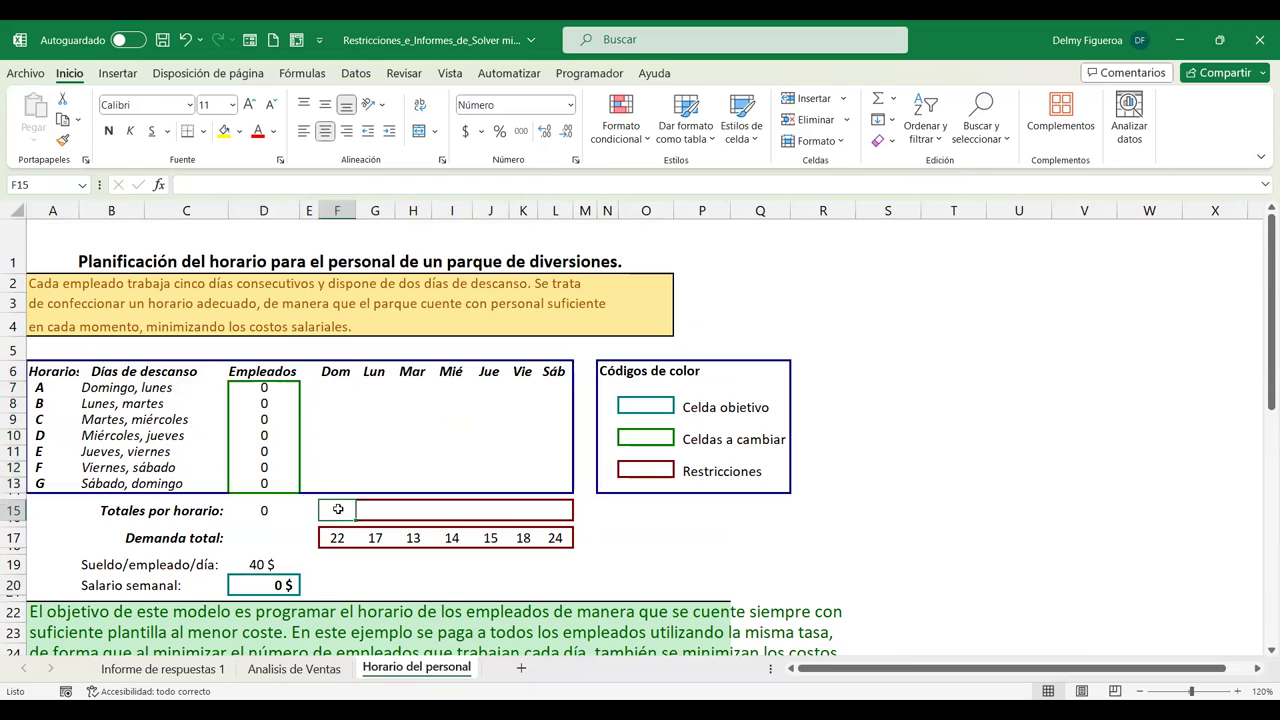
pyautogui.click(414, 507)
pyautogui.click(548, 514)
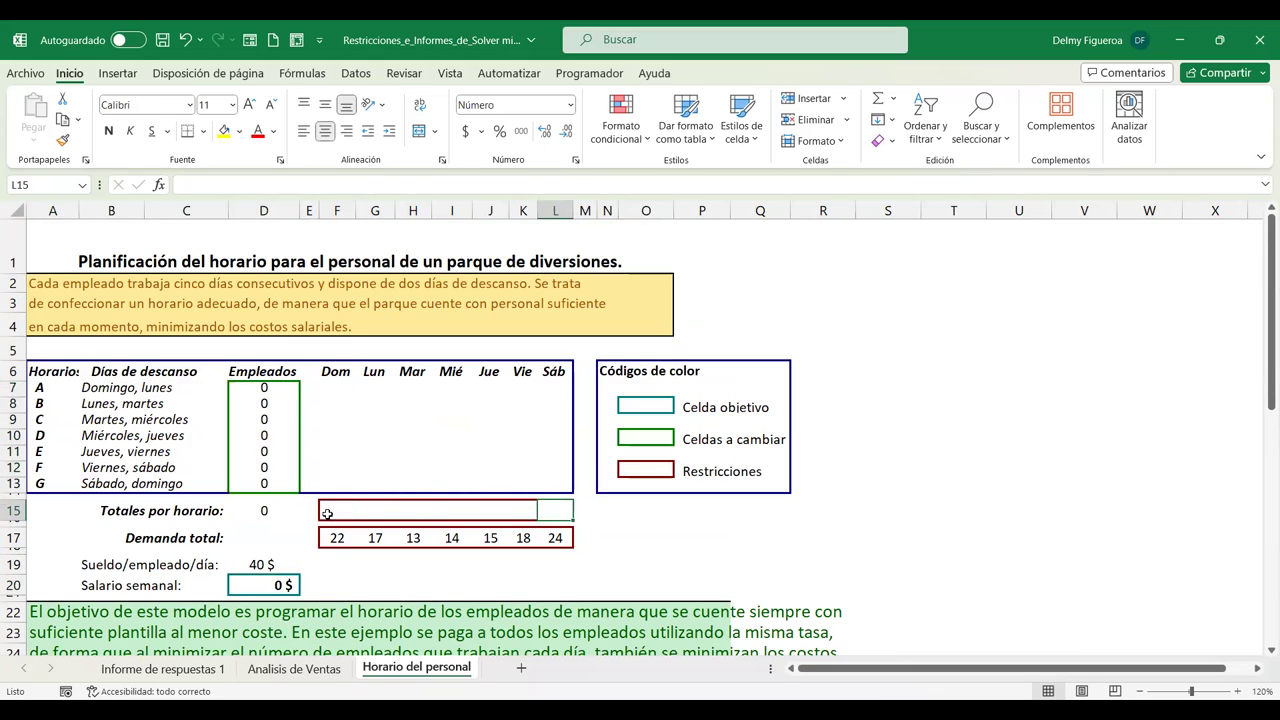
pyautogui.click(327, 514)
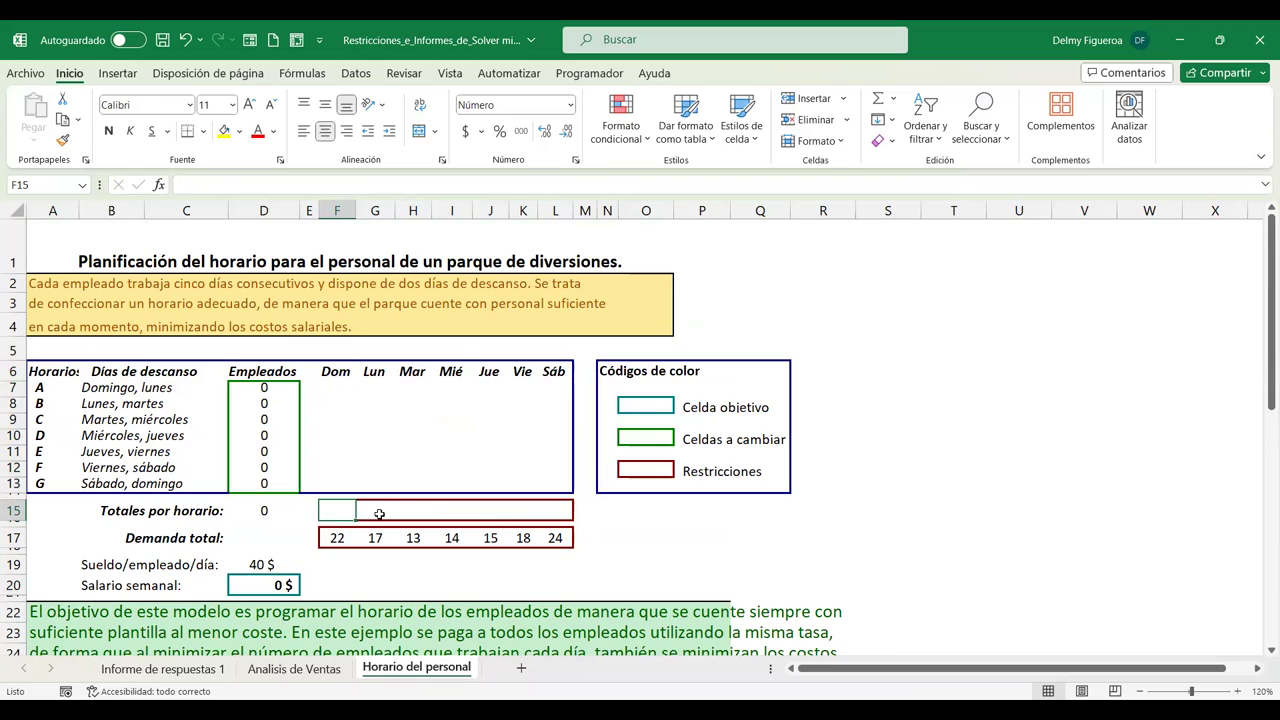
pyautogui.moveTo(338, 538); pyautogui.dragTo(549, 541)
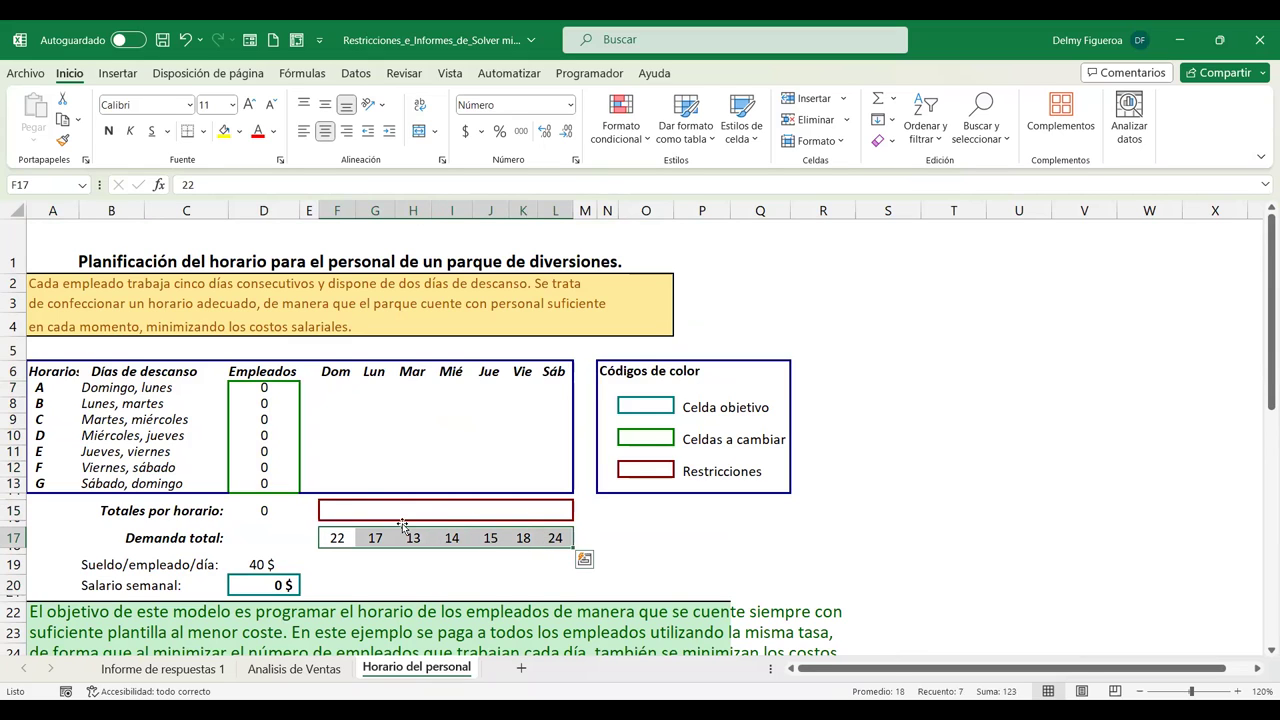
pyautogui.moveTo(335, 514); pyautogui.dragTo(570, 514)
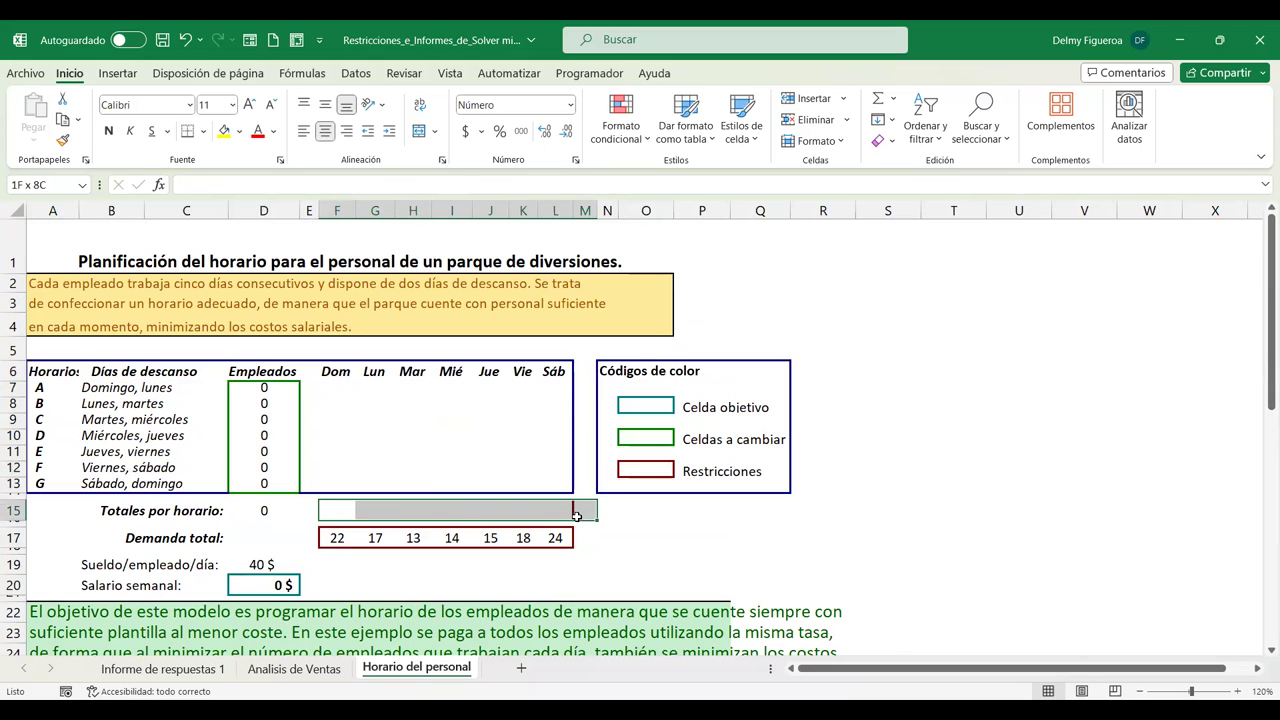
pyautogui.click(337, 512)
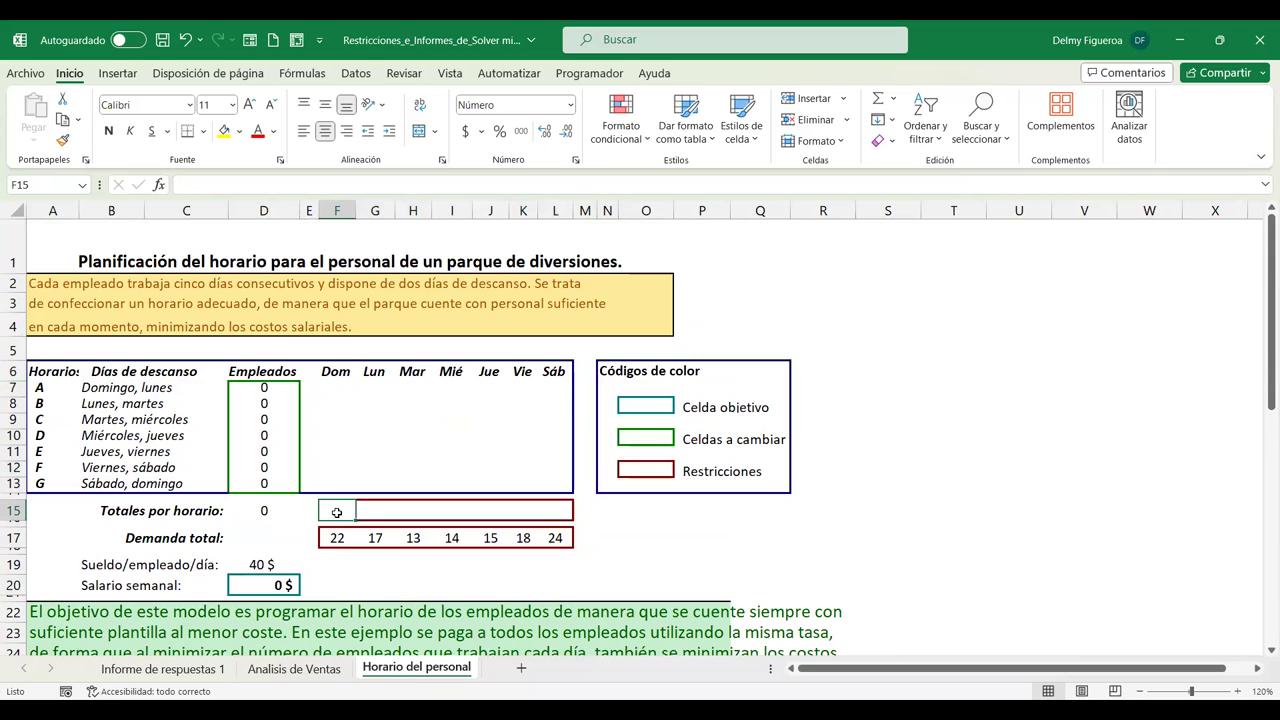
pyautogui.click(341, 391)
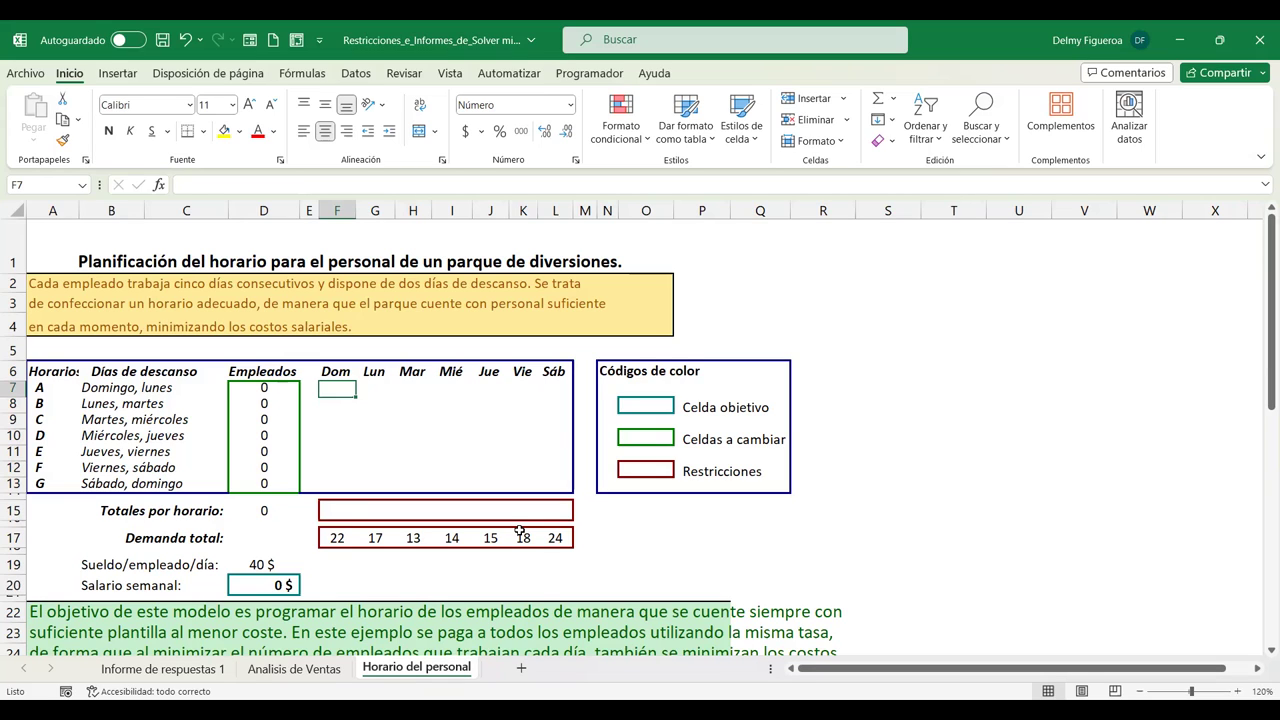
# Fill schedule A's row with 0 for Sunday and Monday and 1 for its working days.
pyautogui.write('0')
pyautogui.press('Tab')
pyautogui.write('0')
pyautogui.press('Tab')
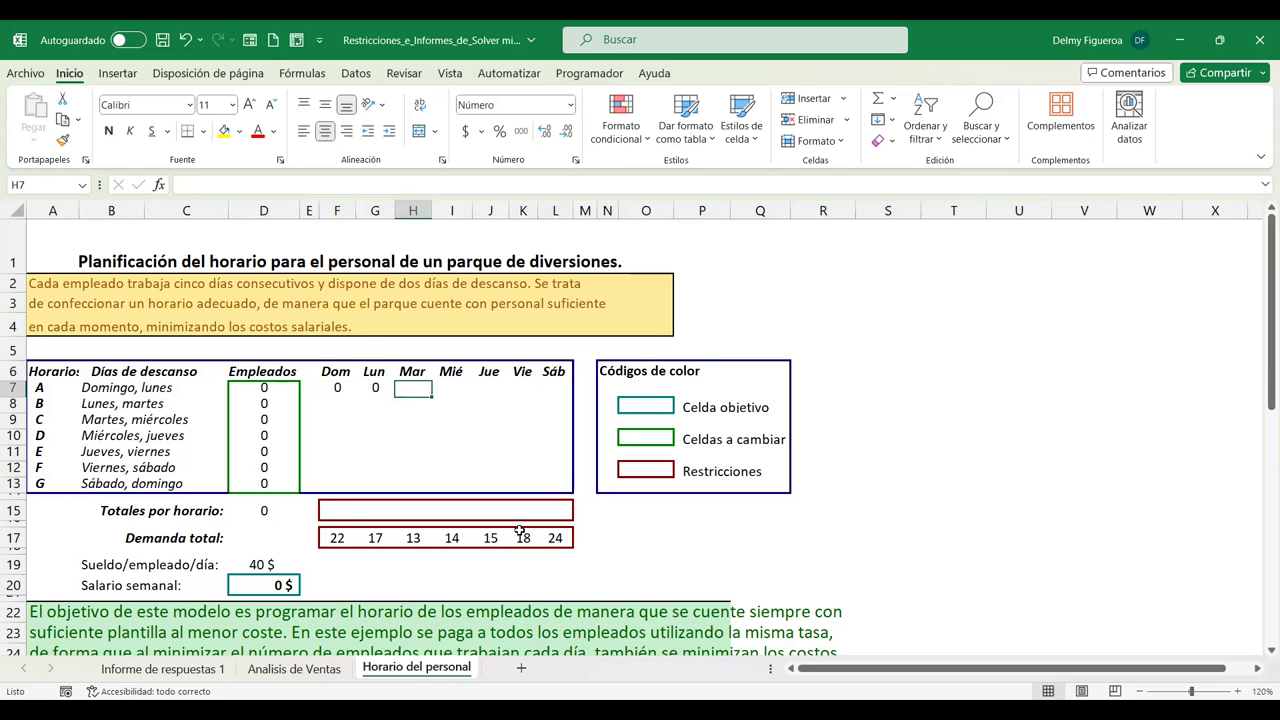
pyautogui.write('1')
pyautogui.press('Tab')
pyautogui.write('1')
pyautogui.press('Tab')
pyautogui.write('1')
pyautogui.press('Tab')
pyautogui.press('Tab')
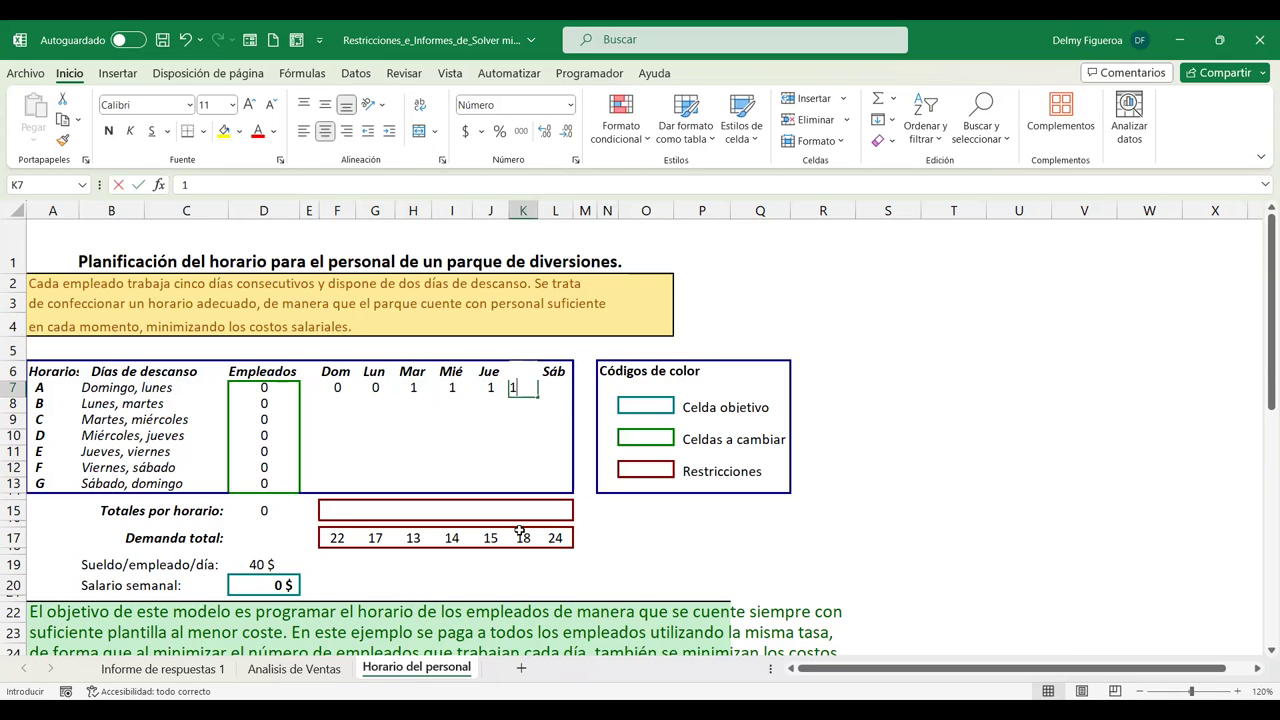
pyautogui.write('1')
pyautogui.press('Return')
# Enter 0 rest days for schedules B (Mon, Tue), C (Tue, Wed) and D (Wed, Thu).
pyautogui.press('Left')
pyautogui.press('Left')
pyautogui.press('Left')
pyautogui.press('Left')
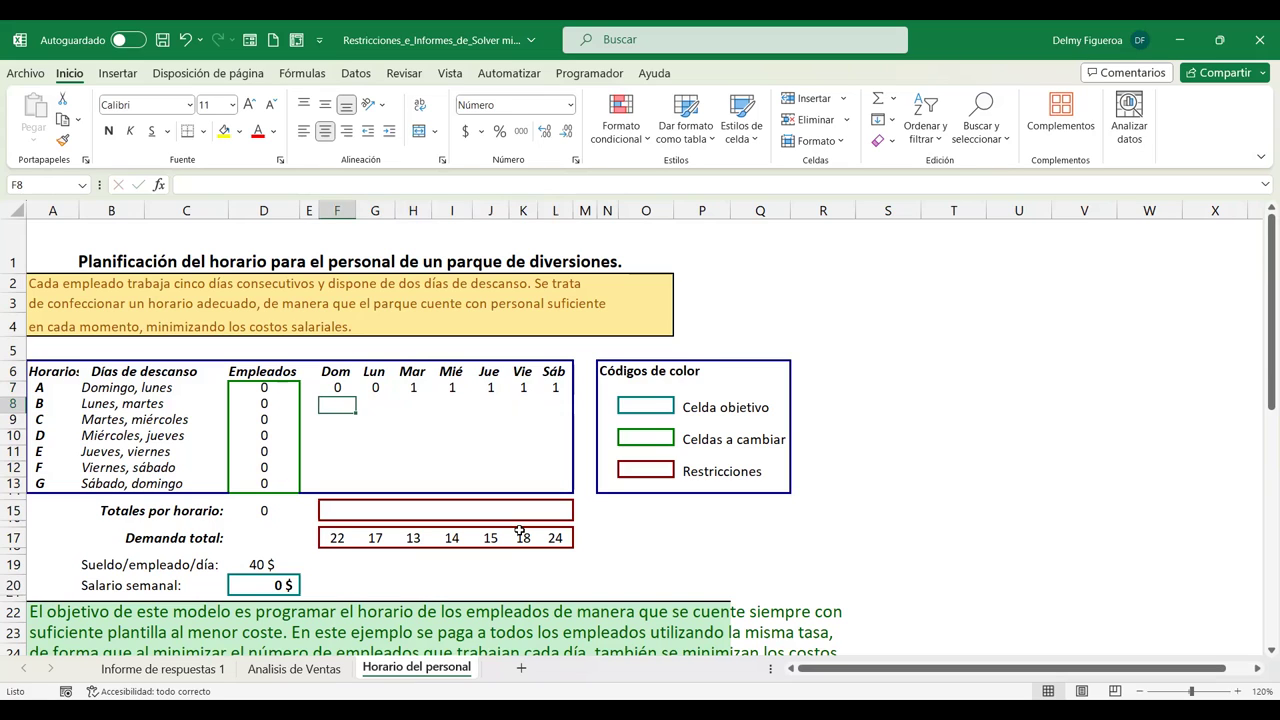
pyautogui.press('Right')
pyautogui.write('0')
pyautogui.press('Tab')
pyautogui.write('0')
pyautogui.press('Tab')
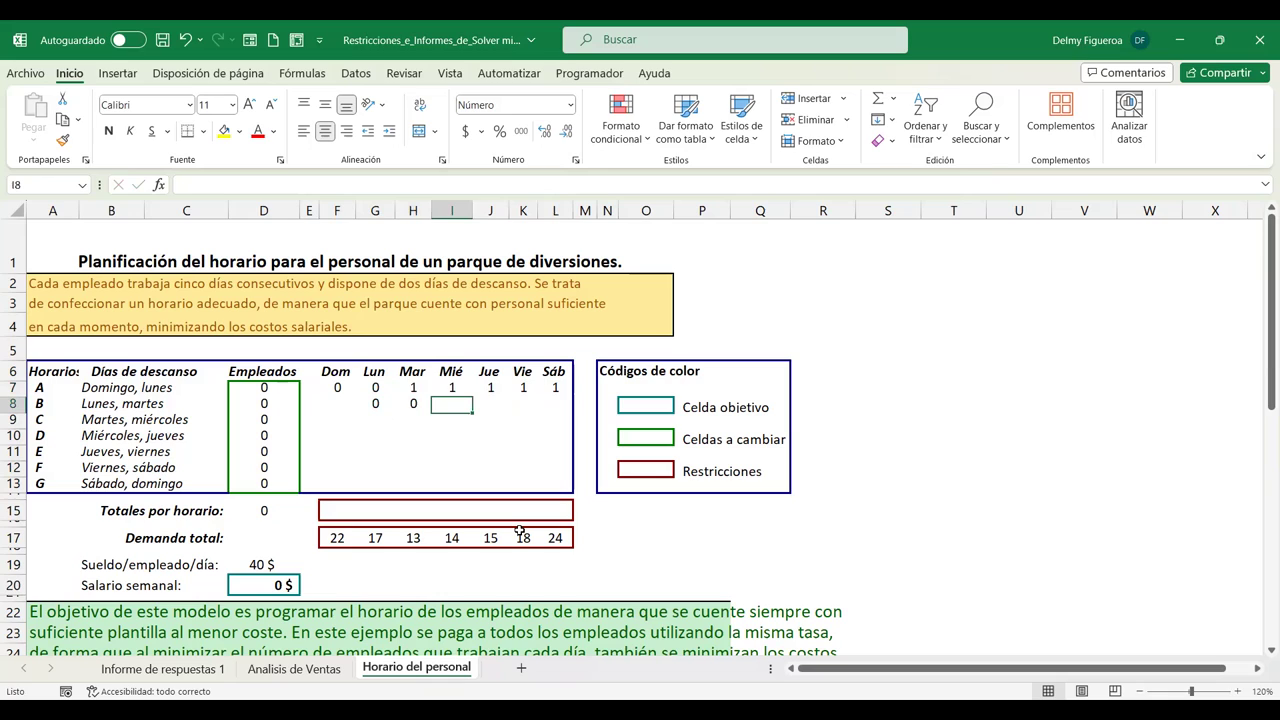
pyautogui.press('Left')
pyautogui.press('Down')
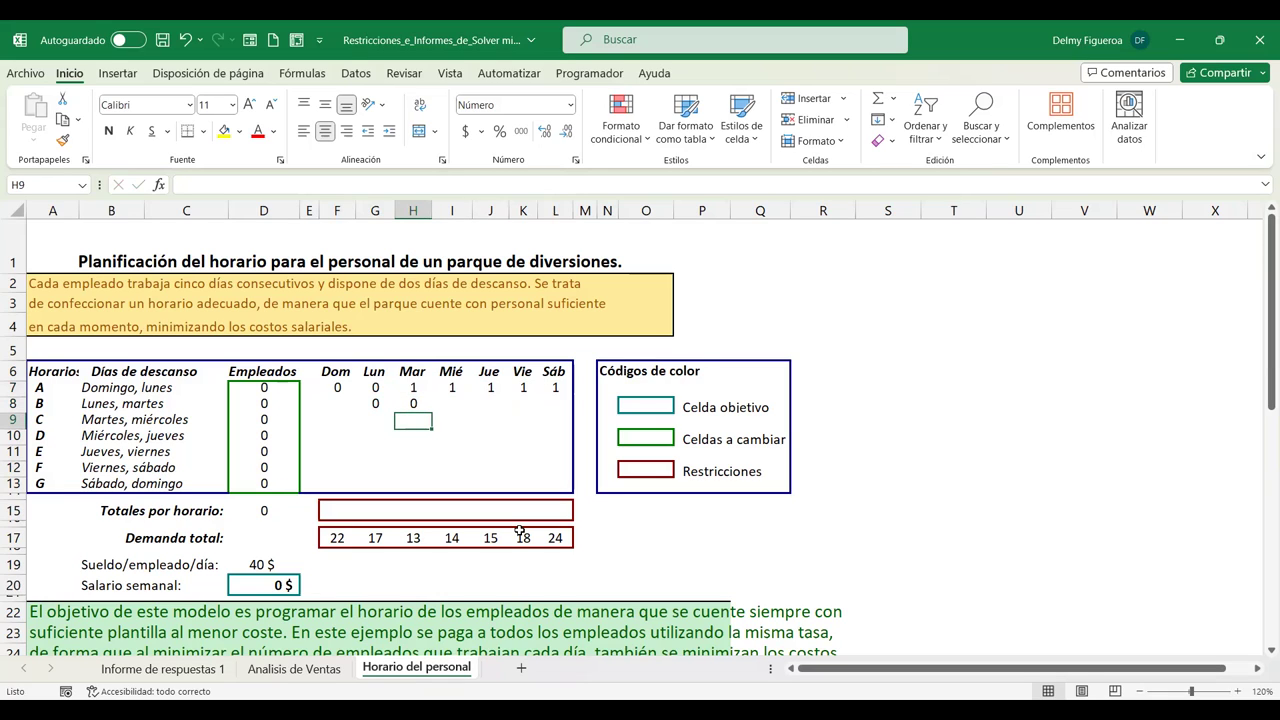
pyautogui.write('0')
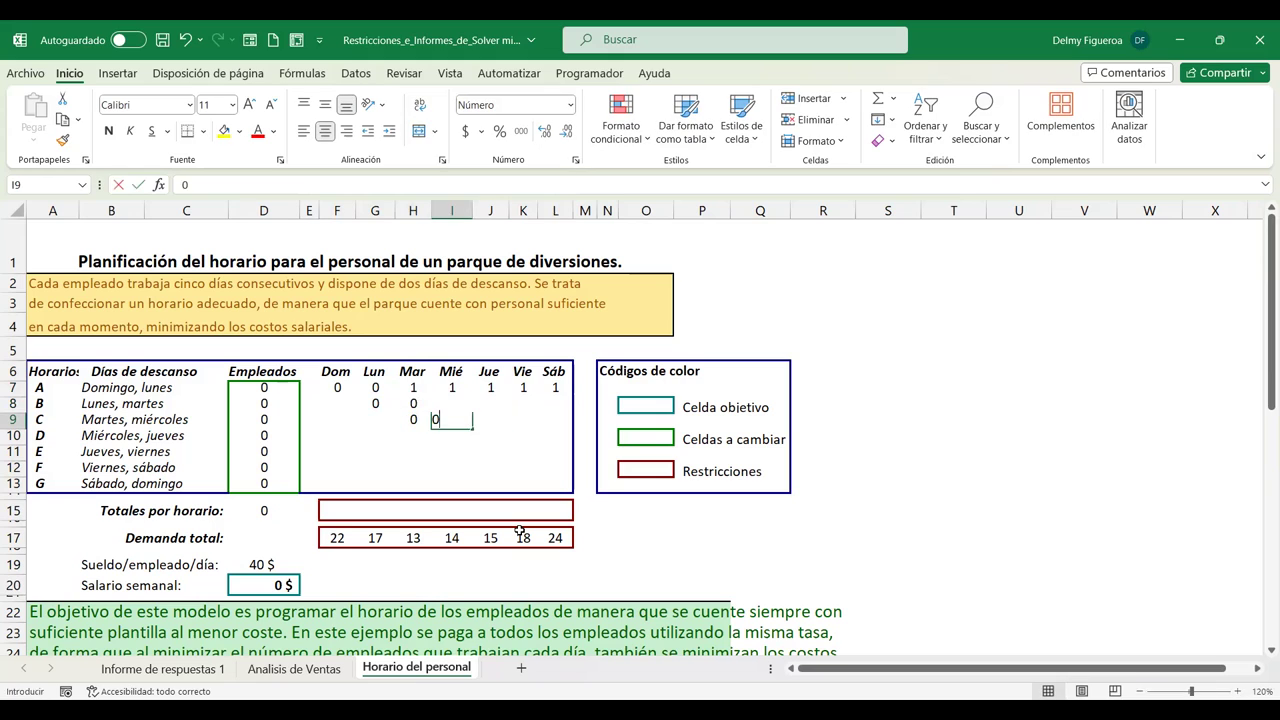
pyautogui.press('Tab')
pyautogui.write('0')
pyautogui.press('Tab')
pyautogui.press('Left')
pyautogui.press('Left')
pyautogui.press('Down')
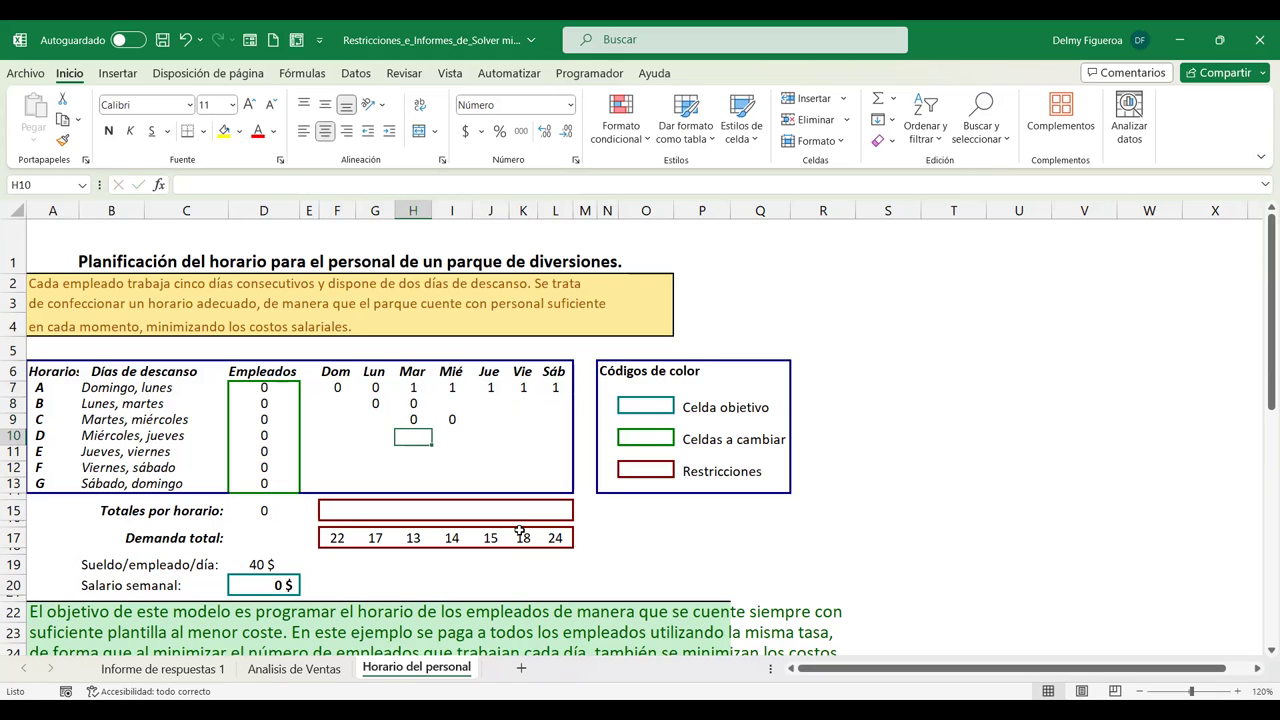
pyautogui.press('Right')
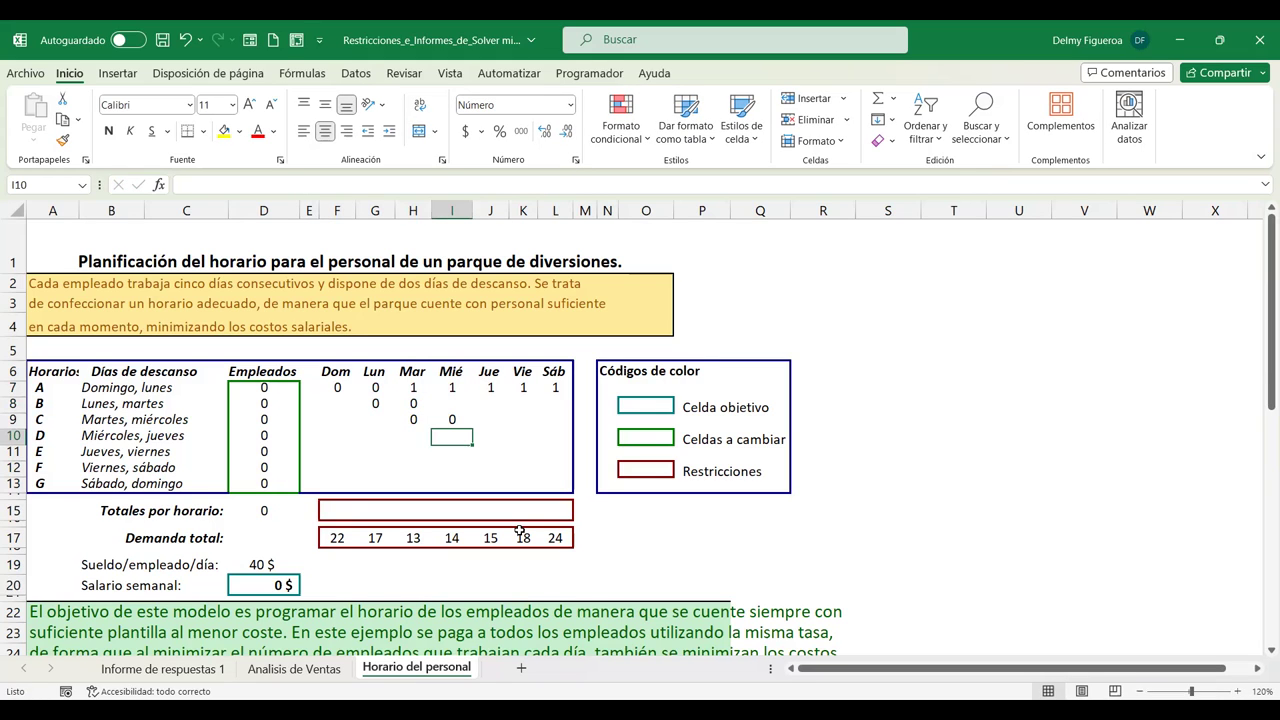
pyautogui.write('0')
pyautogui.press('Tab')
pyautogui.write('0')
pyautogui.press('Tab')
pyautogui.press('Left')
pyautogui.press('Left')
# Enter 0 rest days for schedules E (Thu, Fri), F (Fri, Sat) and G (Sat, Sun).
pyautogui.press('Down')
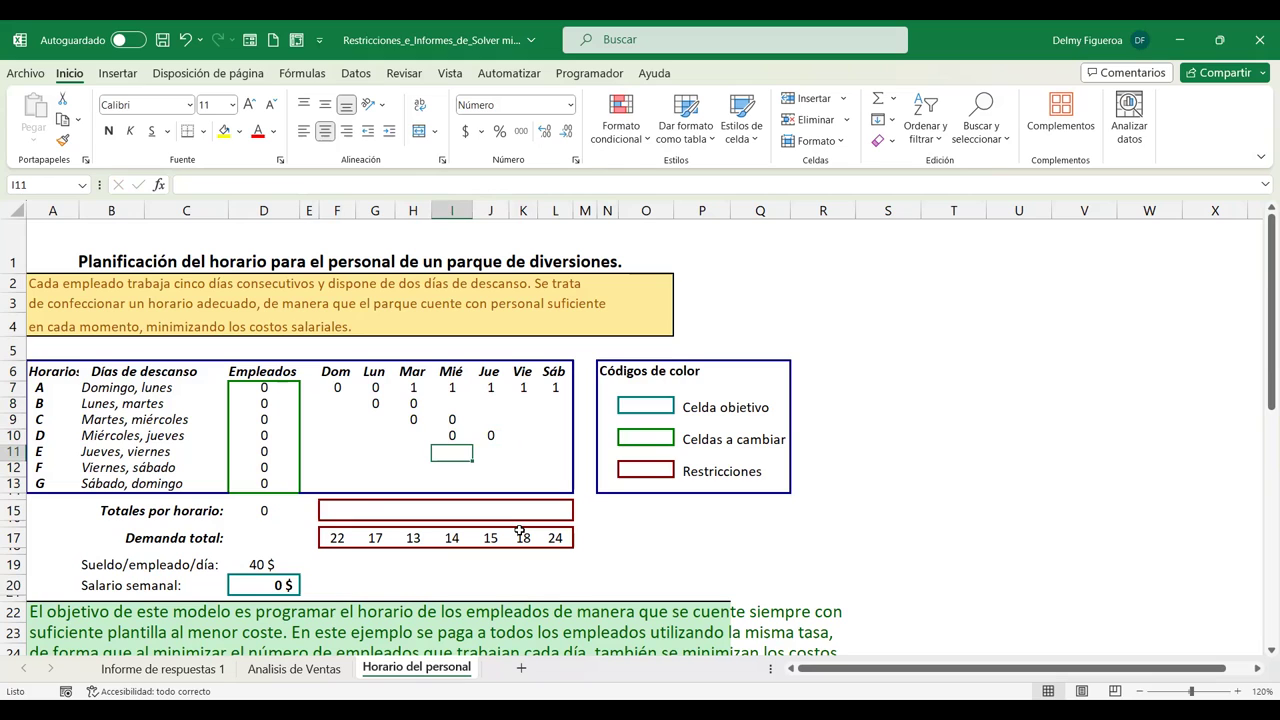
pyautogui.press('Right')
pyautogui.write('0')
pyautogui.press('Tab')
pyautogui.write('0')
pyautogui.press('Tab')
pyautogui.press('Left')
pyautogui.press('Left')
pyautogui.press('Down')
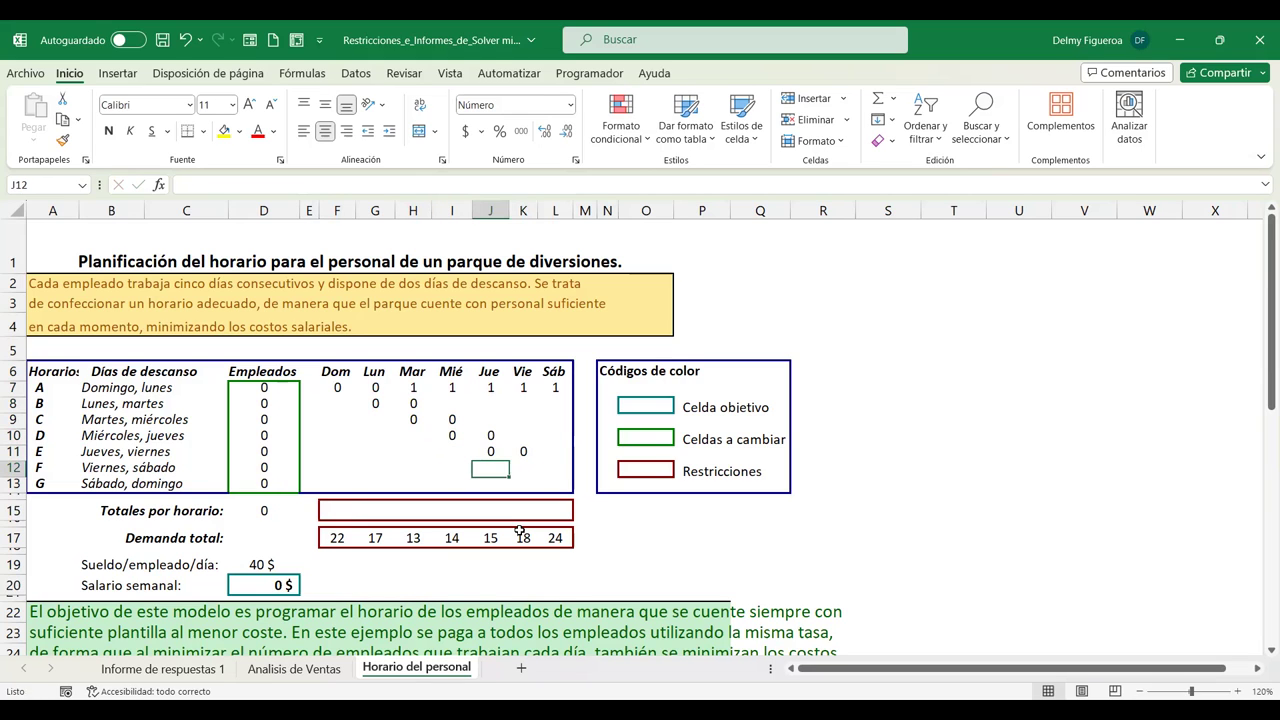
pyautogui.press('Right')
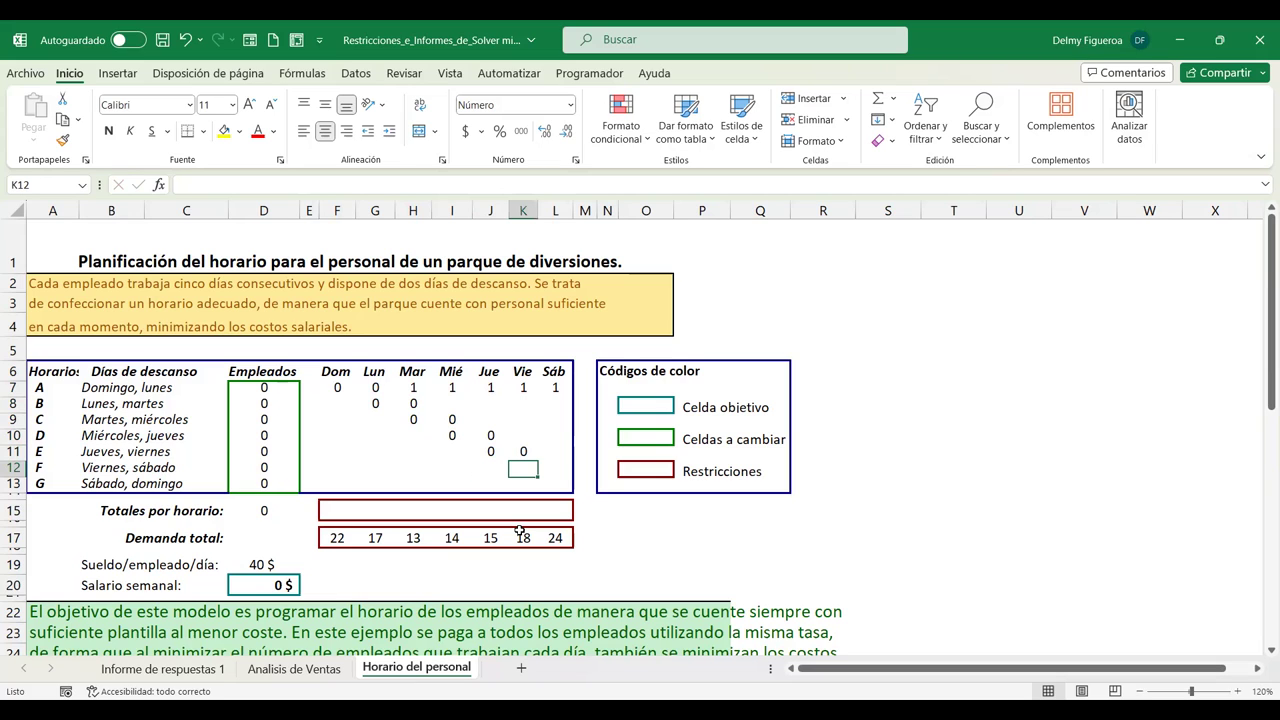
pyautogui.write('0')
pyautogui.press('Tab')
pyautogui.write('0')
pyautogui.press('Tab')
pyautogui.press('Left')
pyautogui.press('Left')
pyautogui.press('Down')
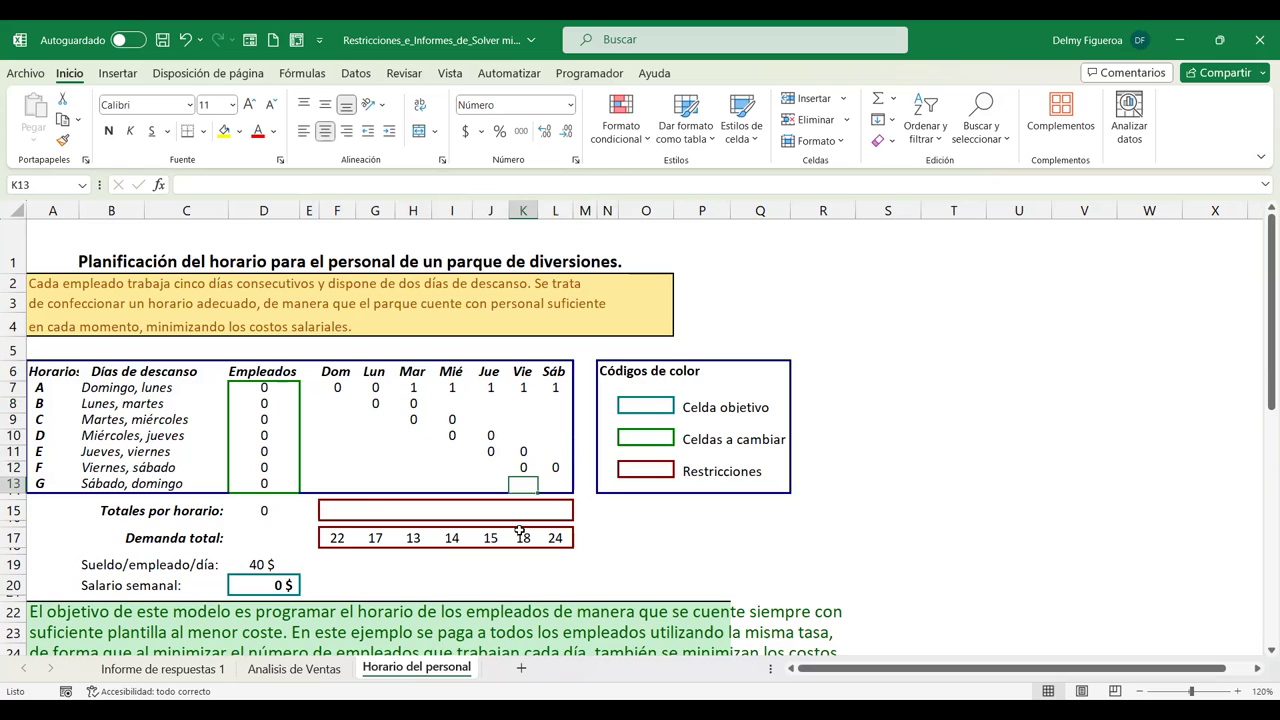
pyautogui.press('Right')
pyautogui.write('0')
pyautogui.press('Left')
pyautogui.press('Left')
pyautogui.press('Left')
pyautogui.press('Left')
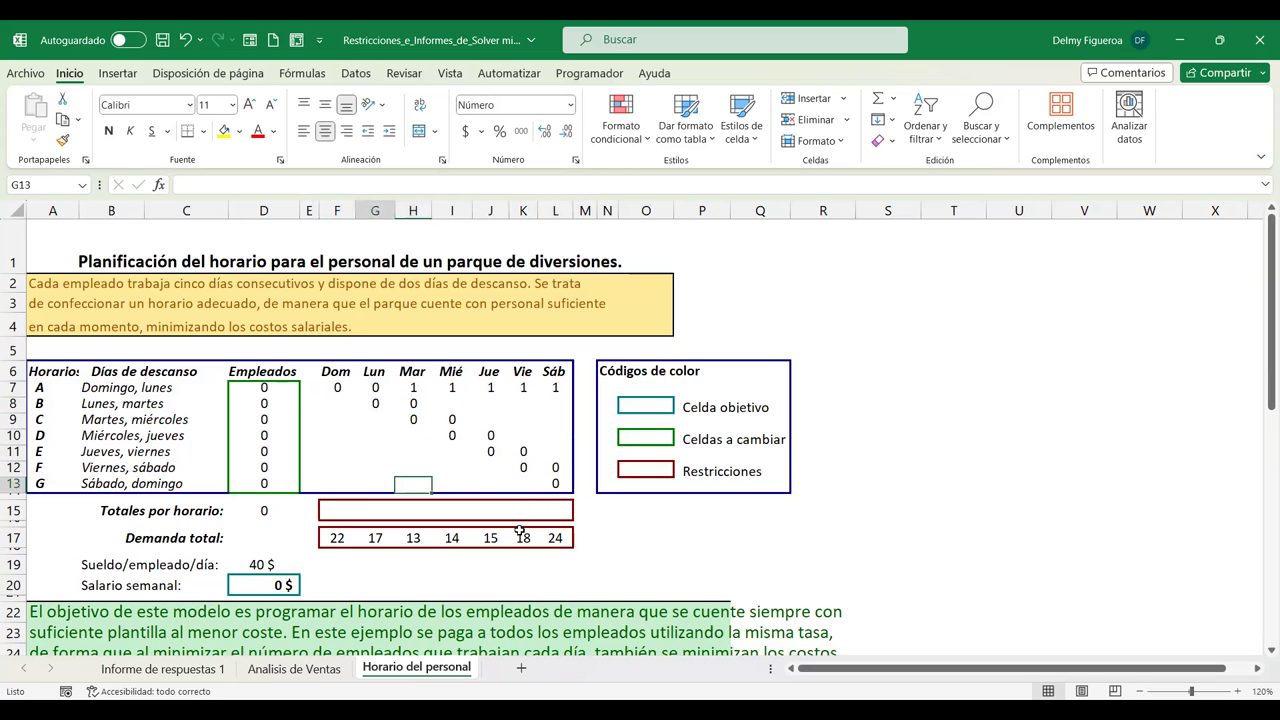
pyautogui.press('Left')
pyautogui.press('Left')
pyautogui.write('0')
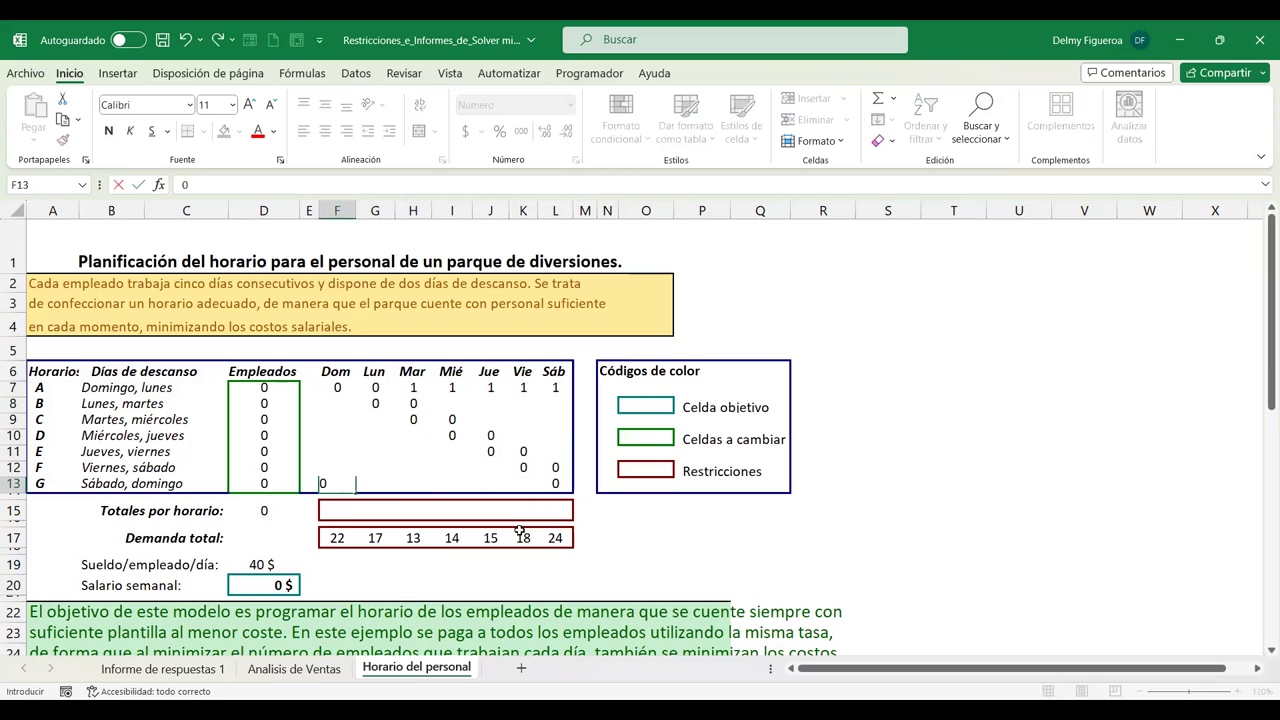
pyautogui.press('Right')
# Try filling a block of schedule cells with 1 using Ctrl+Enter, then undo it.
pyautogui.press('Up')
pyautogui.press('Up')
pyautogui.press('Up')
pyautogui.press('Up')
pyautogui.press('Up')
pyautogui.press('Left')
pyautogui.hotkey('shift', 'Right')
pyautogui.hotkey('shift', 'Right')
pyautogui.hotkey('shift', 'Right')
pyautogui.hotkey('shift', 'Right')
pyautogui.hotkey('shift', 'Right')
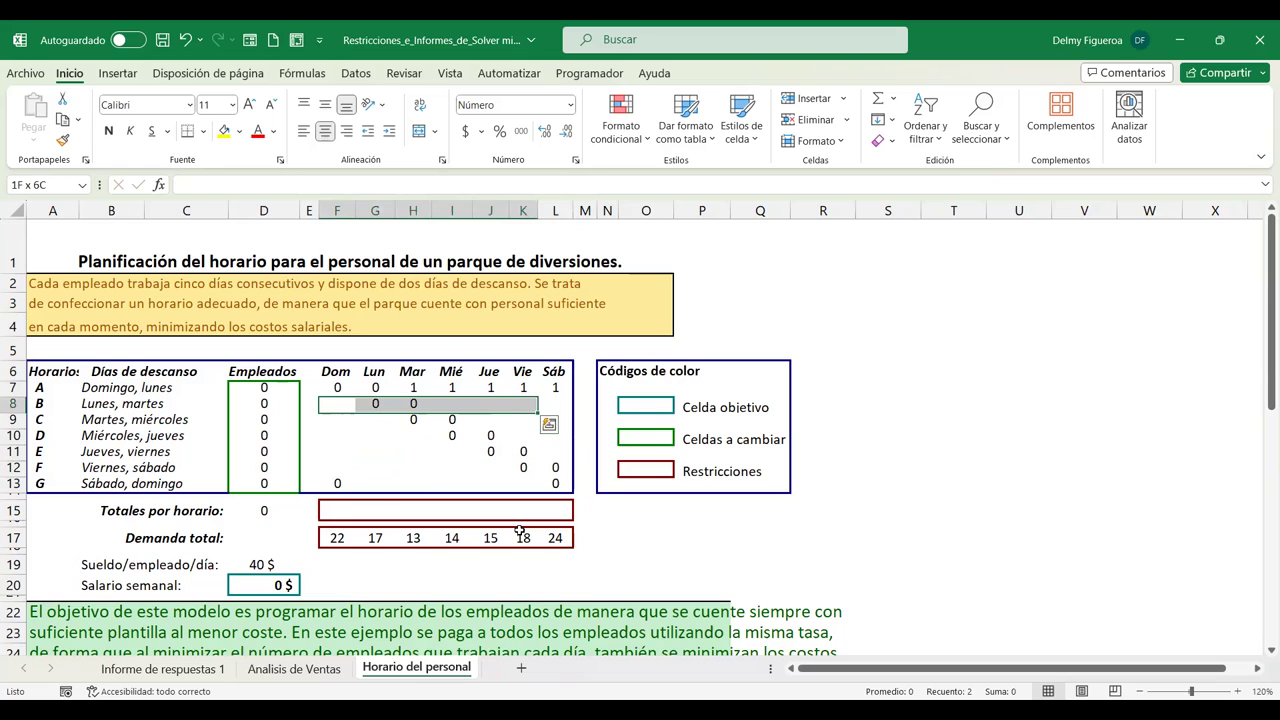
pyautogui.hotkey('shift', 'Right')
pyautogui.hotkey('shift', 'Down')
pyautogui.hotkey('shift', 'Down')
pyautogui.hotkey('shift', 'Down')
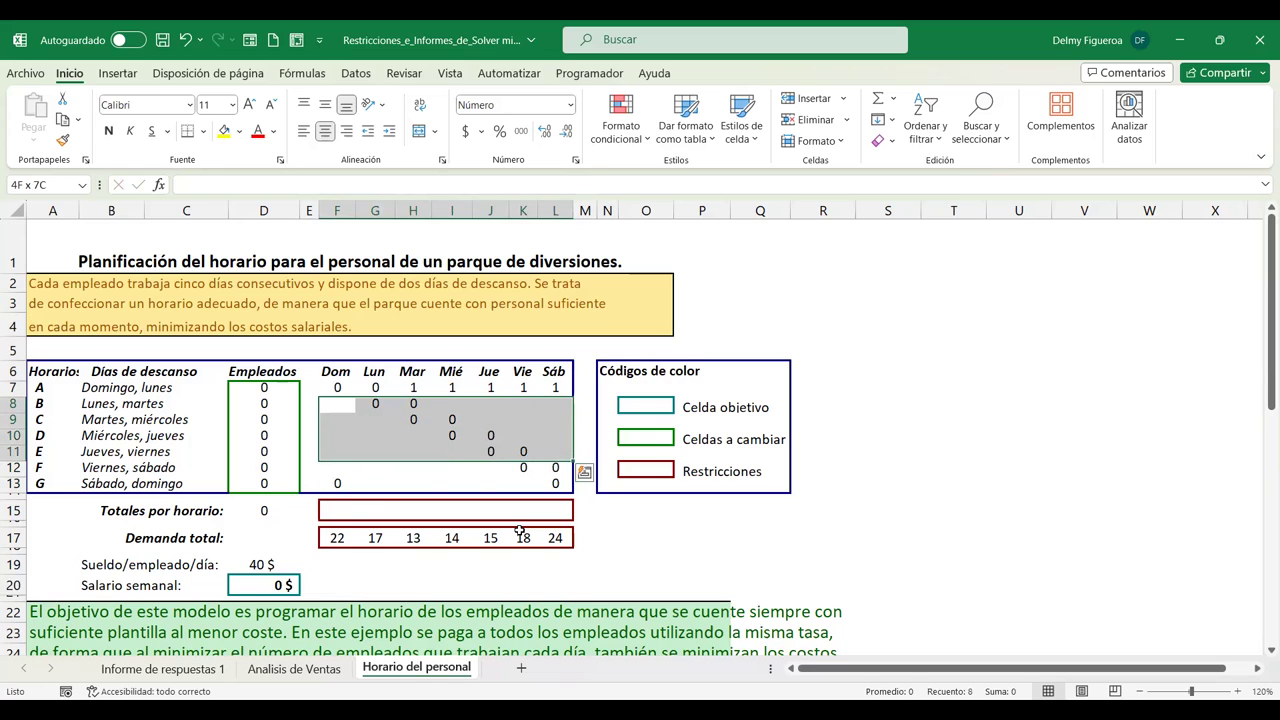
pyautogui.hotkey('shift', 'Down')
pyautogui.hotkey('shift', 'Down')
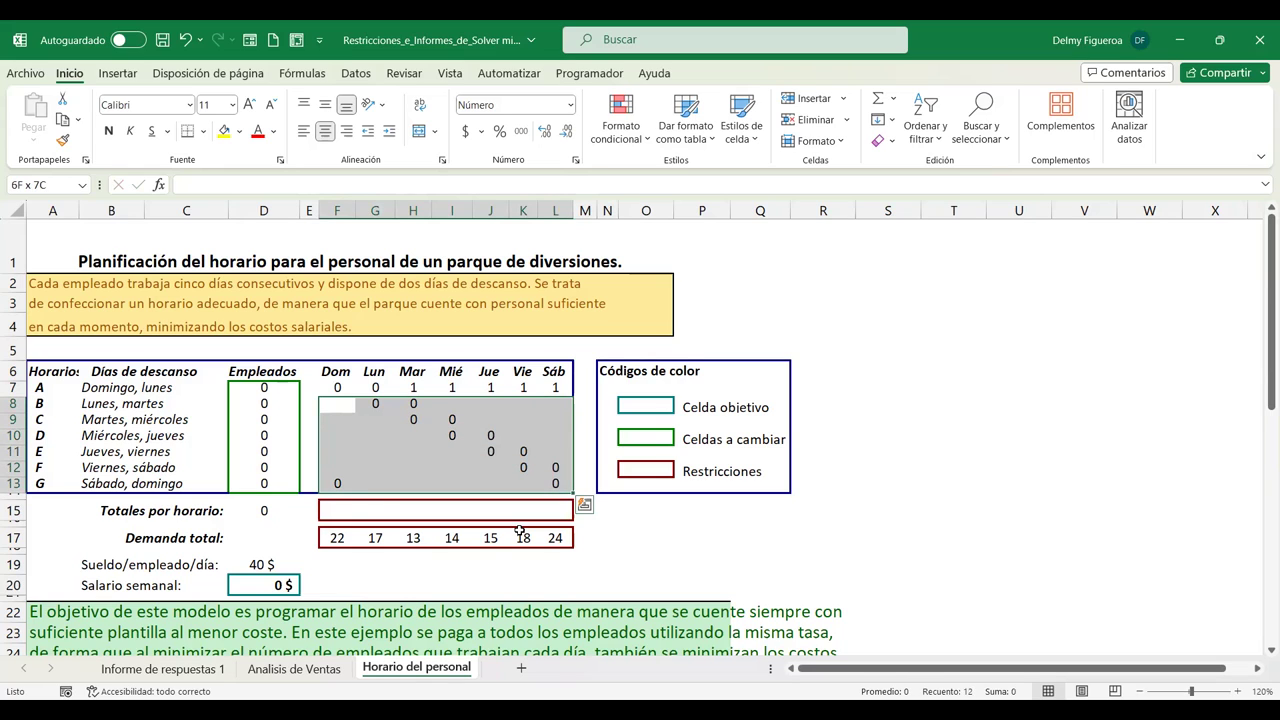
pyautogui.write('1')
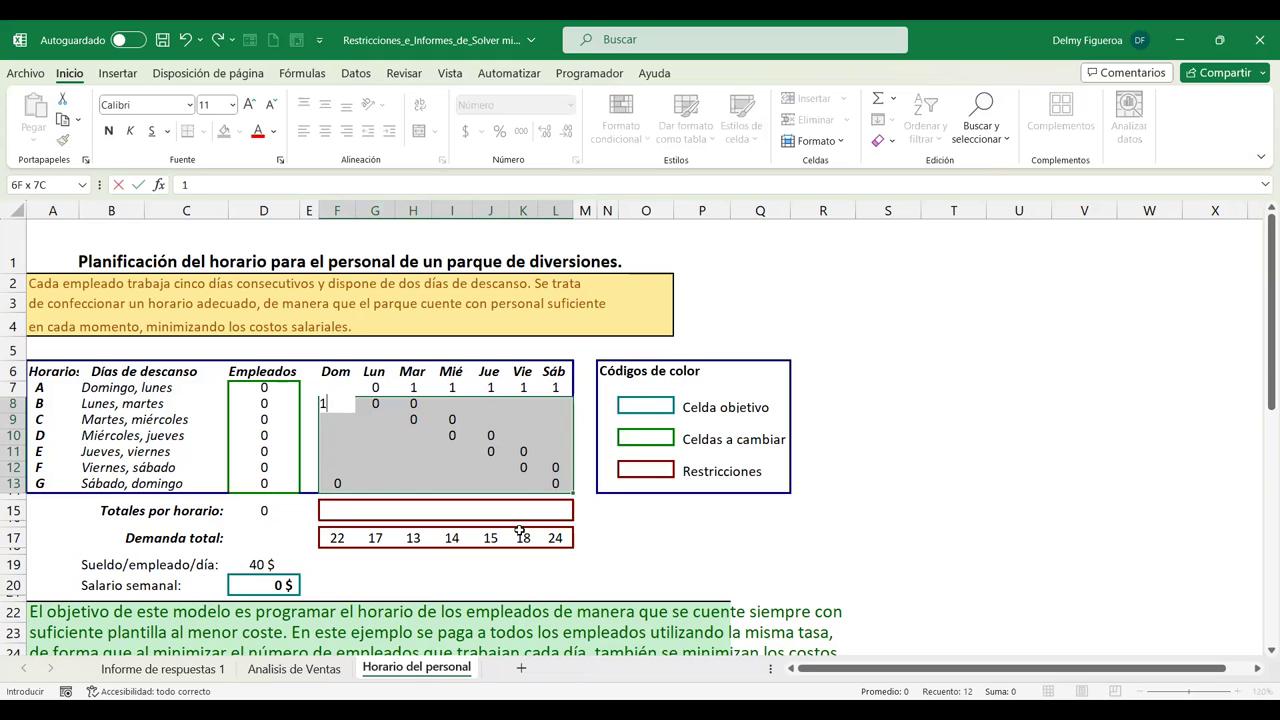
pyautogui.hotkey('ctrl', 'Return')
pyautogui.hotkey('ctrl', 'z')
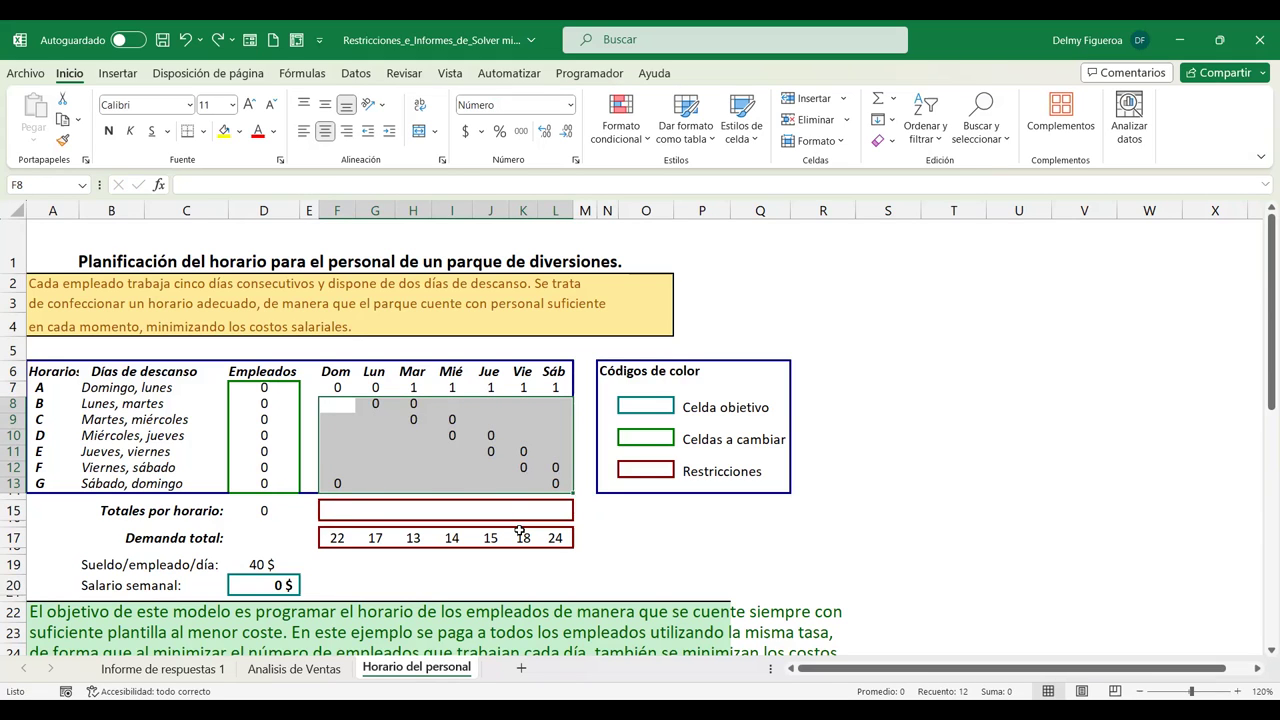
# Select the grid's blank cells with Go To Special (Celdas en blanco) and fill them with 1.
pyautogui.press('F5')
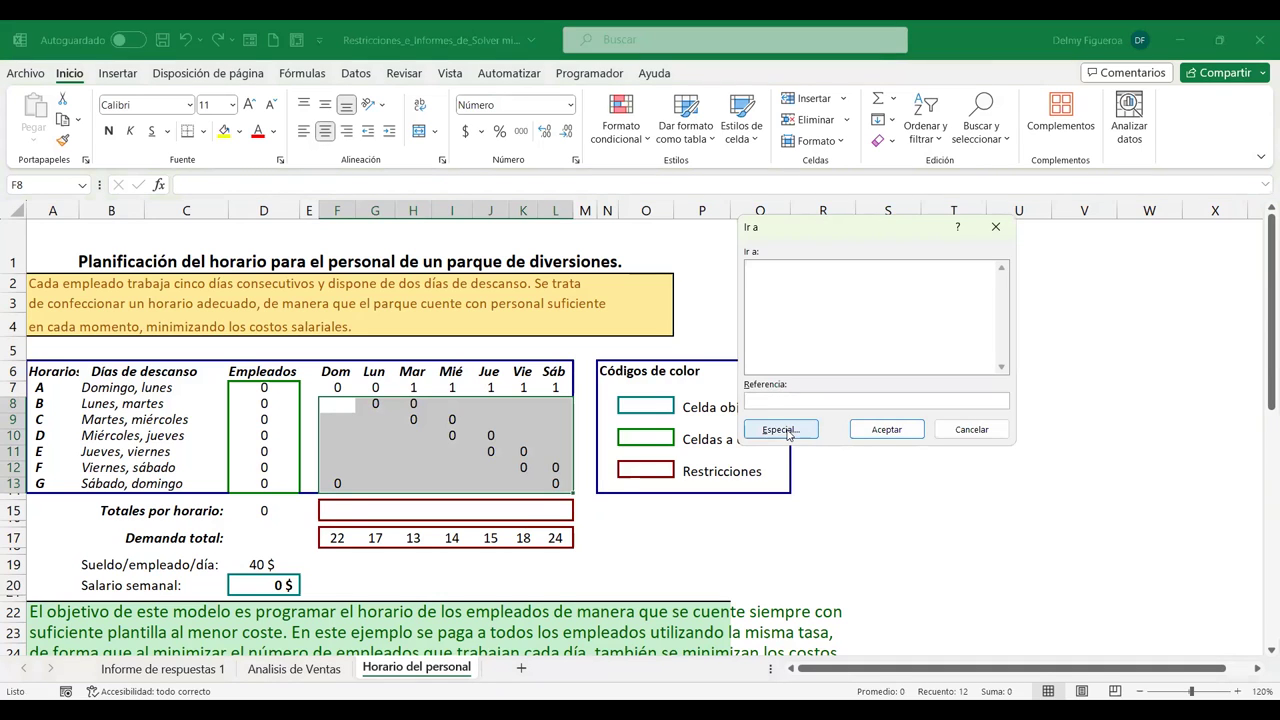
pyautogui.click(782, 430)
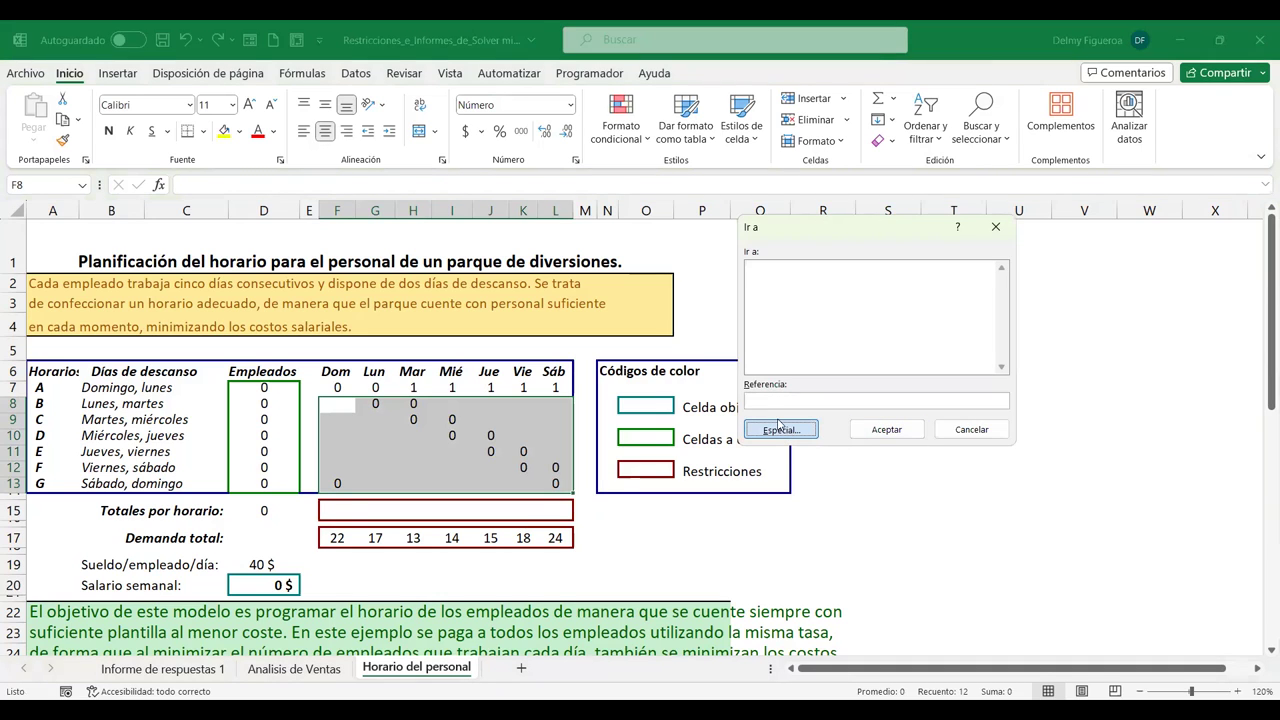
pyautogui.click(751, 362)
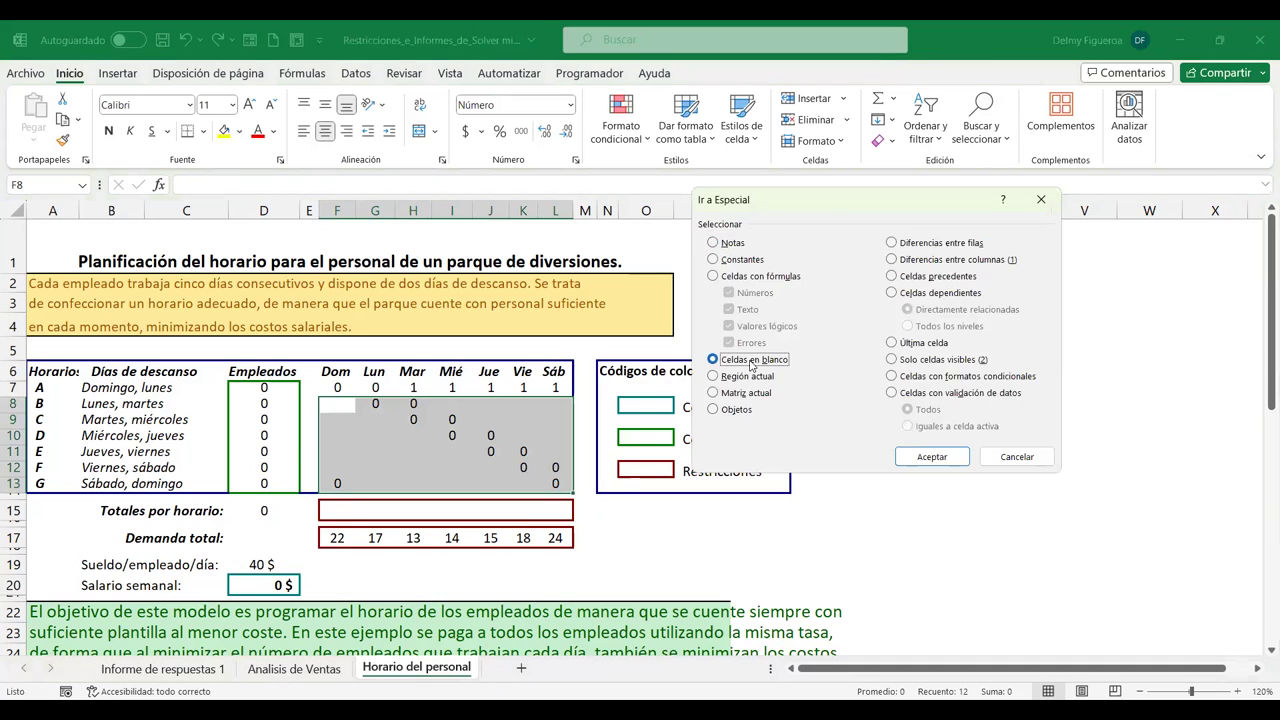
pyautogui.click(931, 456)
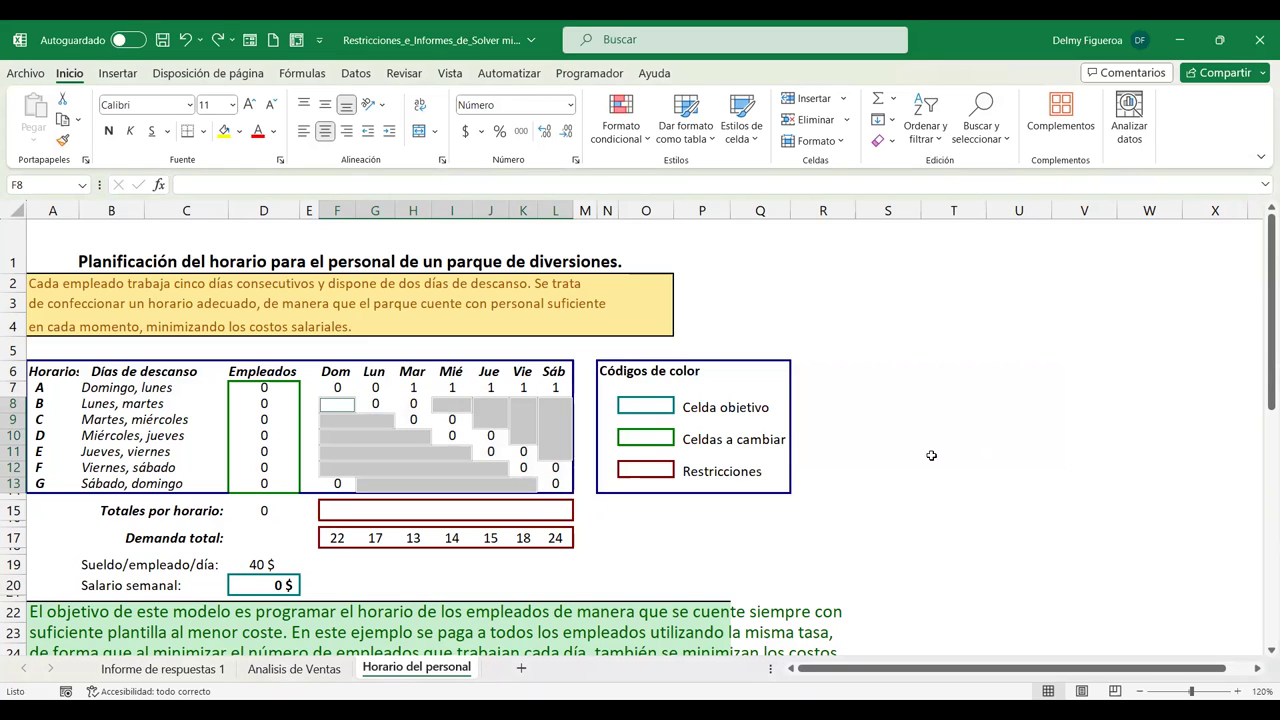
pyautogui.write('1')
pyautogui.hotkey('ctrl', 'Return')
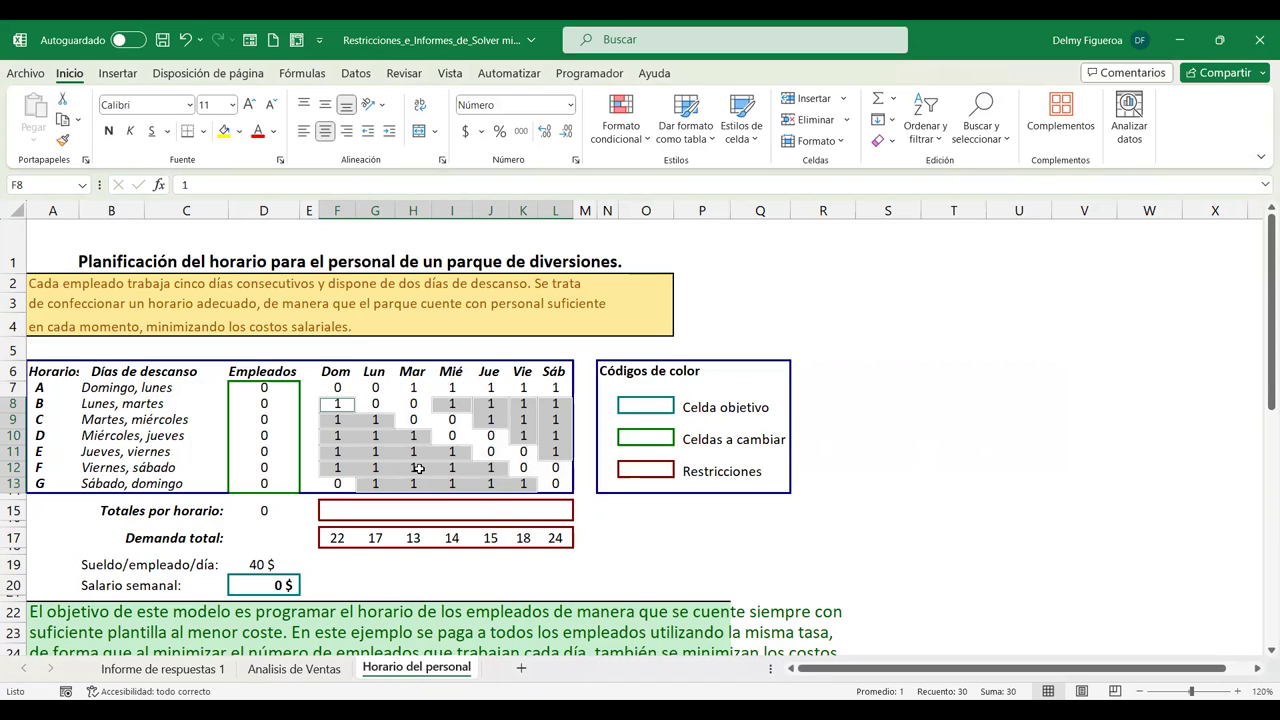
# Walk through D7 and the Domingo column values, then select the Domingo total cell F15.
pyautogui.click(418, 469)
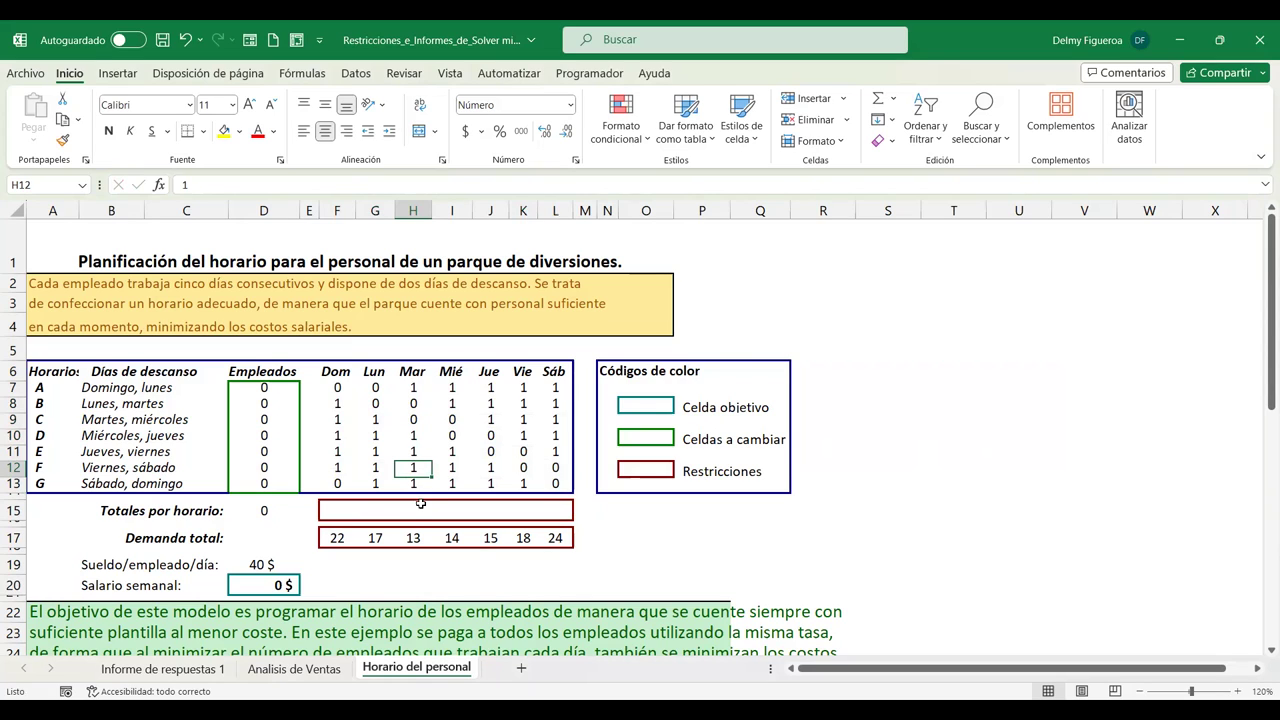
pyautogui.click(328, 515)
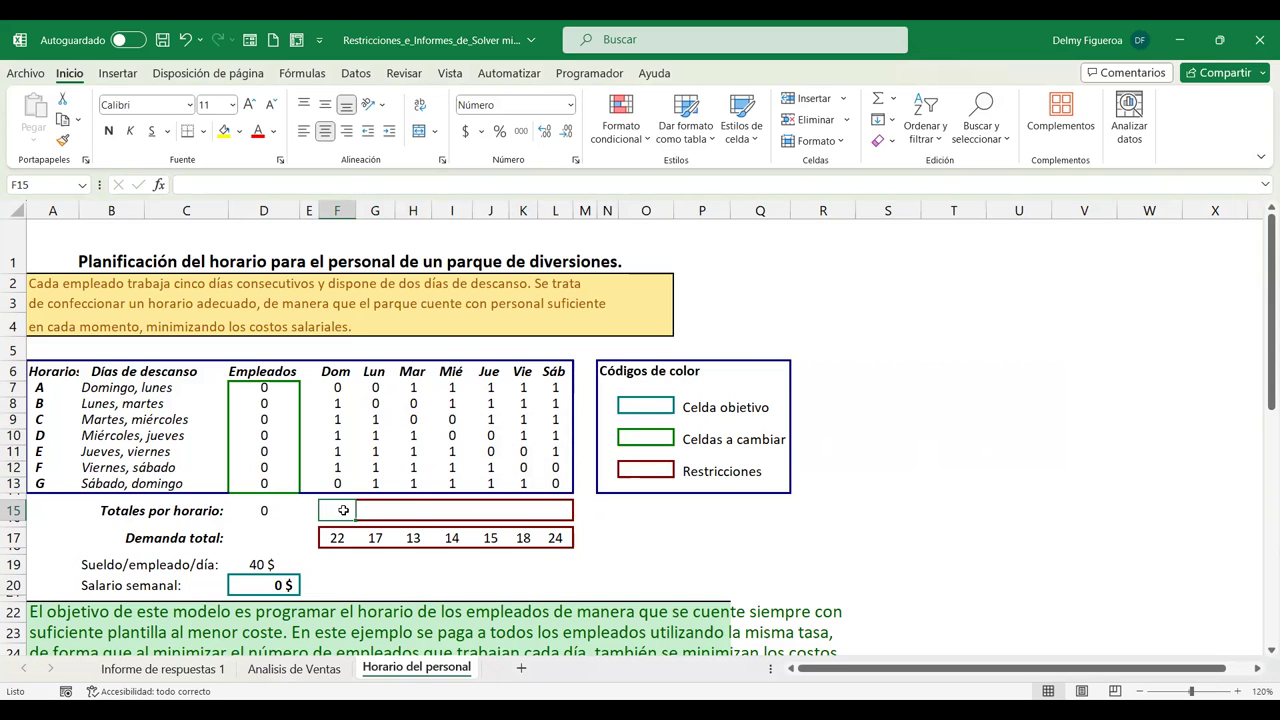
pyautogui.click(266, 389)
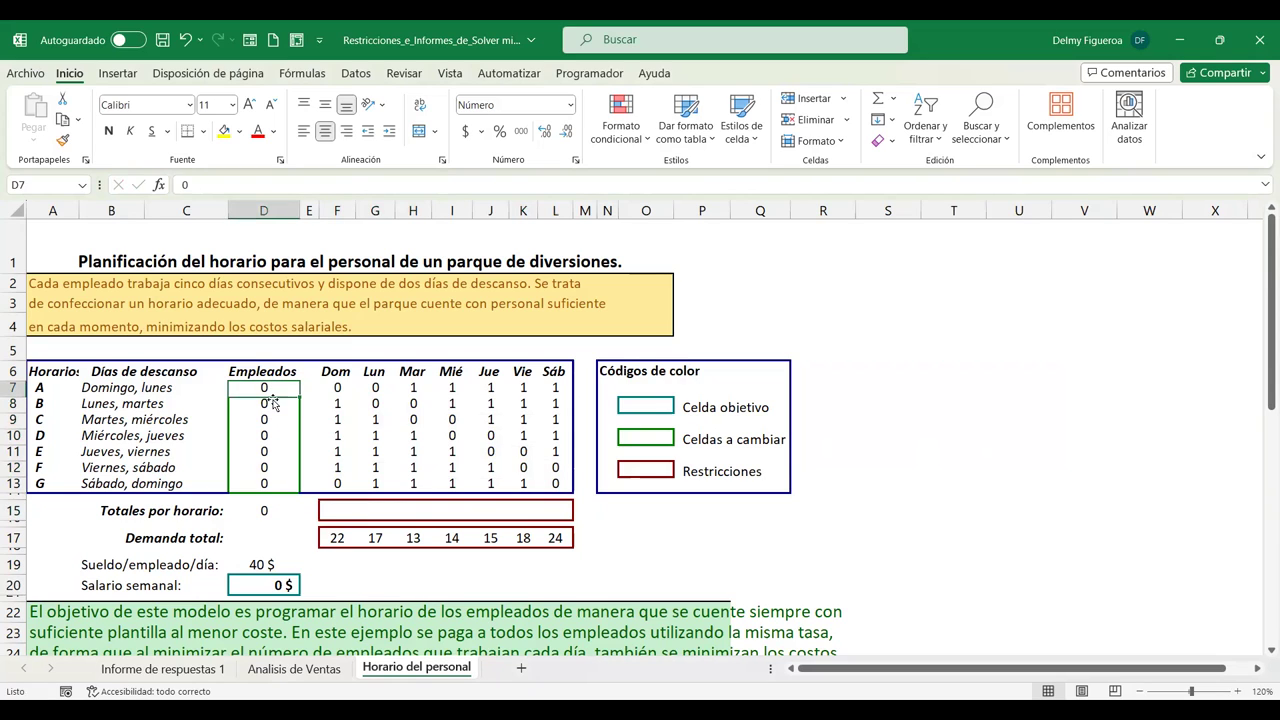
pyautogui.click(335, 387)
pyautogui.click(337, 403)
pyautogui.click(337, 419)
pyautogui.click(337, 435)
pyautogui.click(336, 467)
pyautogui.click(339, 510)
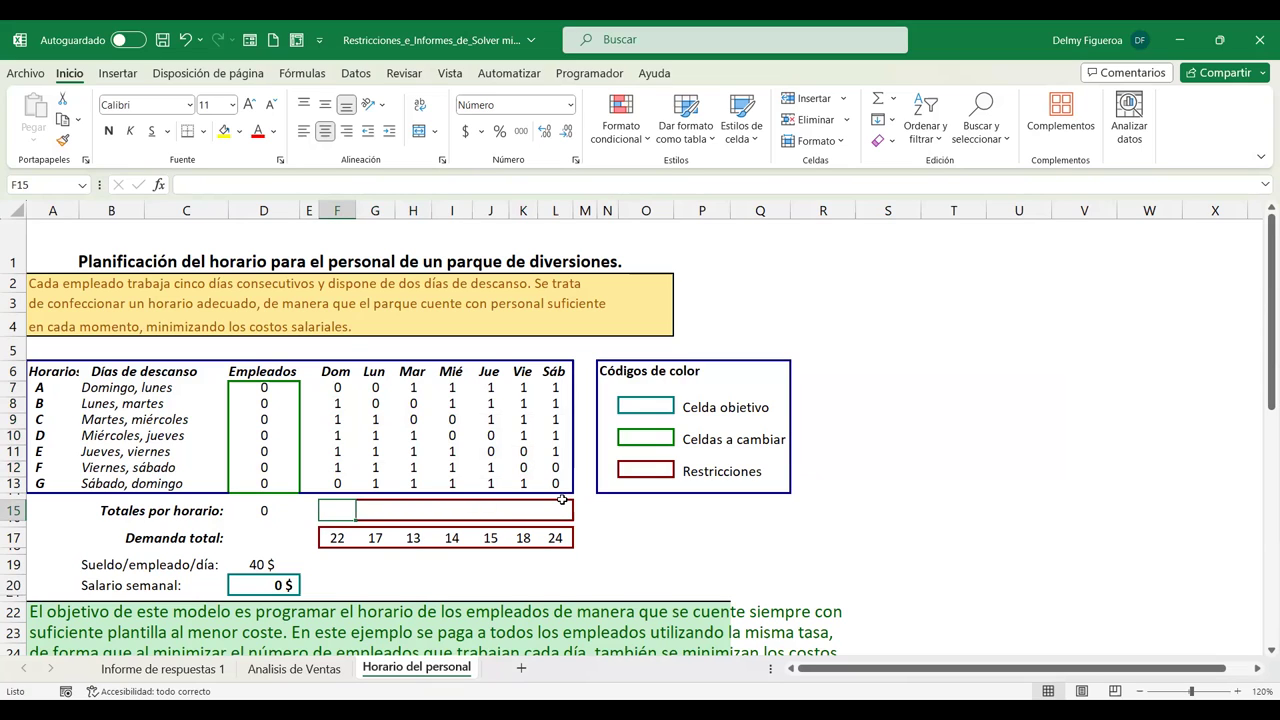
# Enter =D7*F7+D8*F8+D9*F9 in F15 as a partial Domingo total.
pyautogui.write('=')
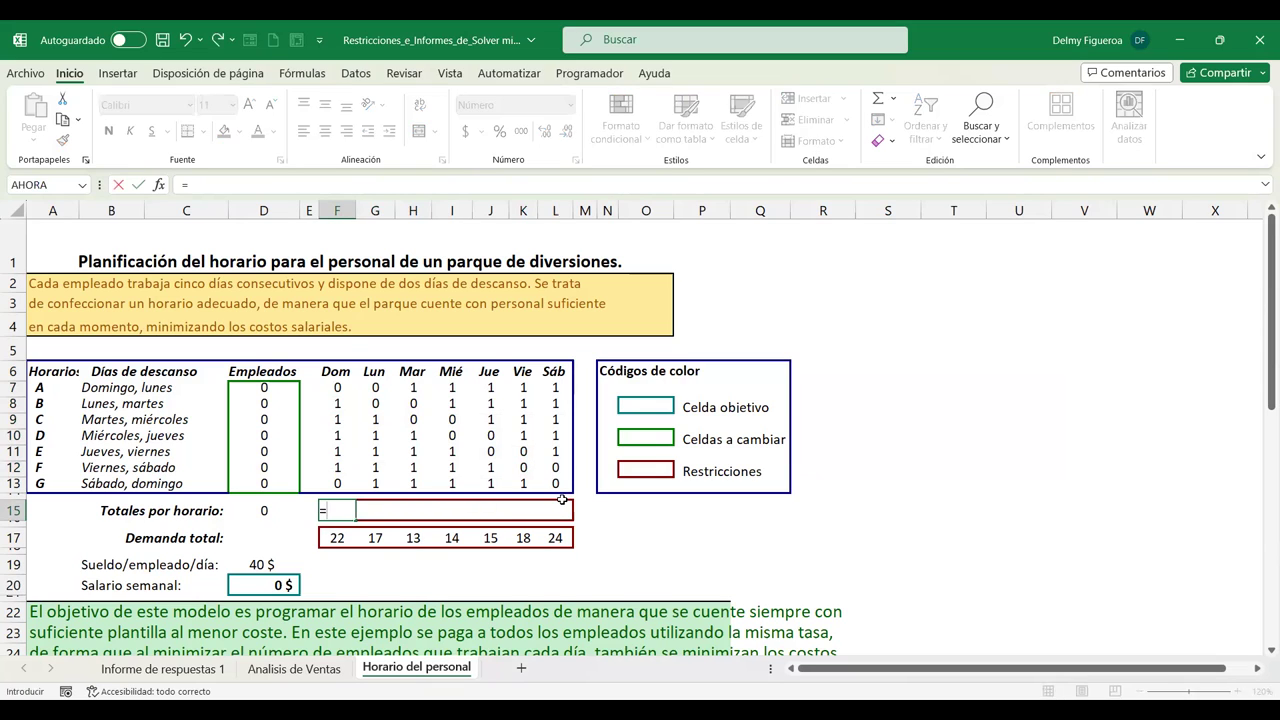
pyautogui.click(275, 393)
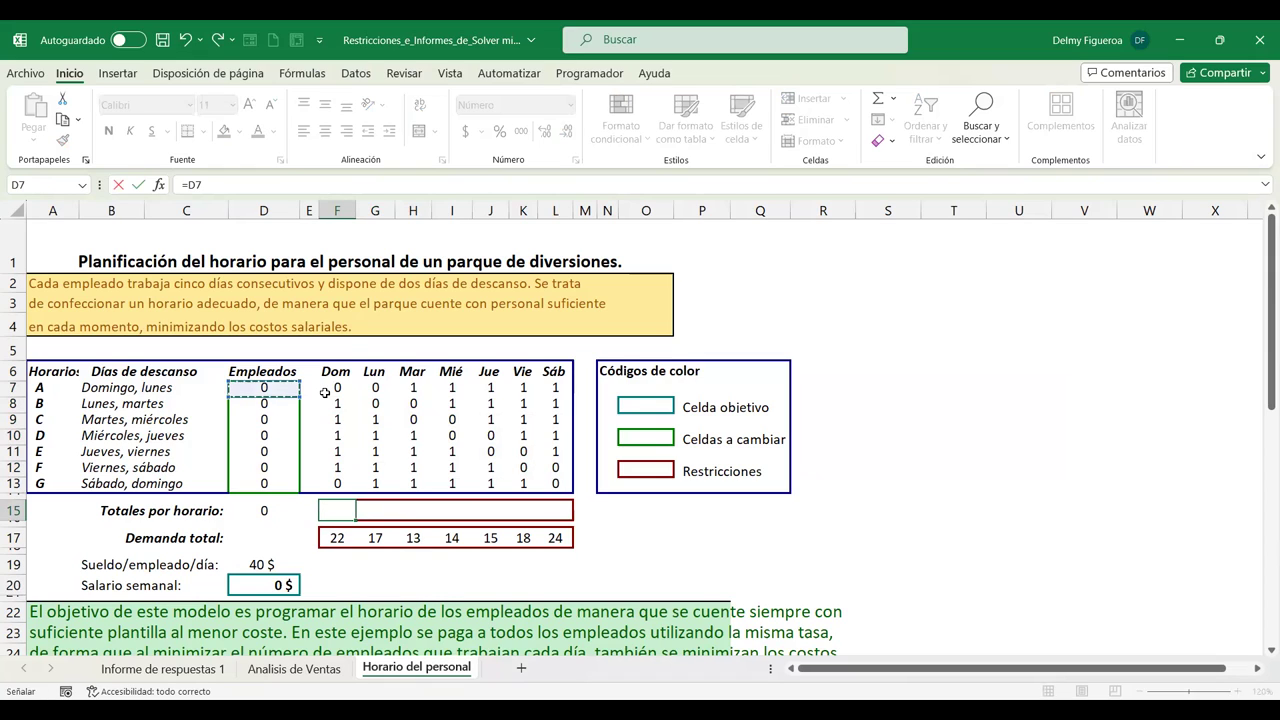
pyautogui.keyDown('shift'); pyautogui.click(325, 393); pyautogui.keyUp('shift')
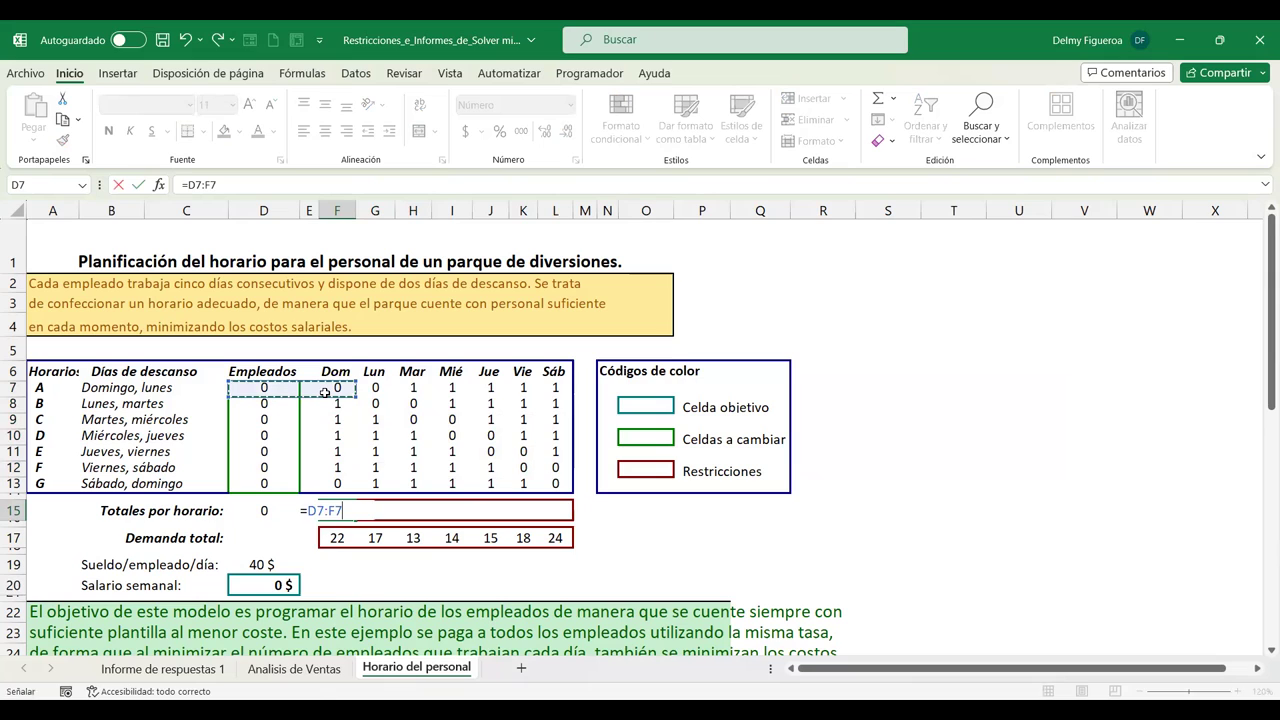
pyautogui.press('BackSpace')
pyautogui.press('BackSpace')
pyautogui.press('BackSpace')
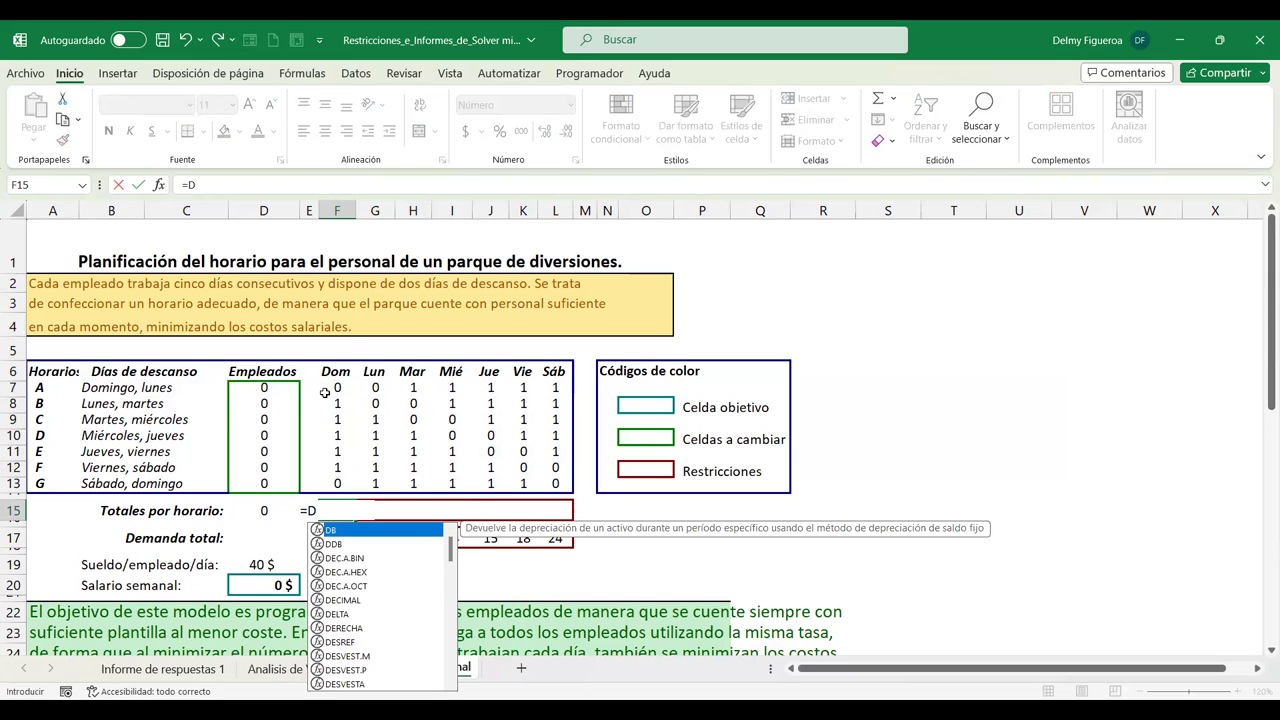
pyautogui.write('7*')
pyautogui.click(337, 387)
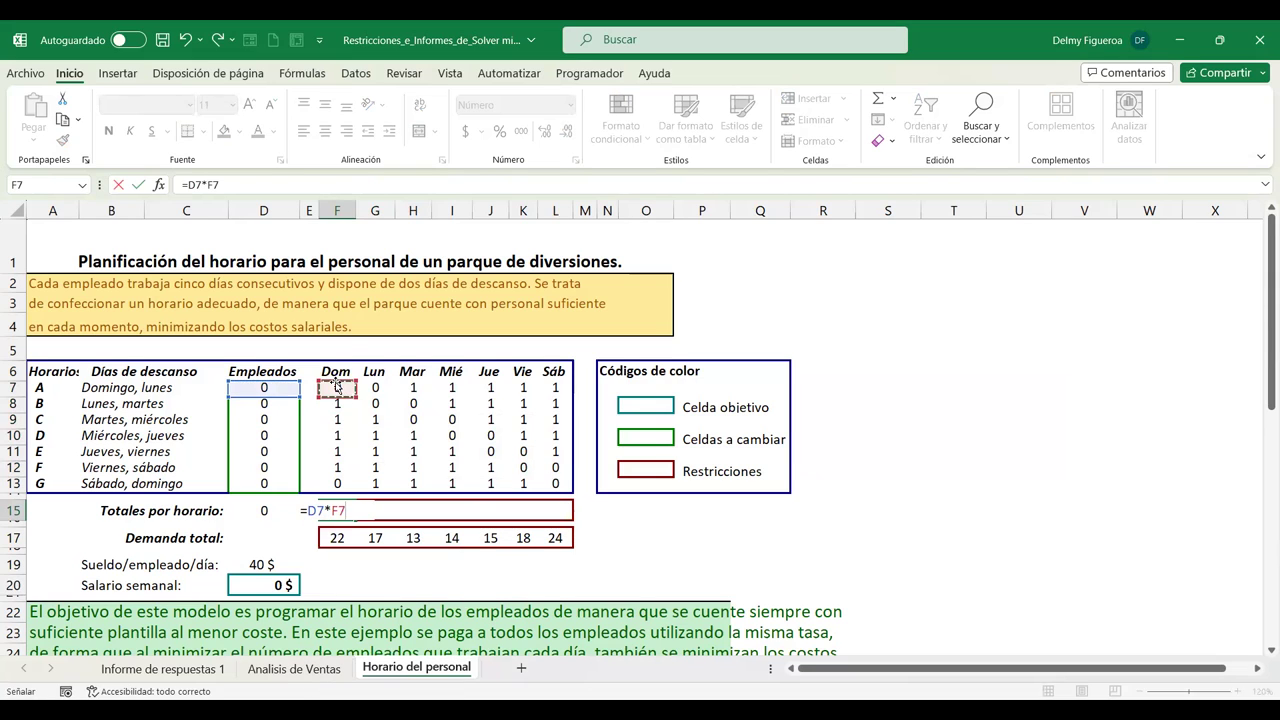
pyautogui.write('+')
pyautogui.click(268, 405)
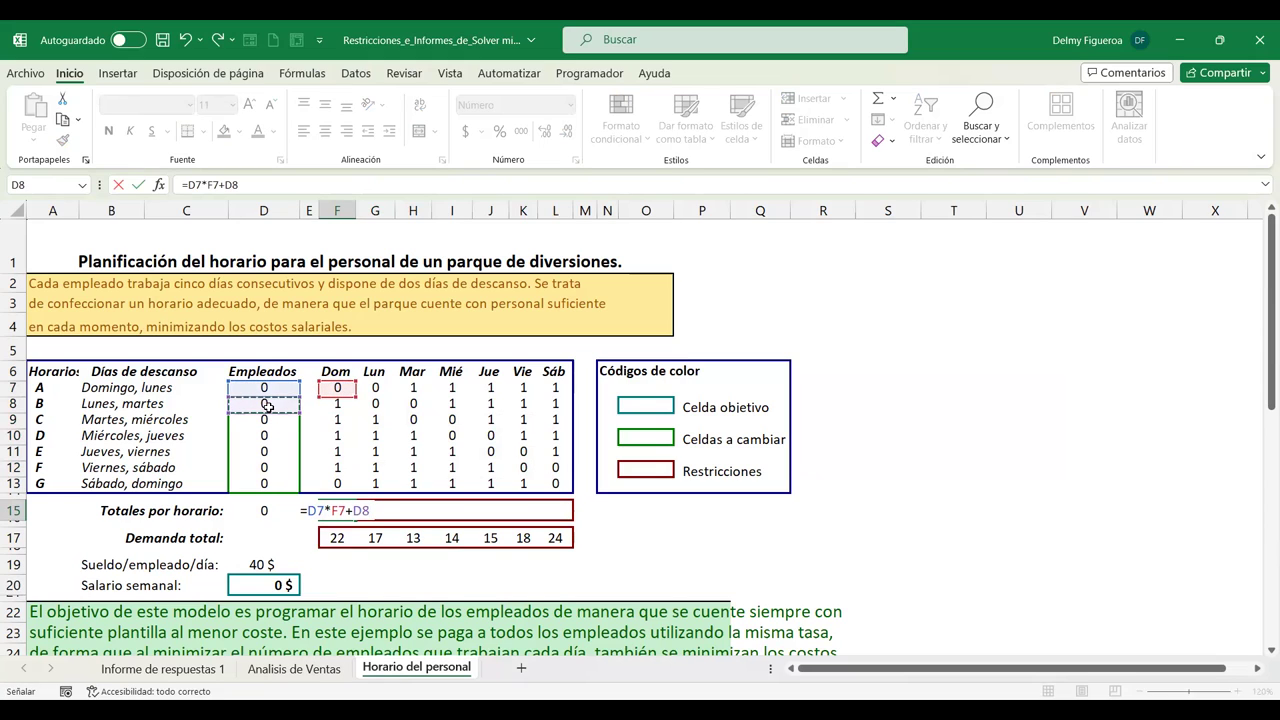
pyautogui.write('*')
pyautogui.click(338, 405)
pyautogui.write('+')
pyautogui.click(267, 421)
pyautogui.write('*')
pyautogui.click(338, 420)
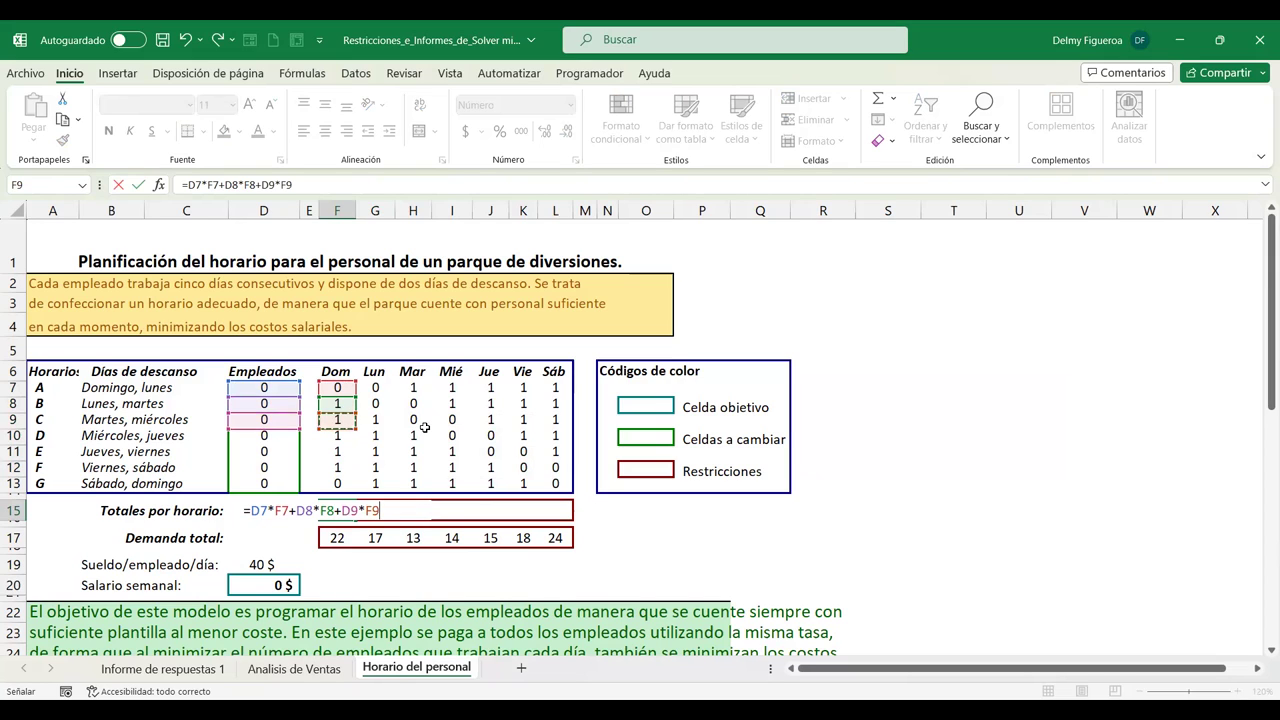
pyautogui.press('Return')
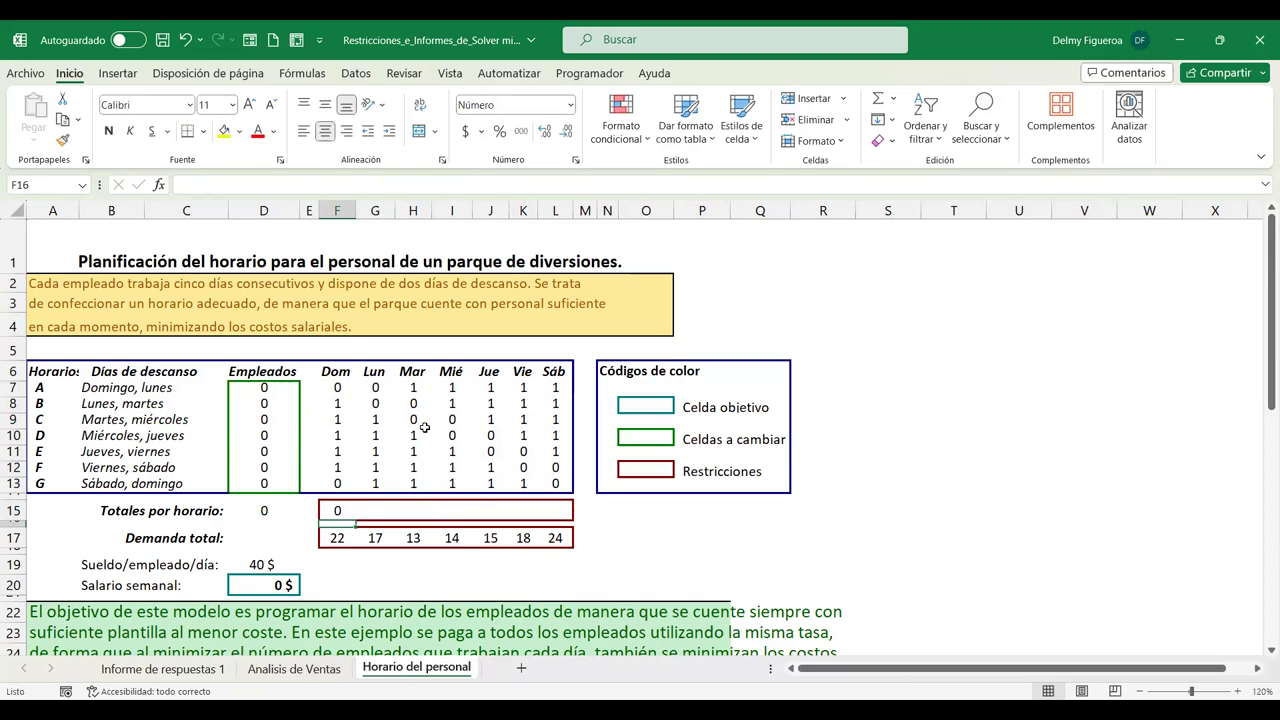
pyautogui.press('Up')
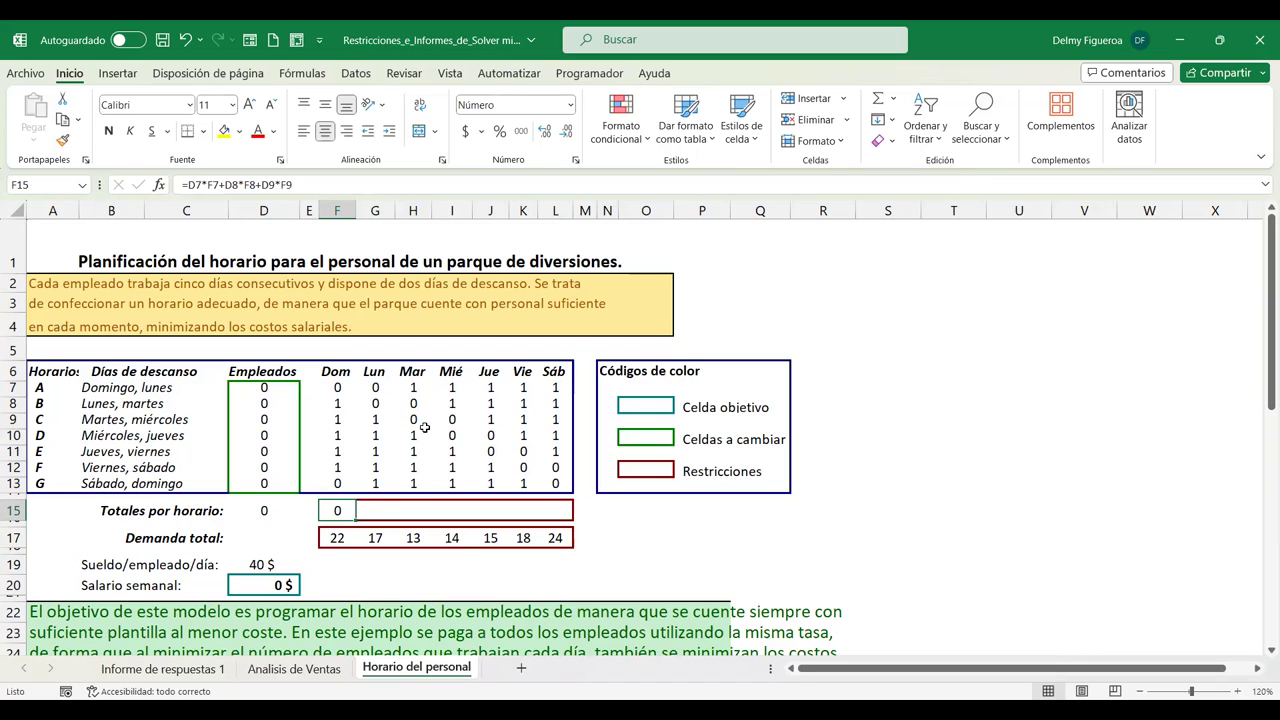
# Rewrite F15 as =SUMAPRODUCTO(D7:D13;F7:F13) and reopen it for editing.
pyautogui.press('F2')
pyautogui.hotkey('shift', 'Home')
pyautogui.write('=')
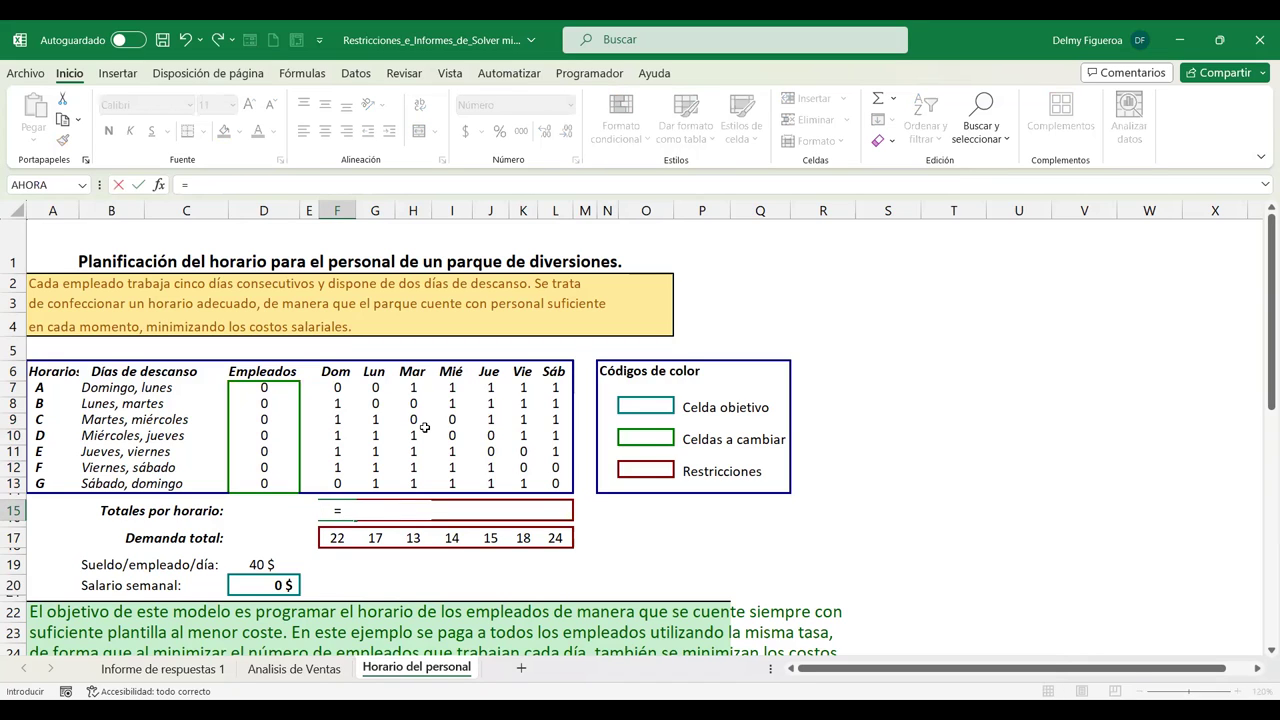
pyautogui.write('suma')
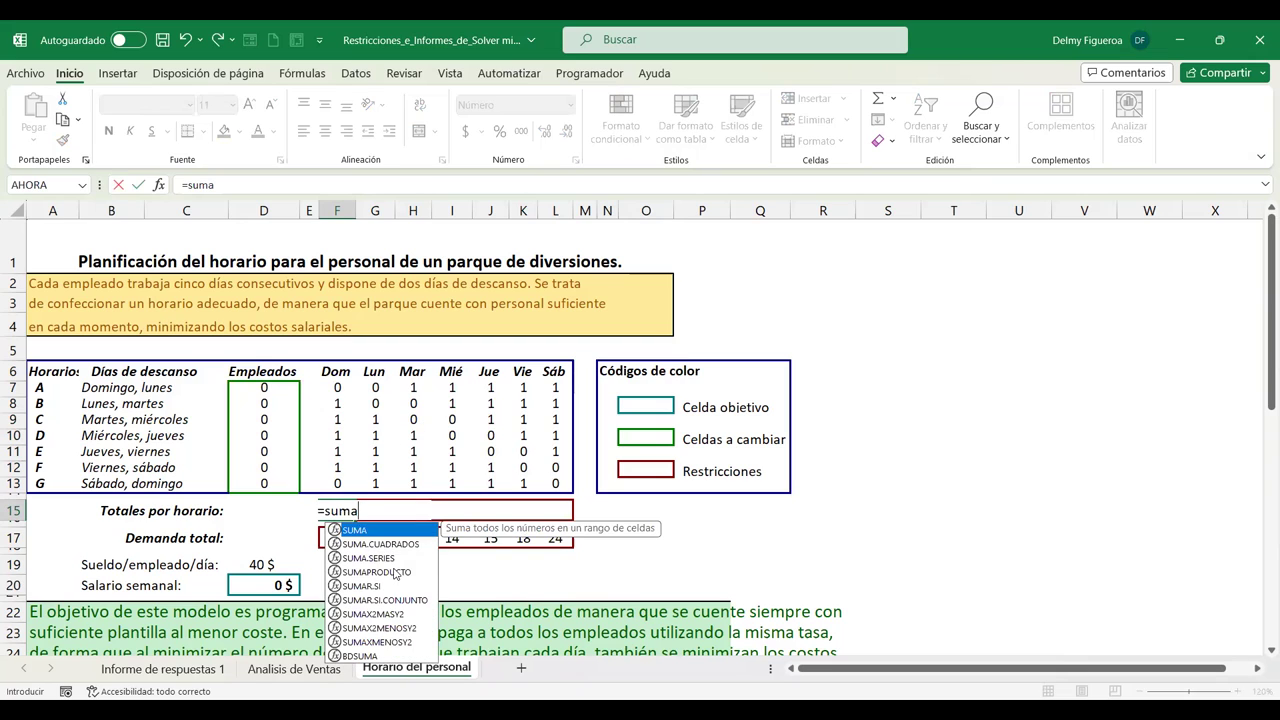
pyautogui.click(394, 571)
pyautogui.doubleClick(394, 571)
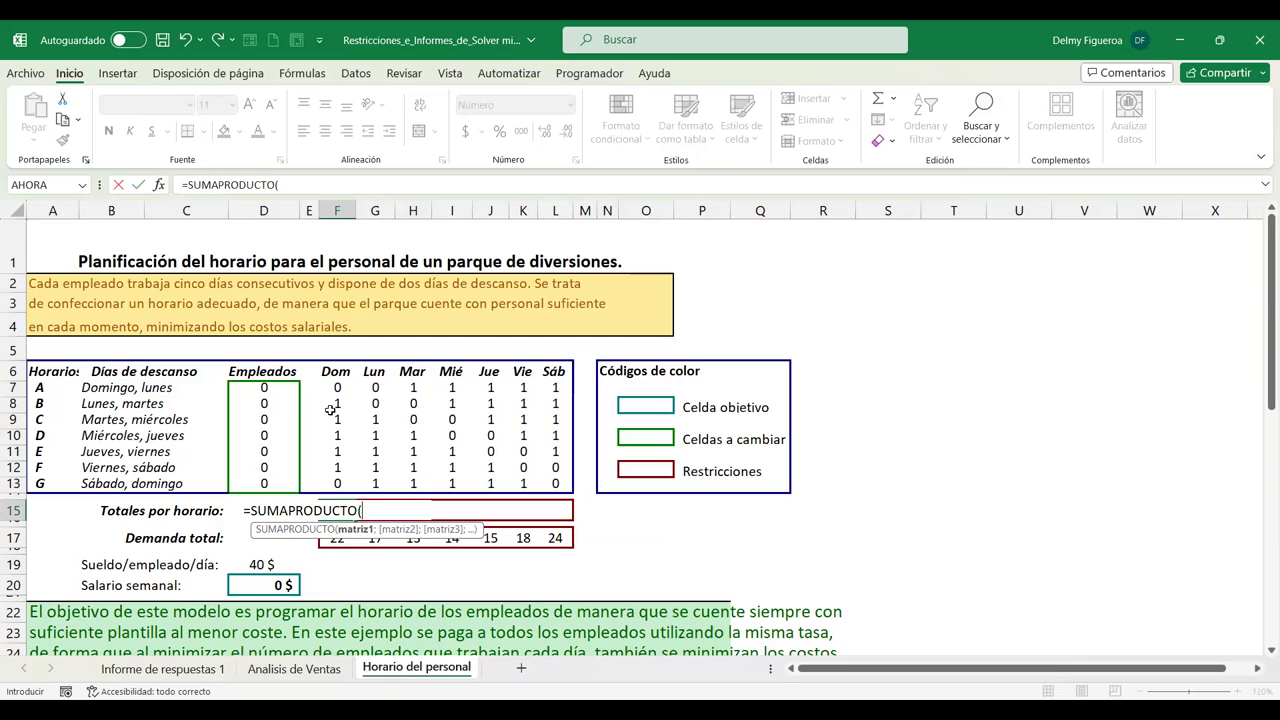
pyautogui.moveTo(268, 388); pyautogui.dragTo(268, 487)
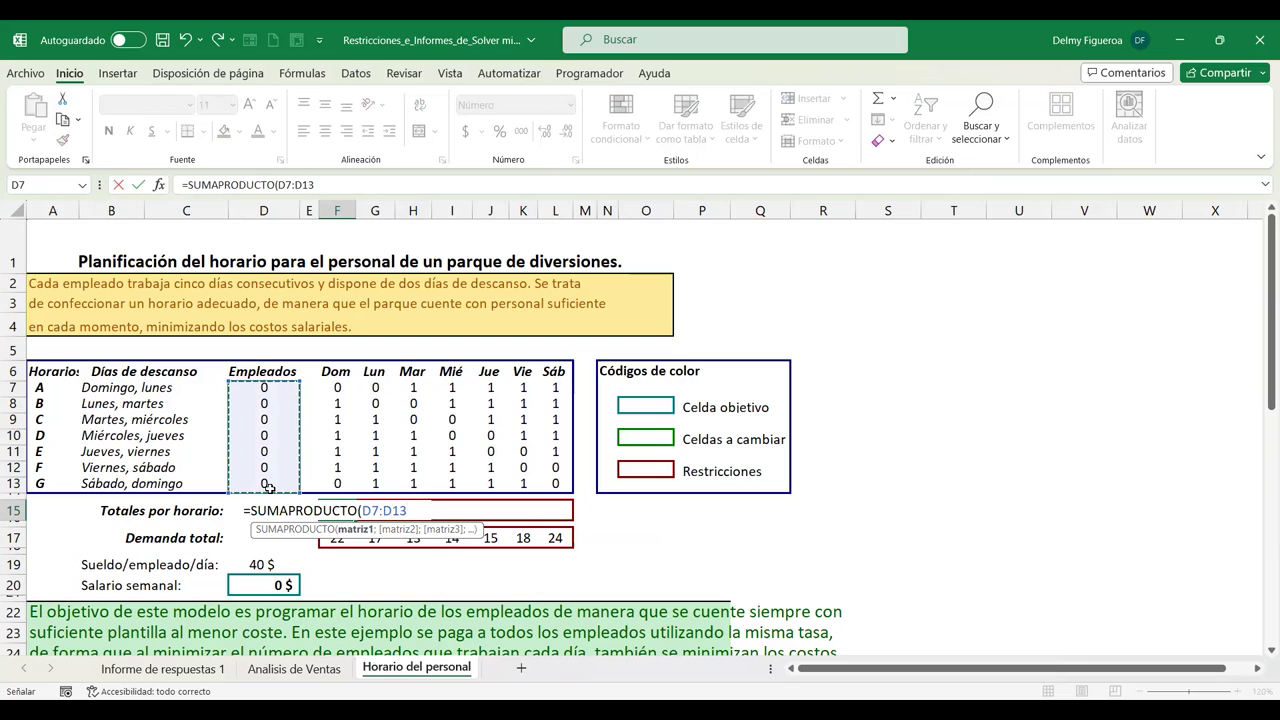
pyautogui.write(';')
pyautogui.moveTo(337, 388)
pyautogui.mouseDown()
pyautogui.moveTo(330, 492)
pyautogui.moveTo(337, 484)
pyautogui.mouseUp()
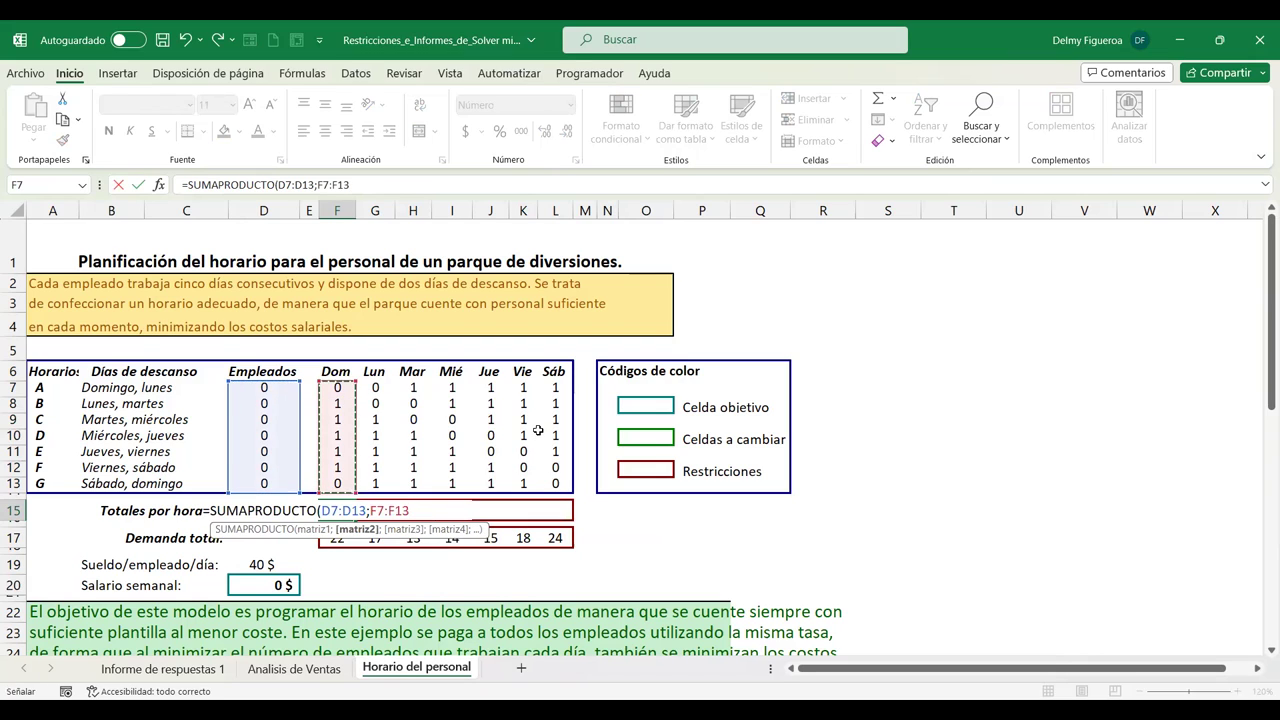
pyautogui.press('Return')
pyautogui.press('Up')
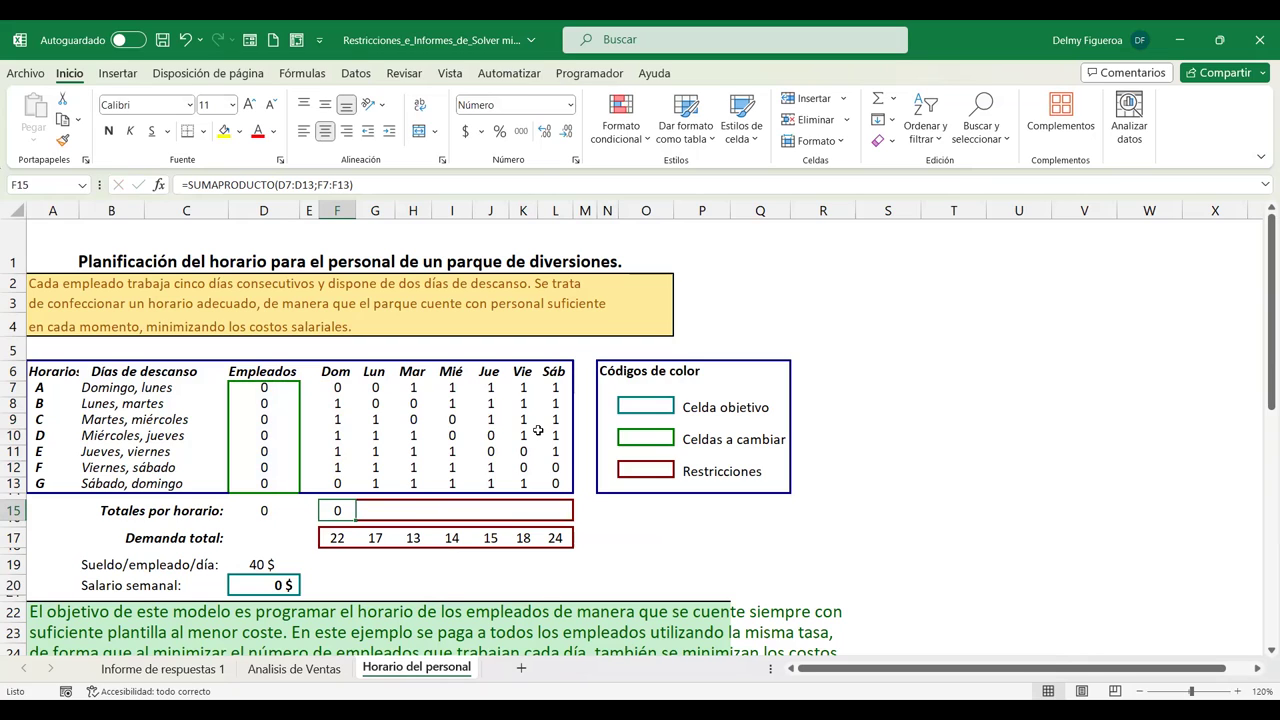
pyautogui.press('F2')
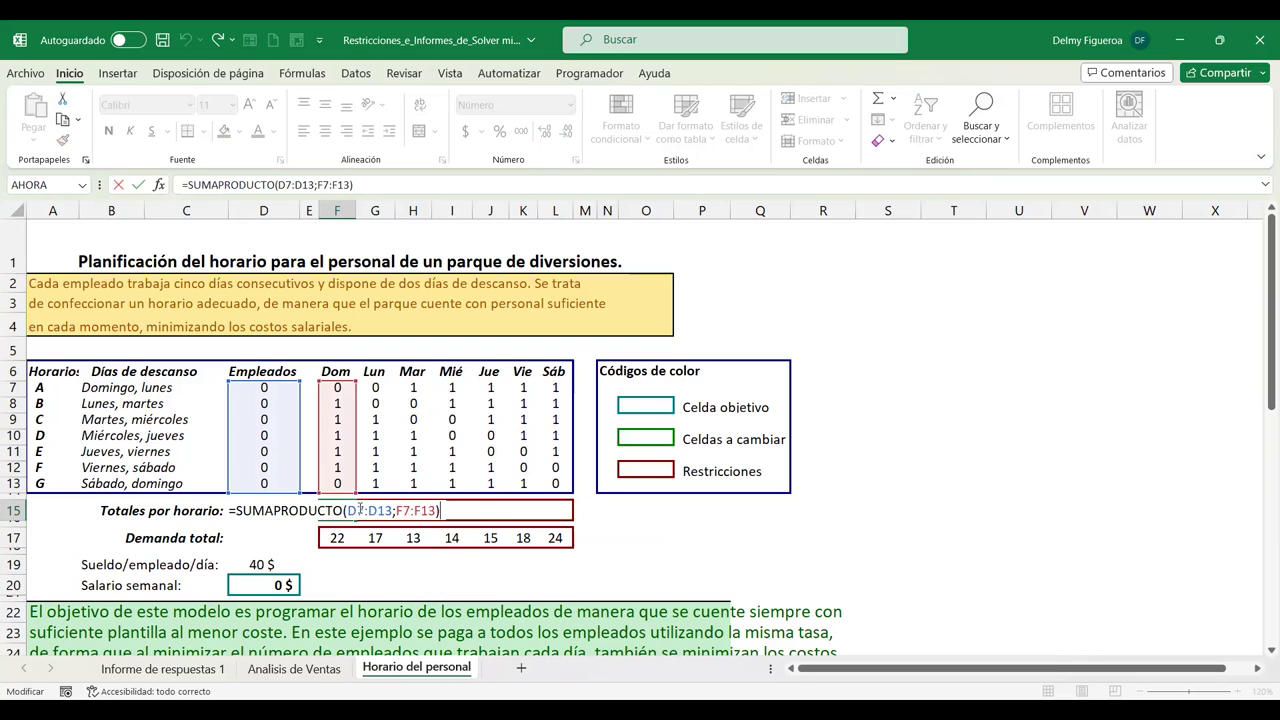
# Lock the employee range as $D$7:$D$13 in F15 and fill the formula across to L15.
pyautogui.click(359, 510)
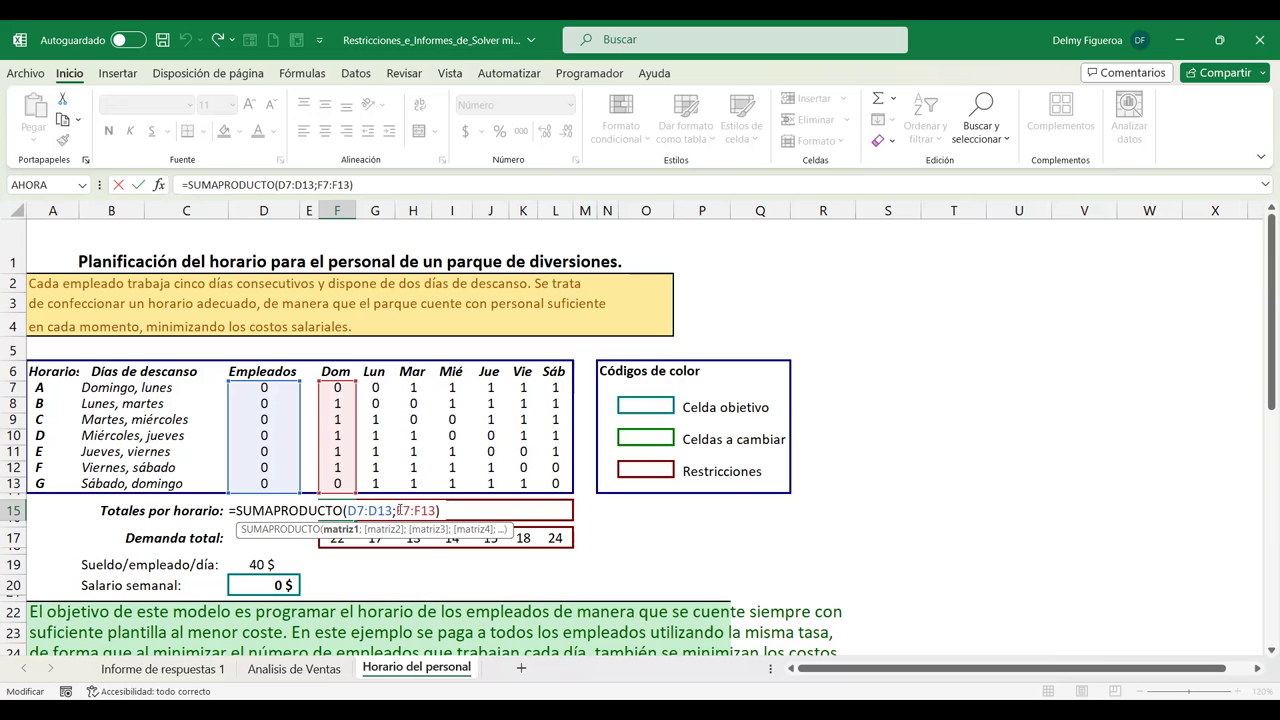
pyautogui.press('Escape')
pyautogui.press('F4')
pyautogui.doubleClick(341, 511)
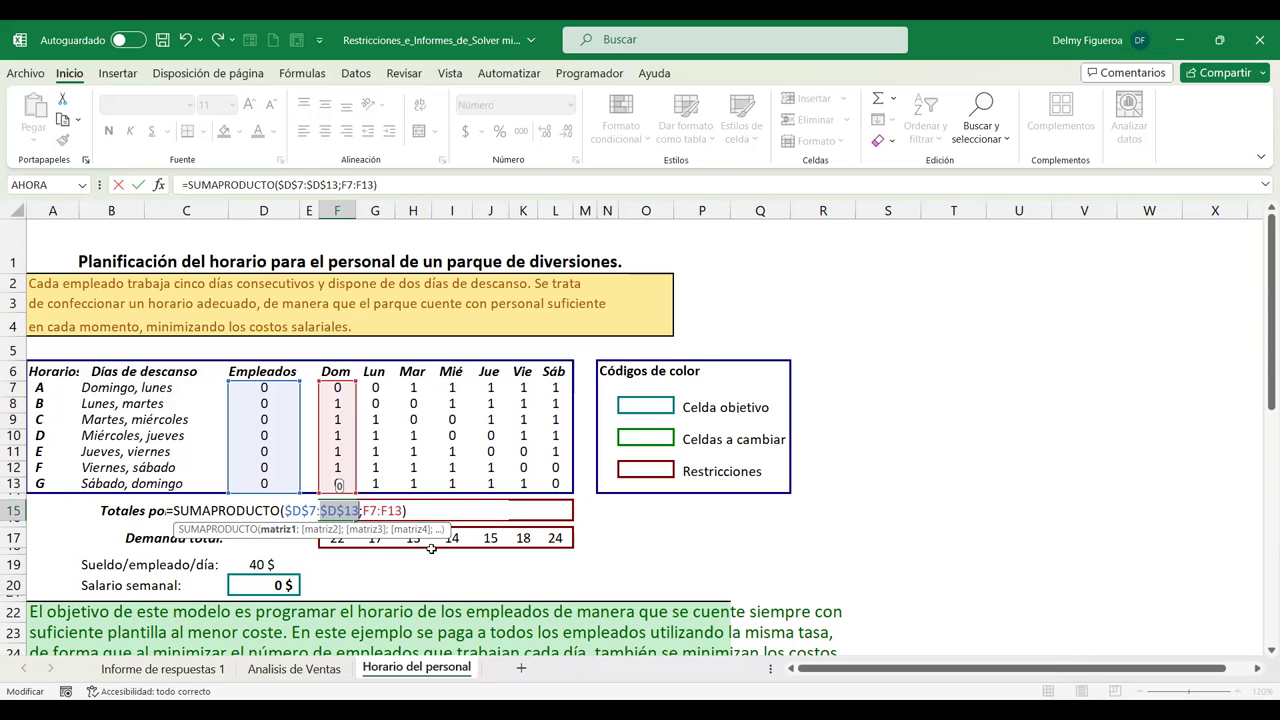
pyautogui.press('Return')
pyautogui.click(340, 510)
pyautogui.moveTo(355, 520); pyautogui.dragTo(570, 517)
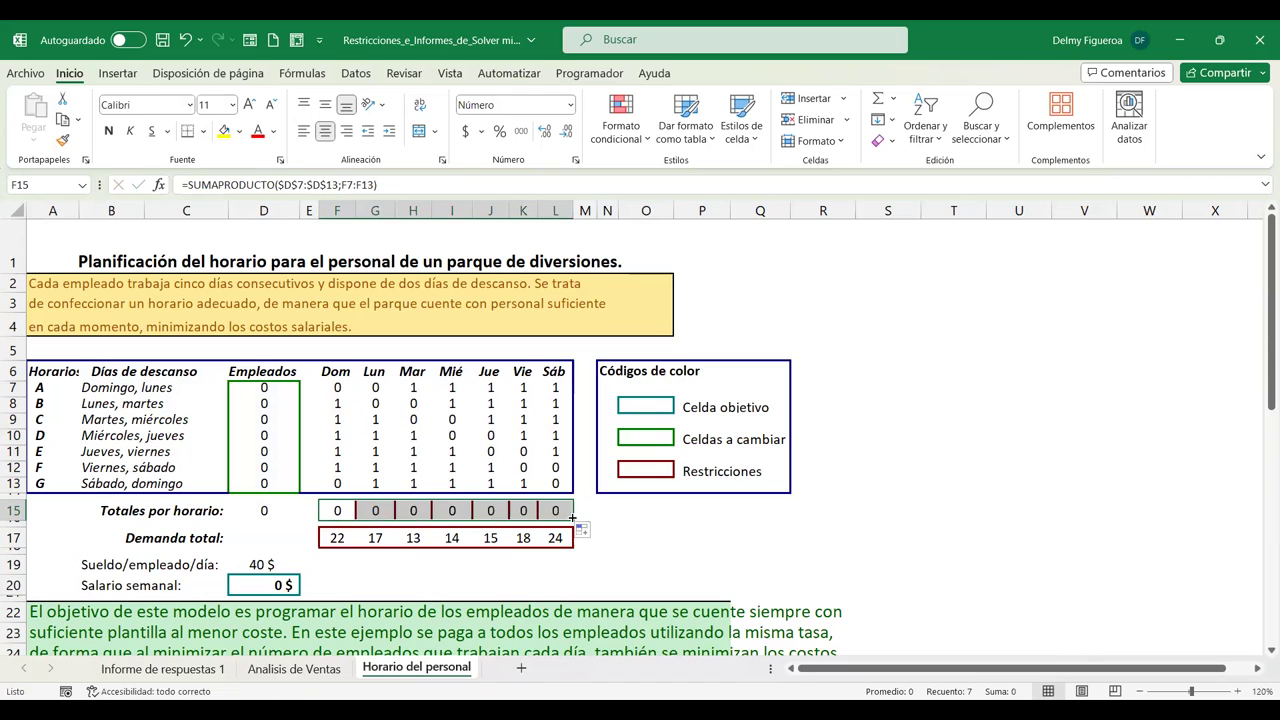
pyautogui.click(590, 531)
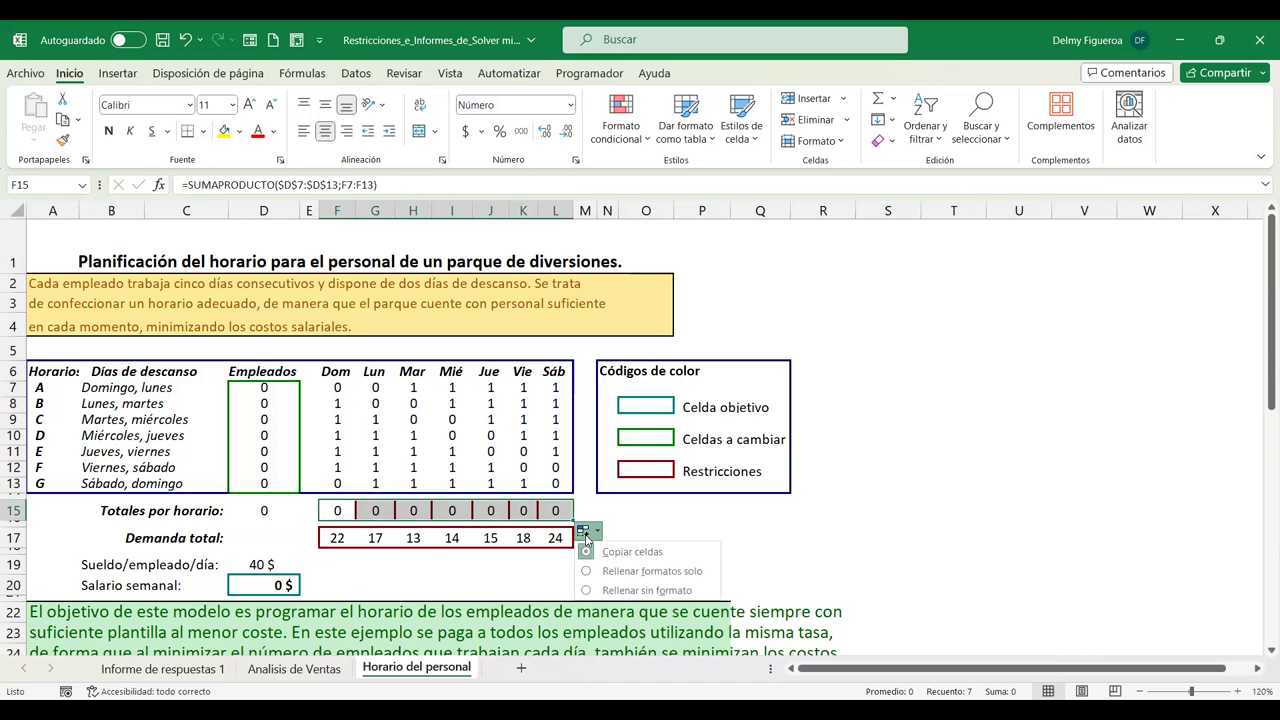
pyautogui.click(657, 592)
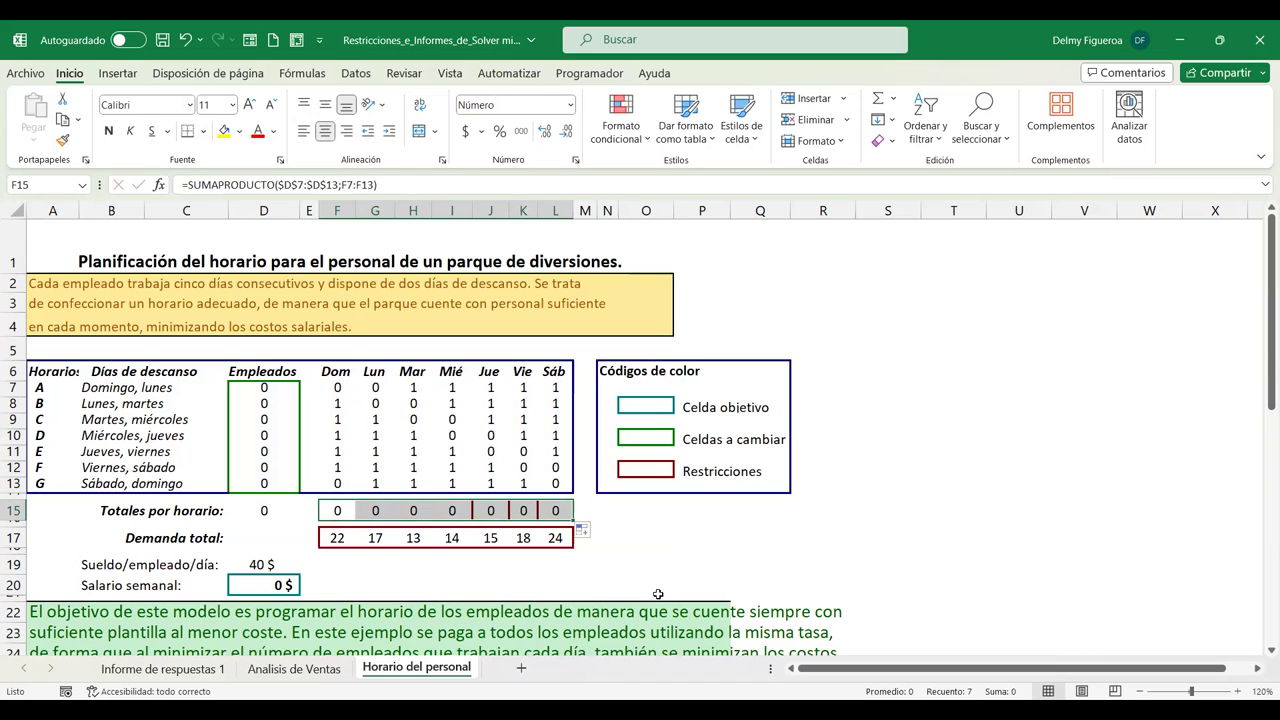
pyautogui.click(373, 510)
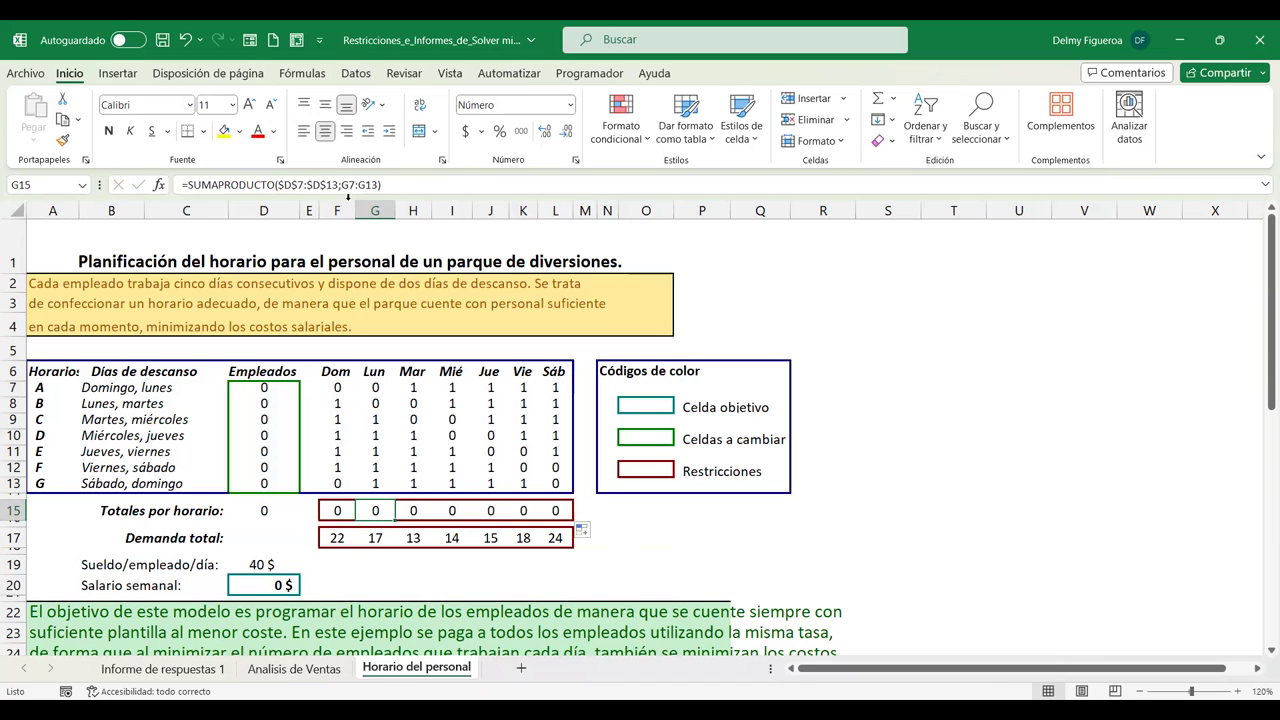
pyautogui.press('Right')
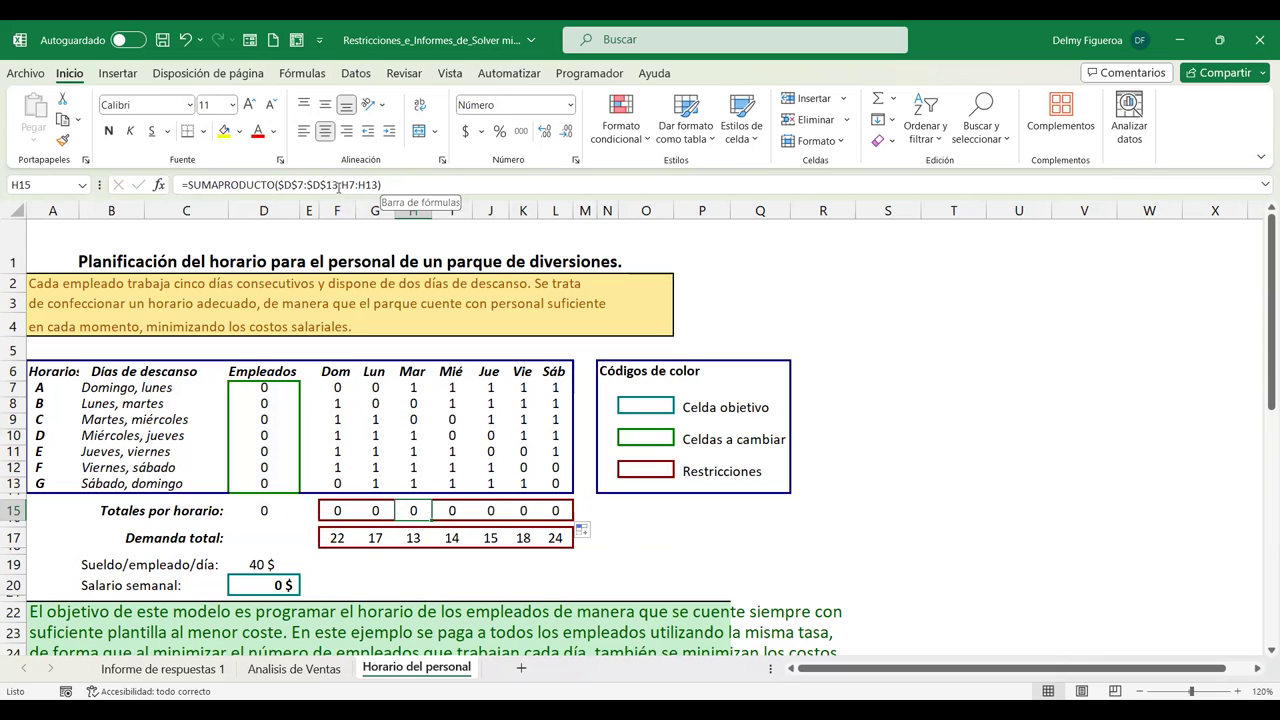
pyautogui.press('Right')
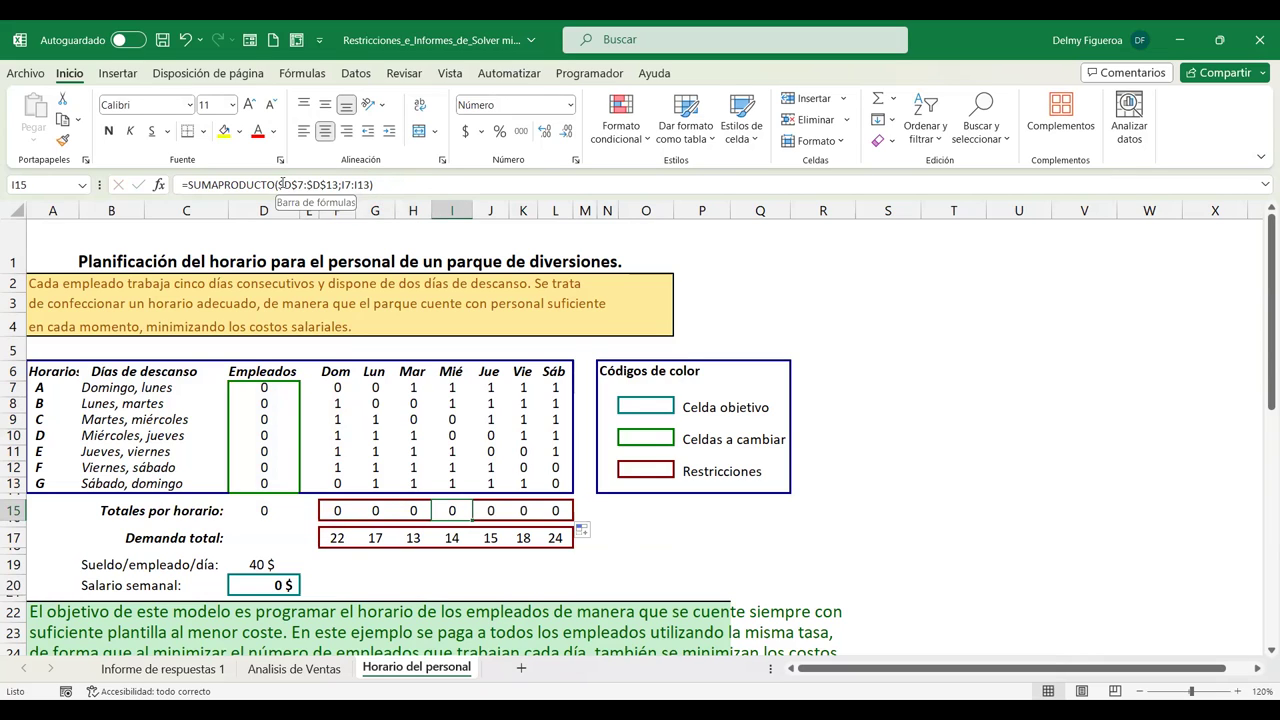
pyautogui.press('Right')
pyautogui.press('Right')
pyautogui.press('Right')
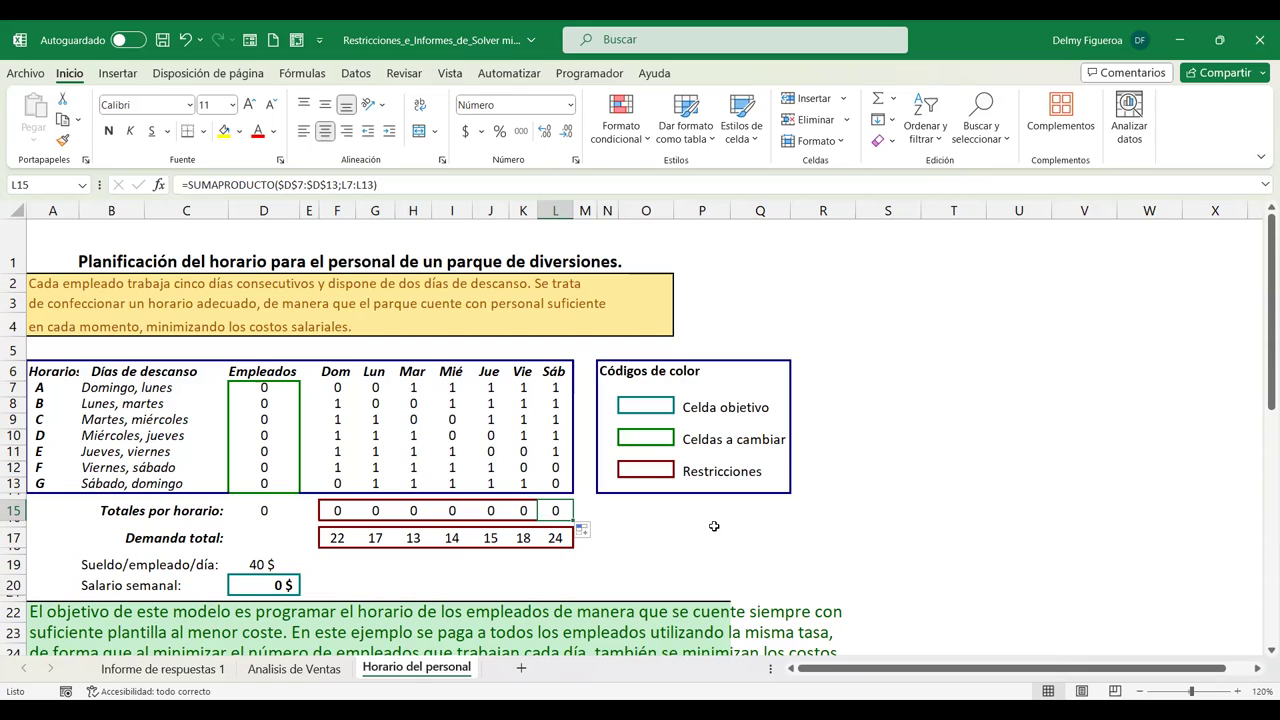
pyautogui.click(714, 526)
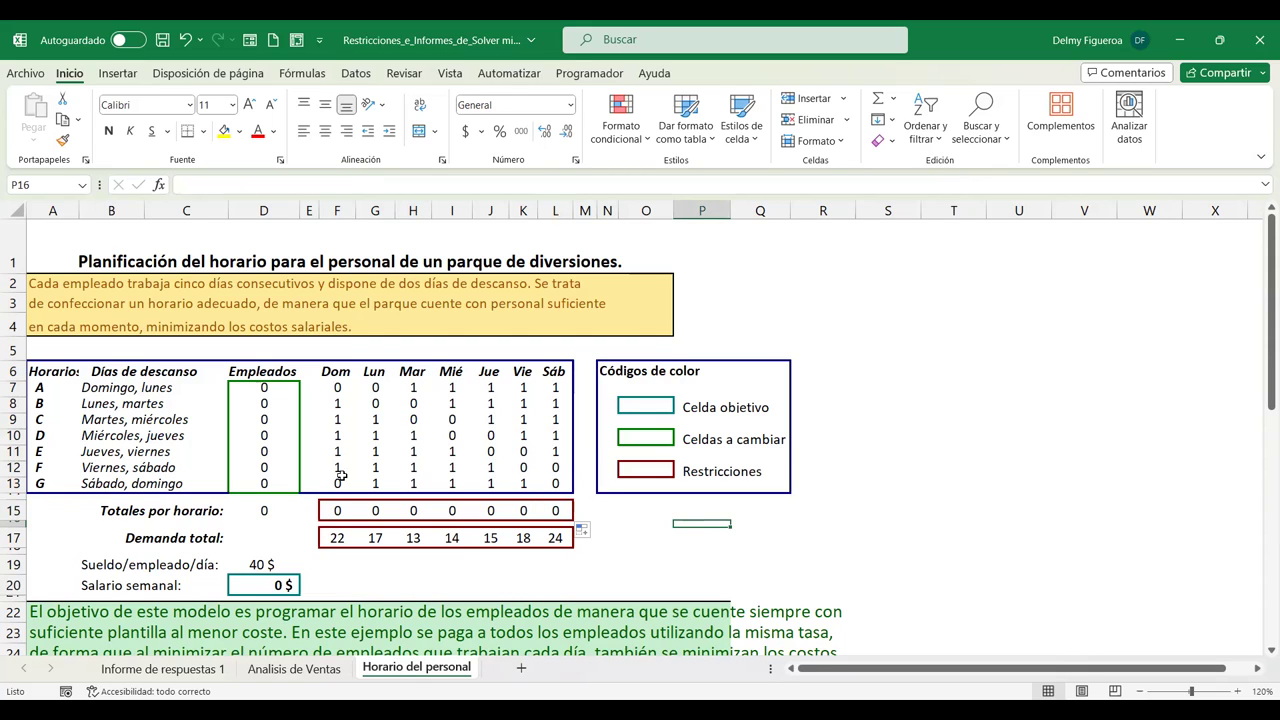
# Review the salary objective D20, employee cells D7:D13 and daily totals F15:L15, then show the Datos ribbon.
pyautogui.click(263, 585)
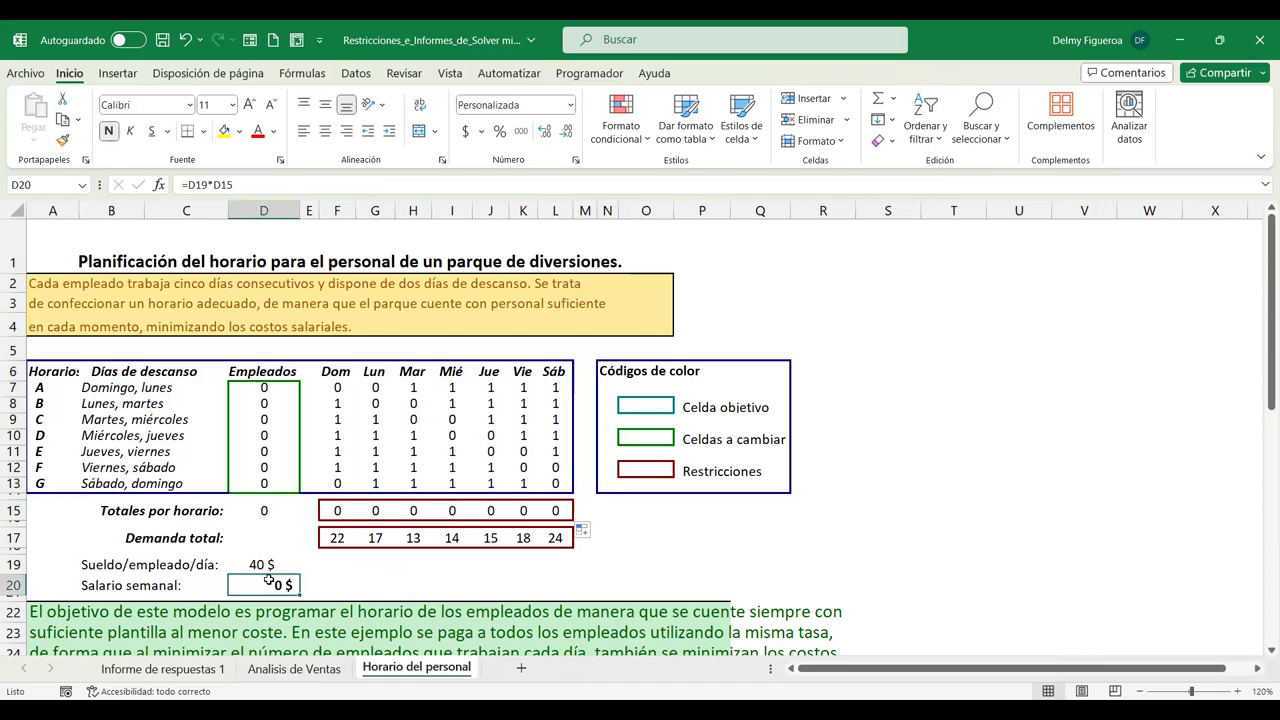
pyautogui.moveTo(264, 387); pyautogui.dragTo(264, 486)
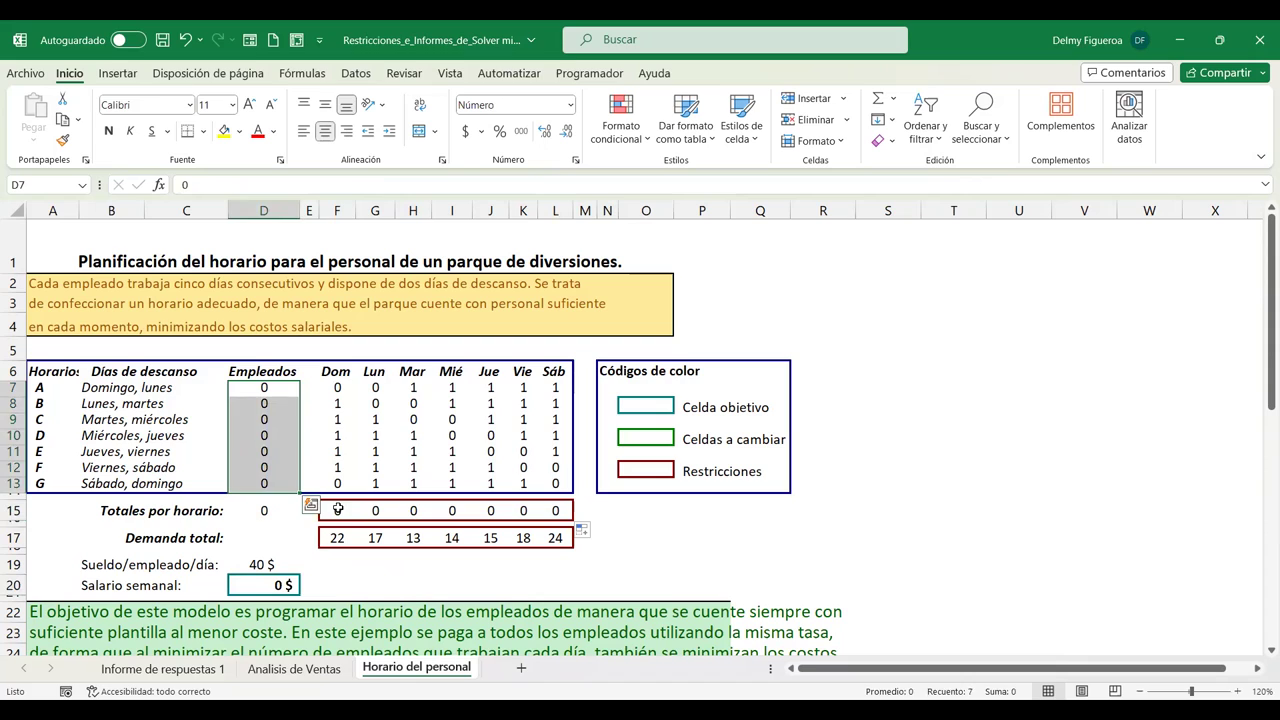
pyautogui.moveTo(338, 510); pyautogui.dragTo(552, 511)
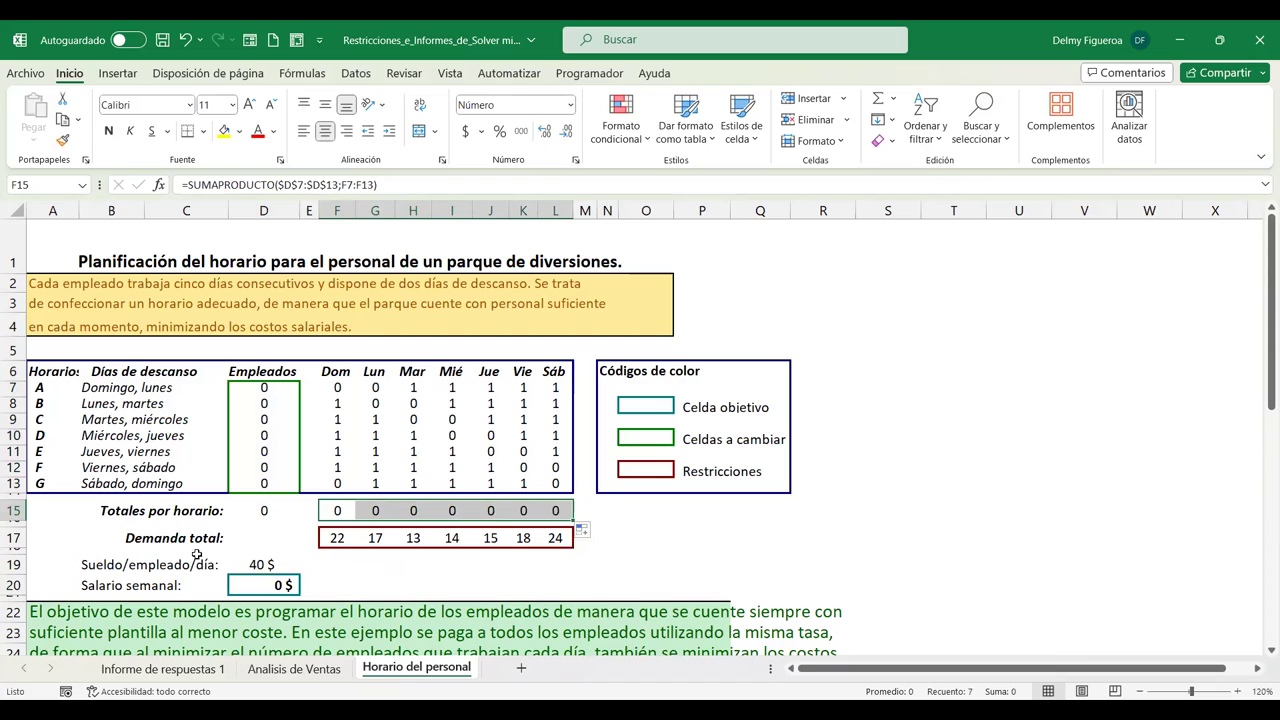
pyautogui.click(663, 519)
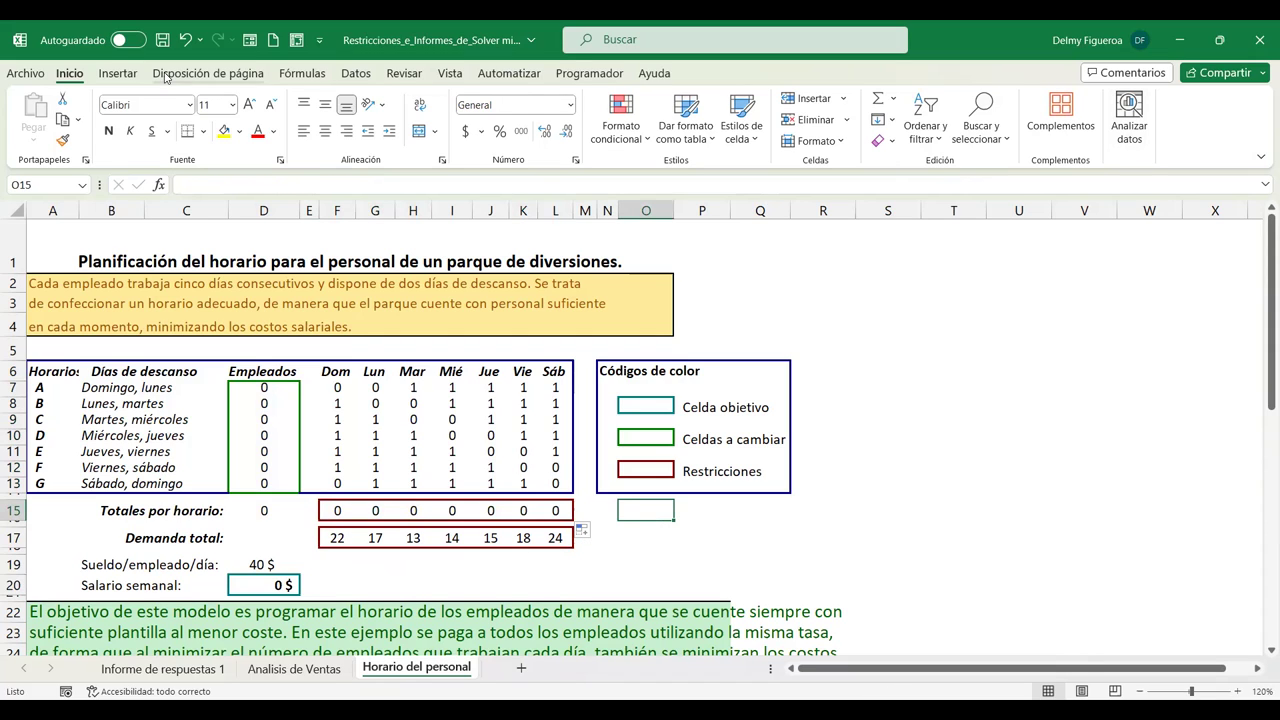
pyautogui.click(360, 73)
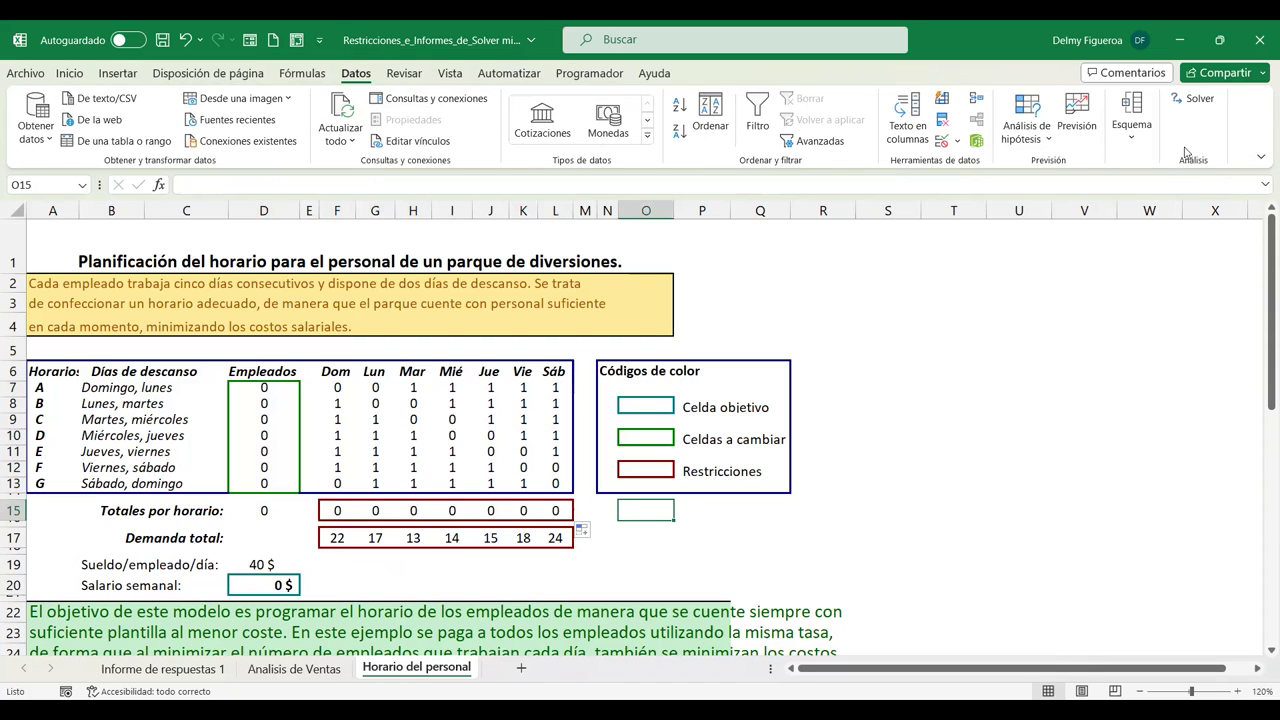
# Open Solver, move its dialog aside to see the colour key, and choose Restablecer todo.
pyautogui.click(1193, 104)
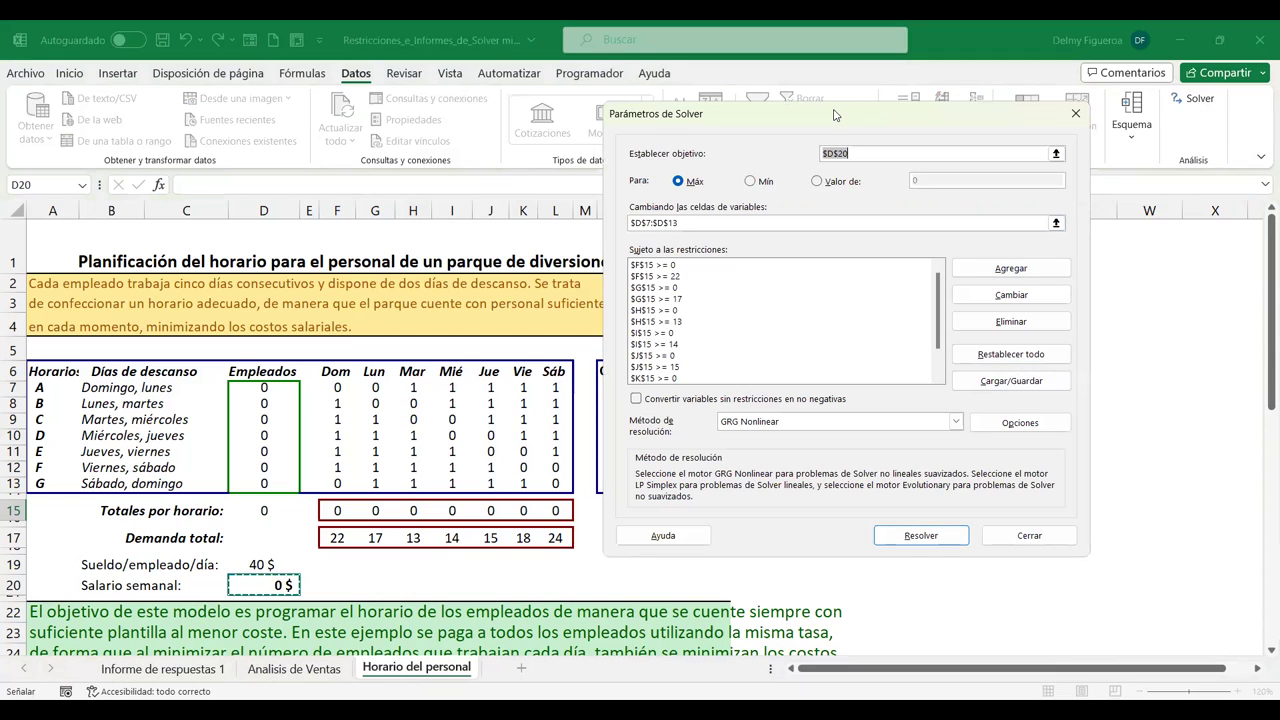
pyautogui.moveTo(940, 114); pyautogui.dragTo(1038, 117)
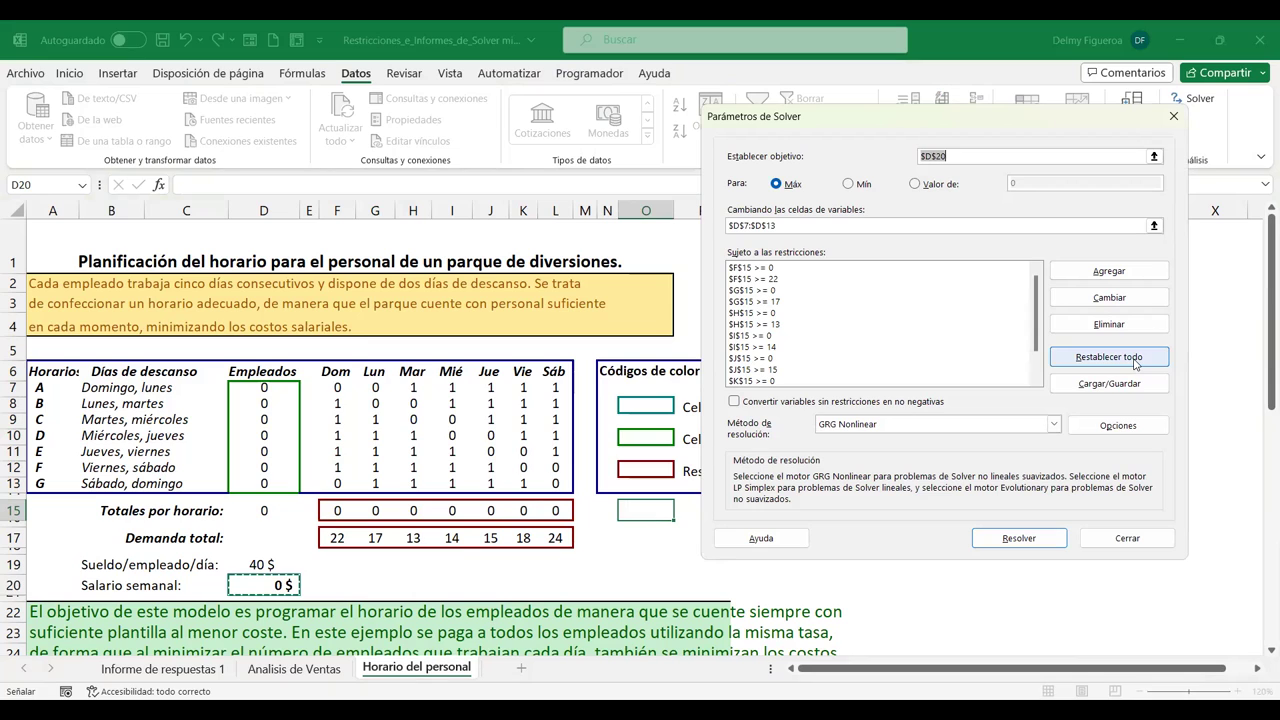
pyautogui.click(1136, 427)
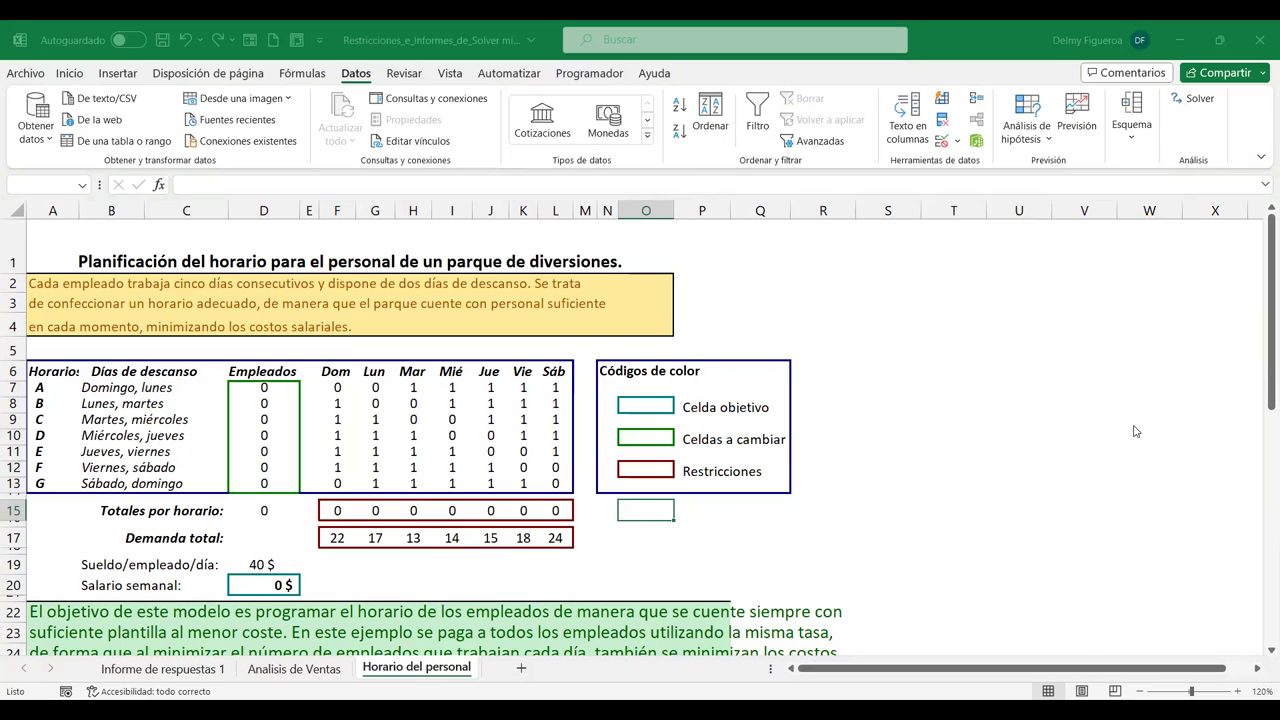
# Scroll down to read the Especificaciones del problema section at row 20.
pyautogui.scroll(-6, 1136, 431)
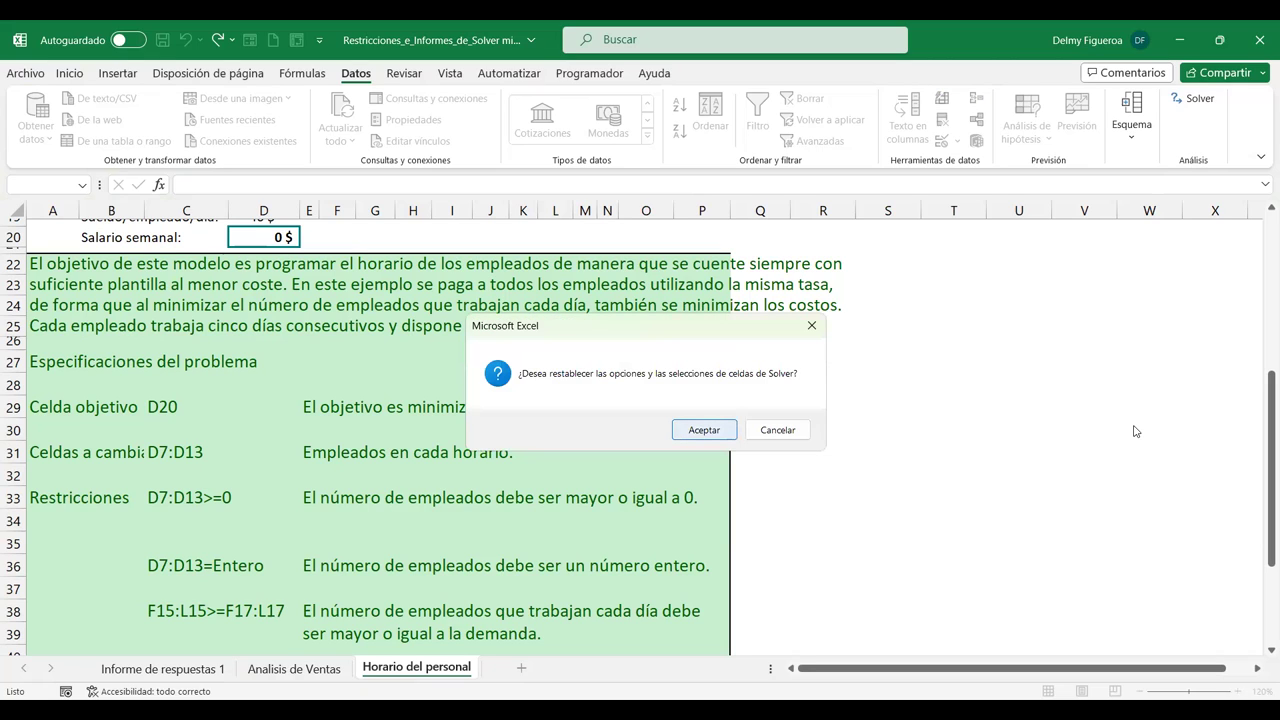
# Accept the reset confirmation, clearing the old $D$20 objective and row-15 constraints.
pyautogui.press('Return')
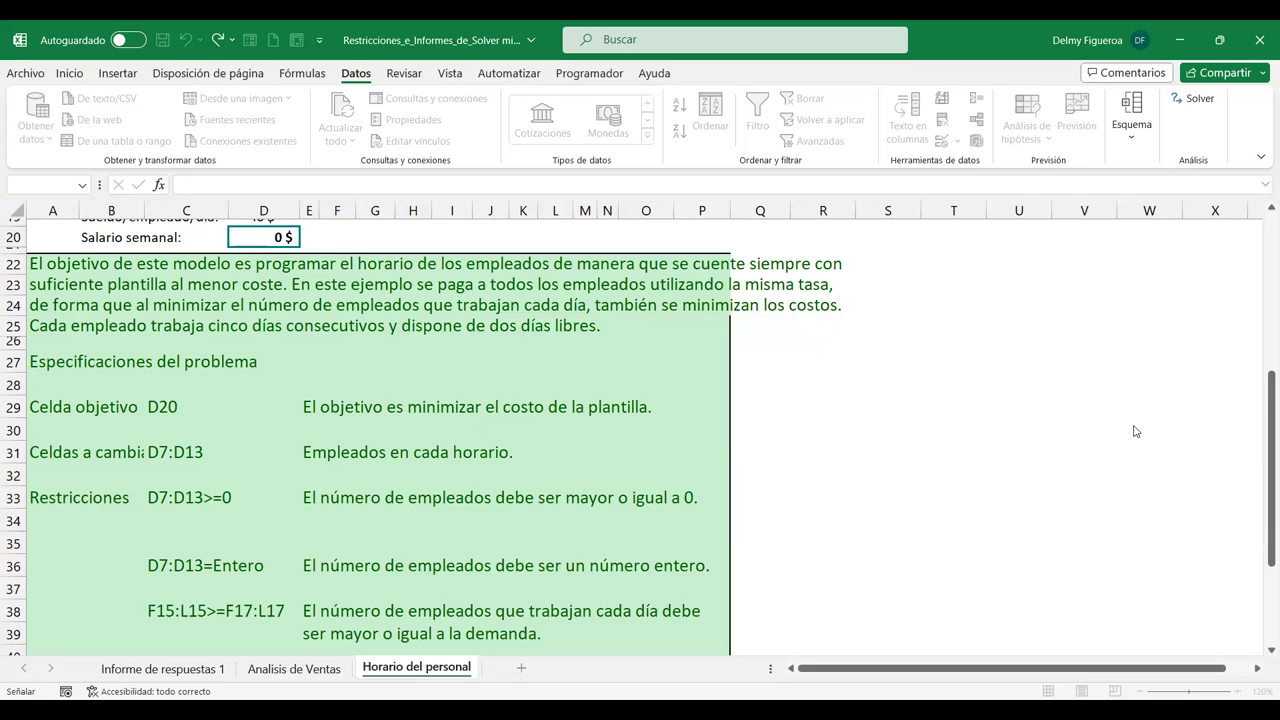
# Set the D7:D13 constraint relation to int in Agregar restricción.
pyautogui.hotkey('alt', 'Down')
pyautogui.press('Down')
pyautogui.press('Down')
pyautogui.press('Down')
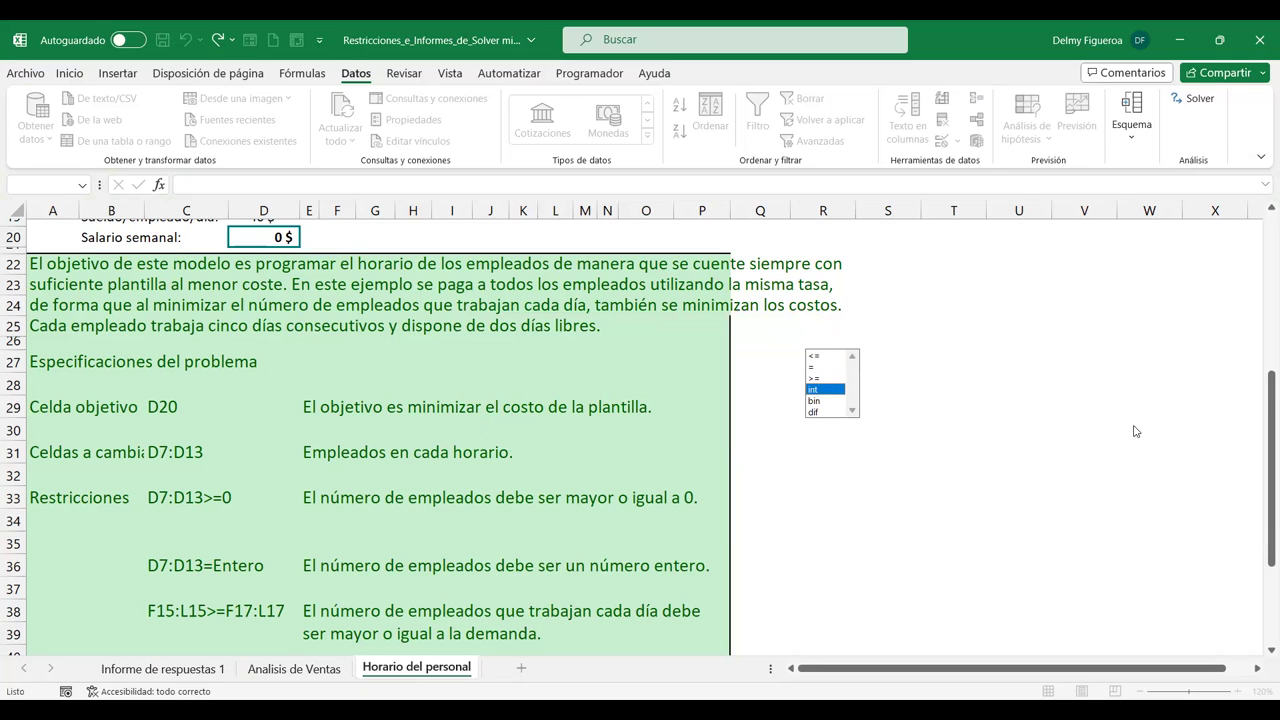
pyautogui.press('Return')
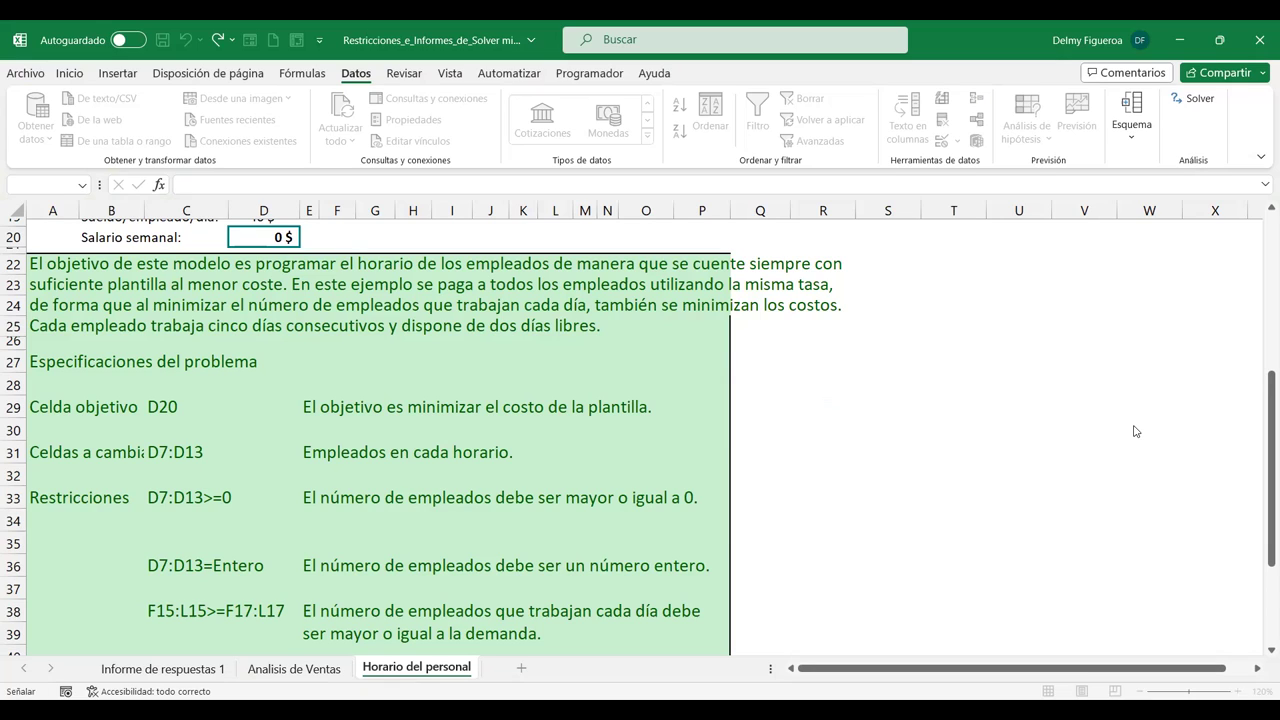
# Choose the >= relation for the next constraint, then cancel the constraint entry.
pyautogui.hotkey('alt', 'Down')
pyautogui.press('Return')
pyautogui.press('Tab')
pyautogui.press('Tab')
pyautogui.hotkey('alt', 'Down')
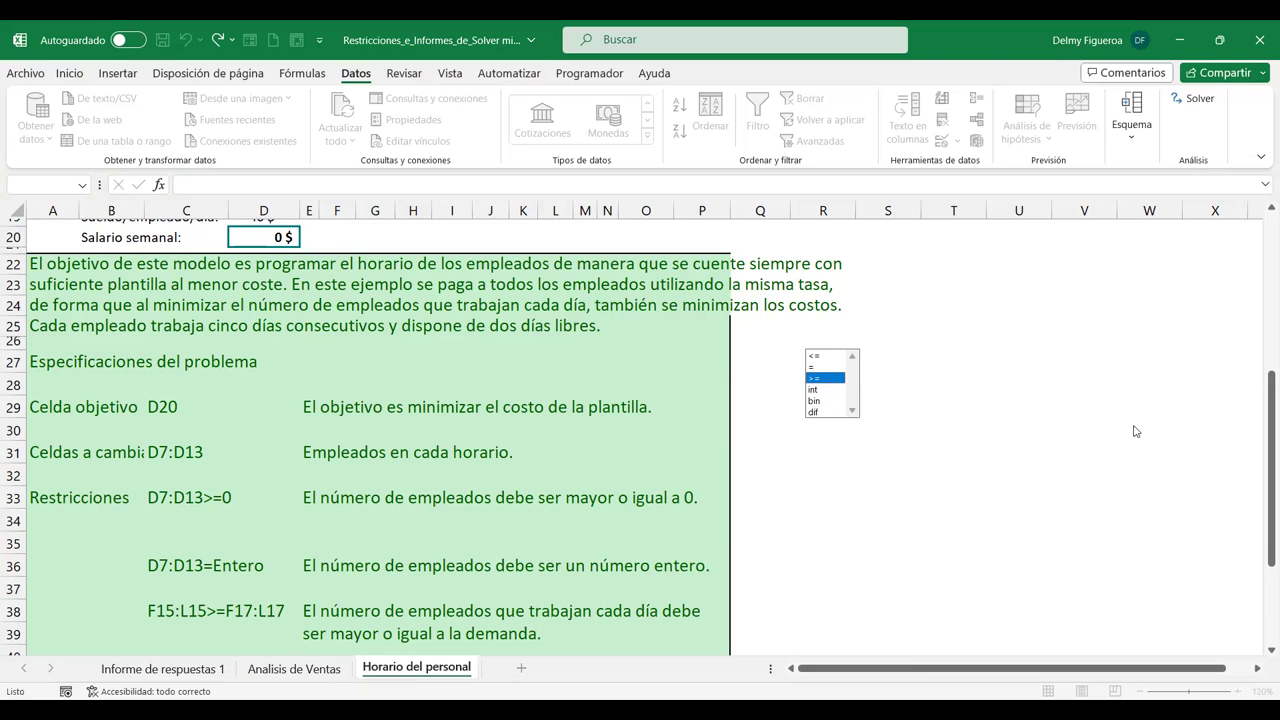
pyautogui.press('Tab')
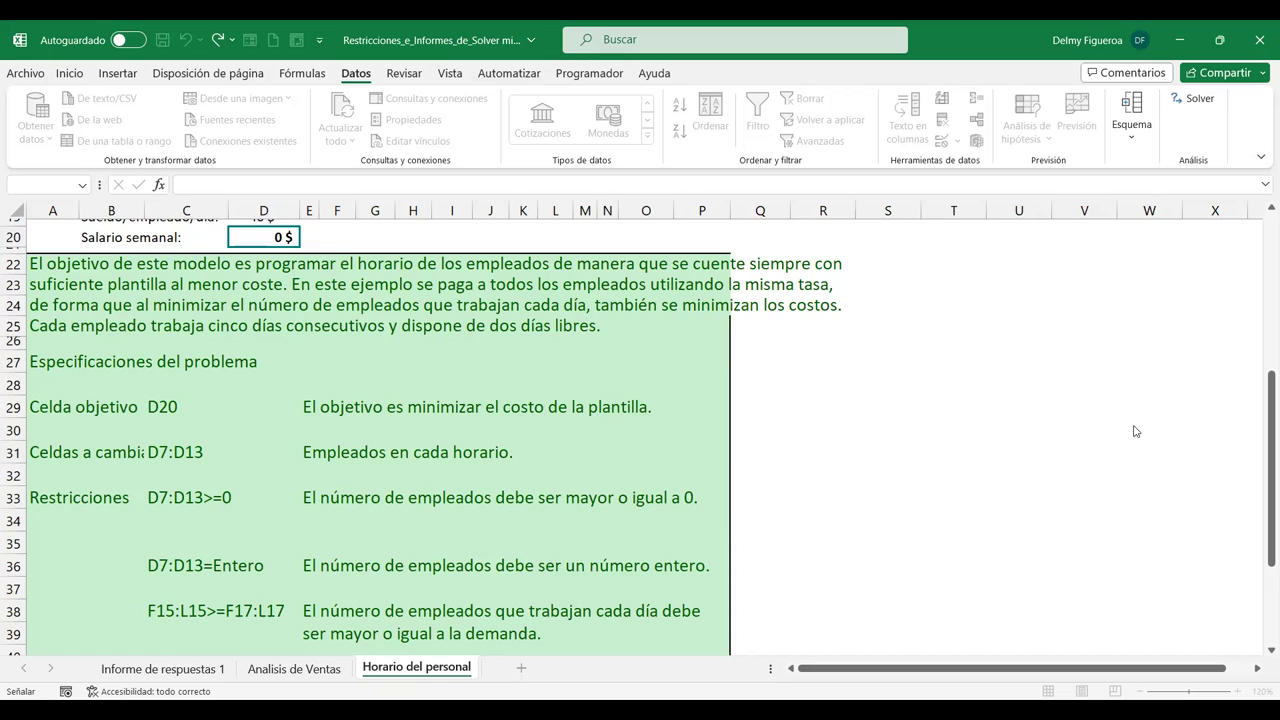
pyautogui.press('Escape')
pyautogui.press('Return')
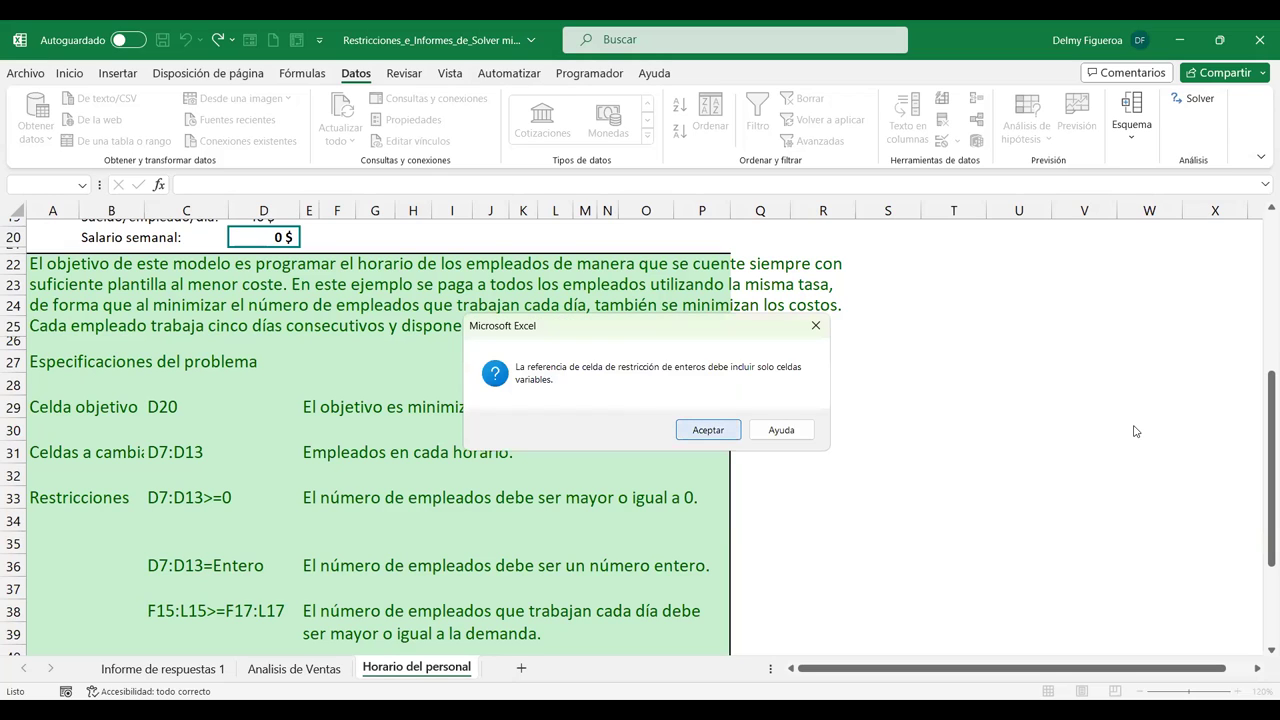
pyautogui.press('Return')
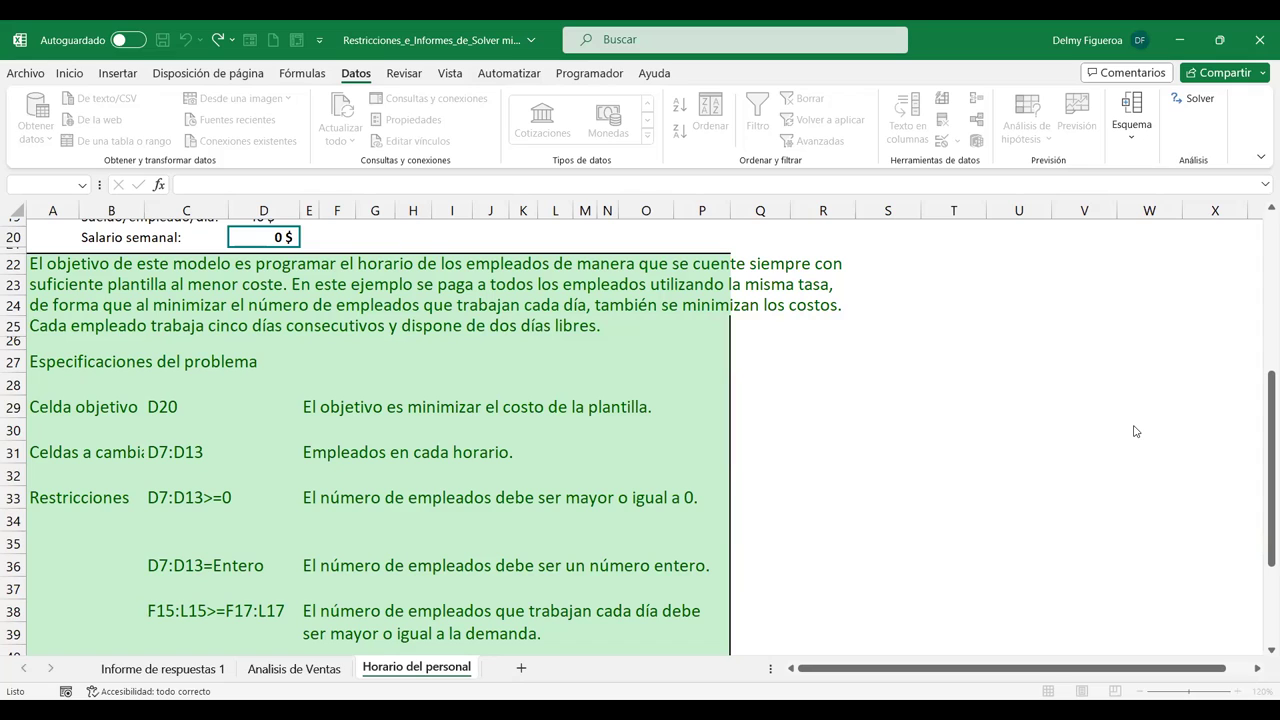
pyautogui.press('Return')
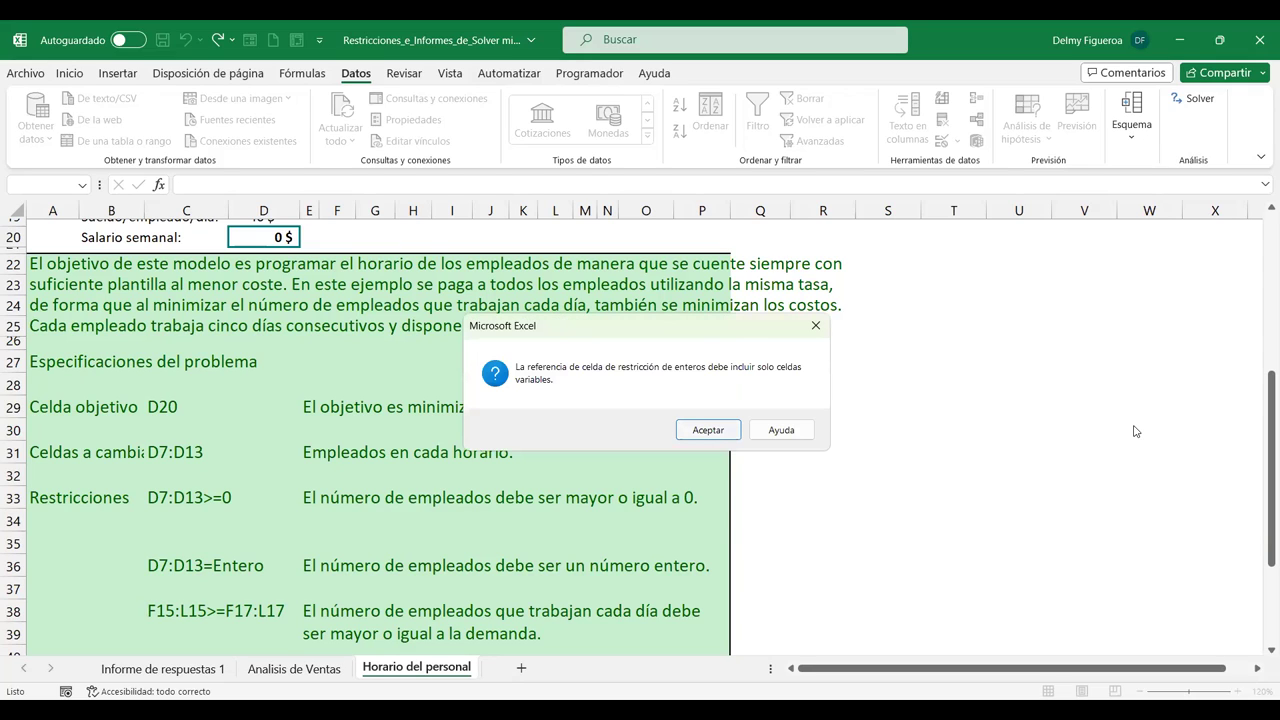
pyautogui.press('Return')
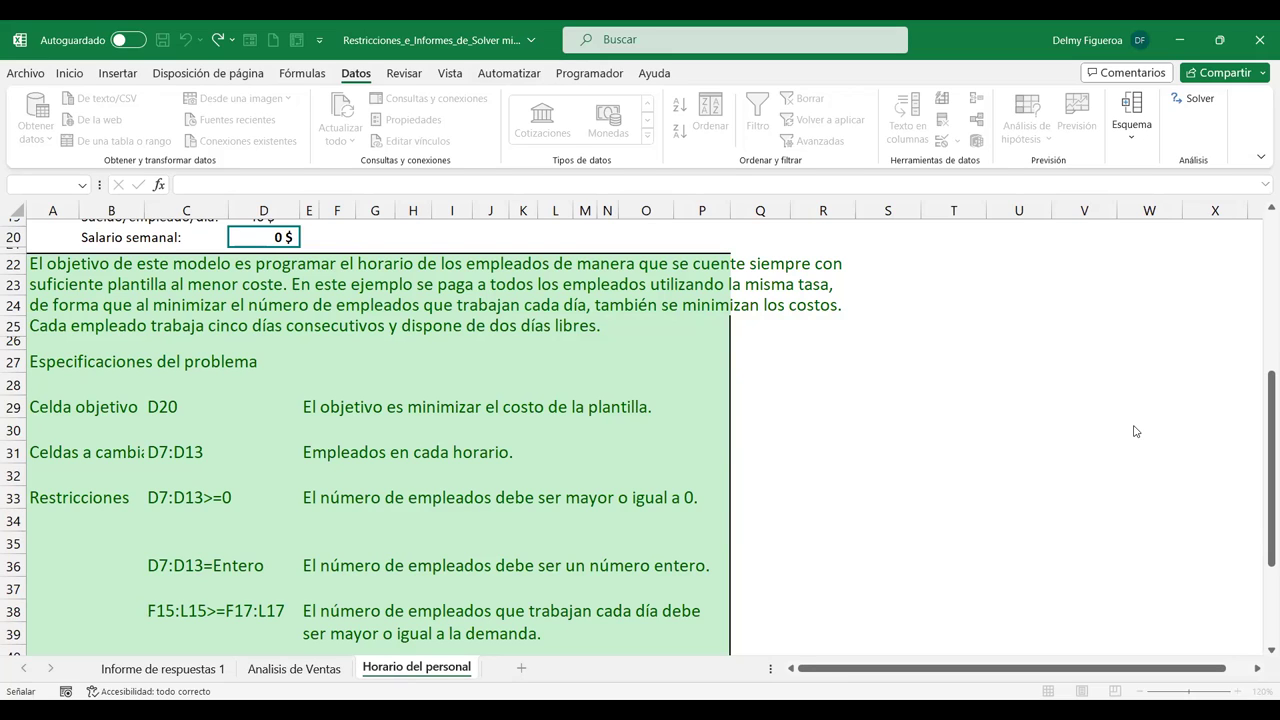
pyautogui.press('Escape')
pyautogui.press('Return')
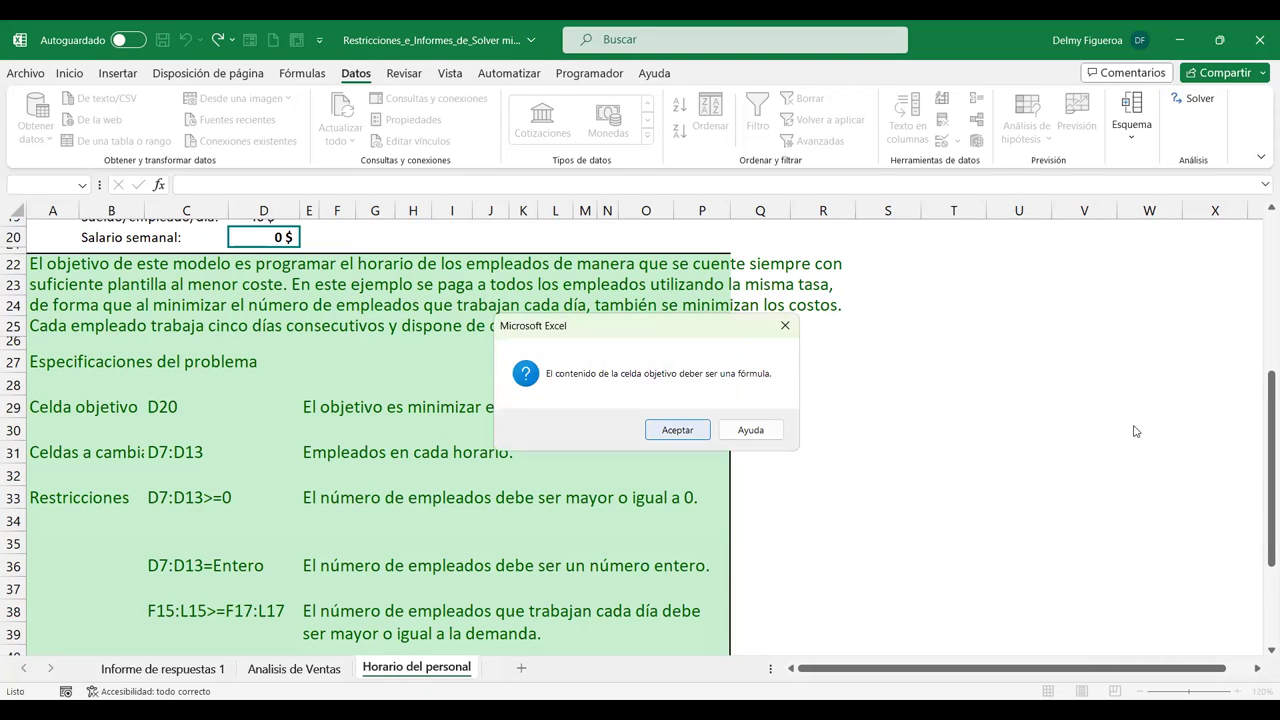
pyautogui.press('Return')
pyautogui.press('Escape')
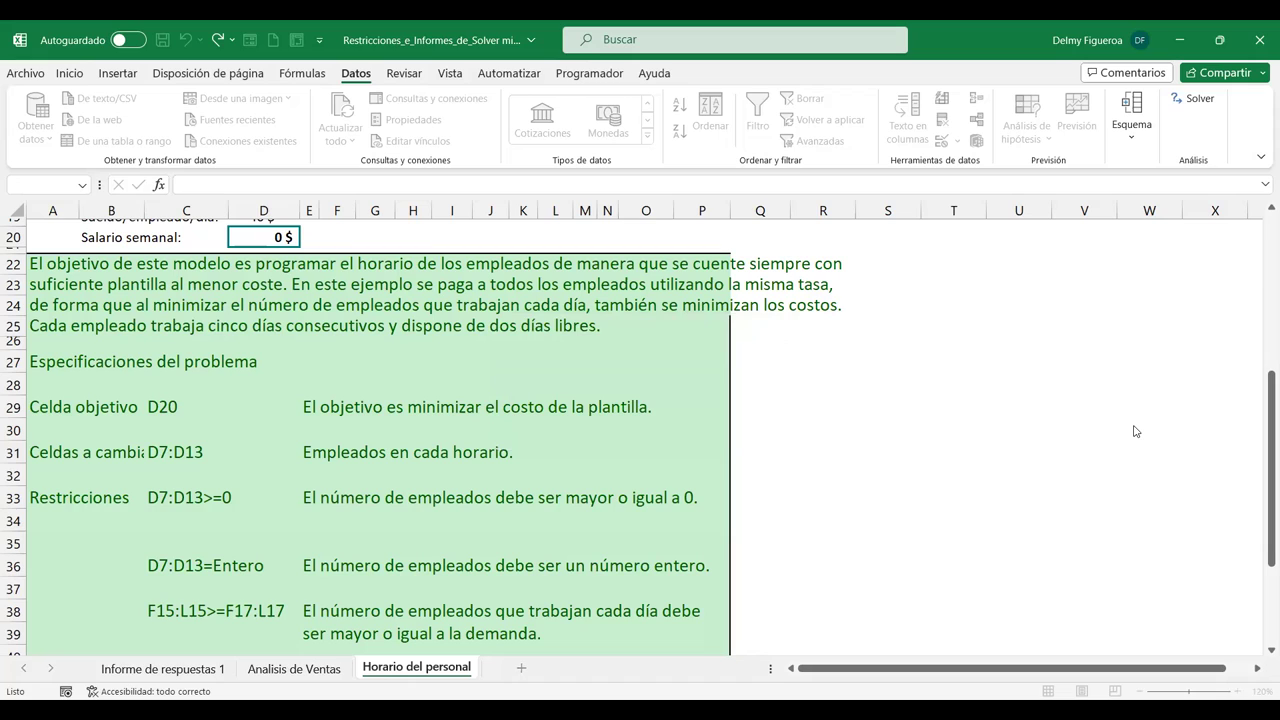
pyautogui.press('Tab')
pyautogui.press('F2')
pyautogui.press('Escape')
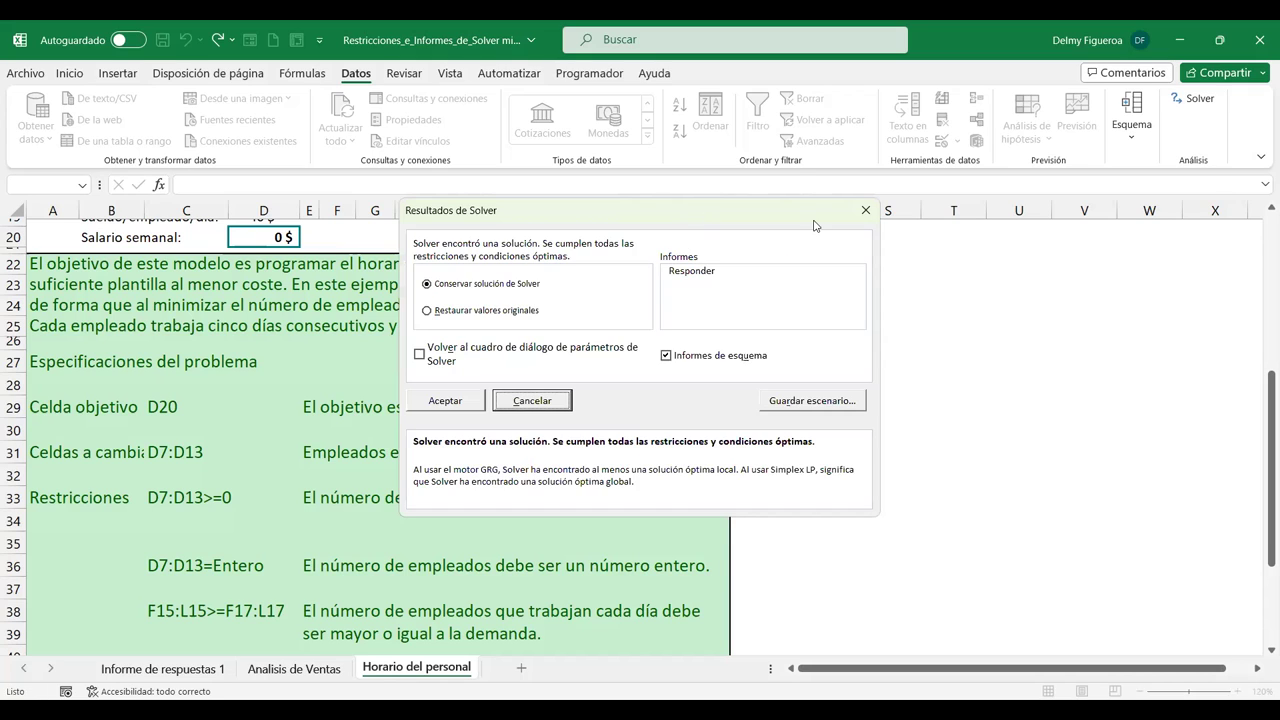
# Keep the Solver solution and close the Resultados de Solver dialog.
pyautogui.moveTo(814, 226); pyautogui.dragTo(944, 231)
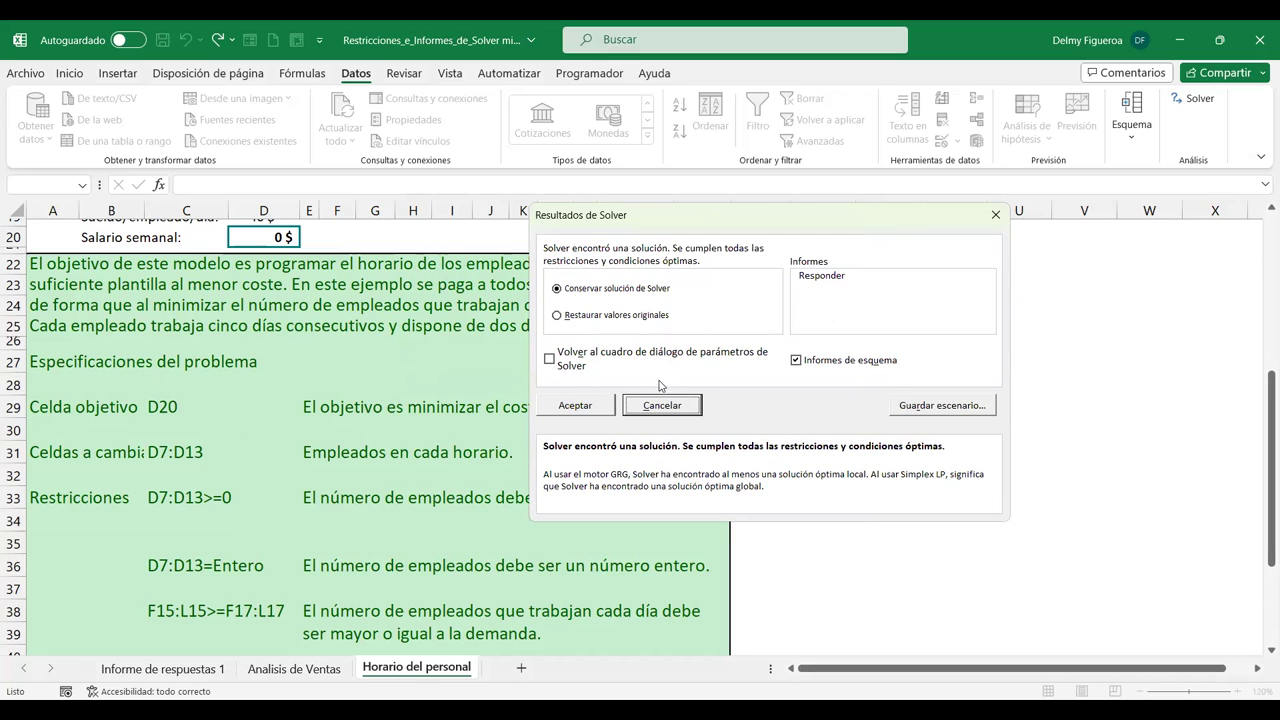
pyautogui.click(596, 410)
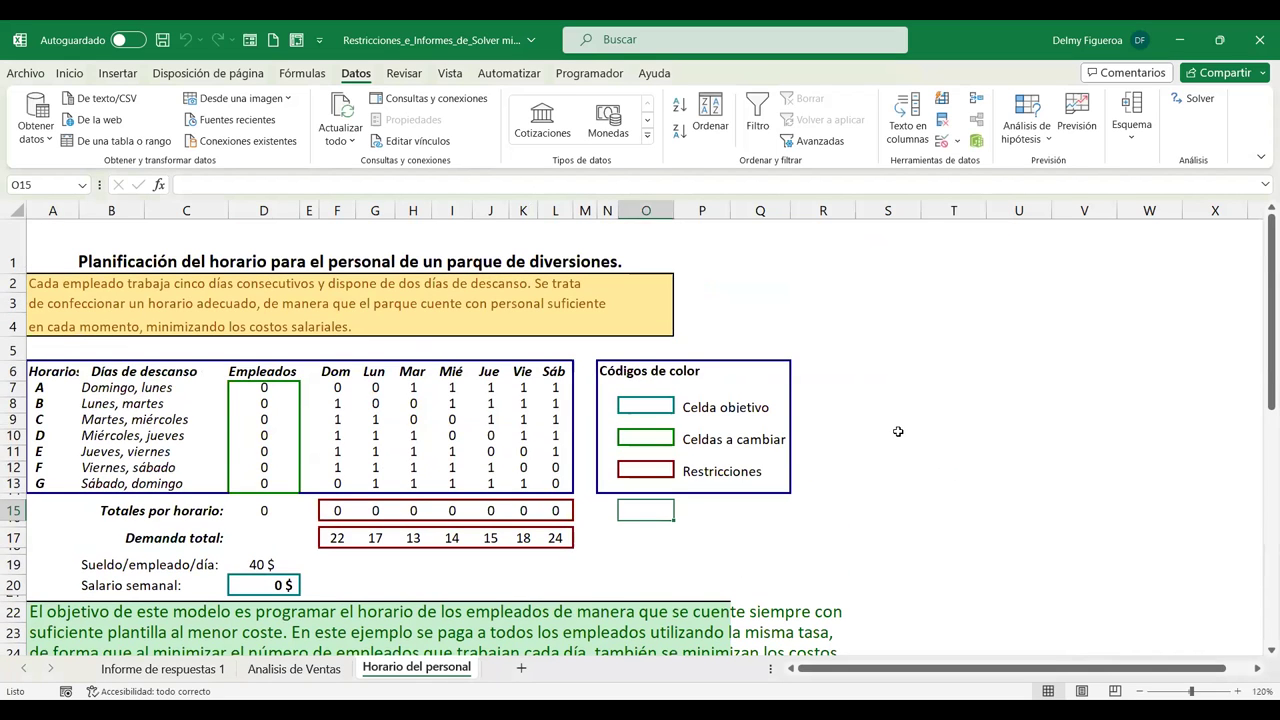
pyautogui.click(340, 510)
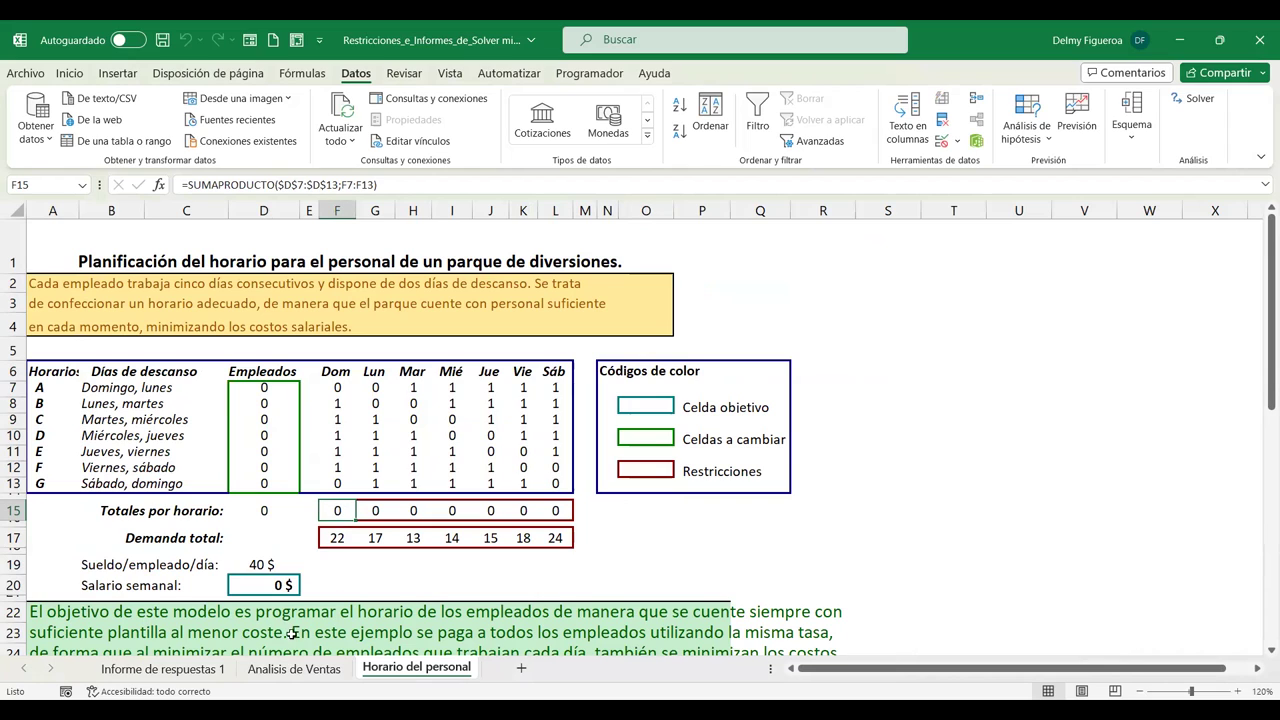
pyautogui.click(278, 387)
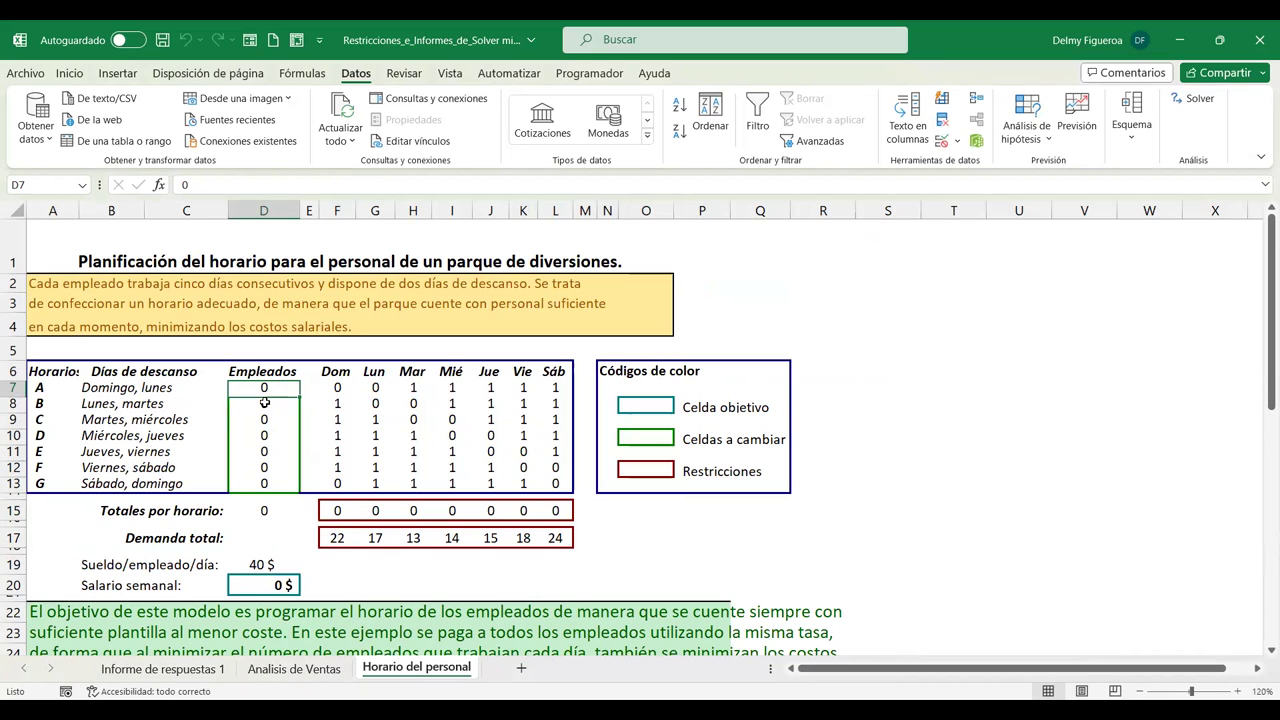
pyautogui.click(276, 585)
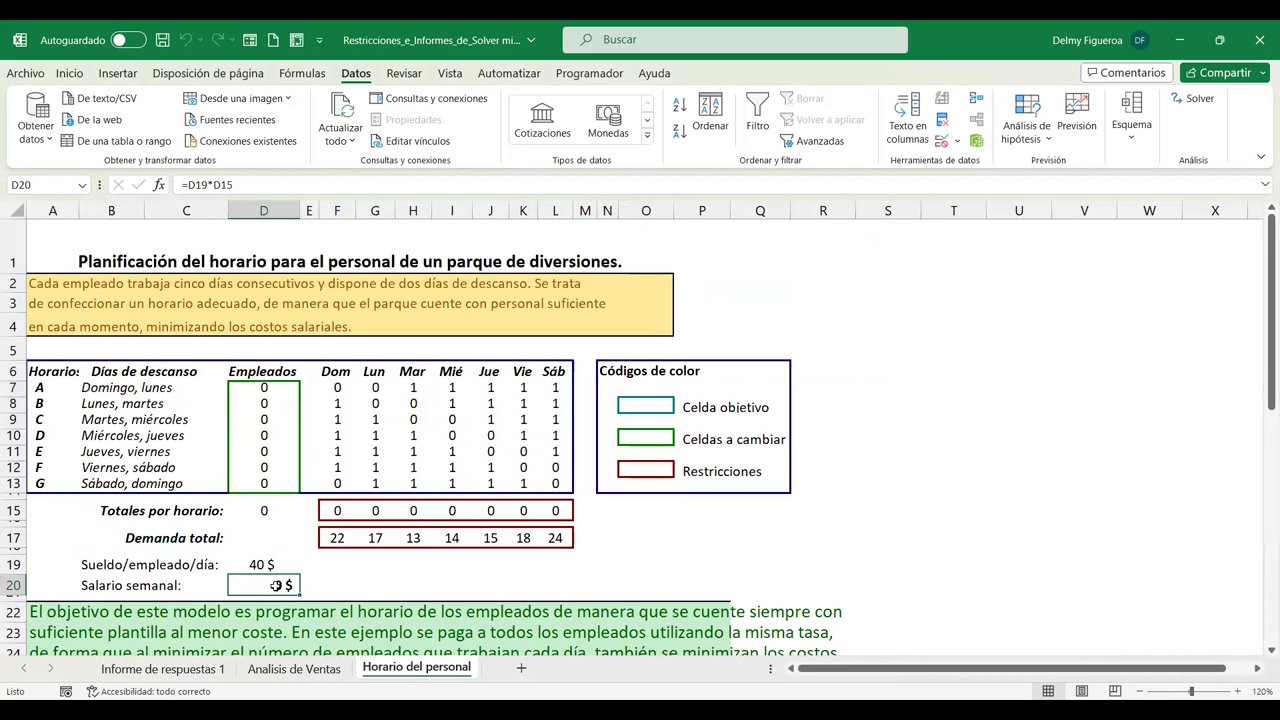
pyautogui.click(267, 388)
pyautogui.click(338, 512)
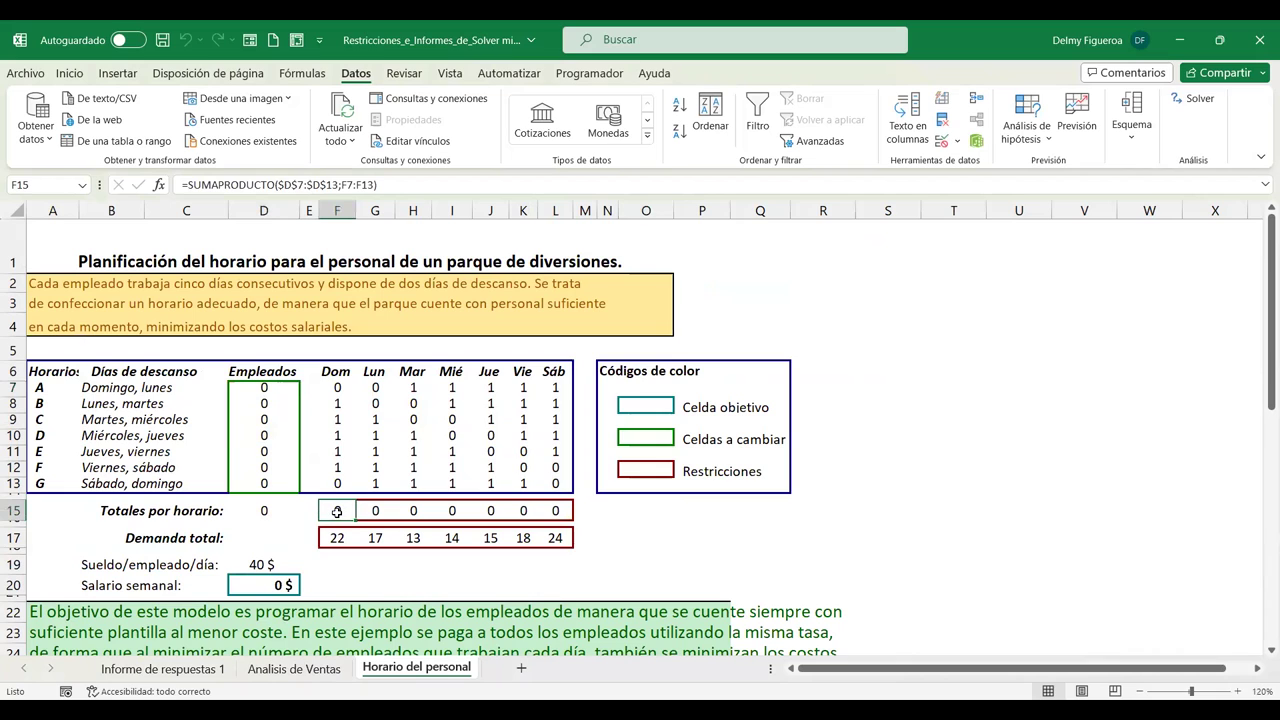
pyautogui.click(1207, 100)
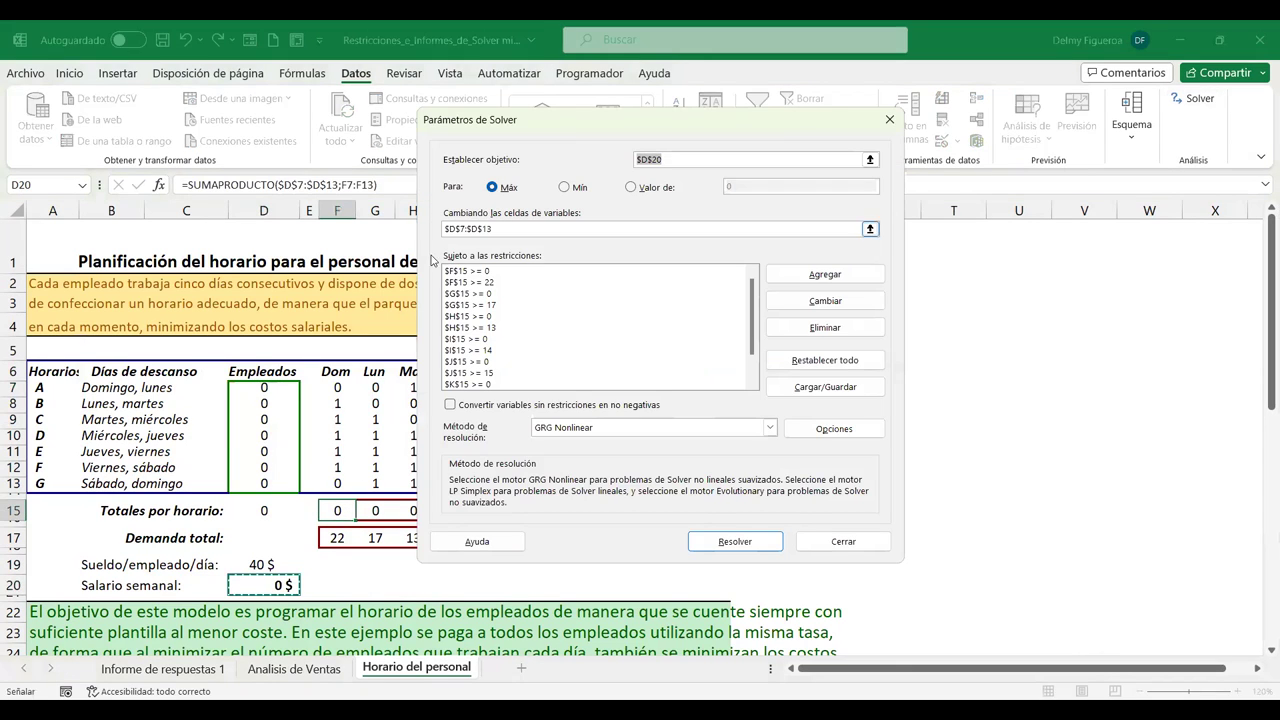
pyautogui.moveTo(574, 126); pyautogui.dragTo(663, 120)
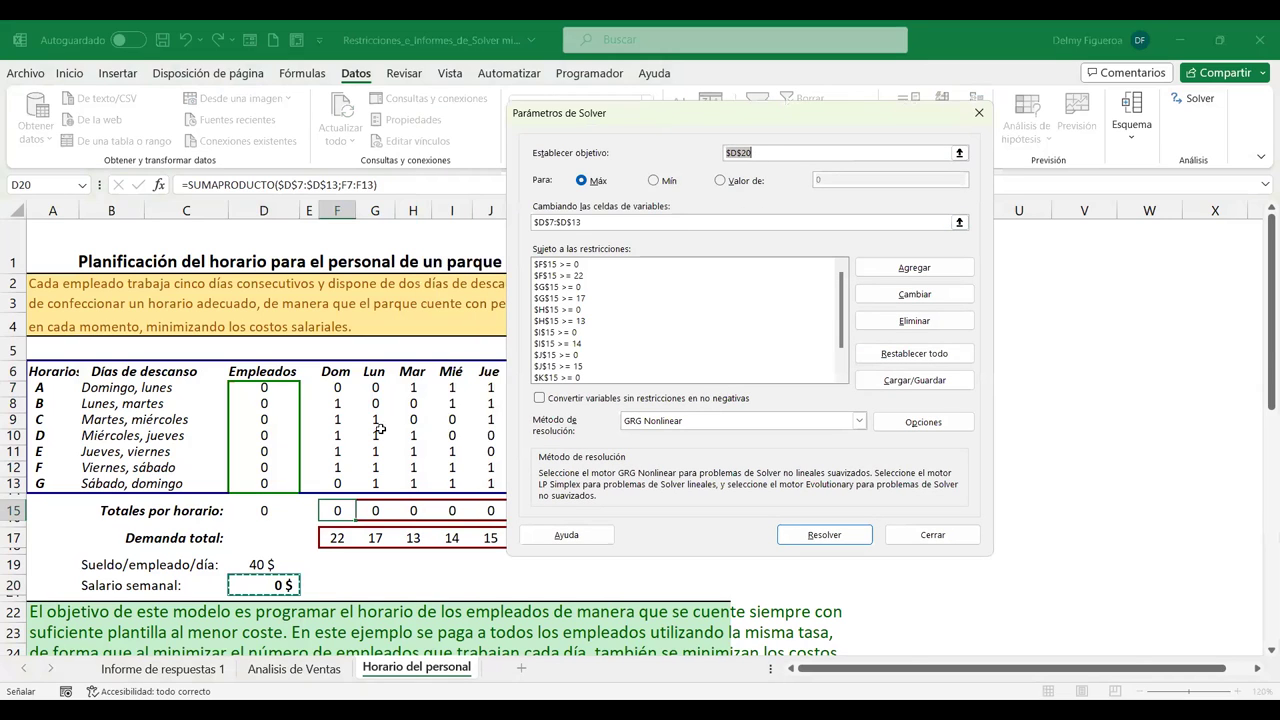
pyautogui.click(900, 541)
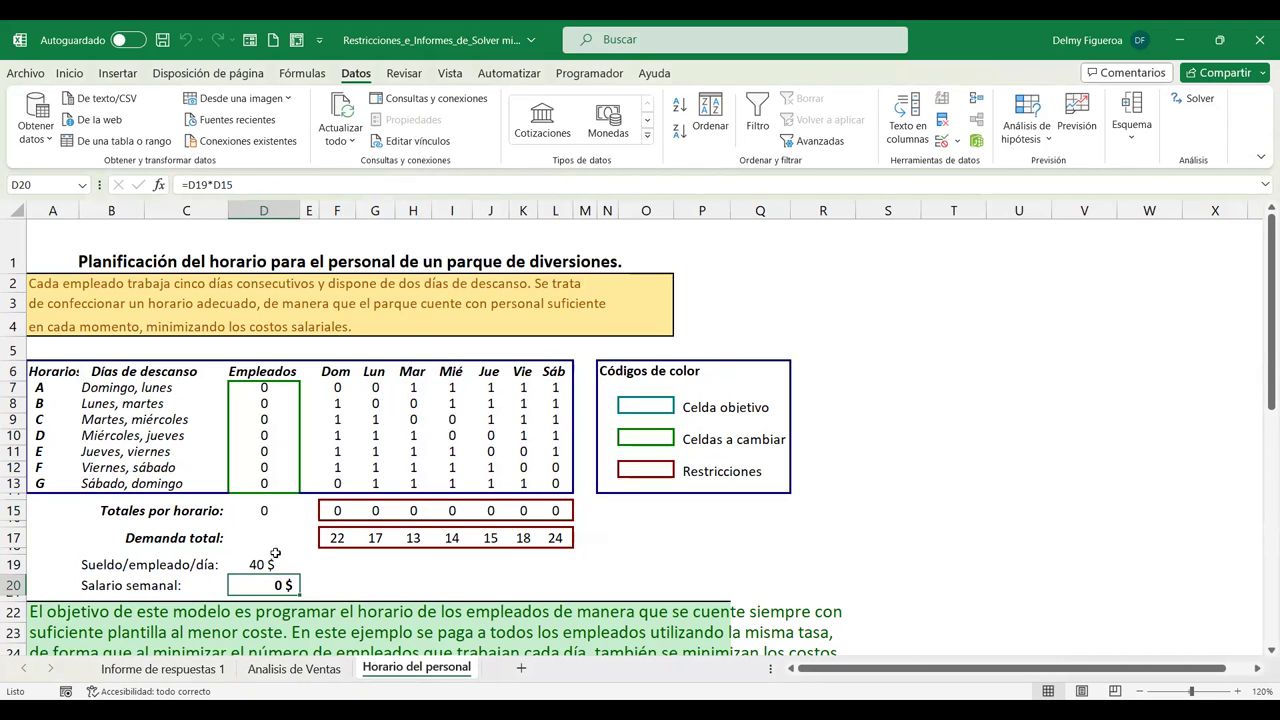
# Check J7 and H15, reopen Solver maximizing D20 over D7:D13, and run Resolver.
pyautogui.click(490, 388)
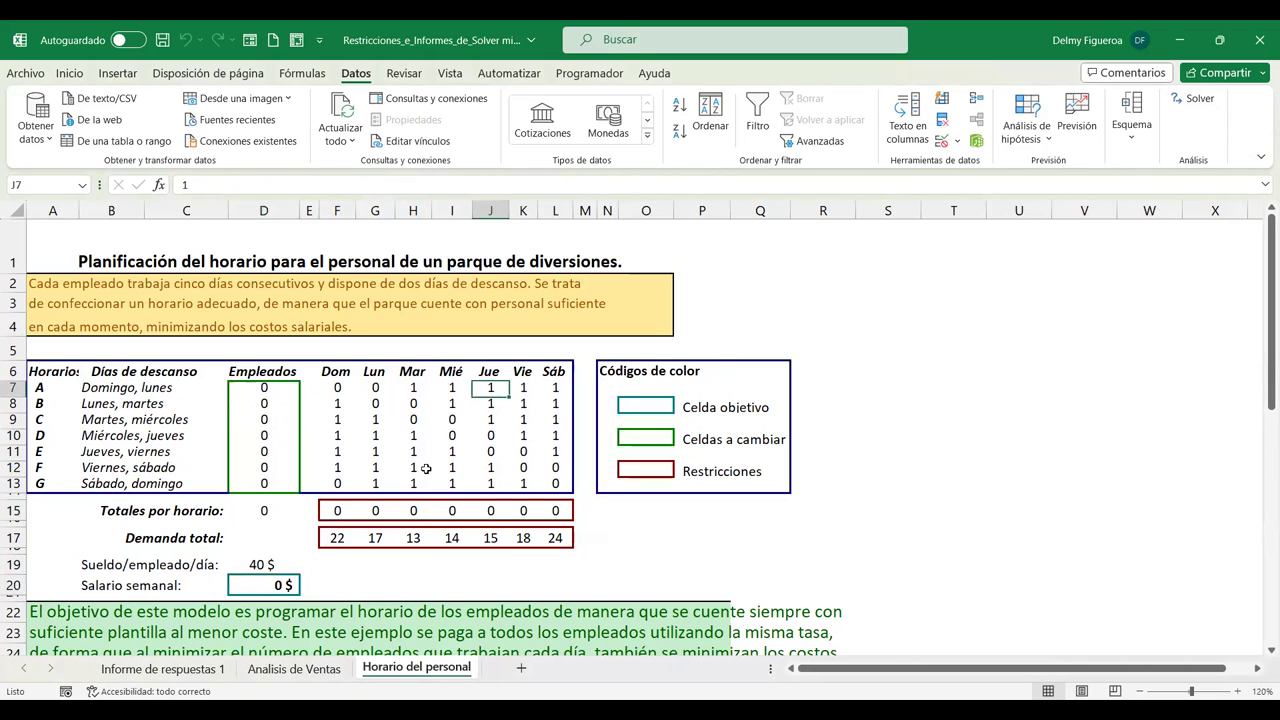
pyautogui.click(412, 511)
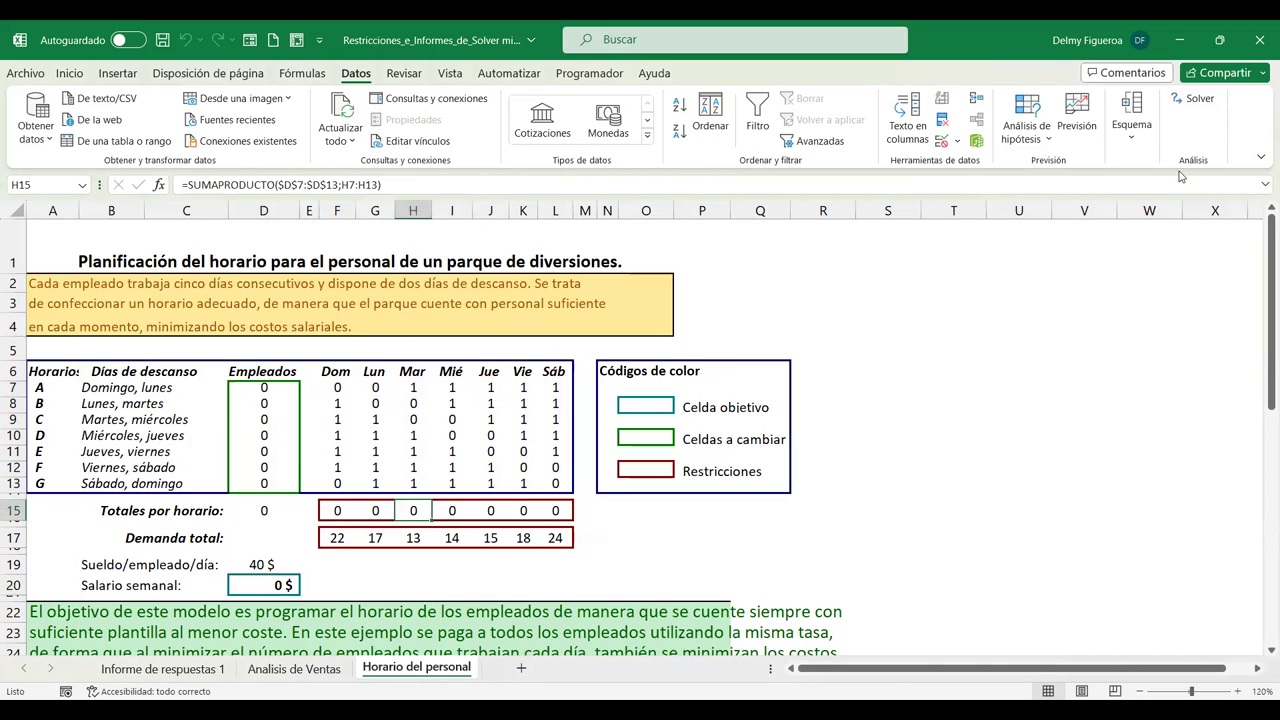
pyautogui.click(1179, 110)
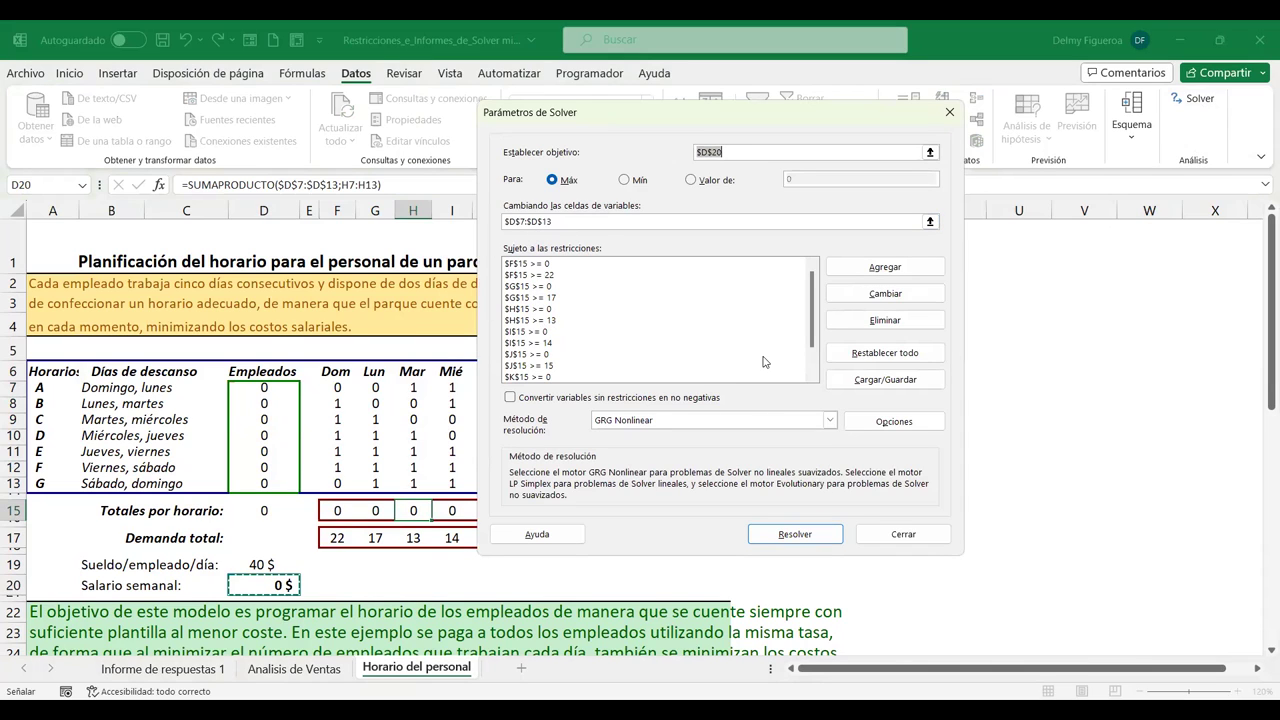
pyautogui.scroll(-1, 740, 318)
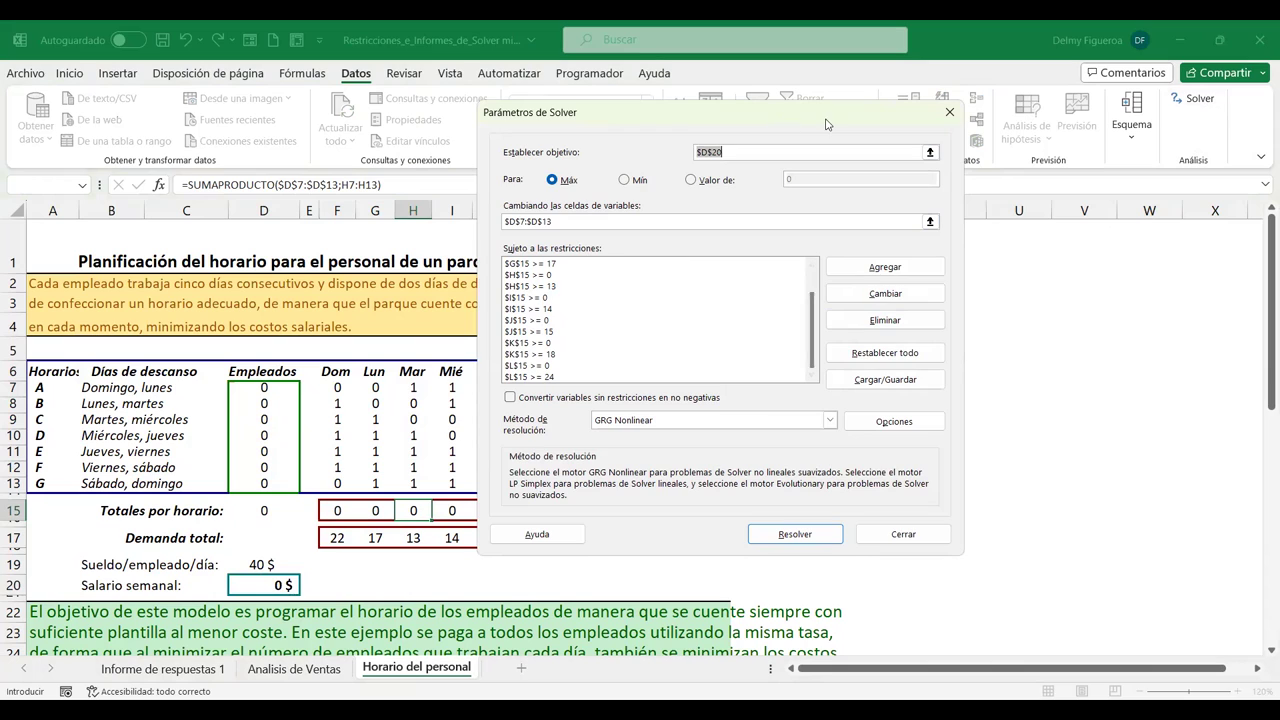
pyautogui.moveTo(829, 125); pyautogui.dragTo(984, 138)
pyautogui.scroll(1, 665, 308)
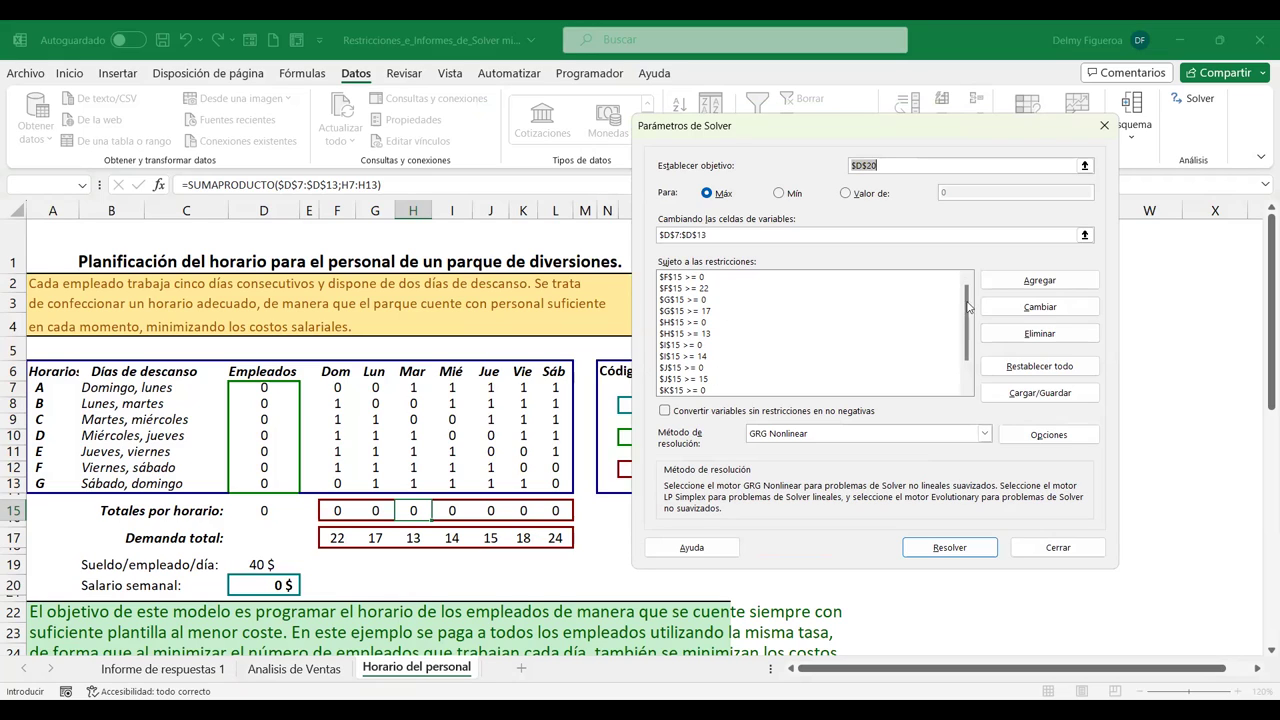
pyautogui.moveTo(970, 303); pyautogui.dragTo(970, 362)
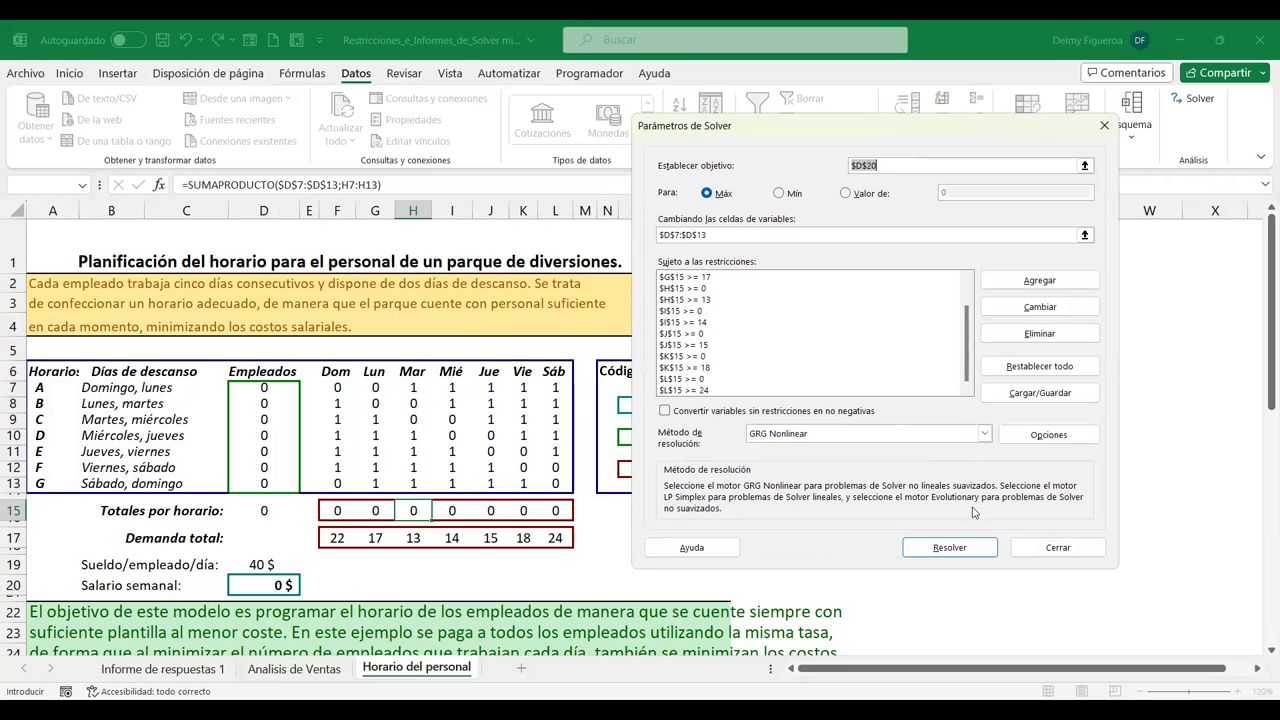
pyautogui.click(951, 548)
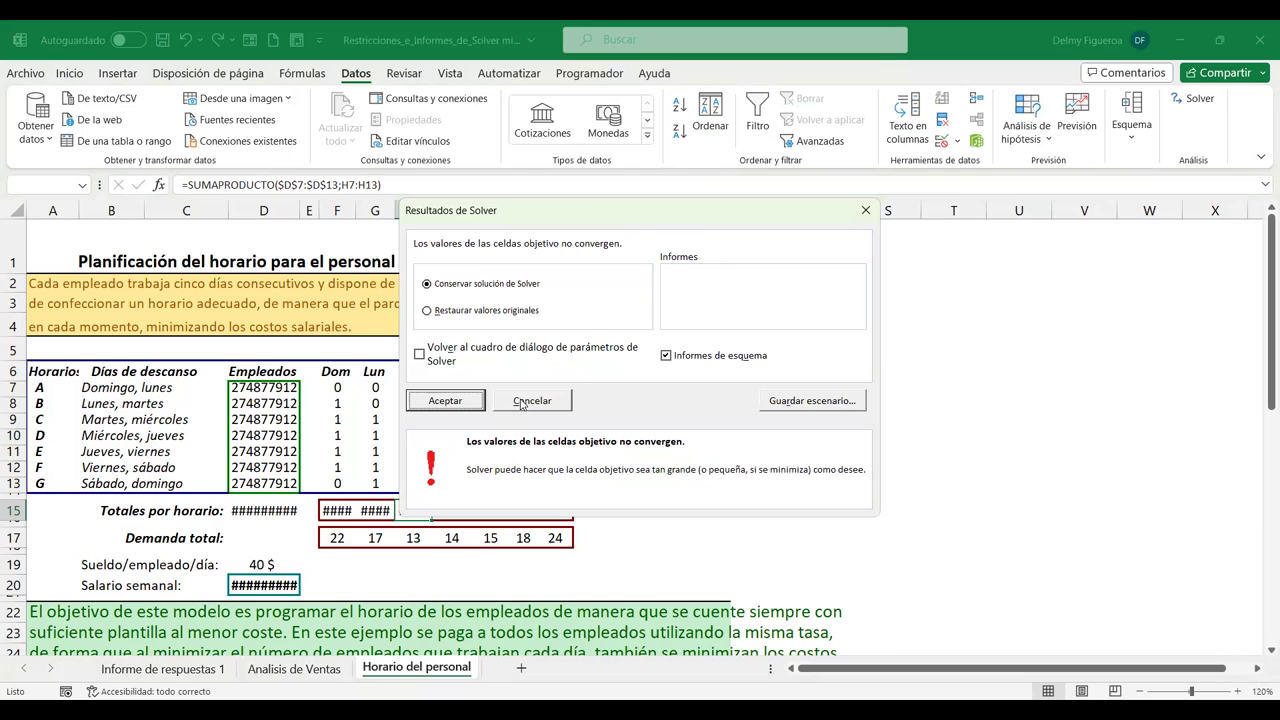
# Discard Solver's non-converging result by restoring the original values.
pyautogui.click(522, 400)
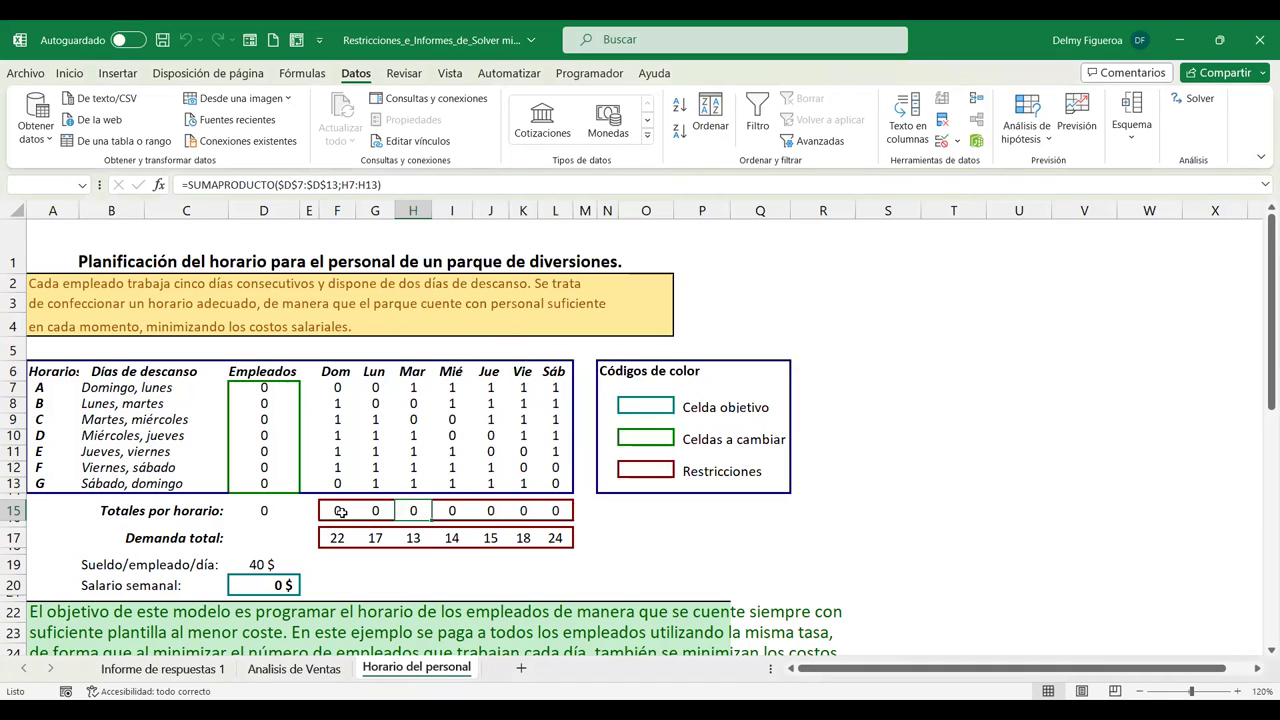
# Check the SUMAPRODUCTO formulas of the Sunday and Monday totals in F15 and G15.
pyautogui.click(340, 511)
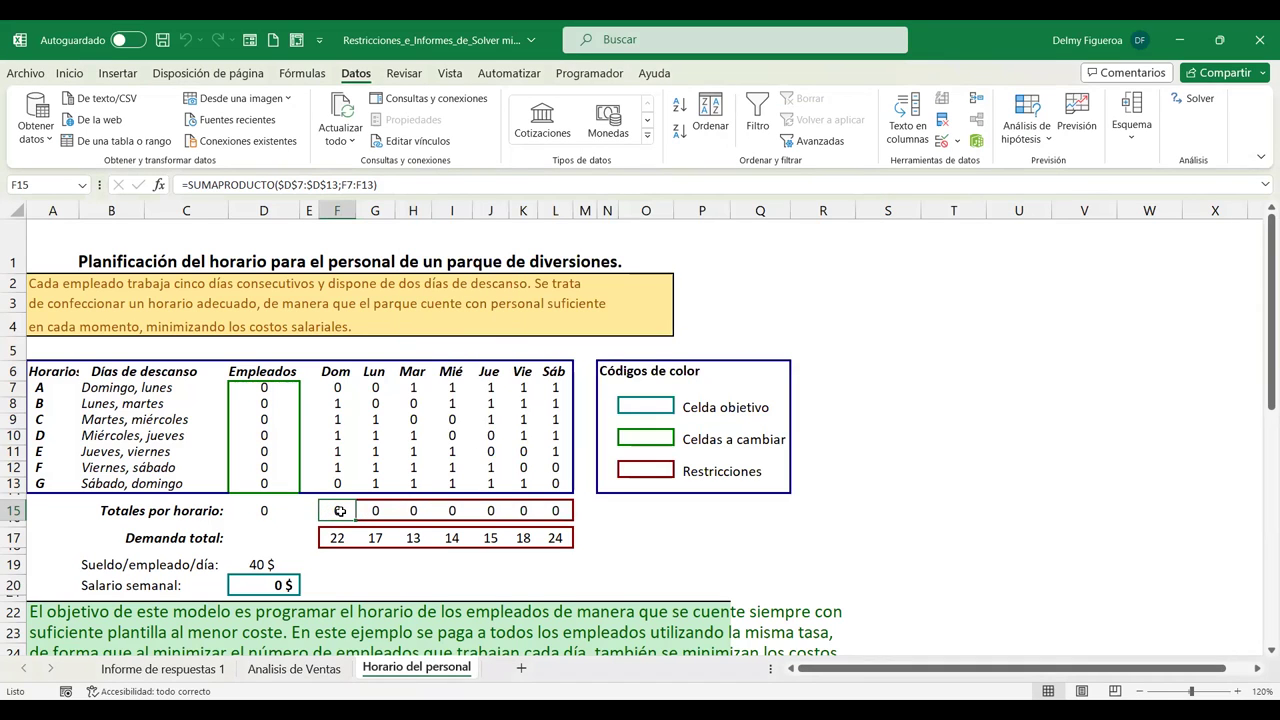
pyautogui.doubleClick(340, 511)
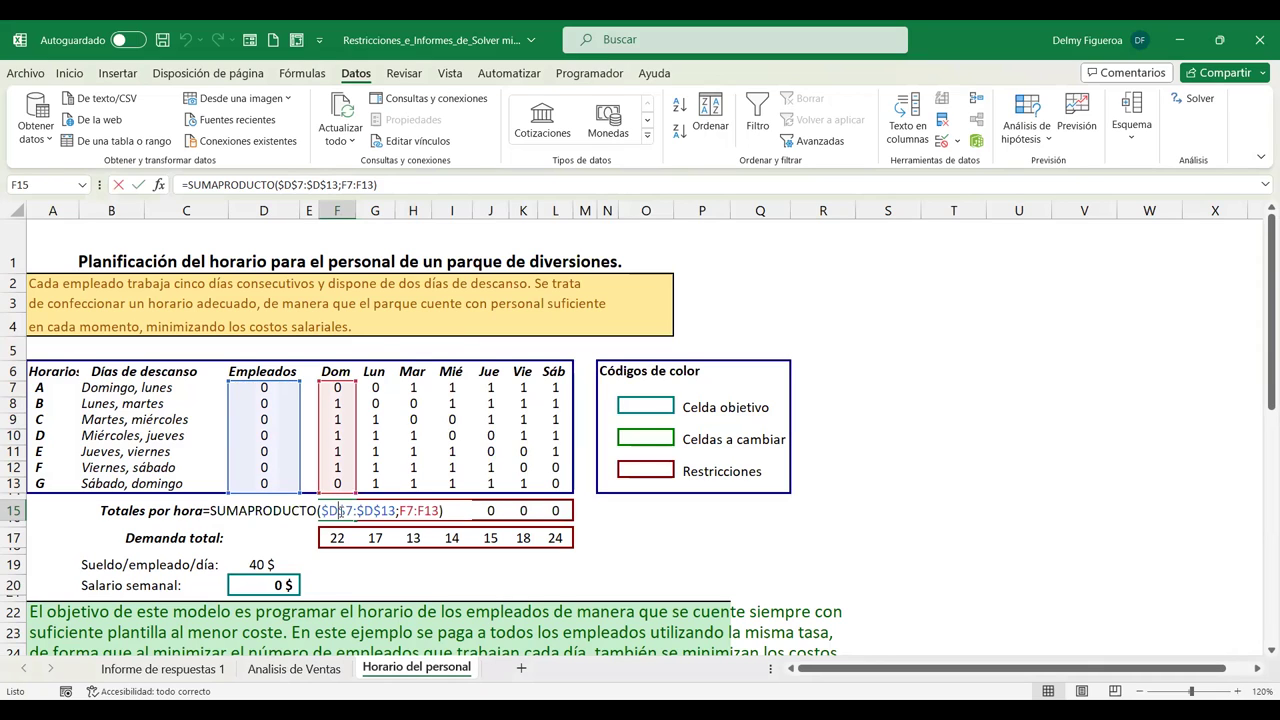
pyautogui.press('Return')
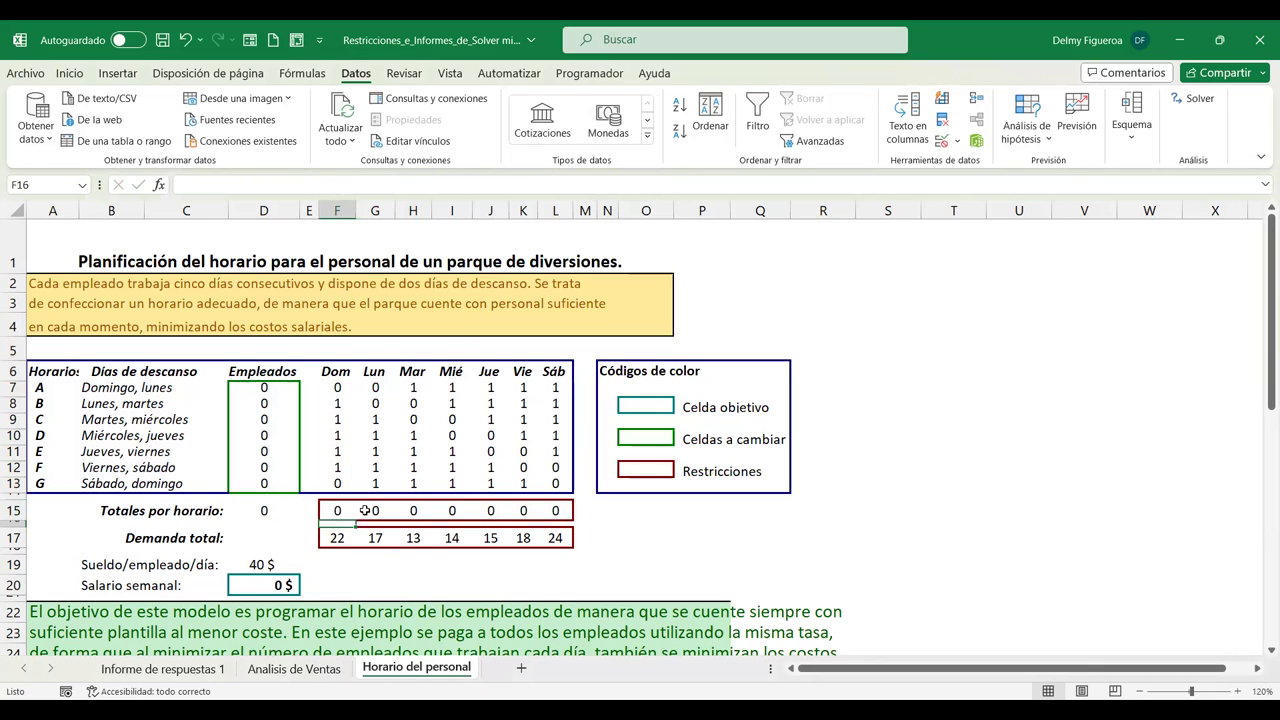
pyautogui.doubleClick(375, 511)
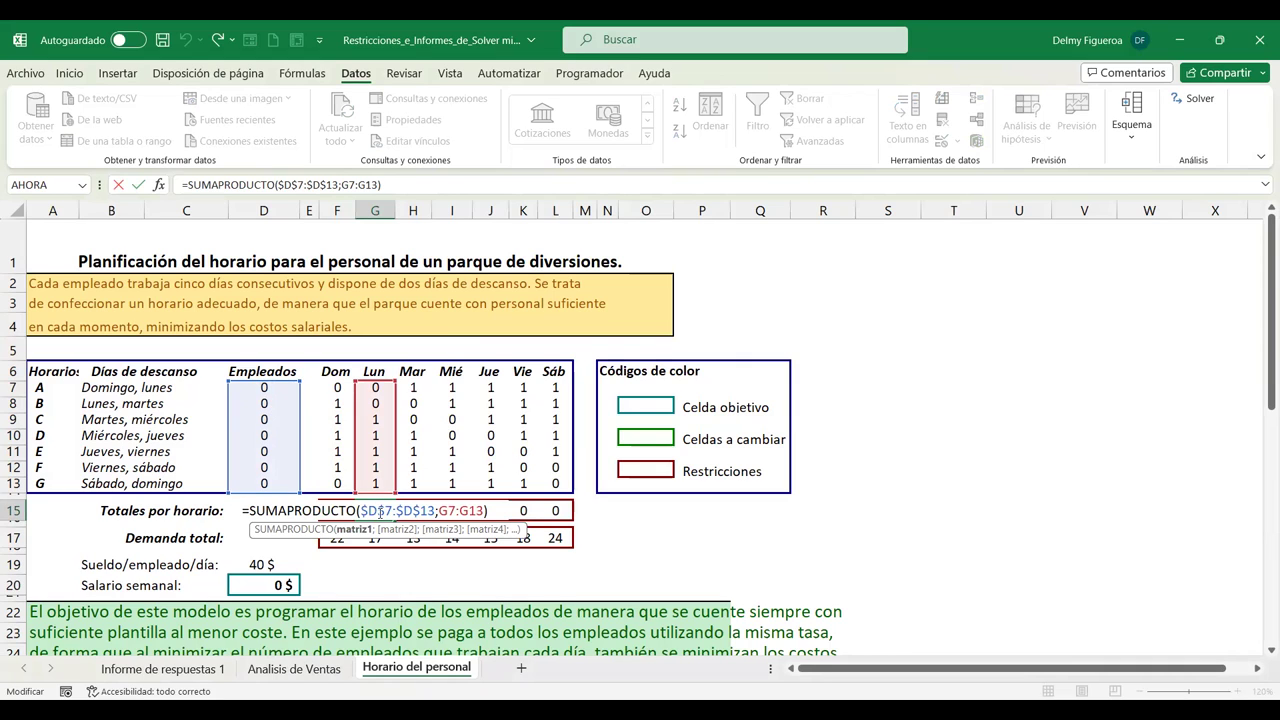
pyautogui.press('Return')
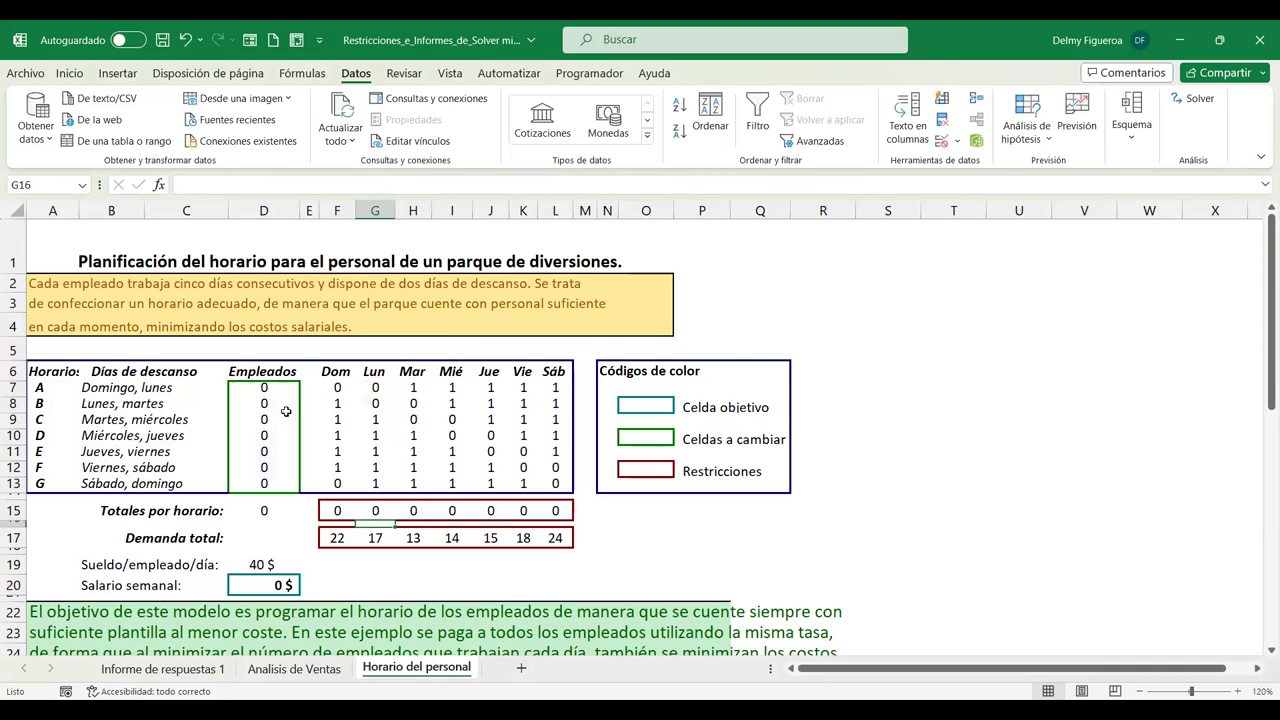
# Enter 1 employee for each schedule A through G in D7:D13.
pyautogui.click(276, 386)
pyautogui.write('1')
pyautogui.press('Return')
pyautogui.write('1')
pyautogui.press('Return')
pyautogui.write('1')
pyautogui.press('Return')
pyautogui.write('1')
pyautogui.press('Return')
pyautogui.write('1')
pyautogui.press('Return')
pyautogui.write('1')
pyautogui.press('Return')
pyautogui.write('1')
pyautogui.press('Return')
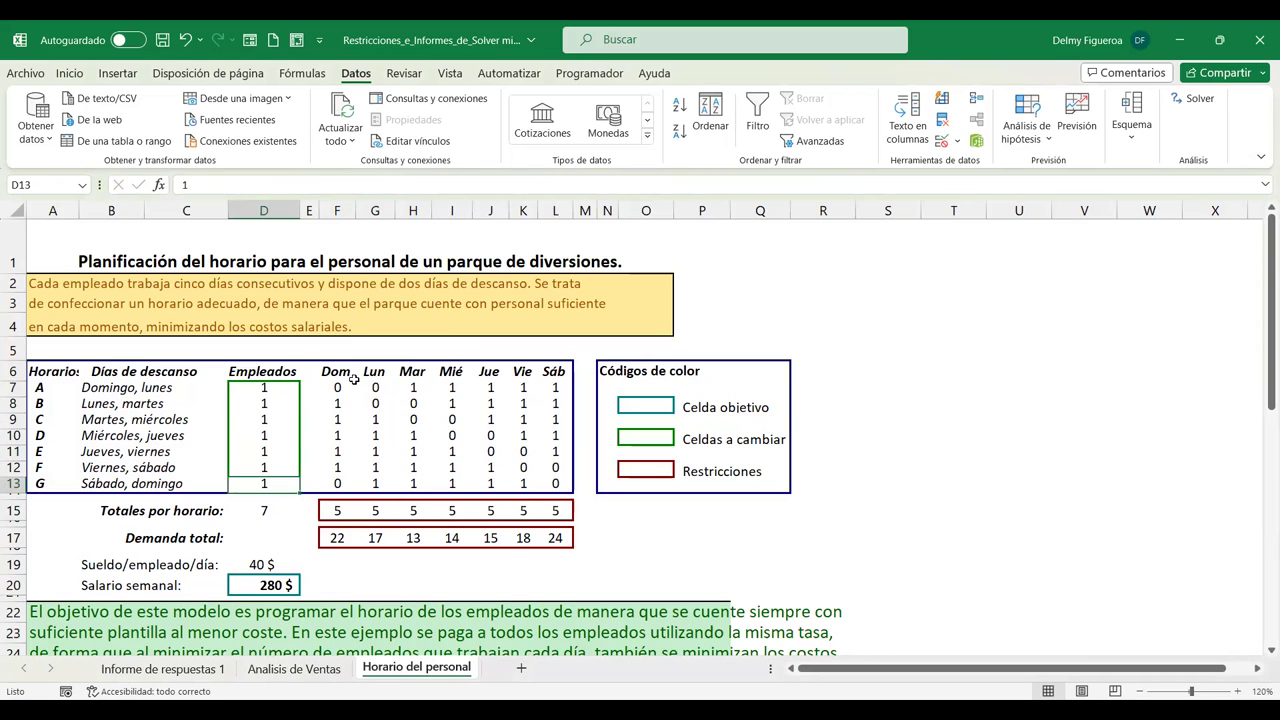
pyautogui.press('Down')
pyautogui.press('Right')
pyautogui.press('Right')
pyautogui.press('Right')
pyautogui.press('Down')
pyautogui.press('Down')
pyautogui.press('Down')
pyautogui.press('Left')
pyautogui.press('Left')
pyautogui.press('Left')
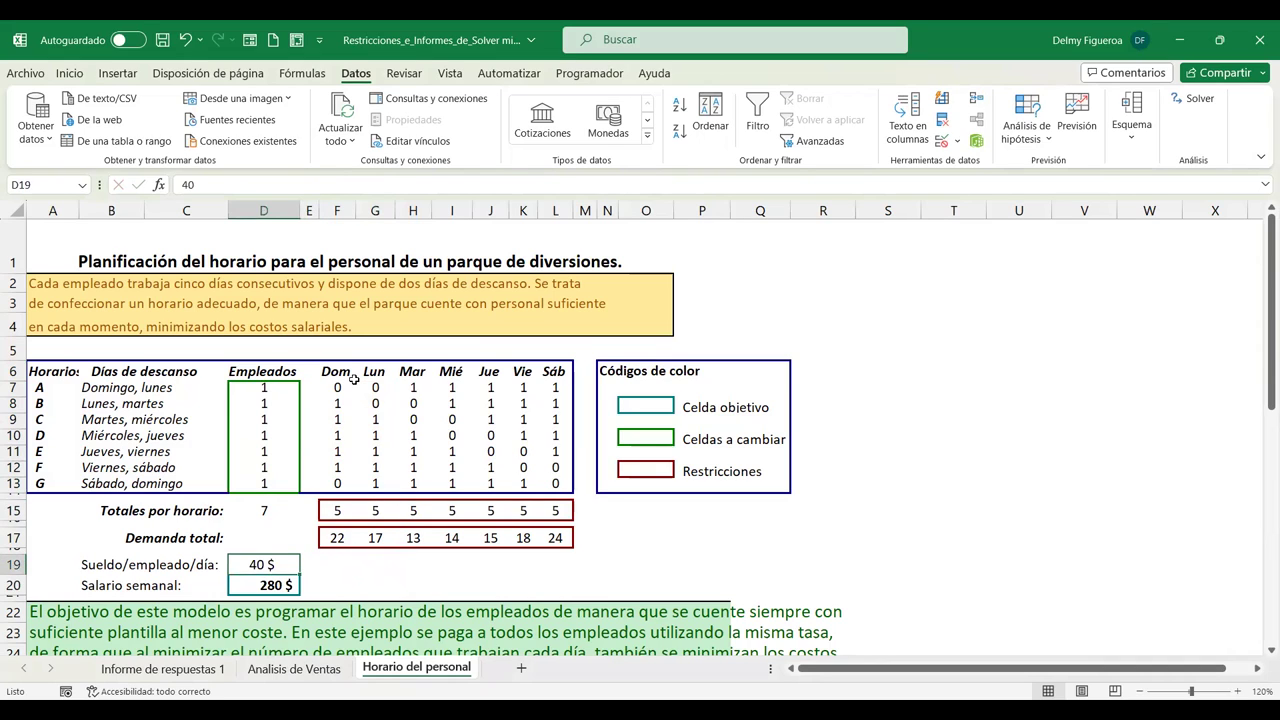
pyautogui.press('Down')
pyautogui.press('Right')
pyautogui.press('Up')
pyautogui.press('Up')
pyautogui.press('Up')
pyautogui.press('Up')
pyautogui.press('Up')
pyautogui.press('Up')
pyautogui.press('Left')
pyautogui.press('Right')
pyautogui.press('Right')
pyautogui.press('Left')
pyautogui.press('Up')
pyautogui.press('Up')
pyautogui.press('Up')
pyautogui.press('Up')
pyautogui.press('Up')
pyautogui.press('Up')
pyautogui.press('Up')
pyautogui.press('Left')
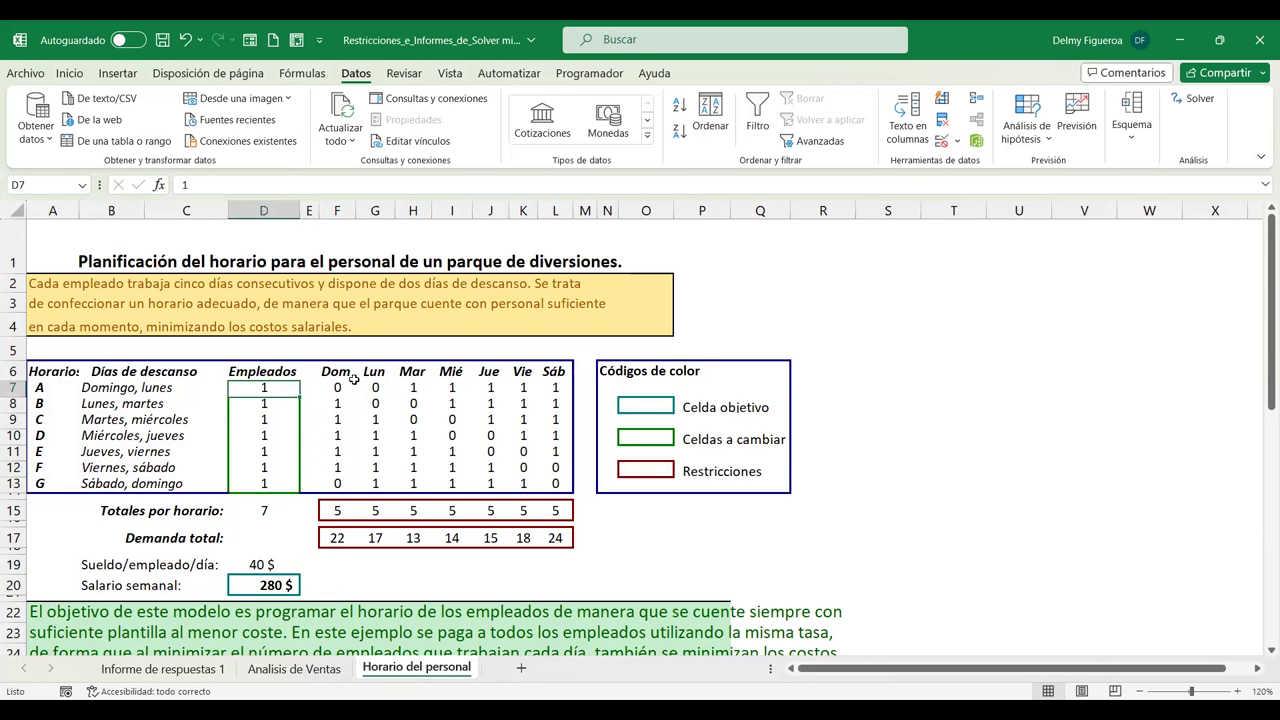
pyautogui.hotkey('shift', 'Down')
pyautogui.hotkey('shift', 'Down')
pyautogui.hotkey('shift', 'Down')
pyautogui.hotkey('shift', 'Down')
pyautogui.hotkey('shift', 'Down')
pyautogui.hotkey('shift', 'Down')
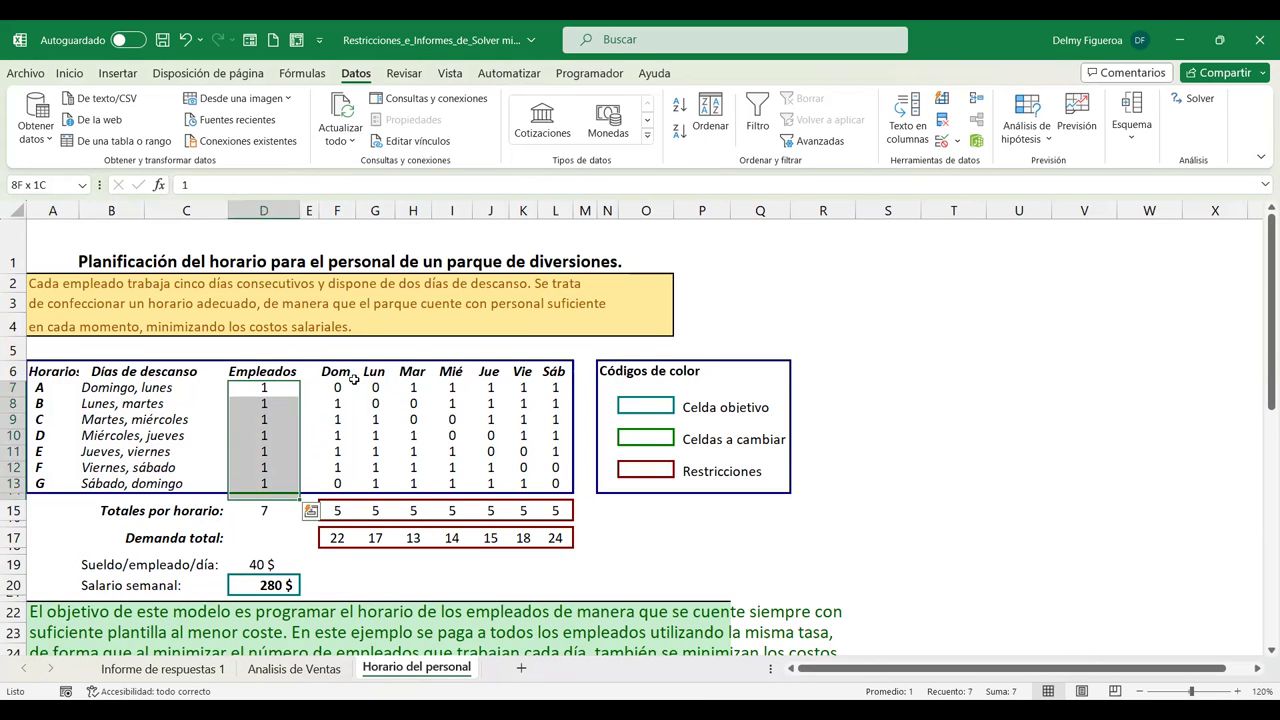
pyautogui.press('Delete')
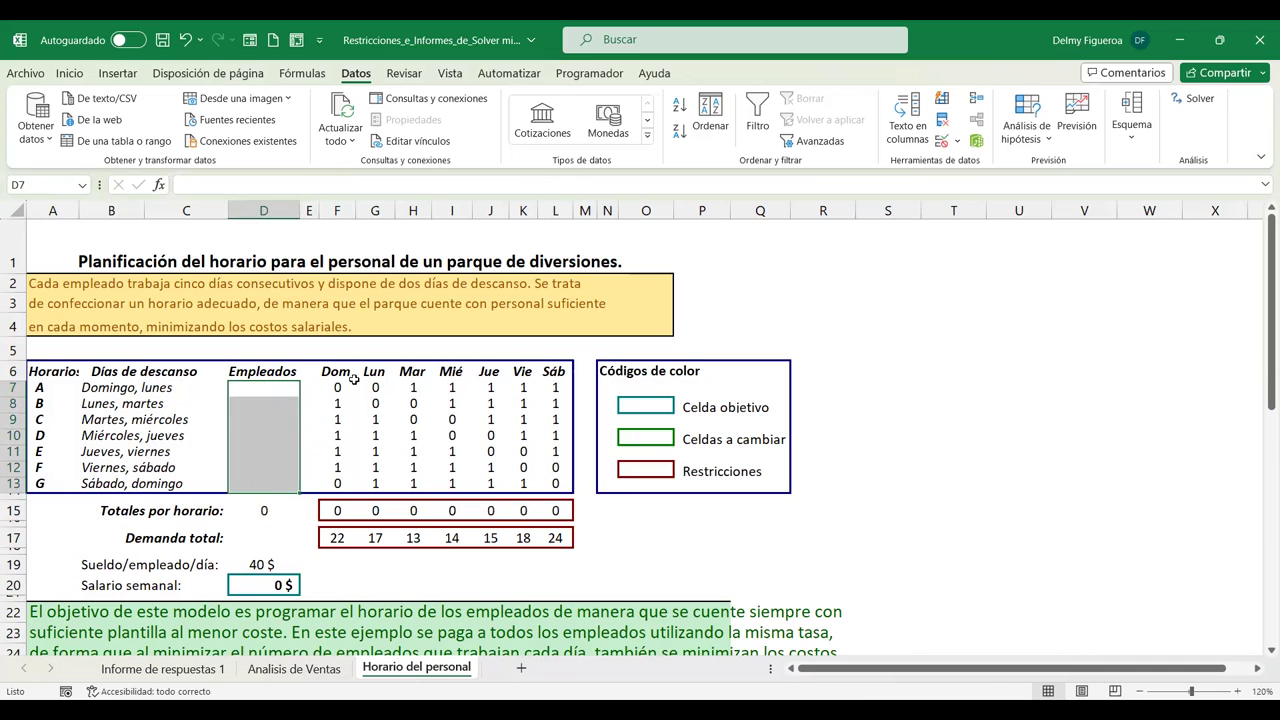
pyautogui.write('1')
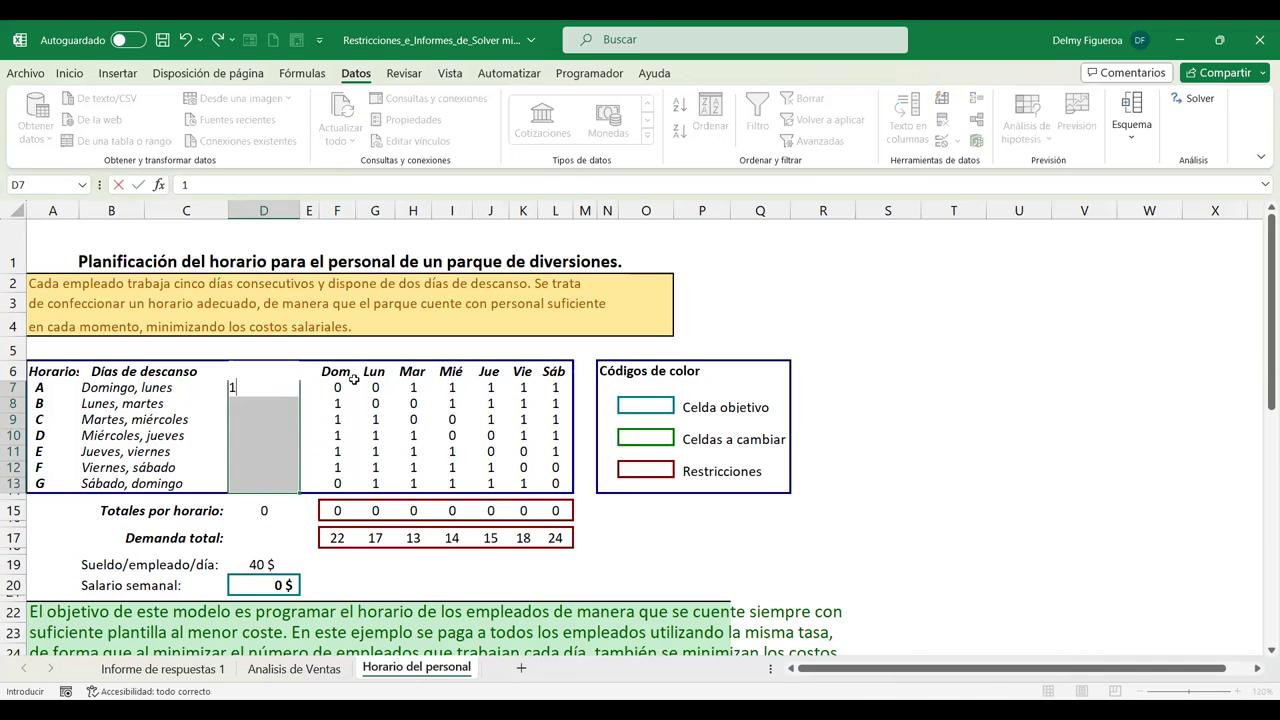
pyautogui.hotkey('ctrl', 'Return')
pyautogui.press('Right')
pyautogui.press('Down')
pyautogui.press('Down')
pyautogui.press('Down')
pyautogui.press('Down')
pyautogui.press('Down')
pyautogui.press('Down')
pyautogui.press('Right')
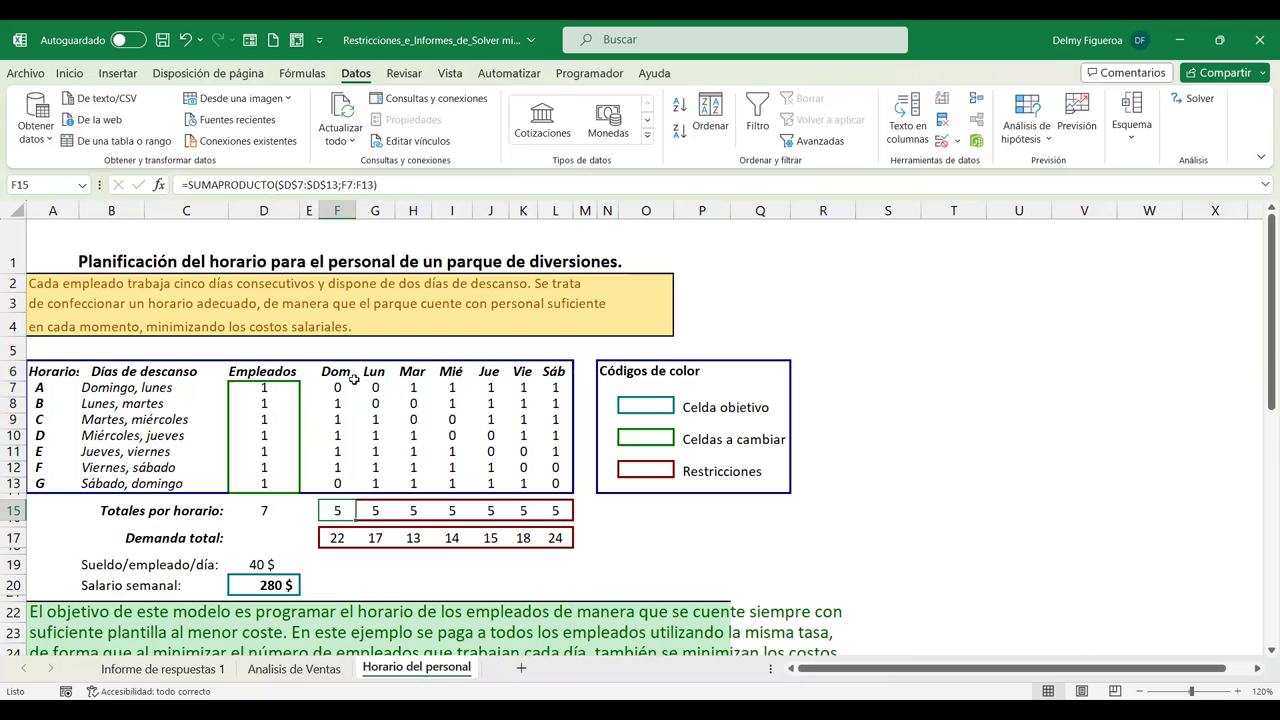
pyautogui.click(1196, 101)
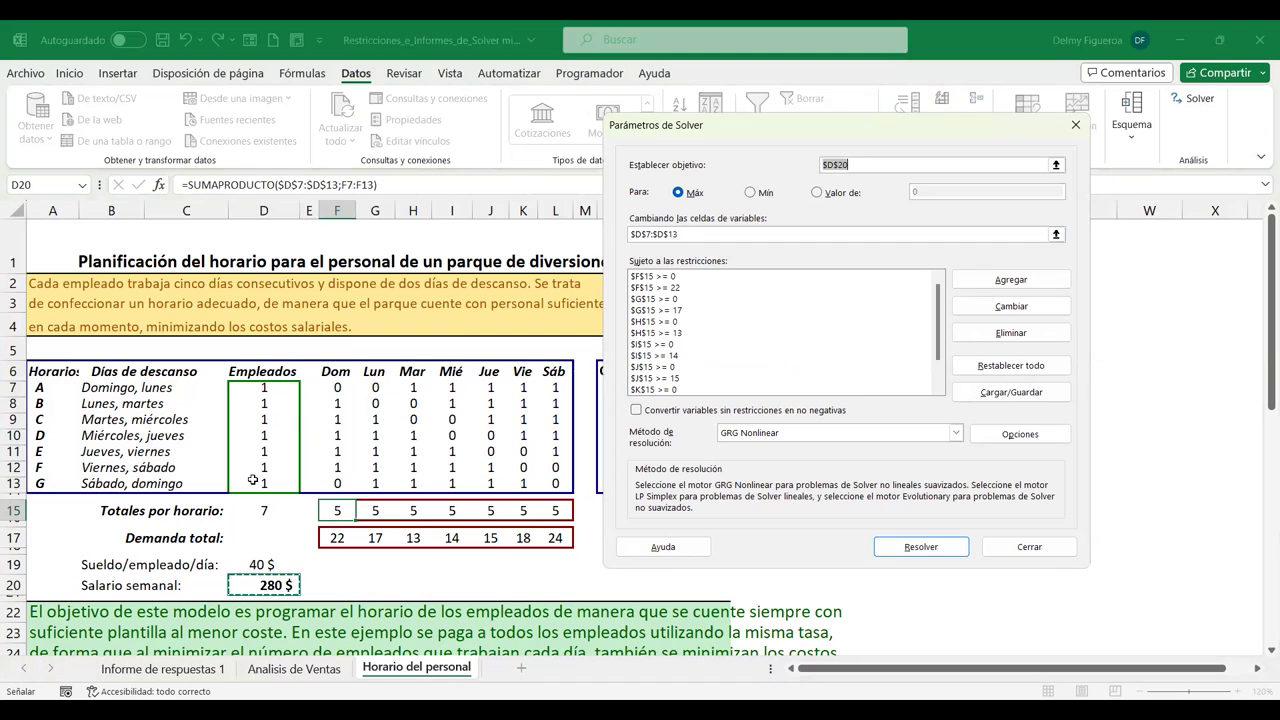
# Review the daily demand and non-negative constraints listed in Parámetros de Solver.
pyautogui.click(654, 278)
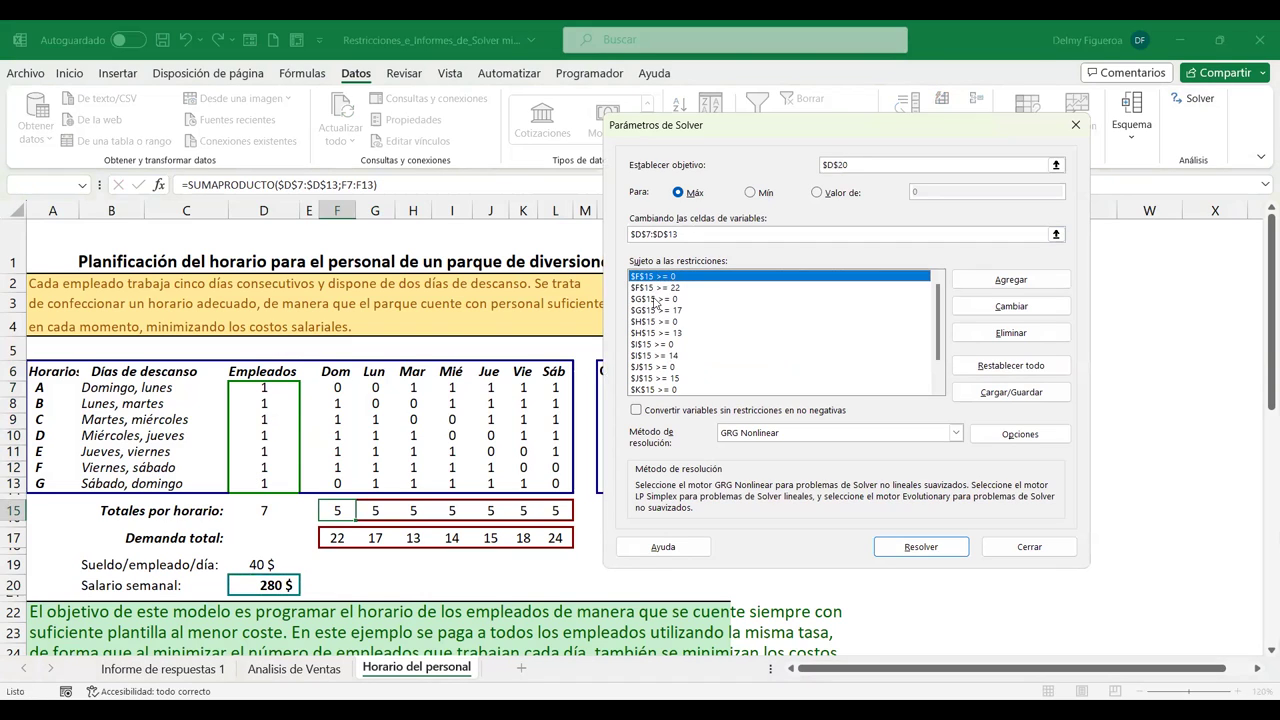
pyautogui.click(652, 299)
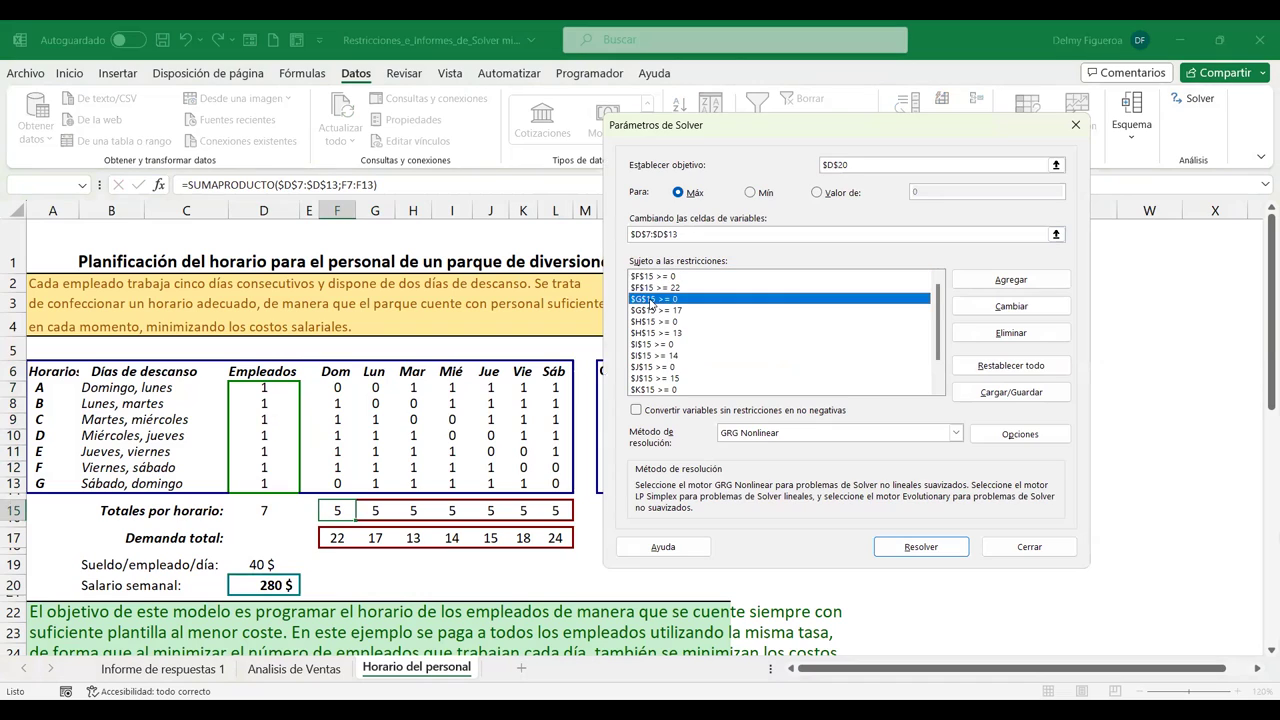
pyautogui.click(658, 322)
pyautogui.click(662, 344)
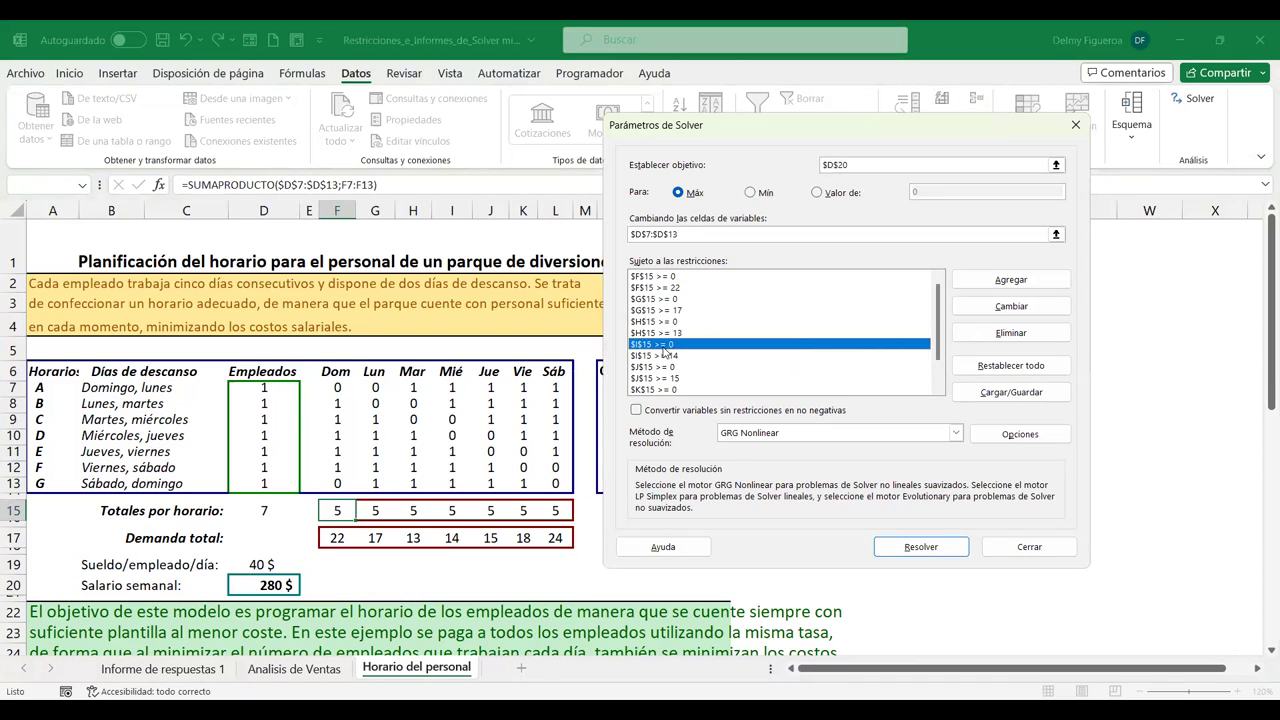
pyautogui.click(663, 289)
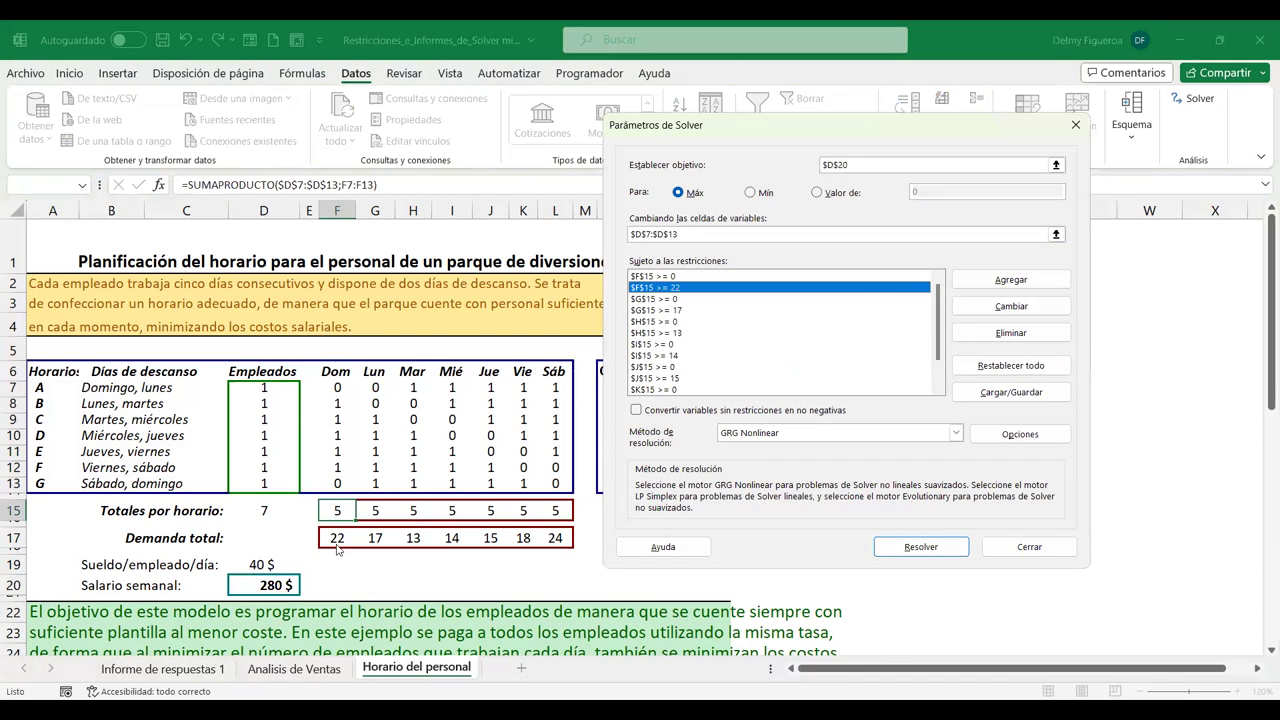
pyautogui.click(653, 356)
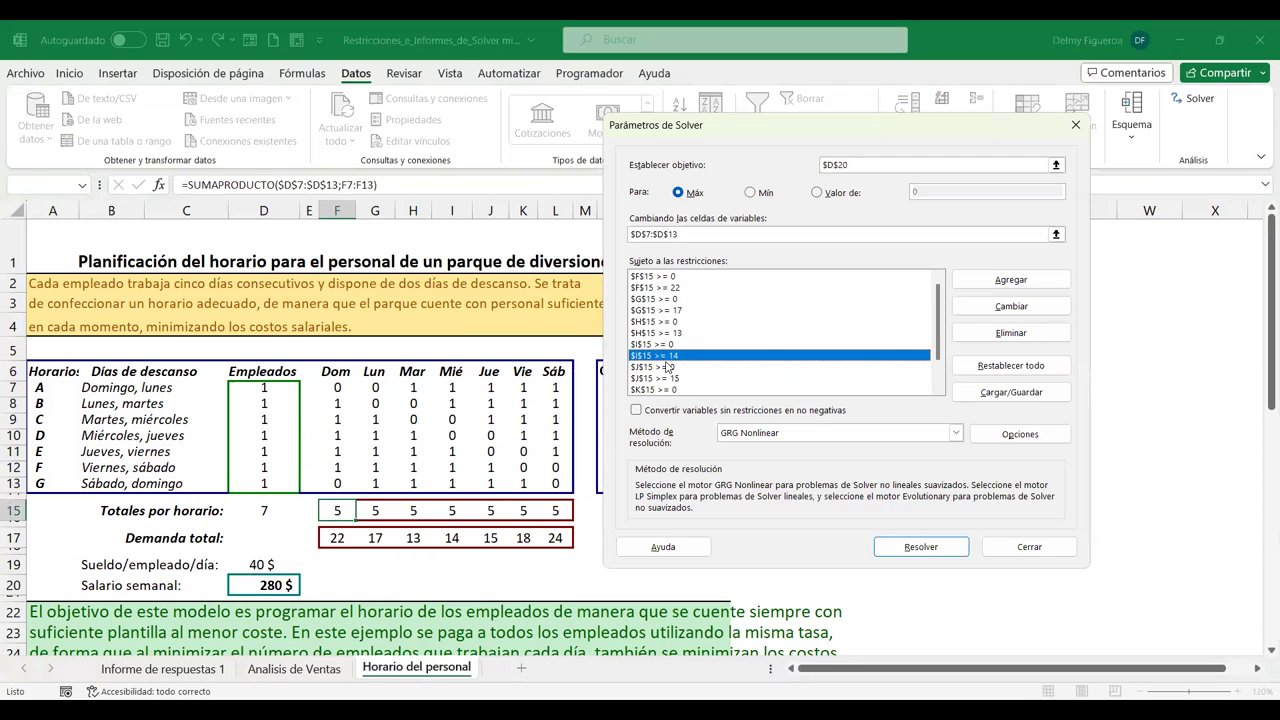
pyautogui.scroll(-1, 665, 365)
pyautogui.click(670, 356)
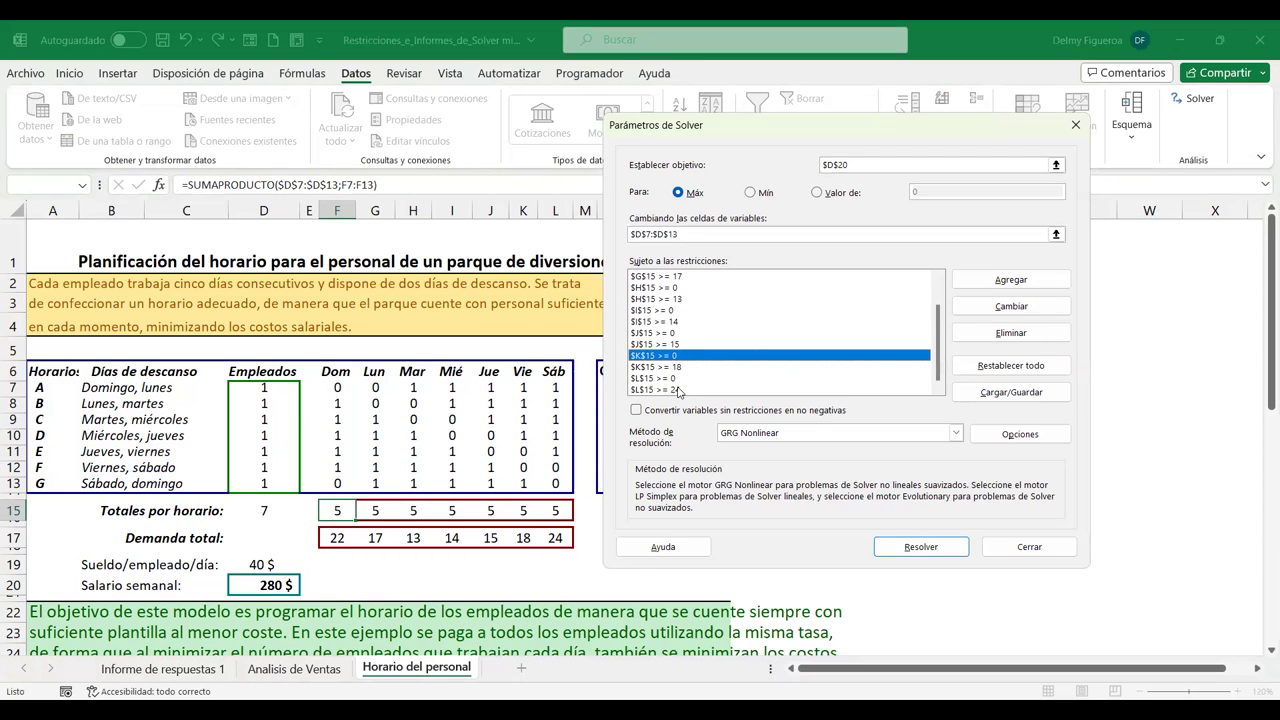
pyautogui.click(684, 390)
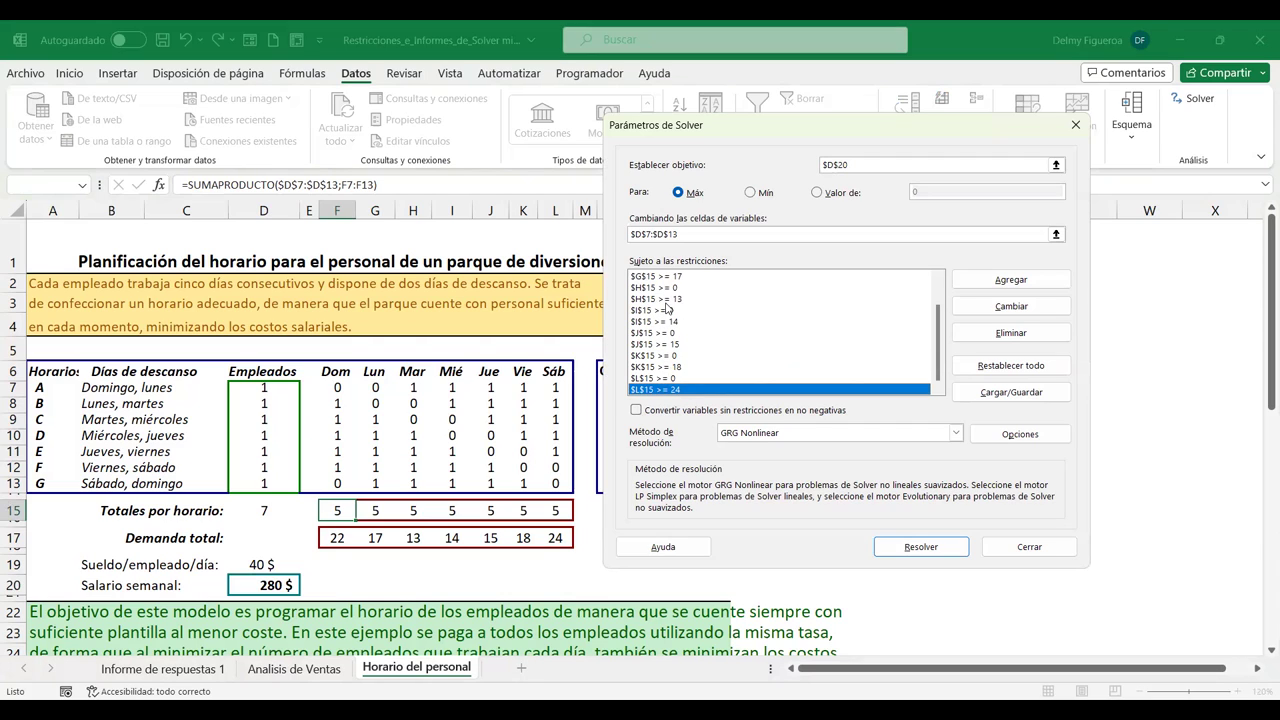
# Make unconstrained variables non-negative and set the D20 objective to Mín.
pyautogui.click(637, 411)
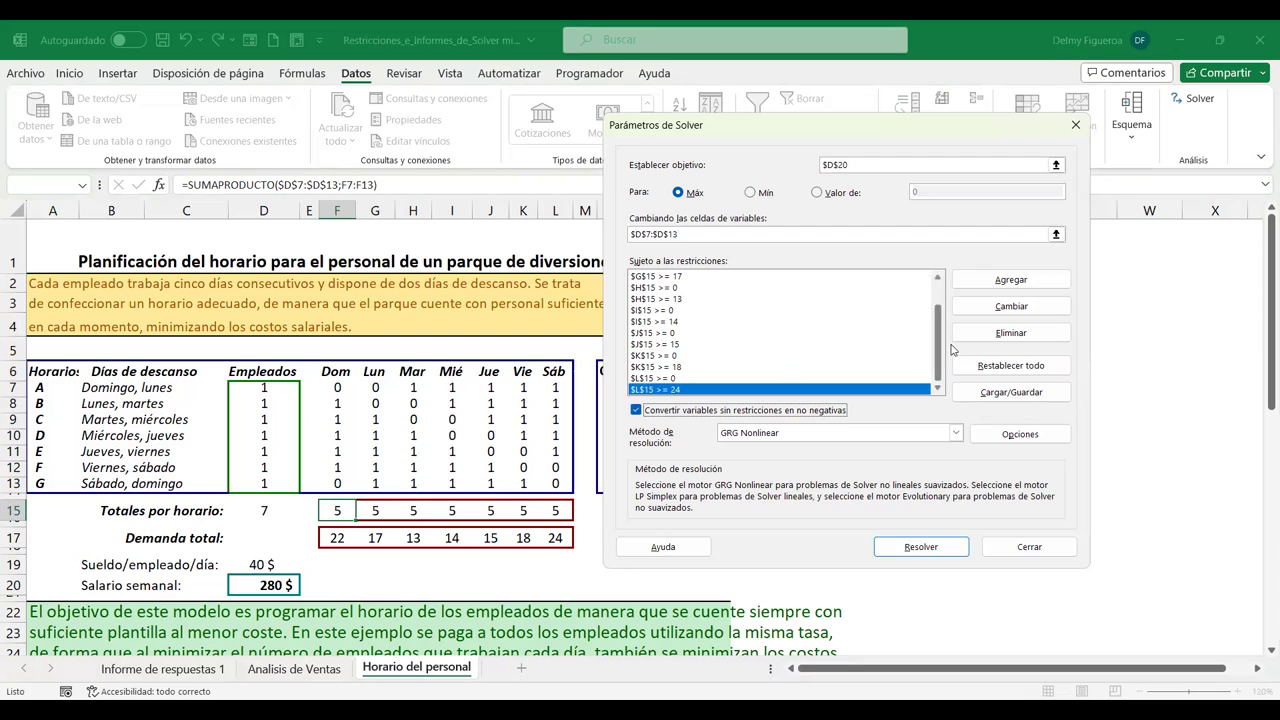
pyautogui.scroll(1, 940, 320)
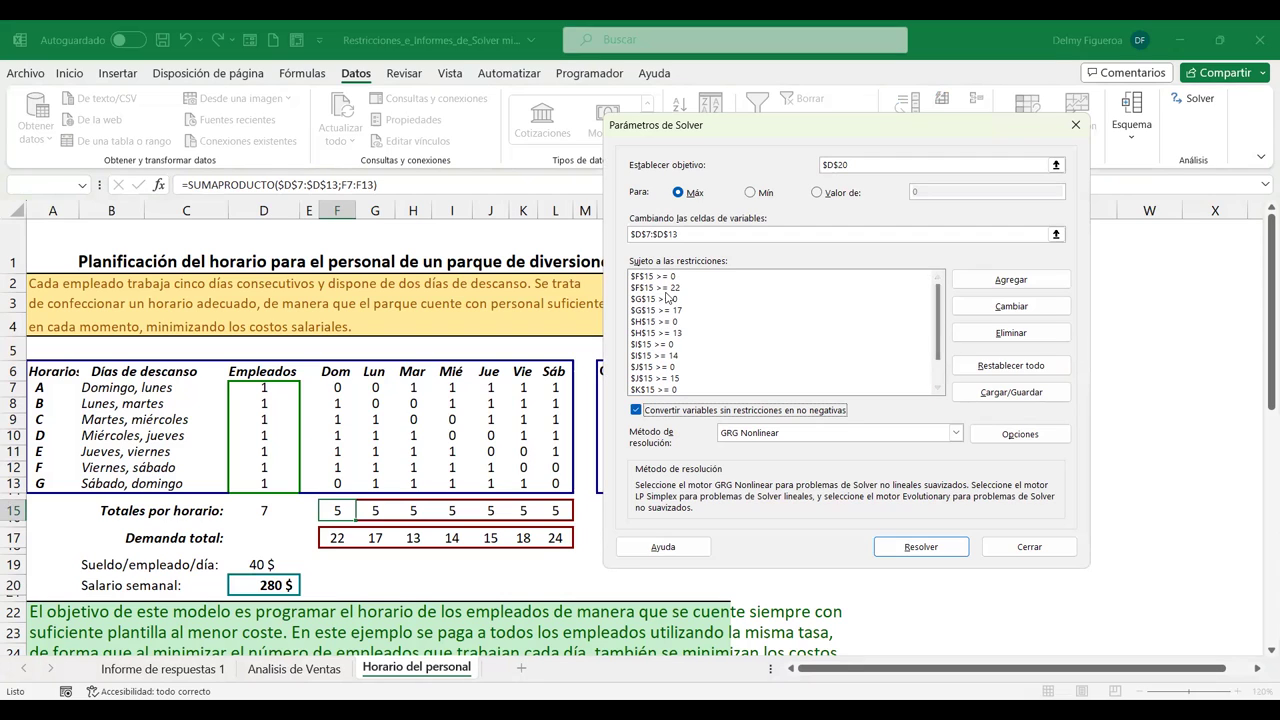
pyautogui.click(667, 298)
pyautogui.click(752, 192)
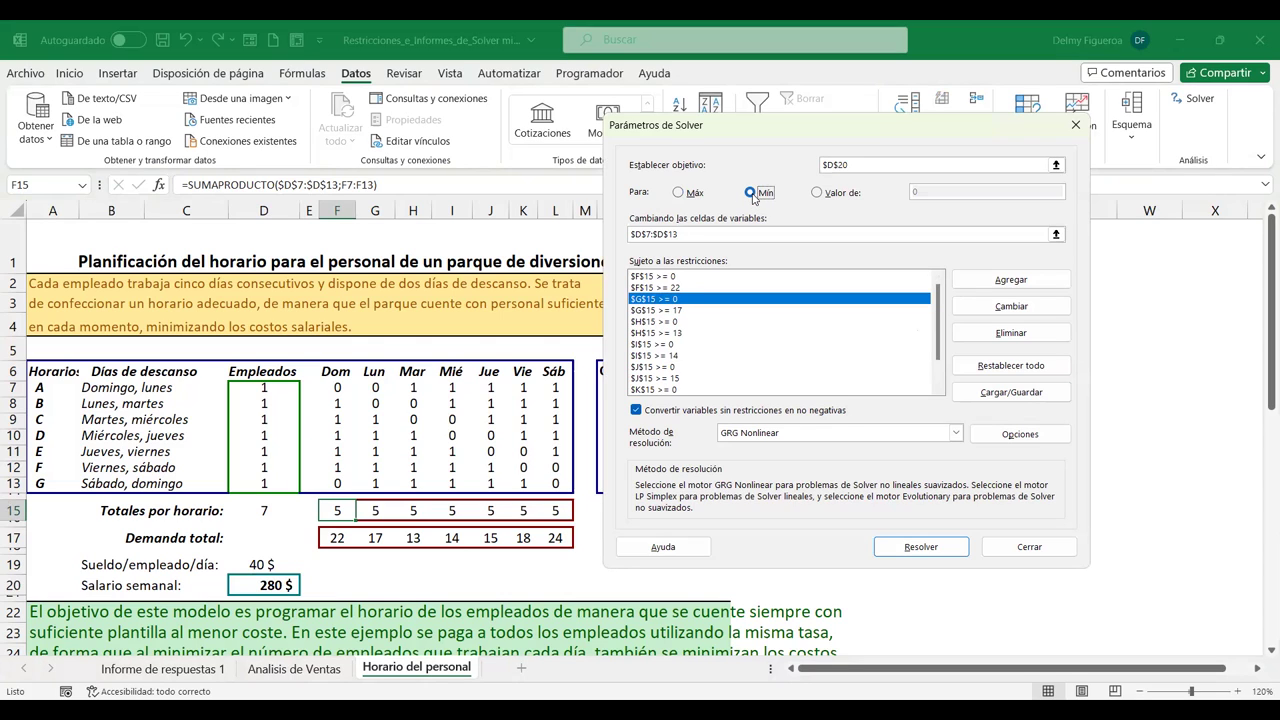
# Run Solver to get 25 employees and a 987 $ weekly salary.
pyautogui.click(945, 546)
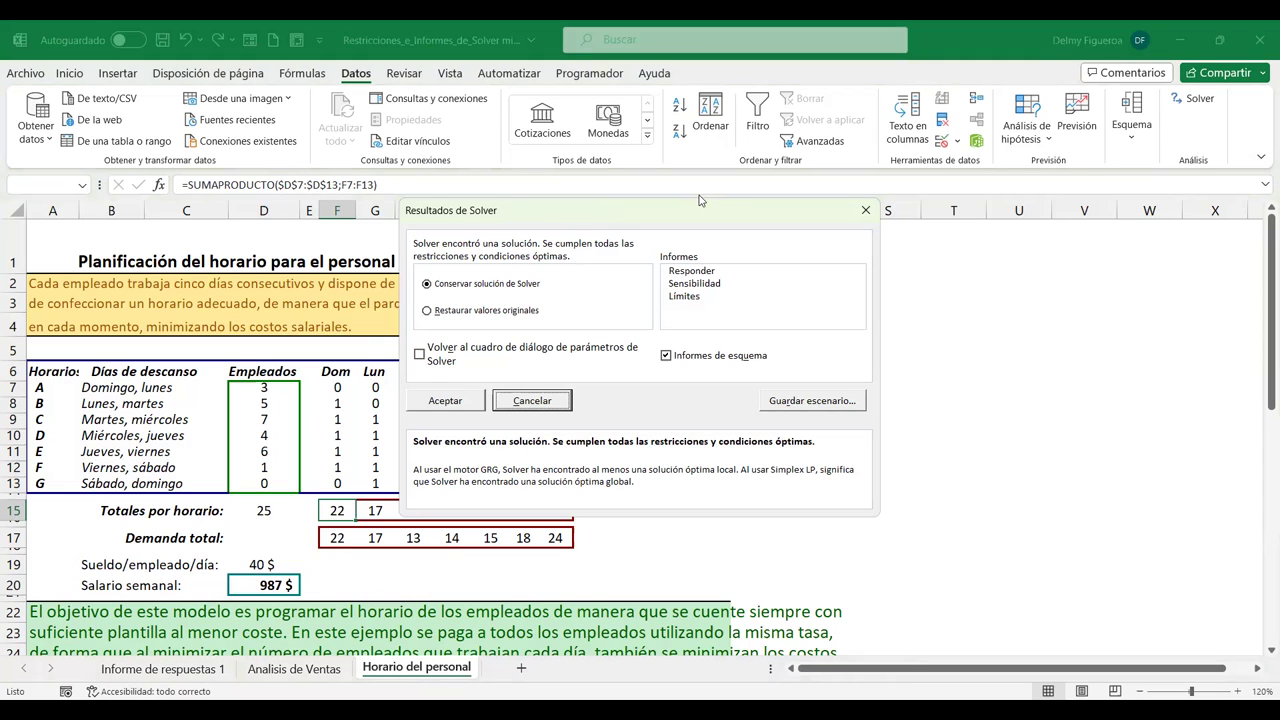
pyautogui.moveTo(700, 201); pyautogui.dragTo(700, 200)
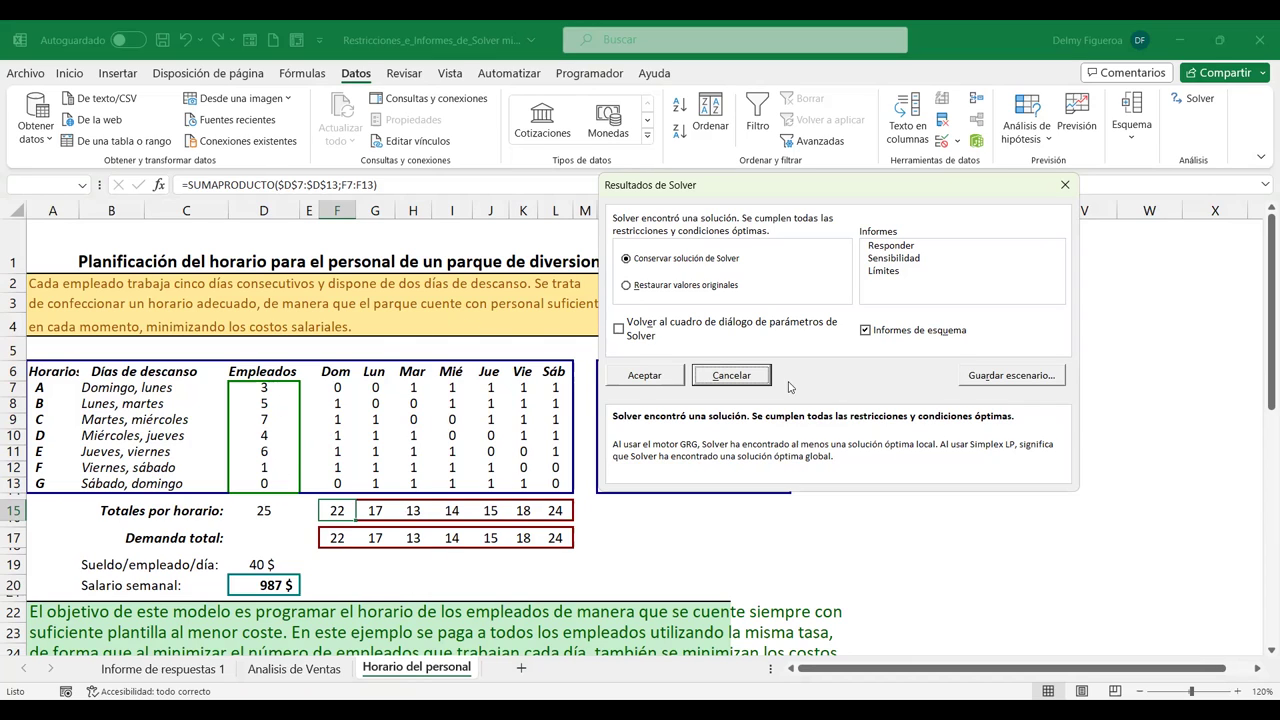
# Keep the solution with counts 3,5,7,4,6,1,0, then select empty cells O17 and S4.
pyautogui.click(660, 377)
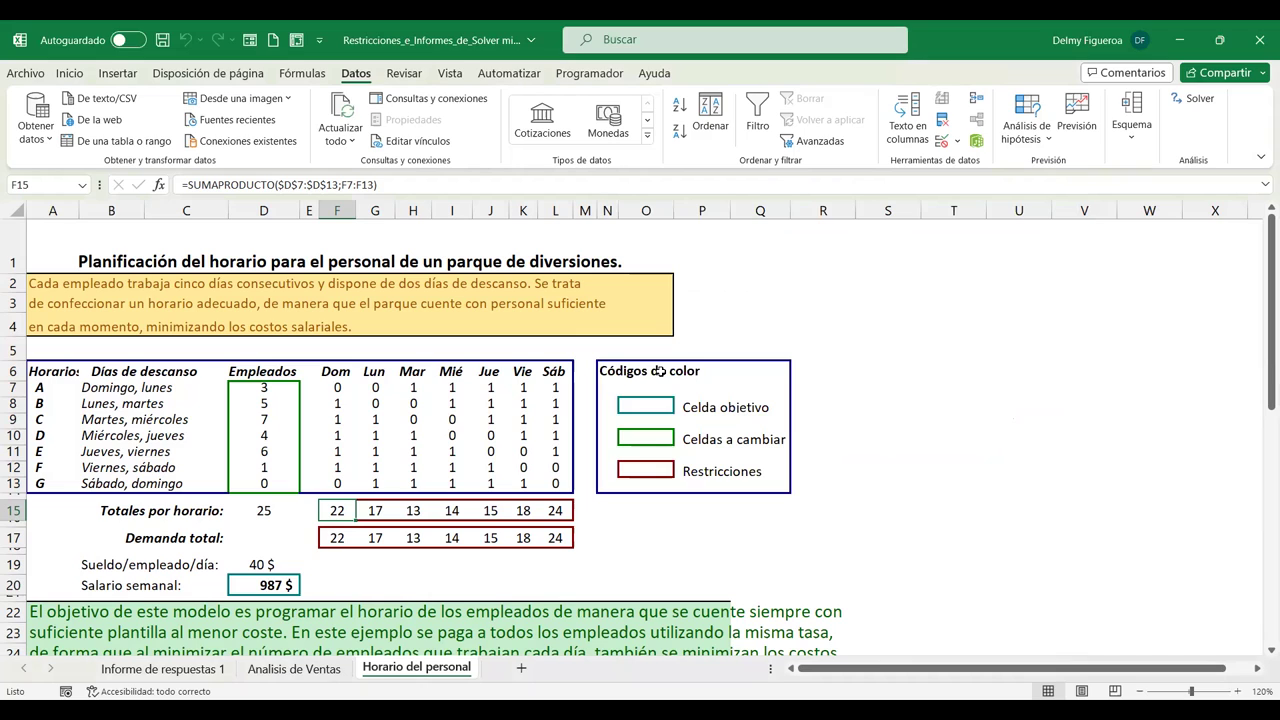
pyautogui.click(647, 538)
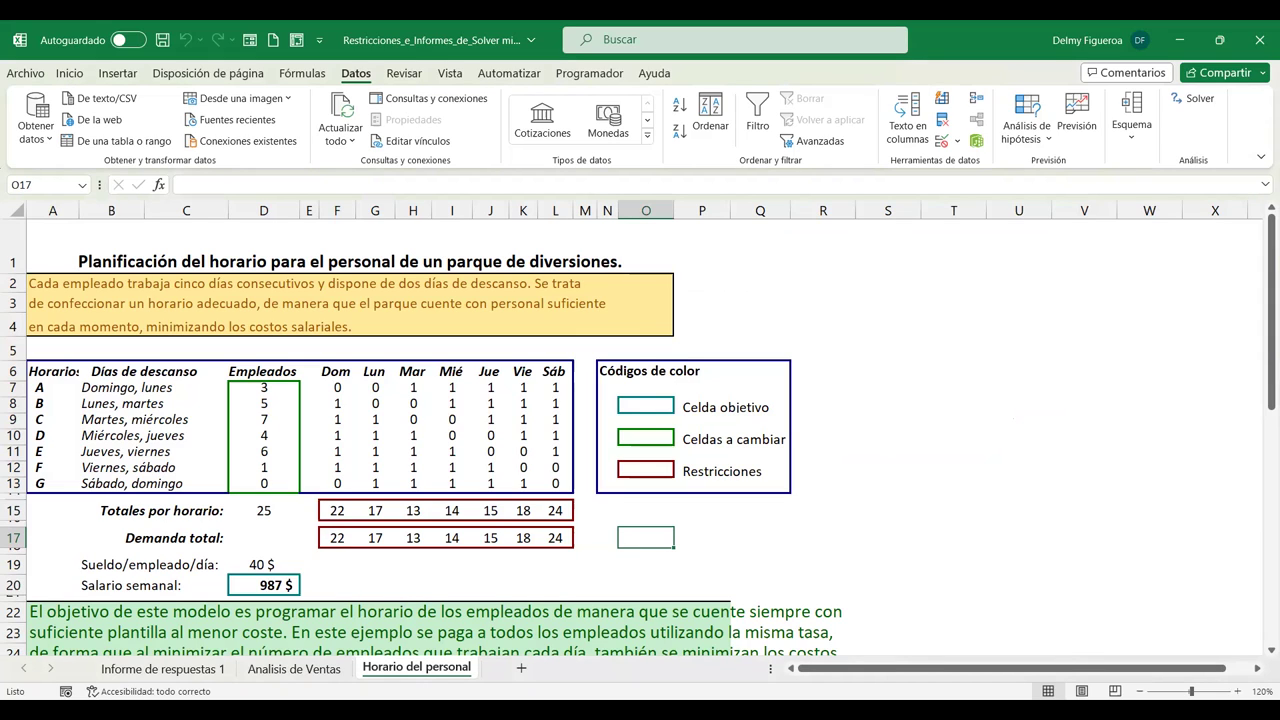
pyautogui.click(857, 322)
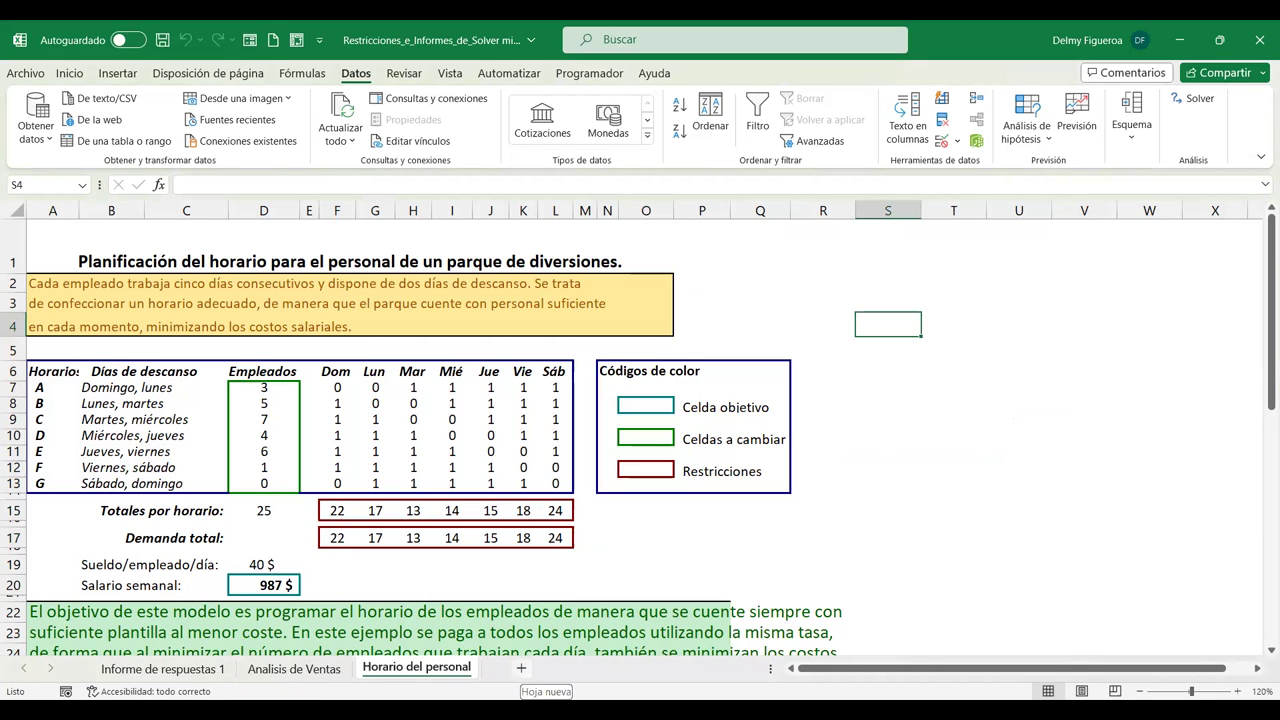
# Add Hoja2, set all its cells to 14-point font, and zoom to 120%.
pyautogui.click(521, 668)
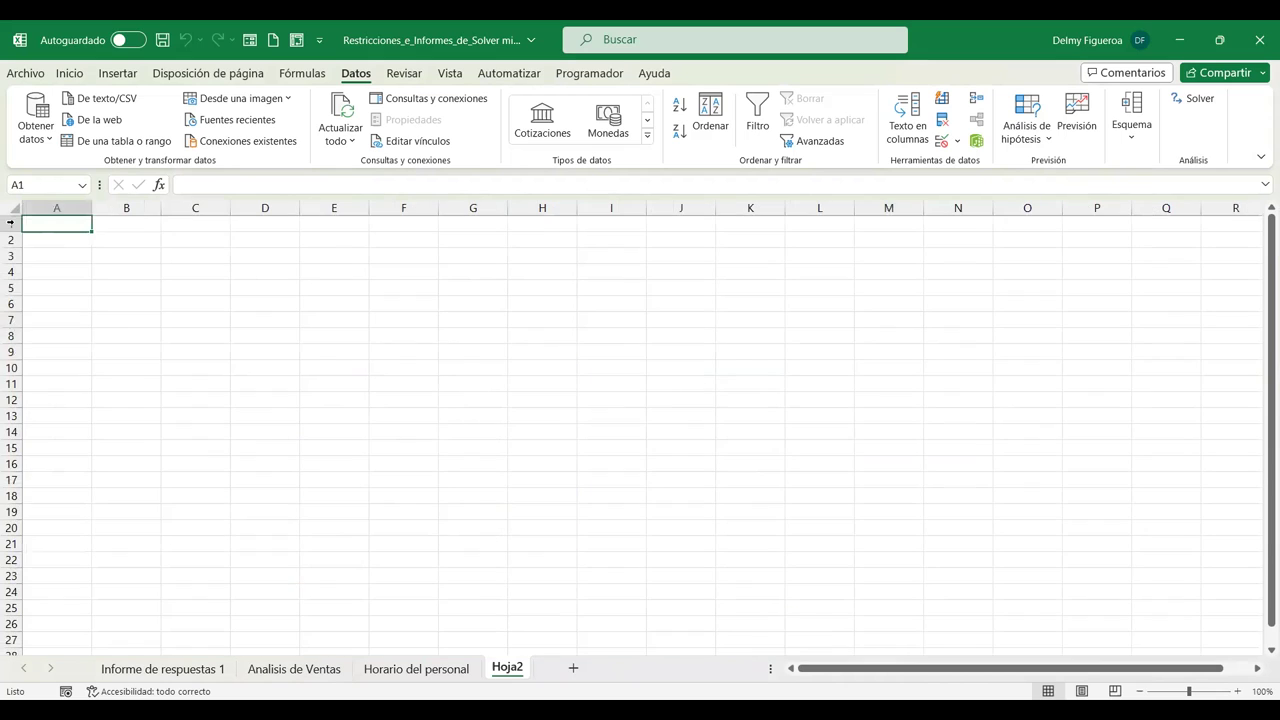
pyautogui.click(14, 206)
pyautogui.click(69, 73)
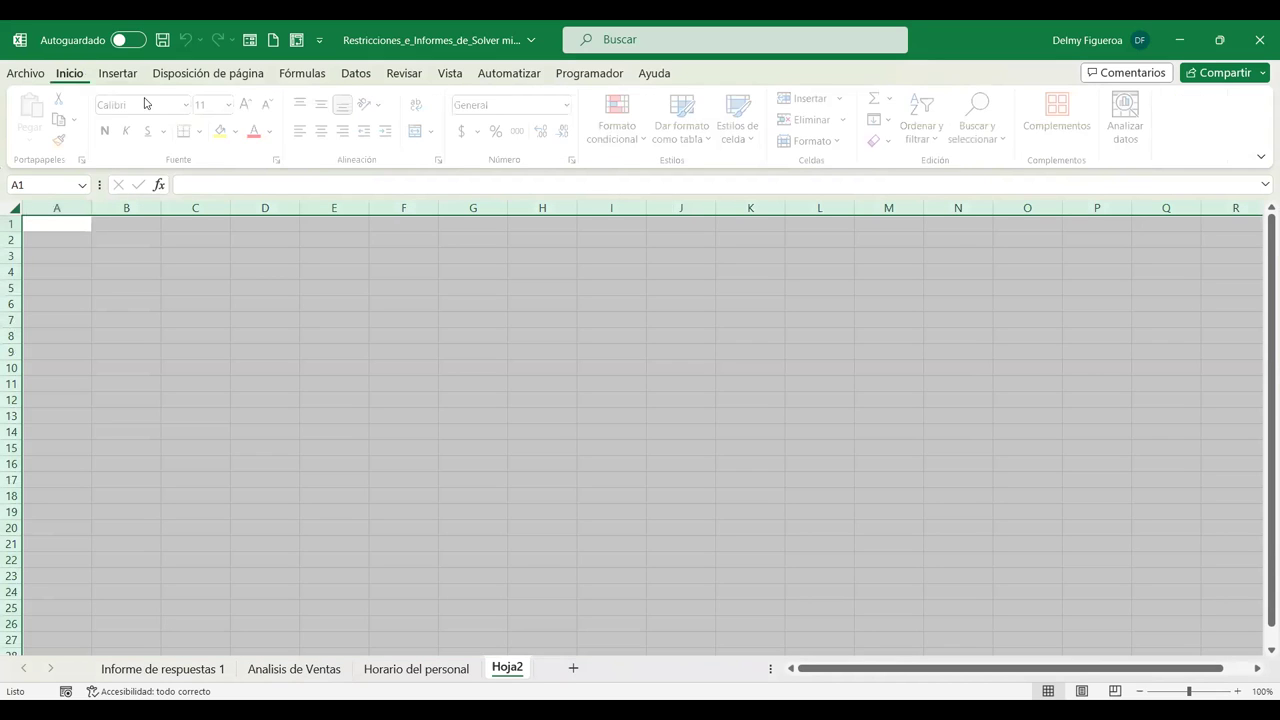
pyautogui.click(249, 105)
pyautogui.click(249, 105)
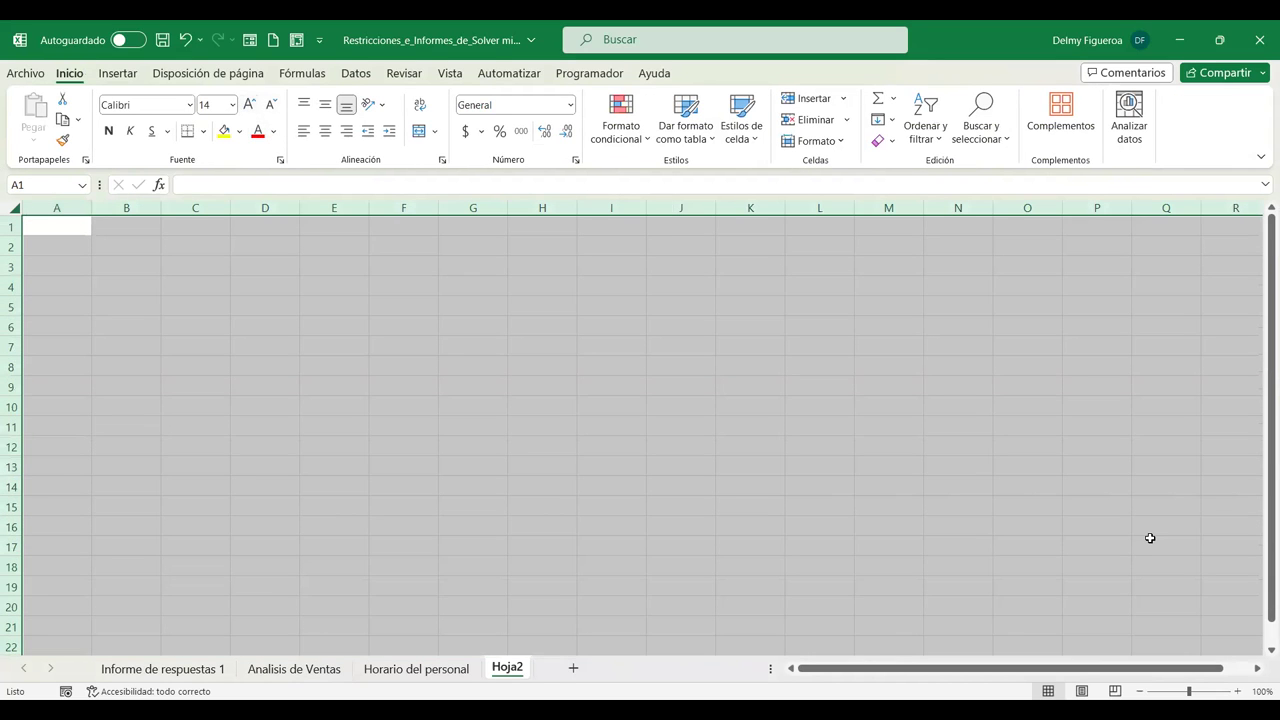
pyautogui.click(1238, 691)
pyautogui.click(1238, 691)
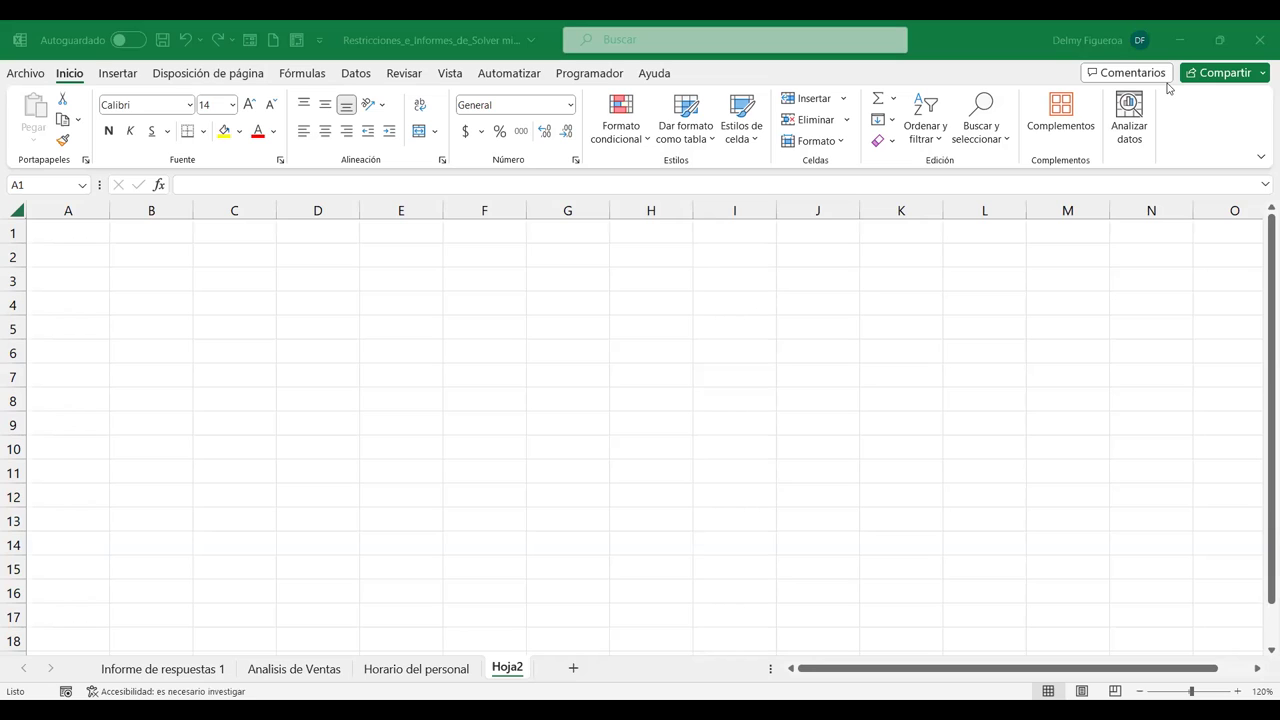
pyautogui.click(251, 237)
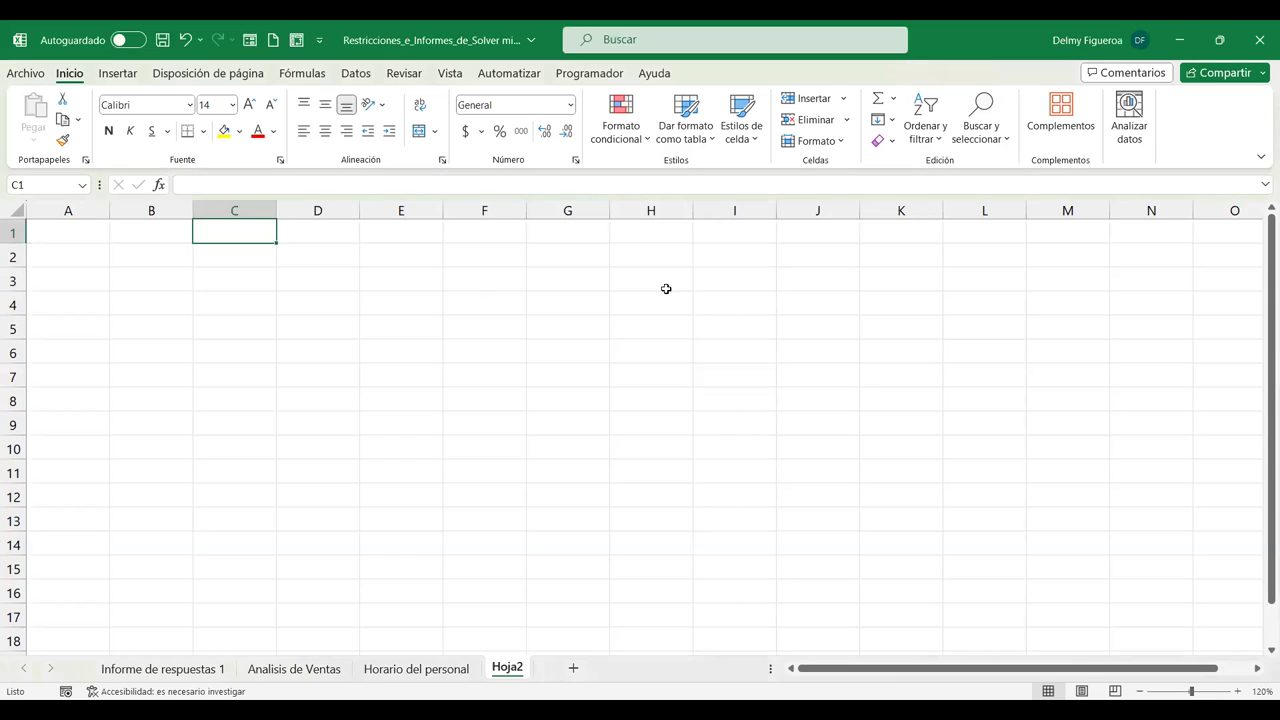
# Enter headers Camisas, Shorts and Pantalones in C1:E1, then move to B2.
pyautogui.write('Camisas')
pyautogui.press('Tab')
pyautogui.write('Shorts')
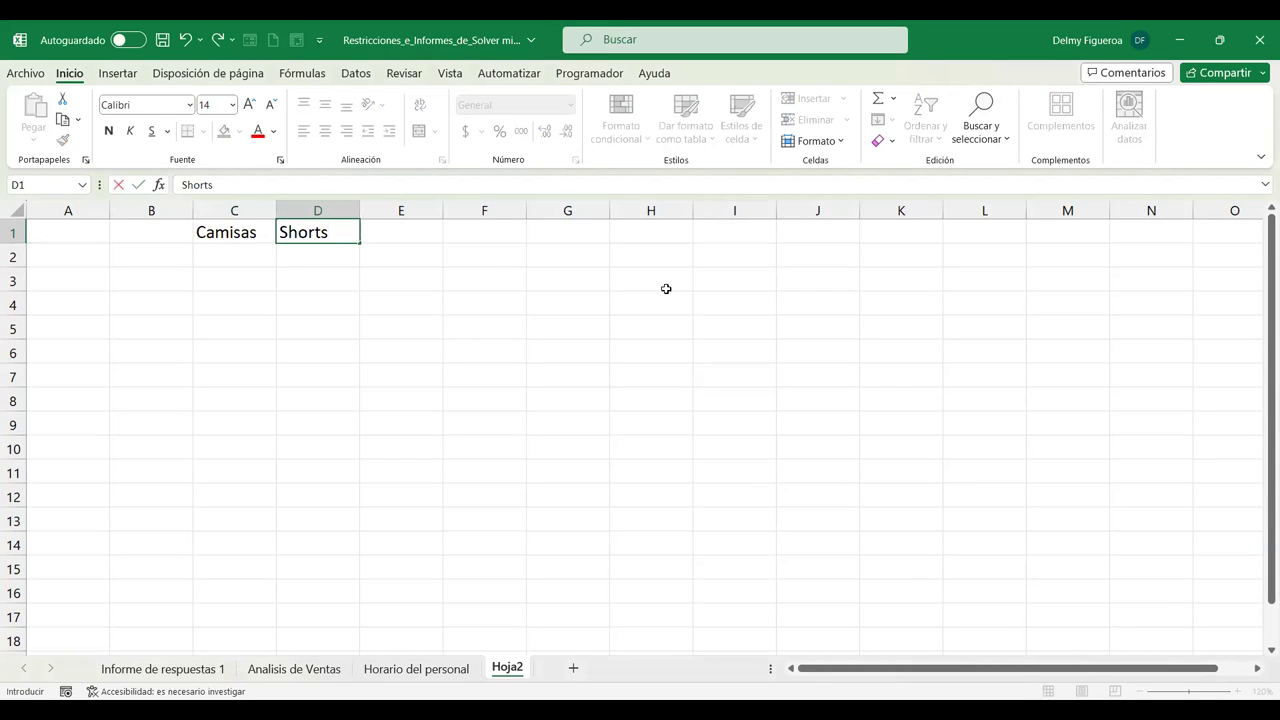
pyautogui.press('Tab')
pyautogui.write('Pantalones')
pyautogui.press('Return')
pyautogui.press('Left')
pyautogui.press('Left')
pyautogui.press('Left')
pyautogui.press('Left')
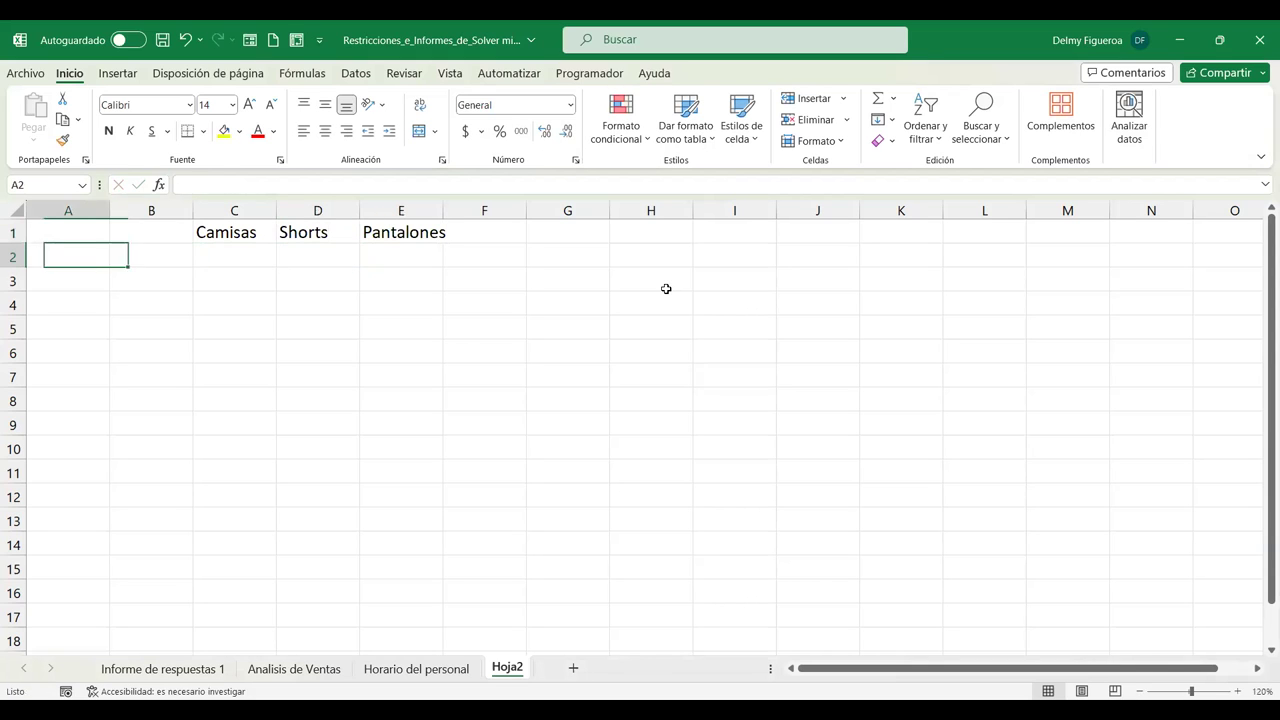
pyautogui.press('Right')
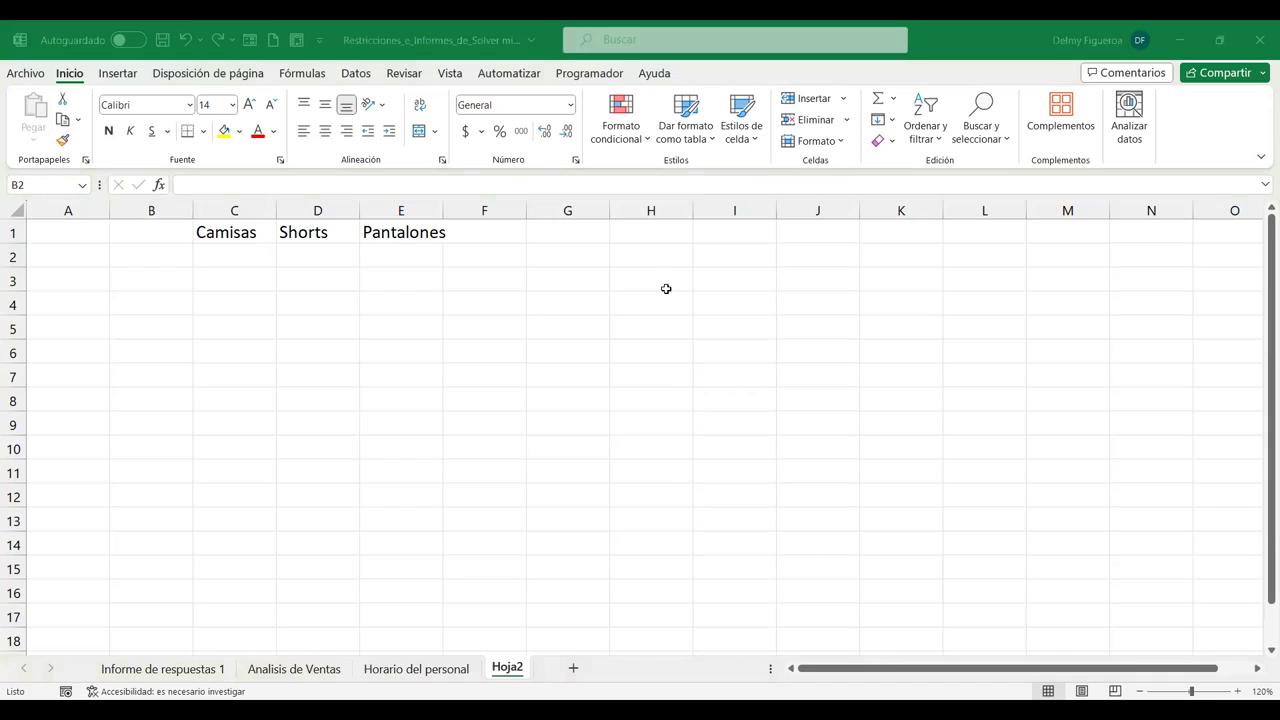
# Label B2 'Variables' and B3 'Utilidad'.
pyautogui.write('Variables')
pyautogui.press('Return')
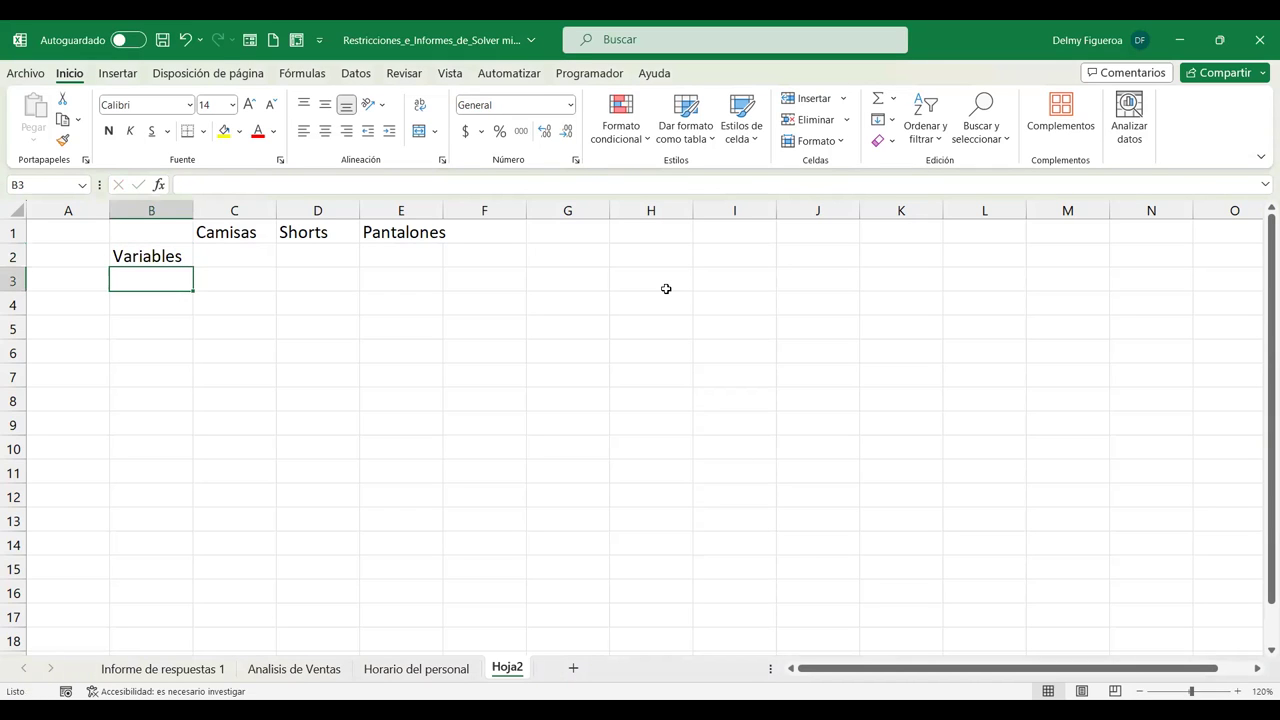
pyautogui.write('Utilidas')
pyautogui.press('BackSpace')
pyautogui.write('d')
pyautogui.press('Tab')
# Enter the Camisas profit 10 in C3 and format C3:E3 as Contabilidad currency.
pyautogui.press('Up')
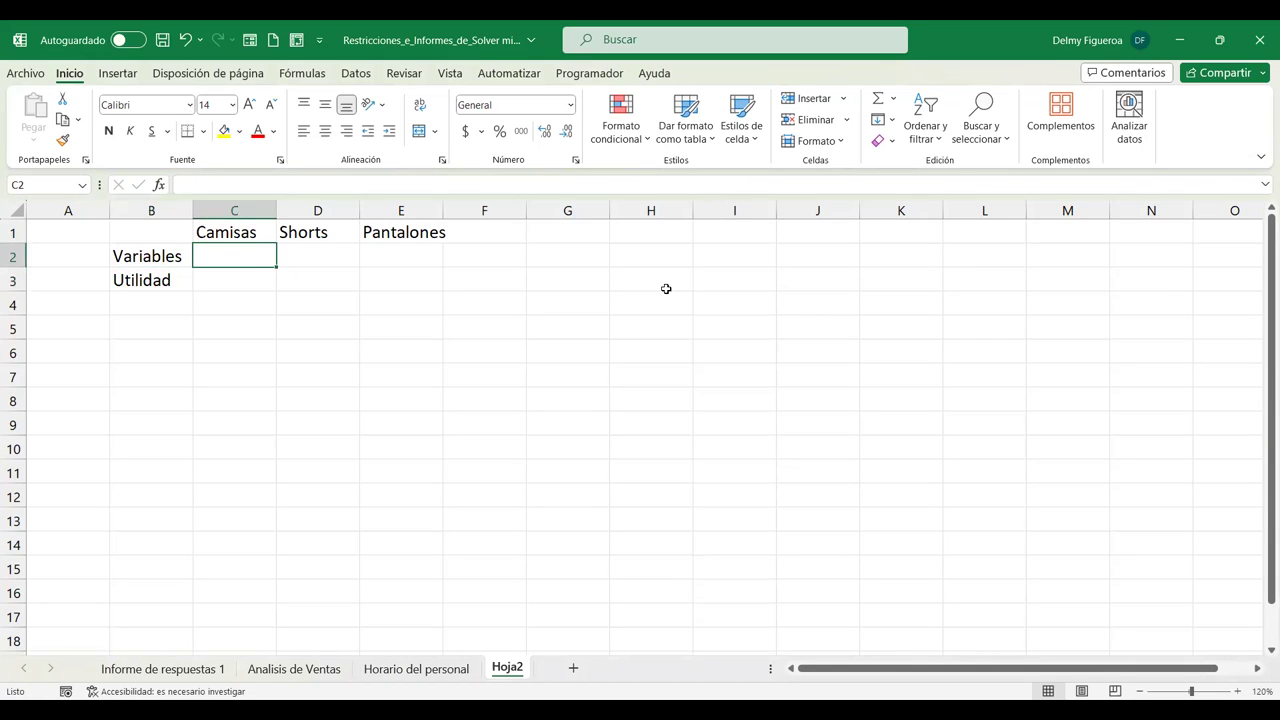
pyautogui.hotkey('shift', 'Right')
pyautogui.hotkey('shift', 'Right')
pyautogui.press('Left')
pyautogui.press('Right')
pyautogui.press('Down')
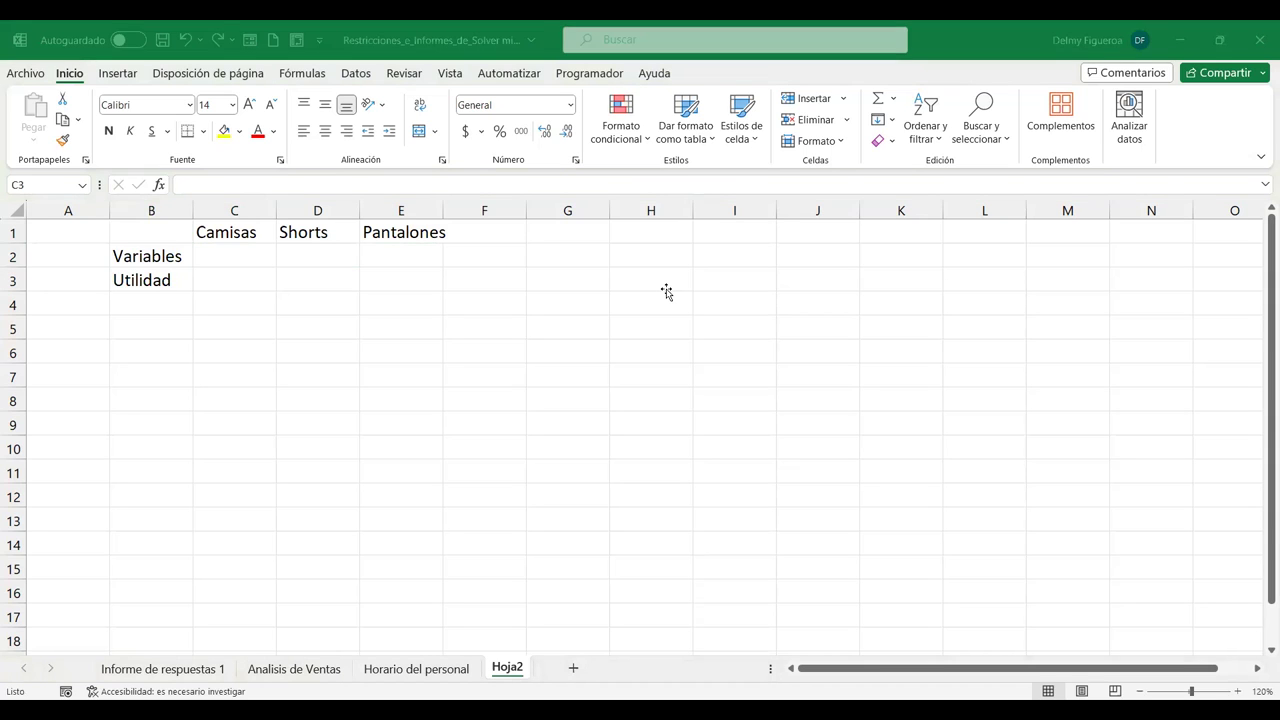
pyautogui.write('10')
pyautogui.hotkey('ctrl', 'Return')
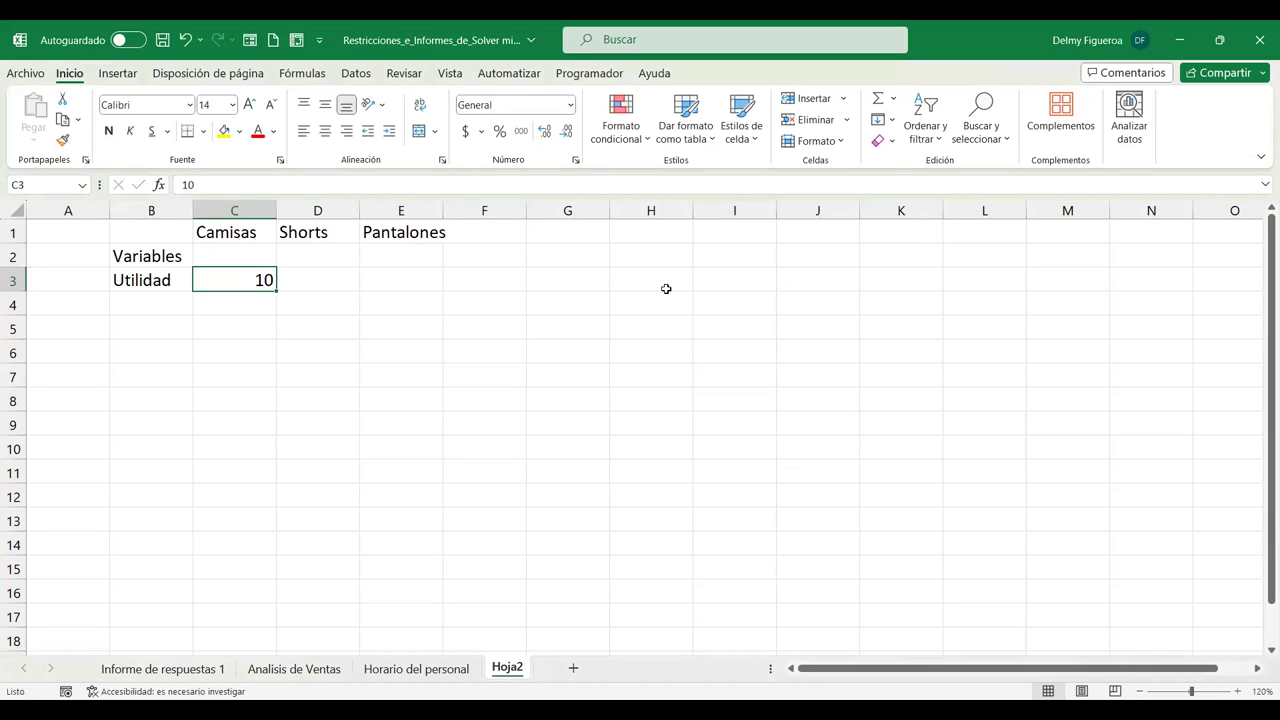
pyautogui.hotkey('shift', 'Right')
pyautogui.hotkey('shift', 'Right')
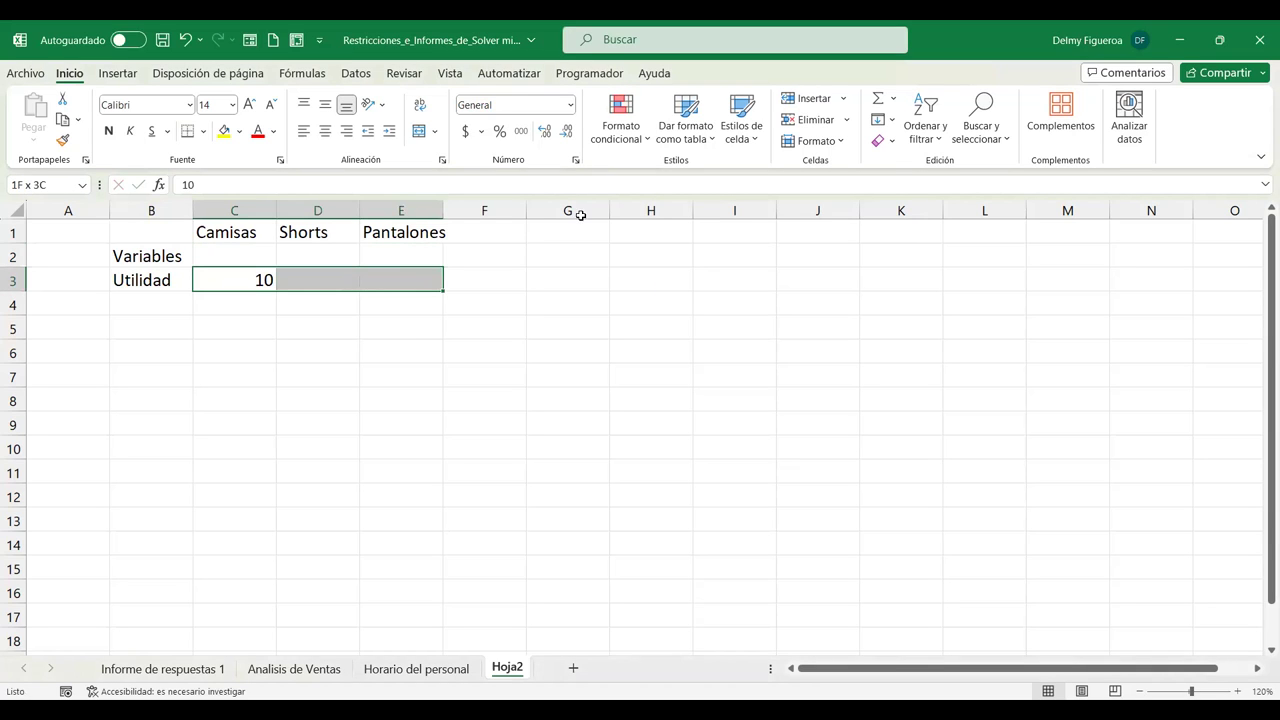
pyautogui.click(465, 131)
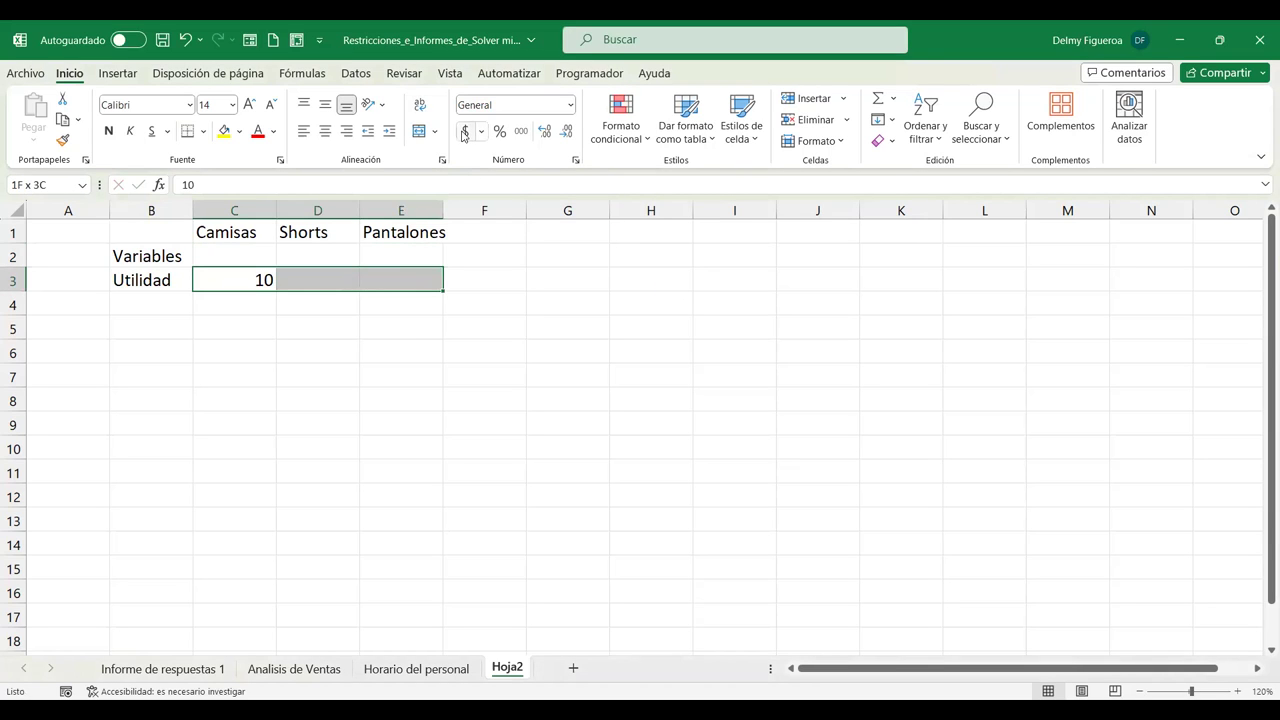
# Enter the Shorts profit 10 in D3 and the Pantalones profit 23 in E3.
pyautogui.click(338, 273)
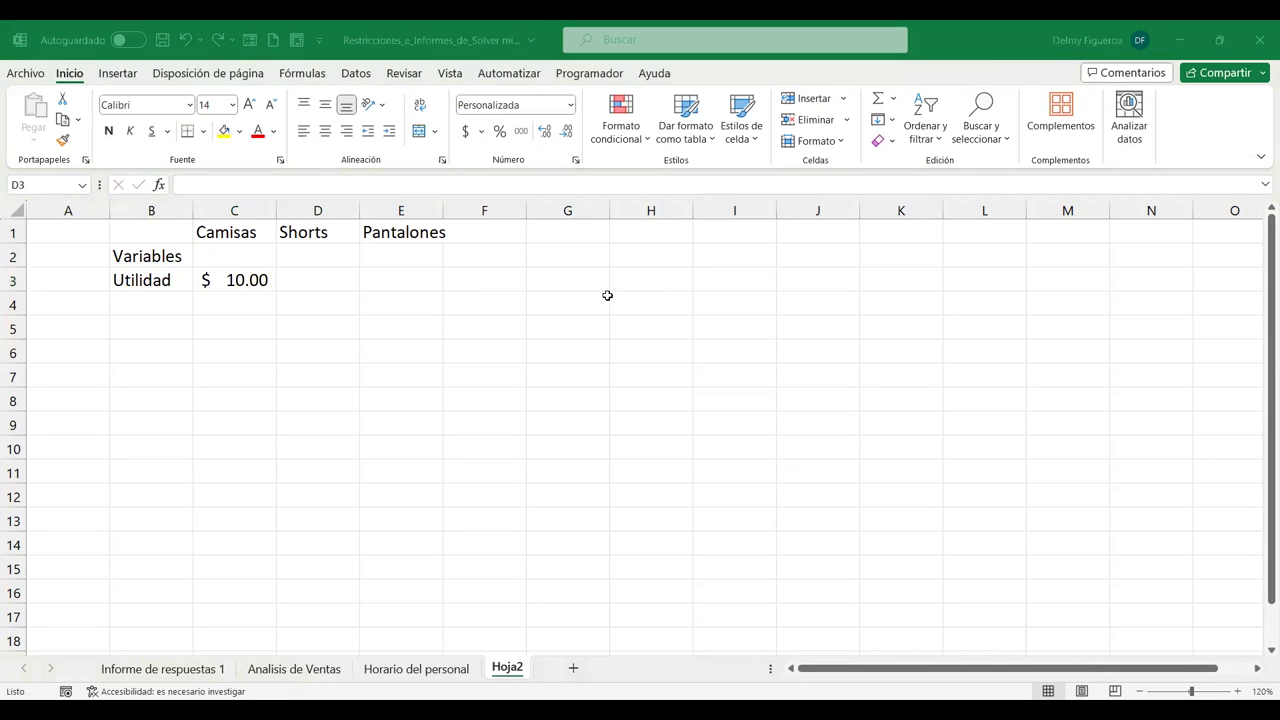
pyautogui.write('10')
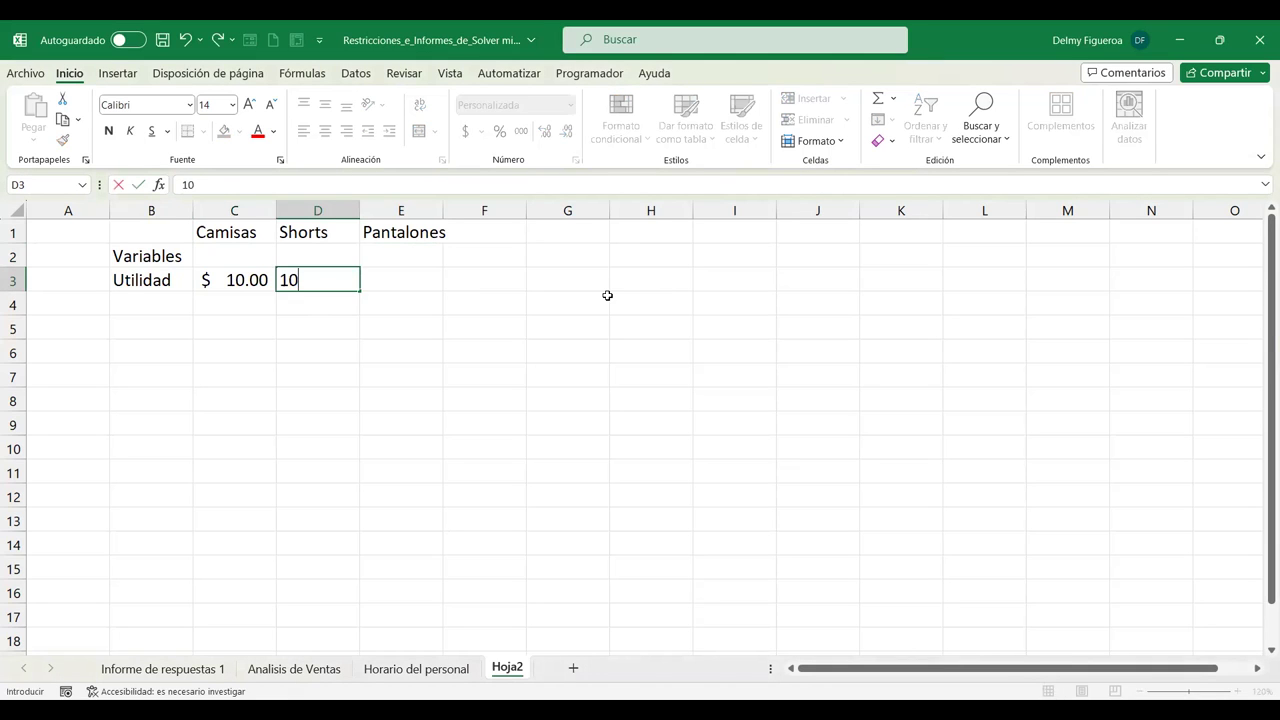
pyautogui.write('0')
pyautogui.press('Tab')
pyautogui.press('Left')
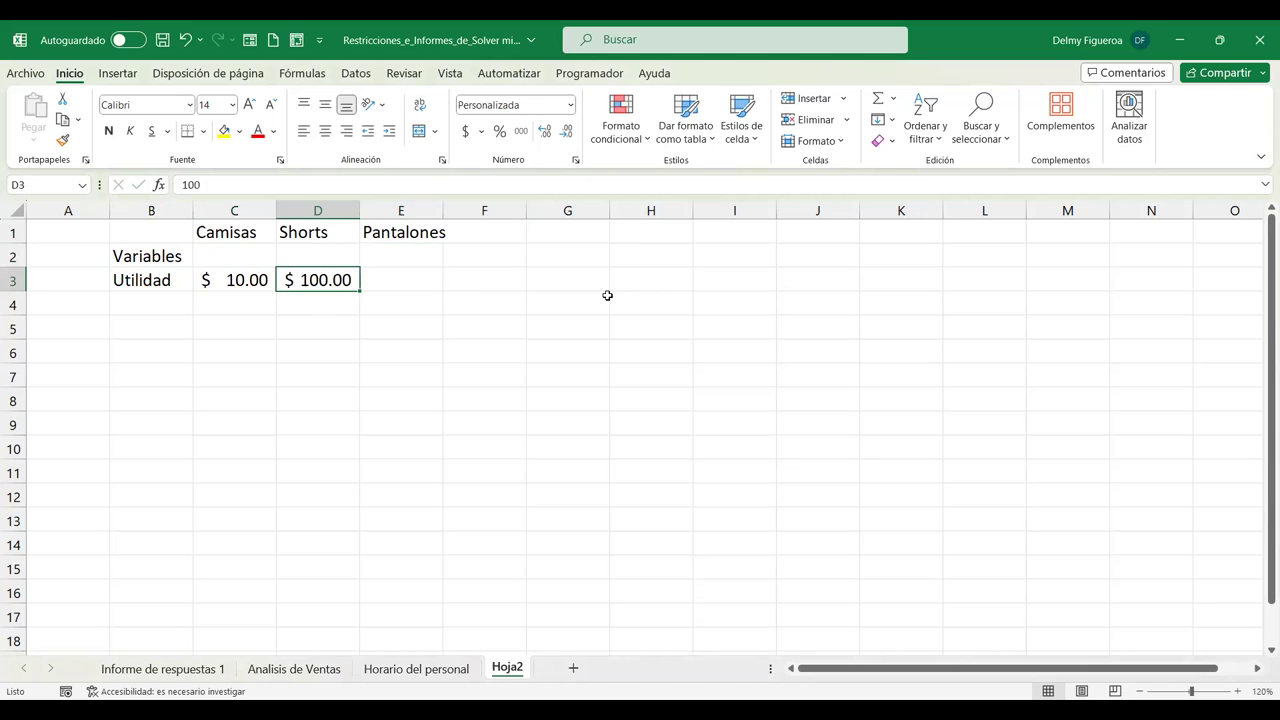
pyautogui.write('10')
pyautogui.press('Tab')
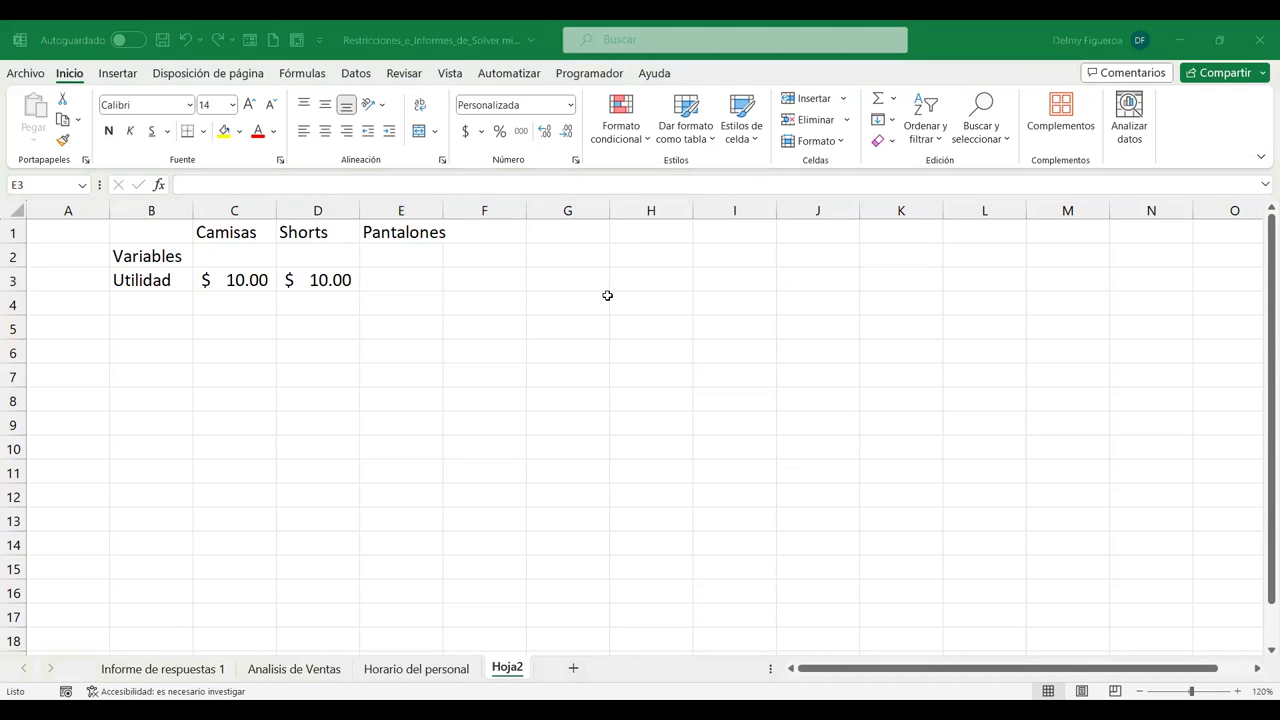
pyautogui.write('23')
pyautogui.press('Tab')
pyautogui.press('Down')
pyautogui.press('Left')
pyautogui.press('Left')
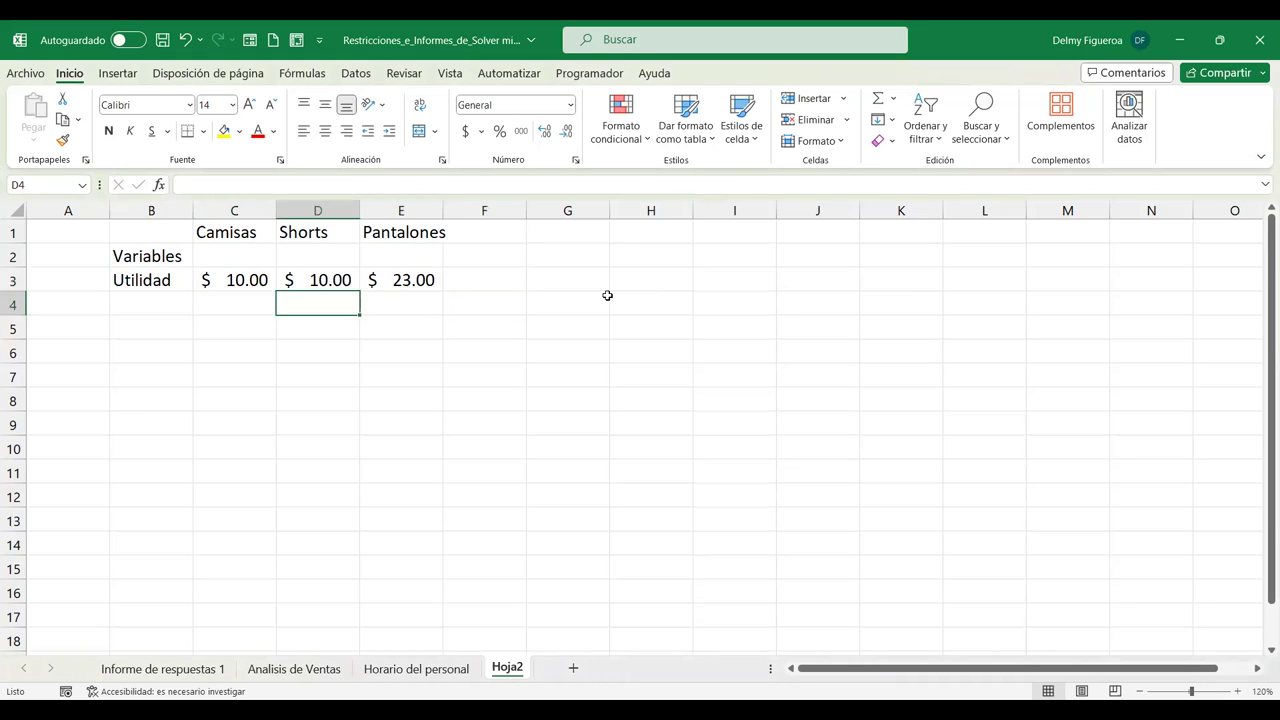
pyautogui.press('Left')
pyautogui.press('Left')
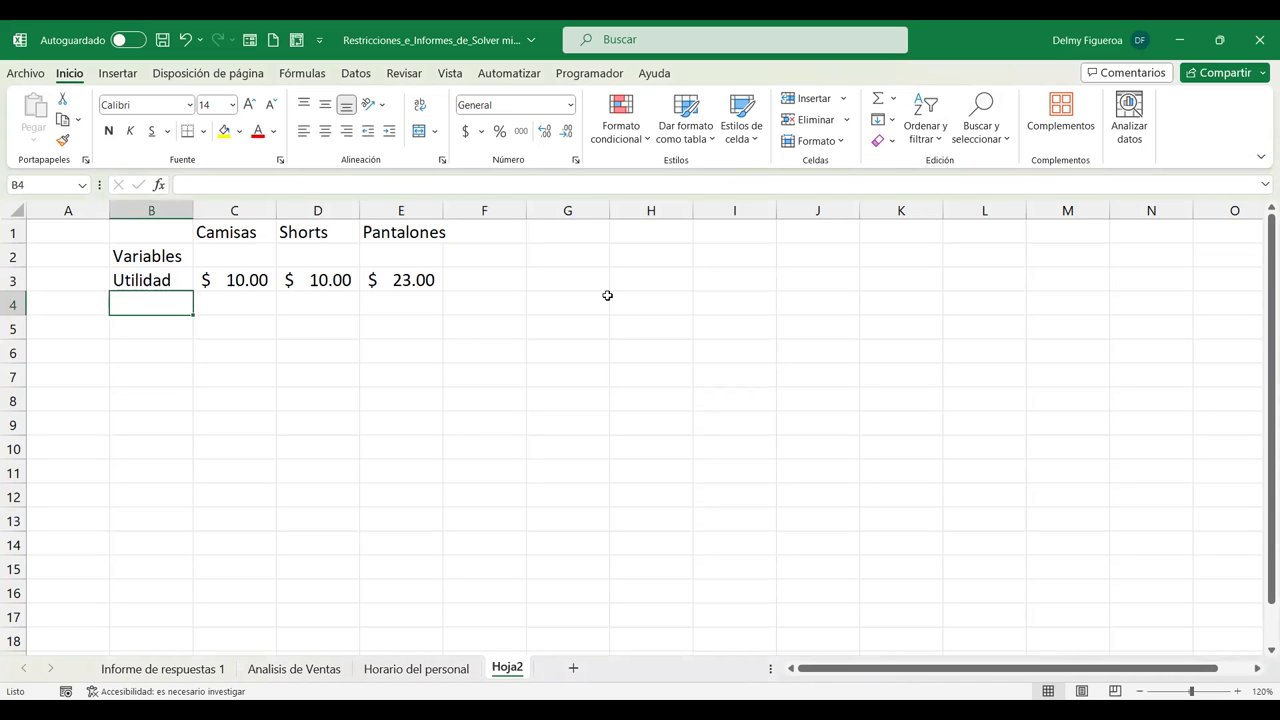
# Label B4 'Ingreso total' and widen column B to fit it.
pyautogui.write('Venta')
pyautogui.press('BackSpace')
pyautogui.press('BackSpace')
pyautogui.press('BackSpace')
pyautogui.press('BackSpace')
pyautogui.write('Ingreso')
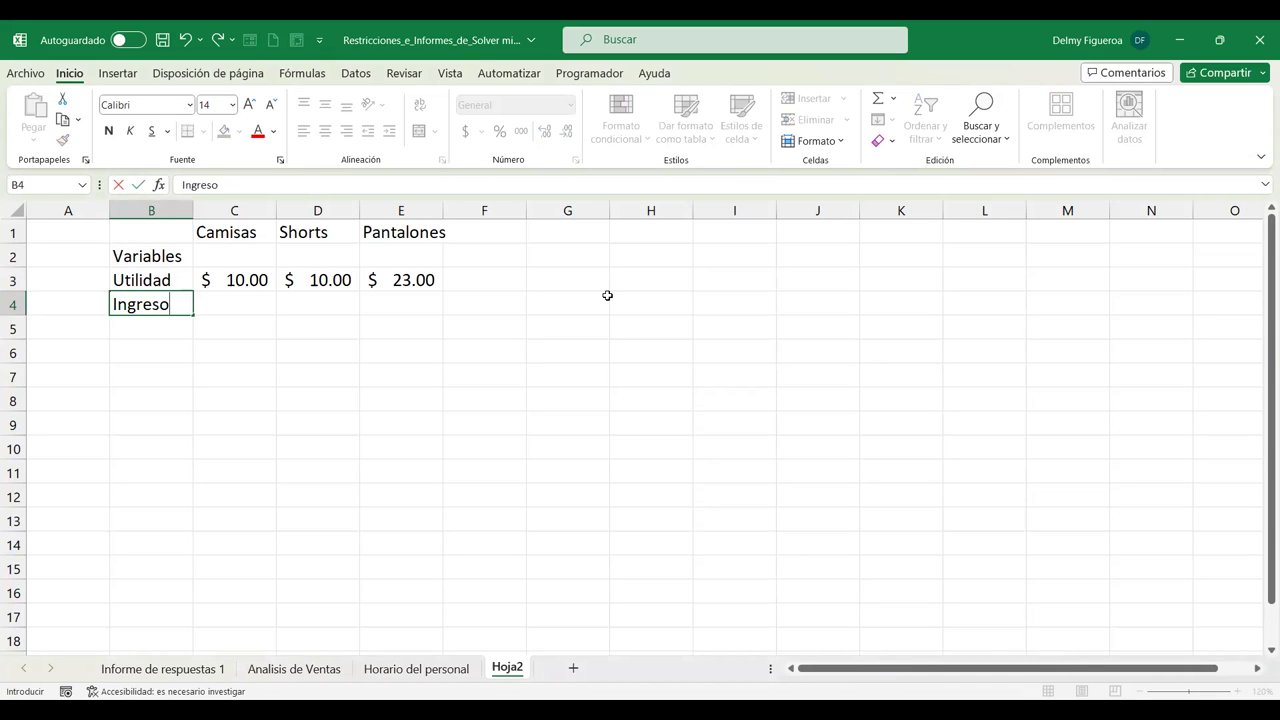
pyautogui.write(' total')
pyautogui.press('Tab')
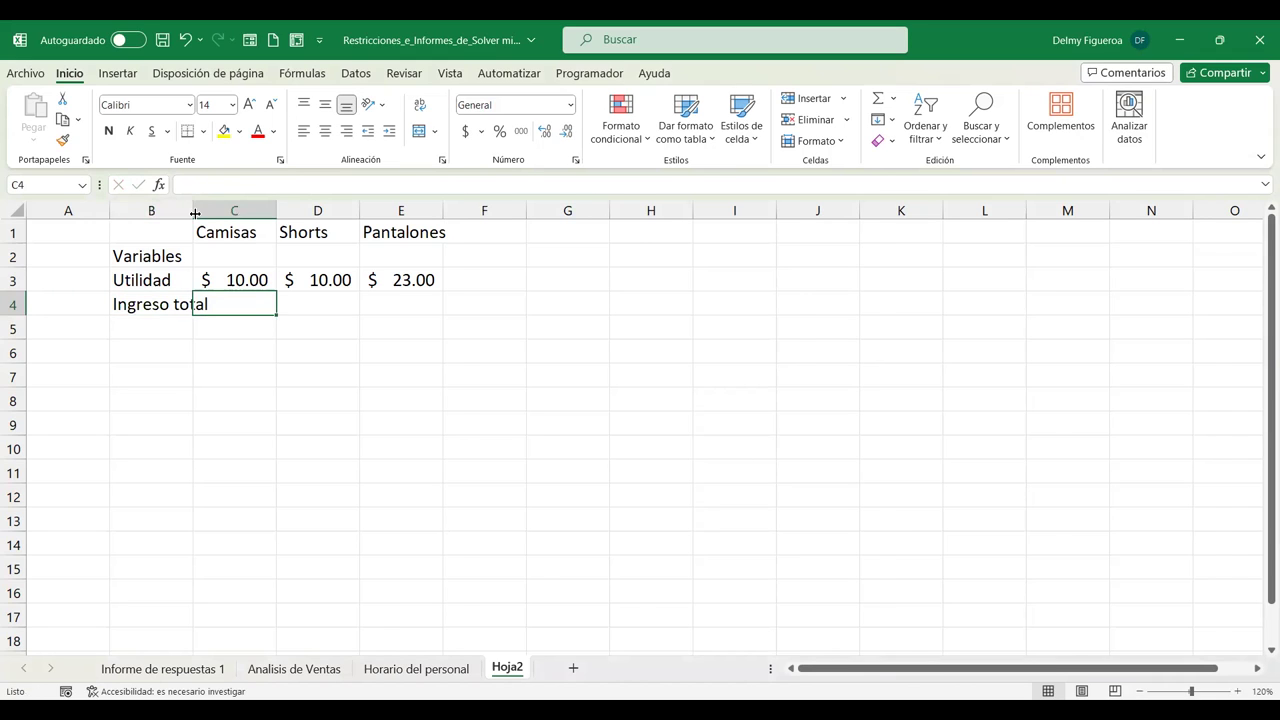
pyautogui.doubleClick(193, 210)
# Enter =SUMAPRODUCTO(C2:E2;C3:E3) in C4, then copy the product headers C1:E1.
pyautogui.write('=suma')
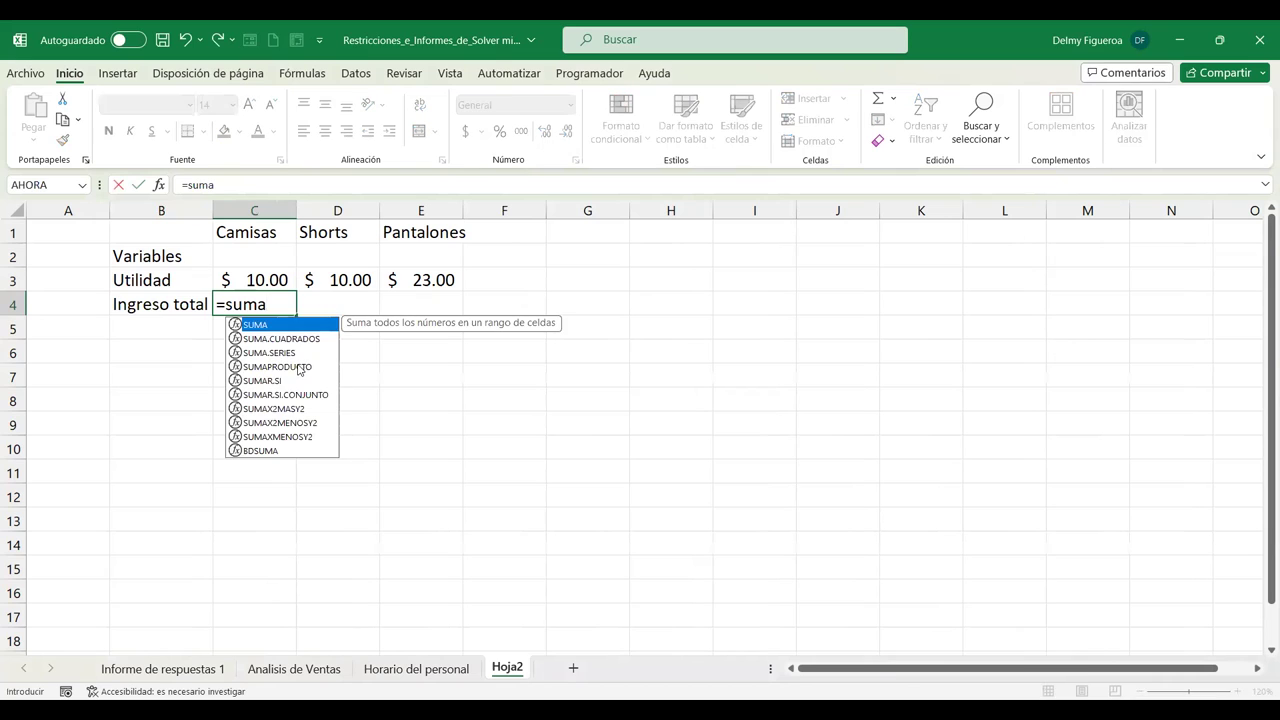
pyautogui.doubleClick(297, 366)
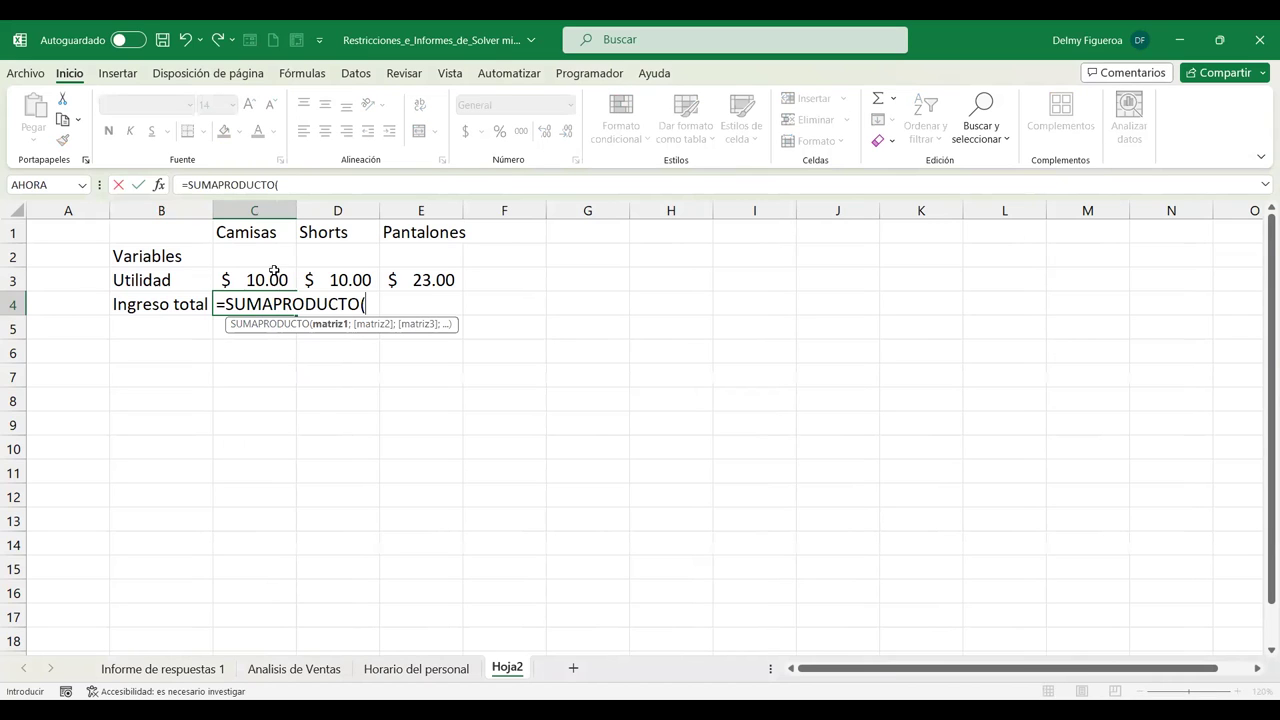
pyautogui.moveTo(268, 256); pyautogui.dragTo(439, 258)
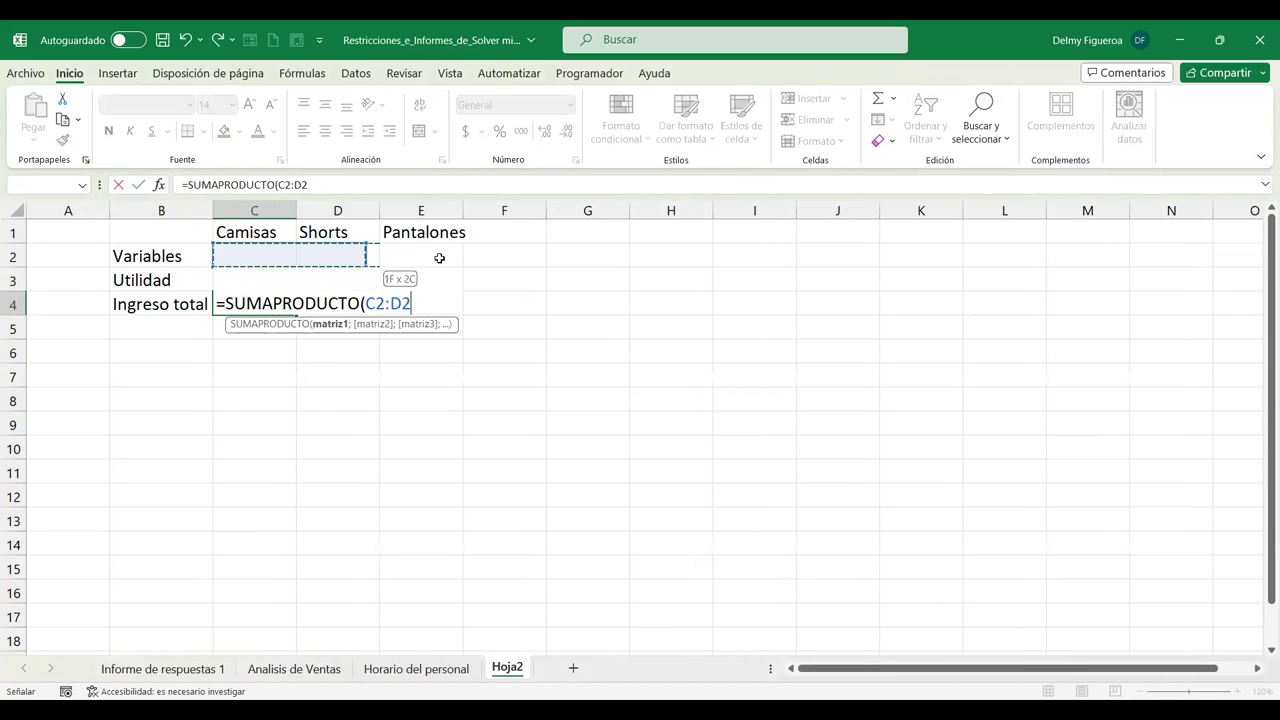
pyautogui.write(';')
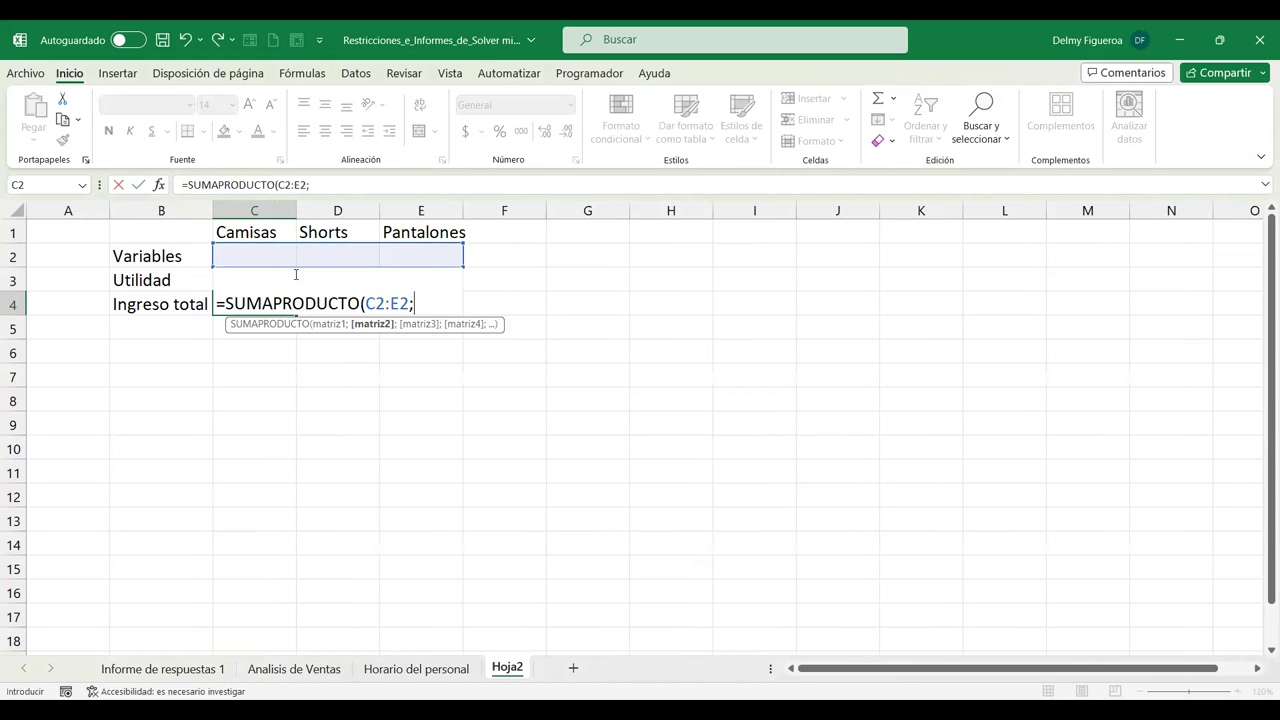
pyautogui.click(167, 280)
pyautogui.press('Right')
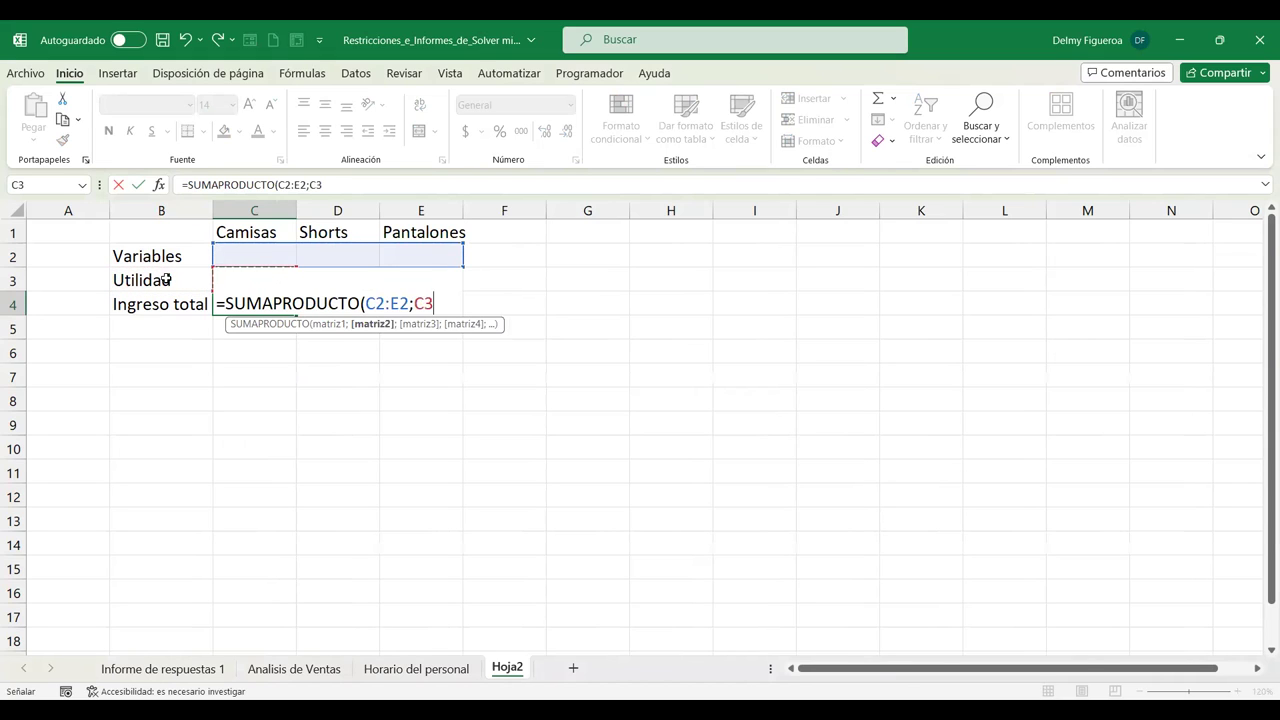
pyautogui.hotkey('shift', 'Right')
pyautogui.hotkey('shift', 'Right')
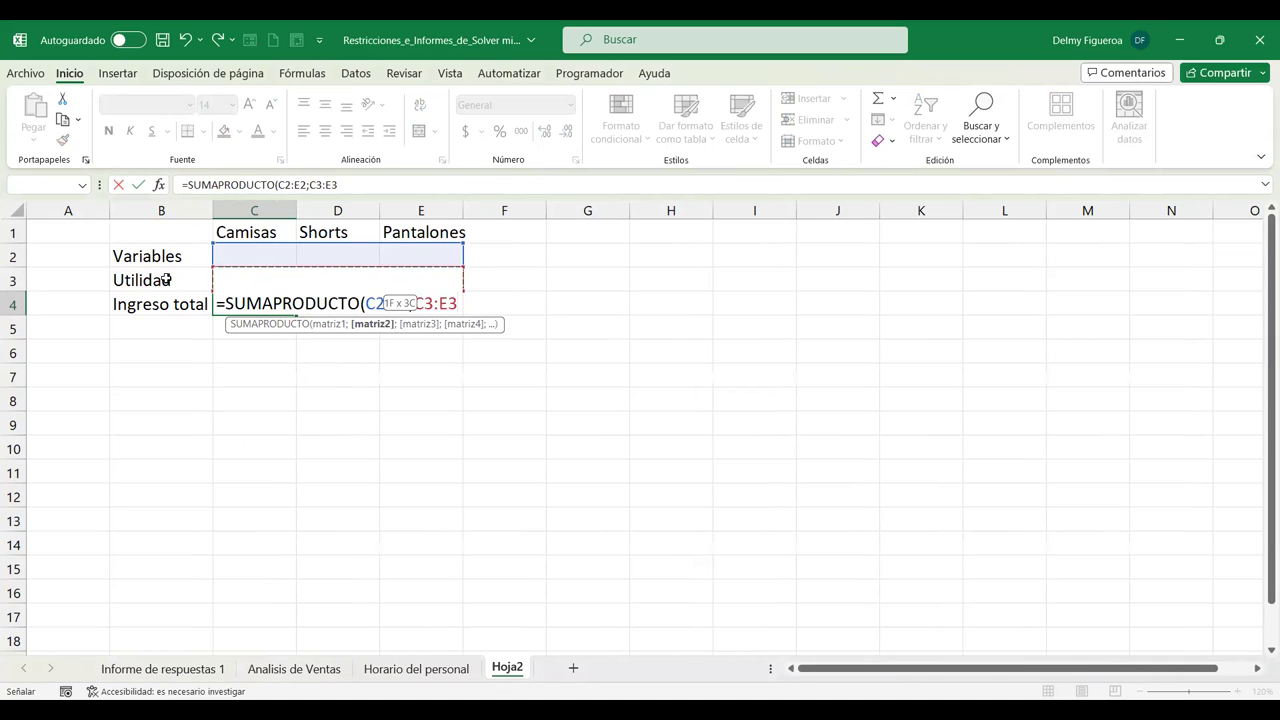
pyautogui.hotkey('ctrl', 'Return')
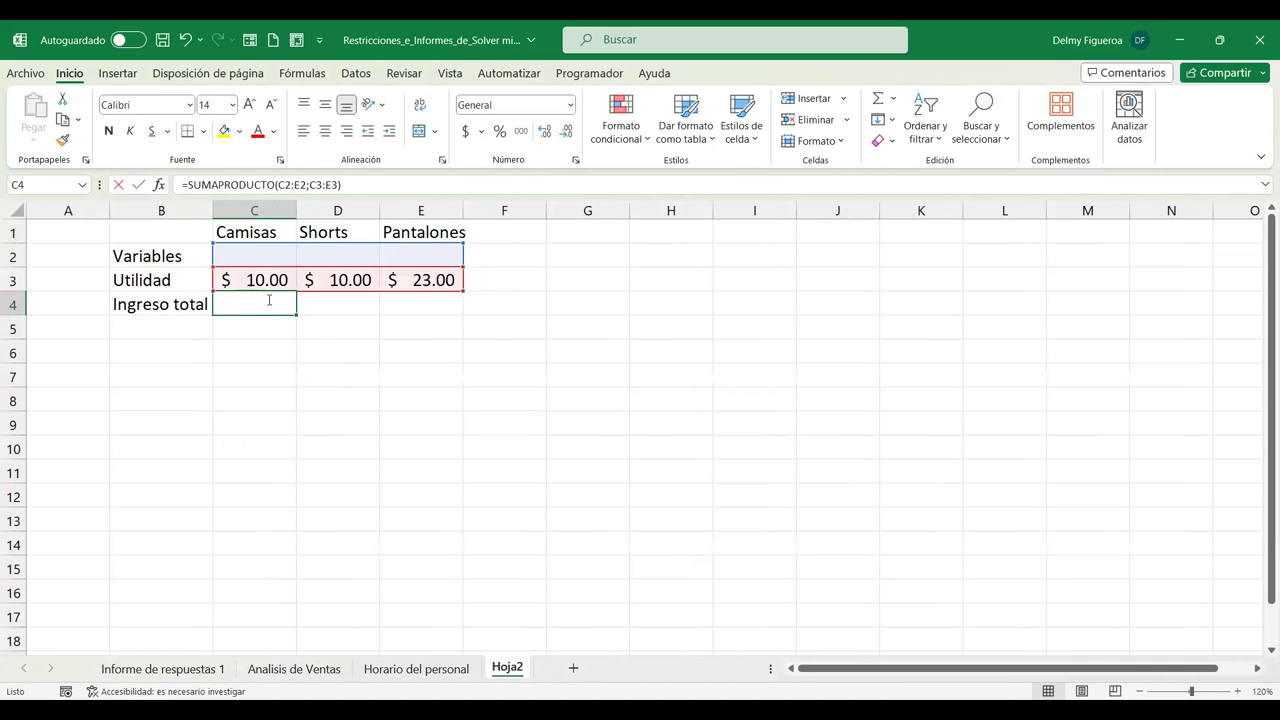
pyautogui.doubleClick(267, 300)
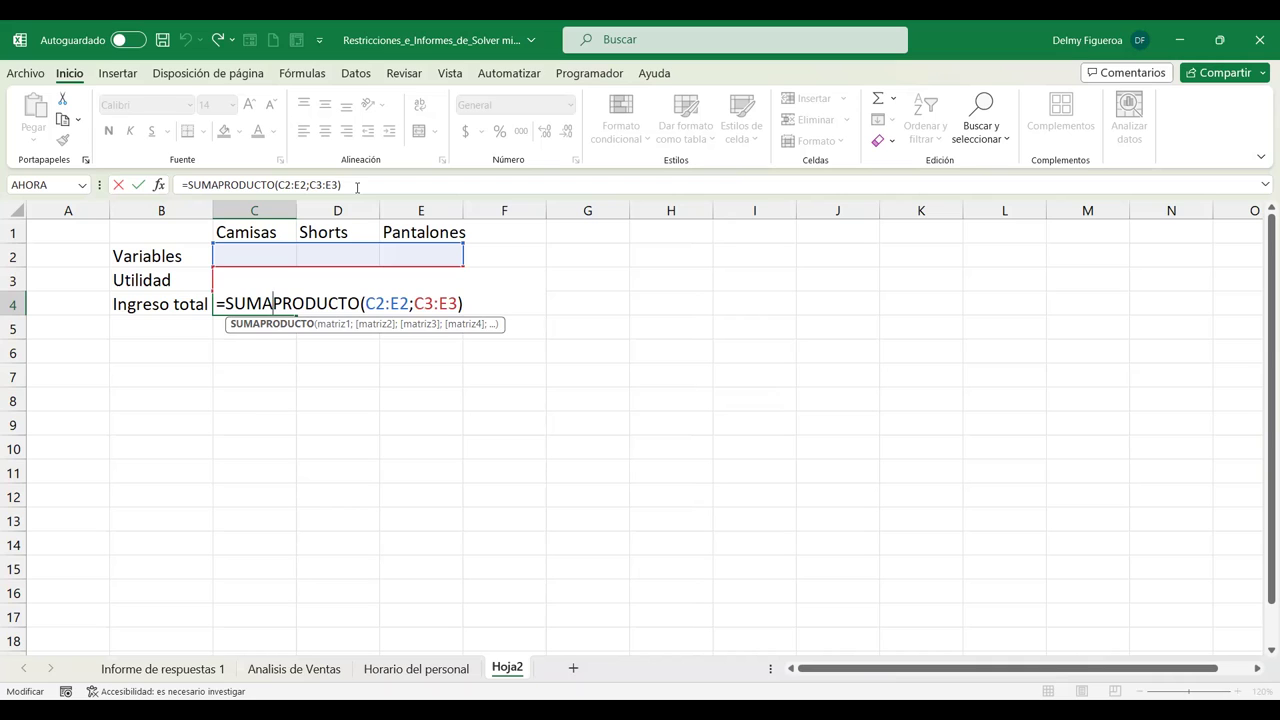
pyautogui.press('Return')
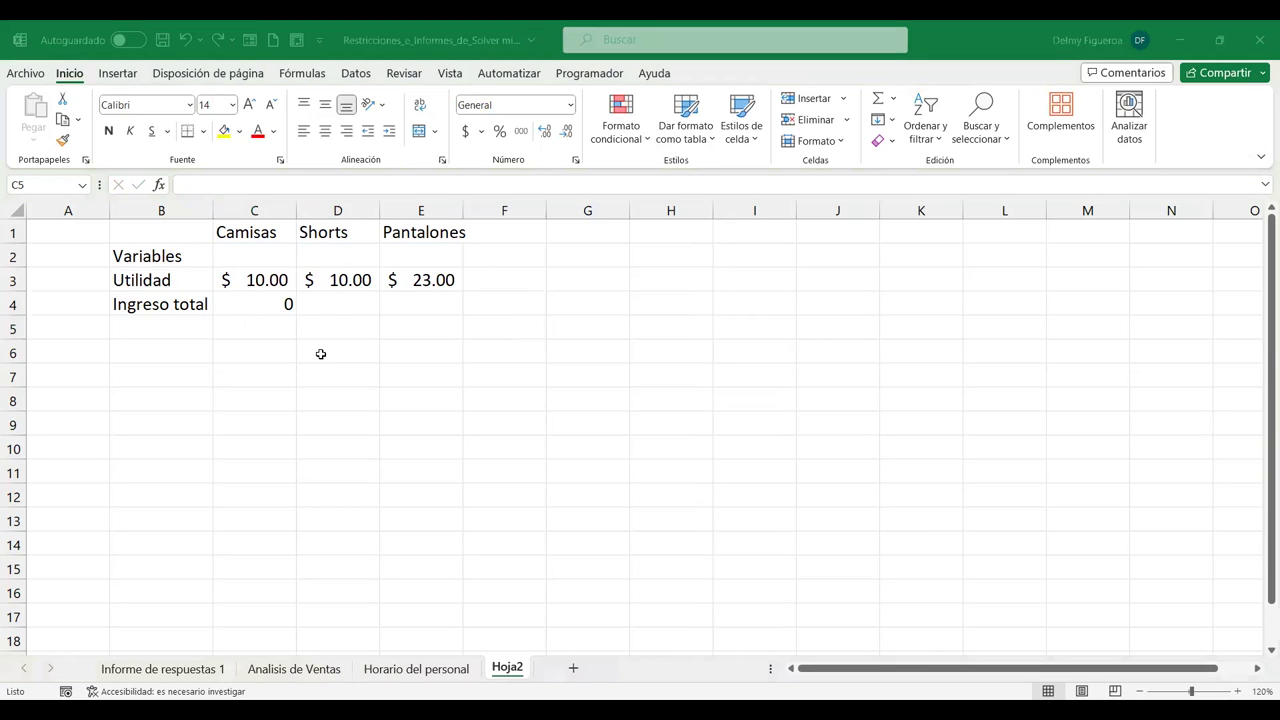
pyautogui.moveTo(254, 232); pyautogui.dragTo(428, 232)
pyautogui.hotkey('ctrl', 'c')
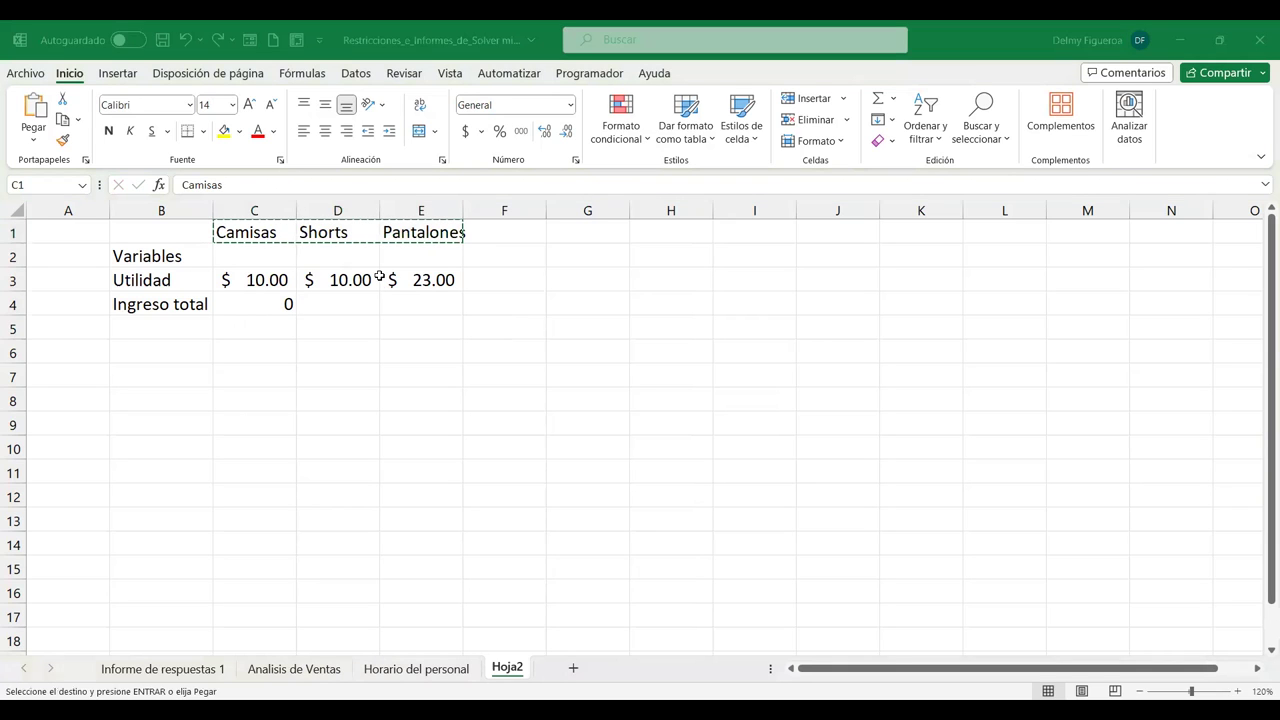
# Paste the product headers into C7 and label B8:B10 Depto A, Depto B, Material.
pyautogui.click(242, 377)
pyautogui.hotkey('ctrl', 'v')
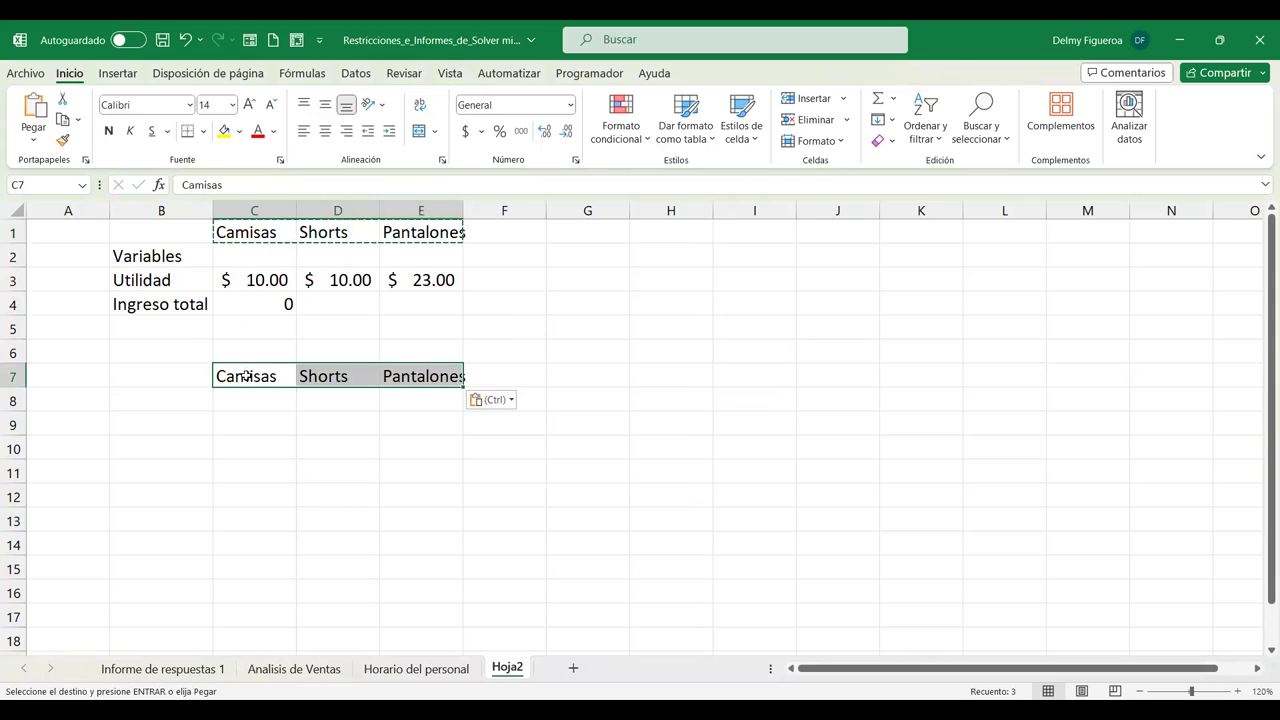
pyautogui.click(179, 394)
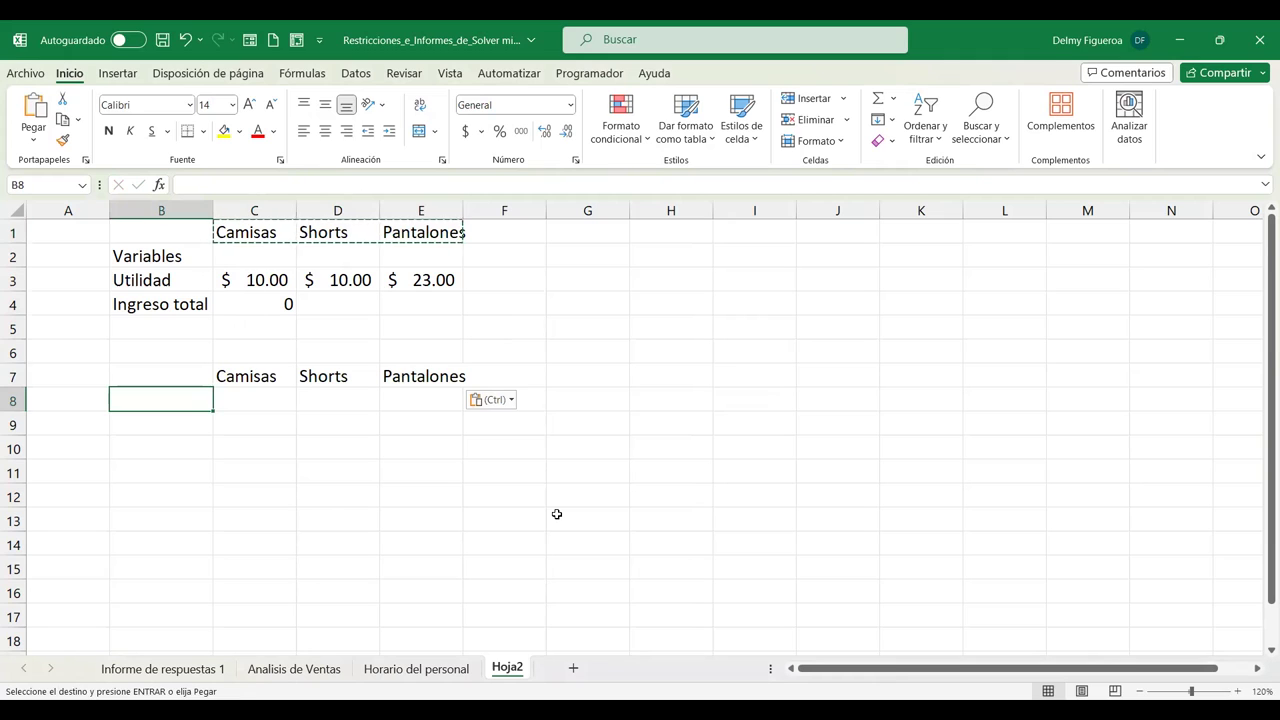
pyautogui.write('Depto A')
pyautogui.press('Return')
pyautogui.write('Depto B')
pyautogui.press('Return')
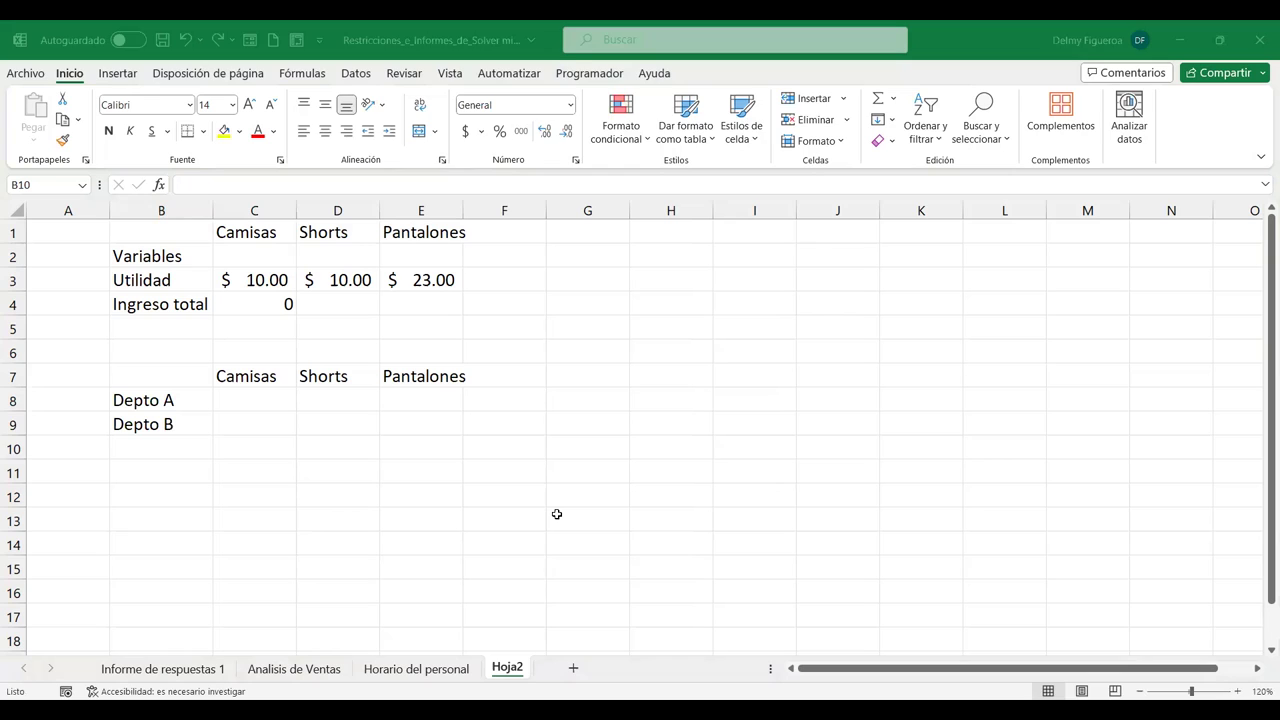
pyautogui.write('Material')
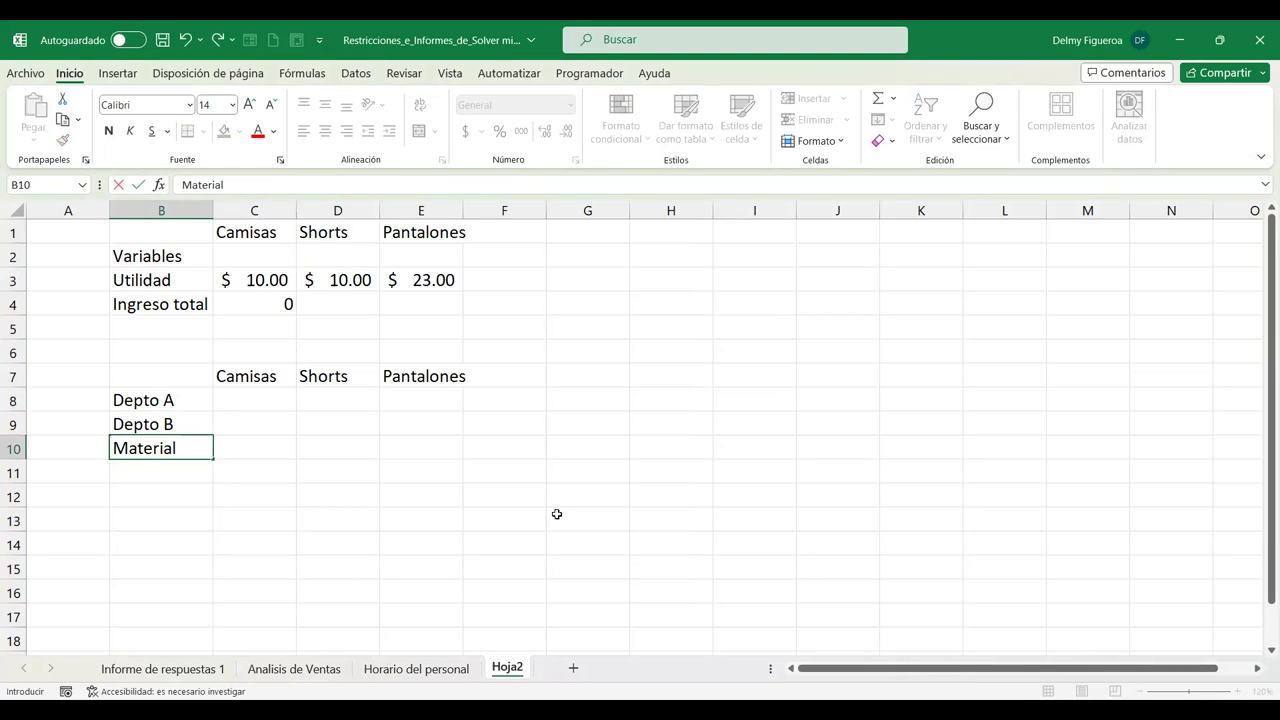
pyautogui.press('Up')
pyautogui.press('Up')
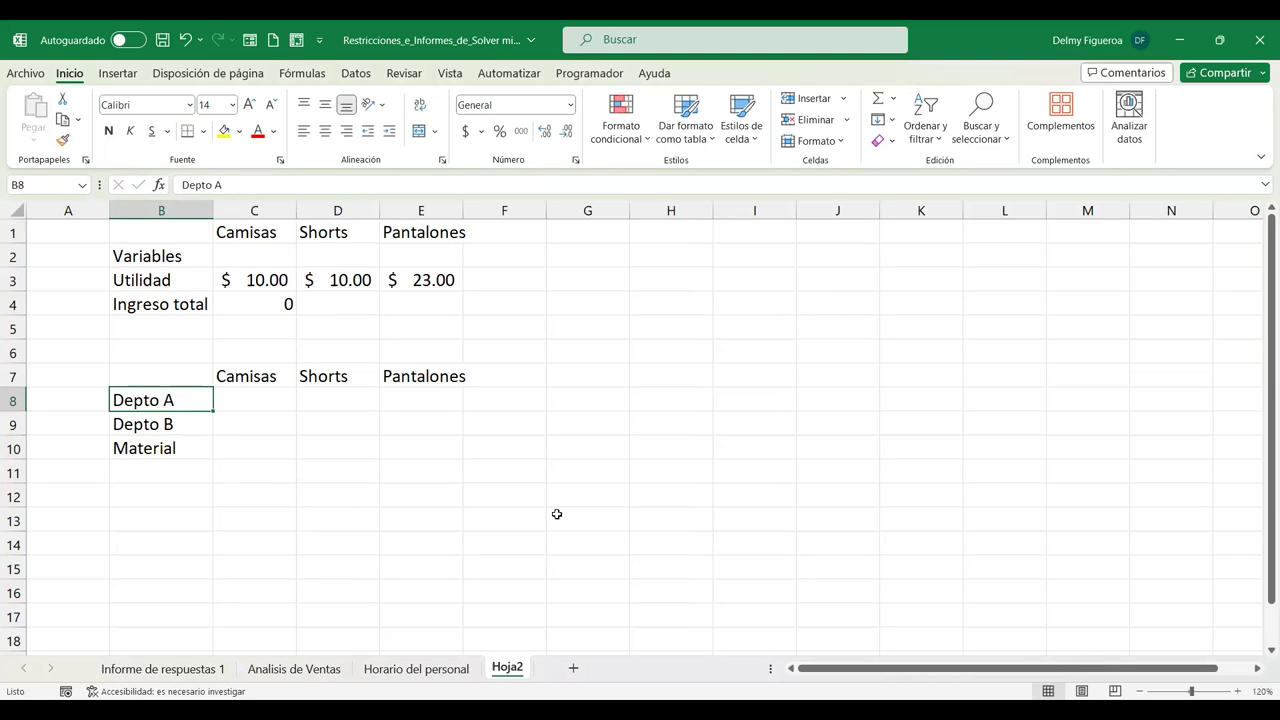
# Add units to the labels: Depto A (h), Depto B (h), Material (yd).
pyautogui.press('F2')
pyautogui.write('8')
pyautogui.press('BackSpace')
pyautogui.write('(h)')
pyautogui.hotkey('shift', 'Left')
pyautogui.hotkey('shift', 'Left')
pyautogui.hotkey('shift', 'Left')
pyautogui.hotkey('shift', 'Left')
pyautogui.hotkey('shift', 'Right')
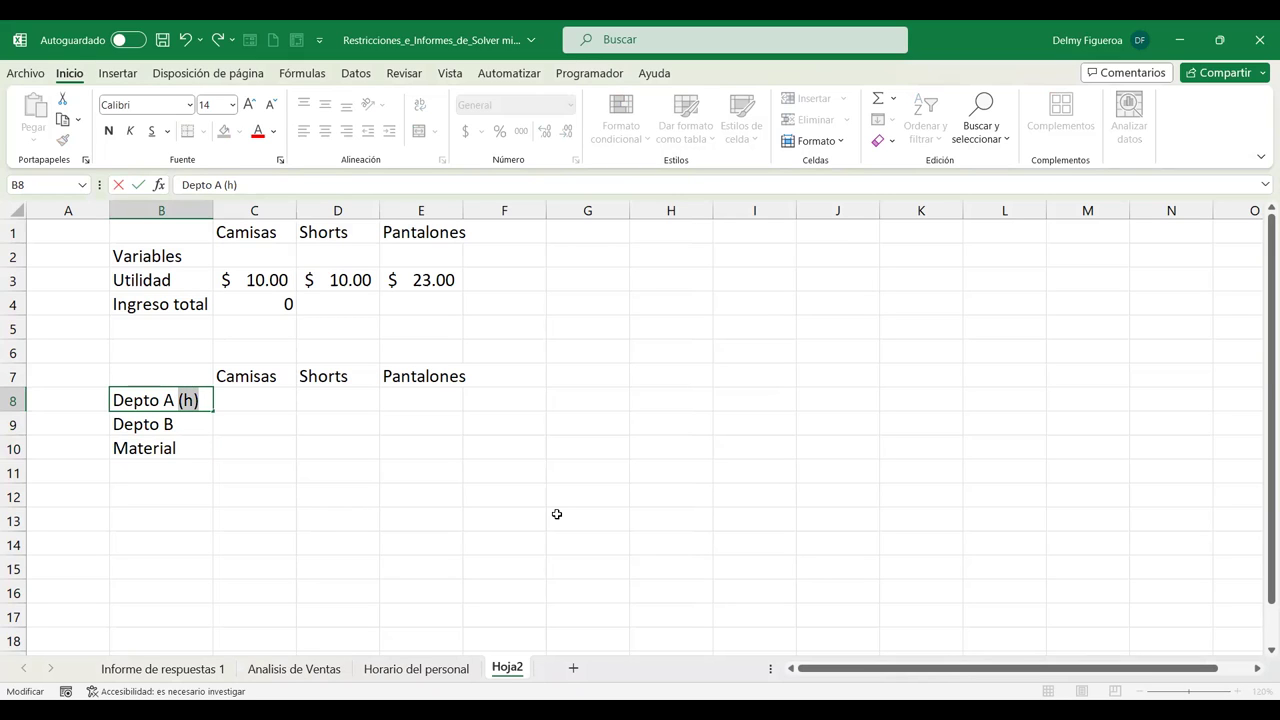
pyautogui.press('Return')
pyautogui.press('F2')
pyautogui.write('(h)')
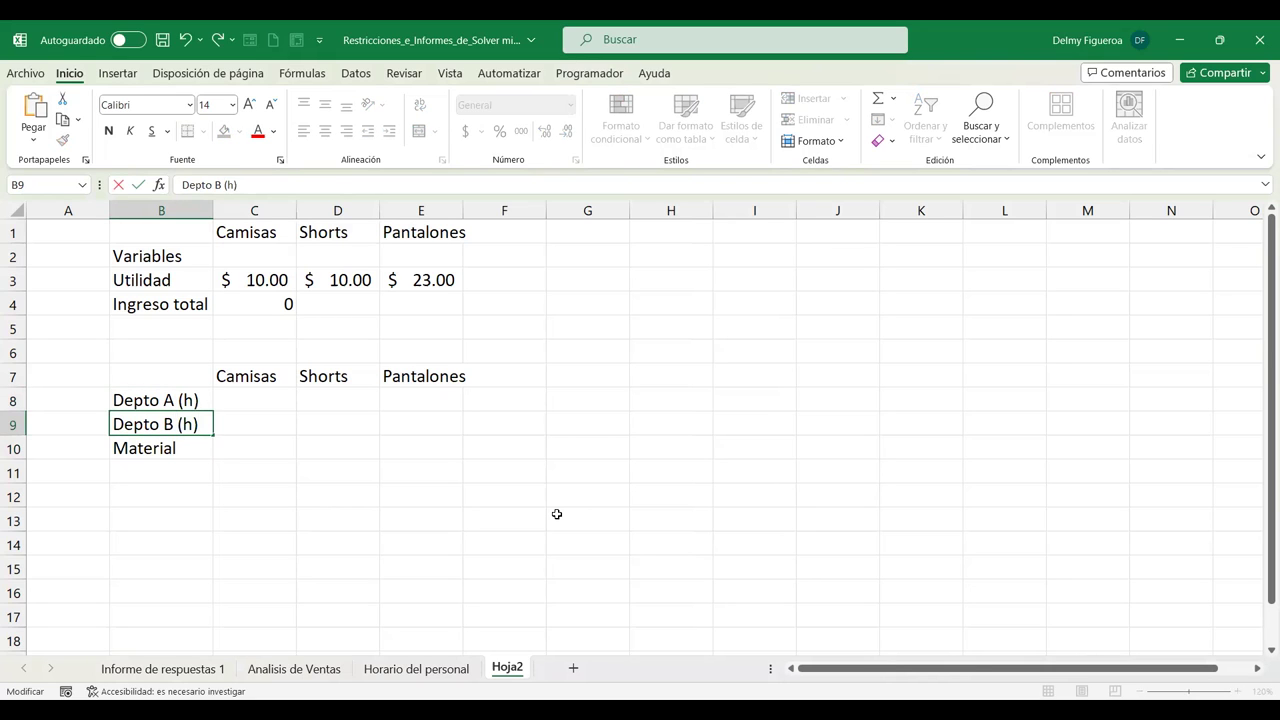
pyautogui.press('Return')
pyautogui.press('F2')
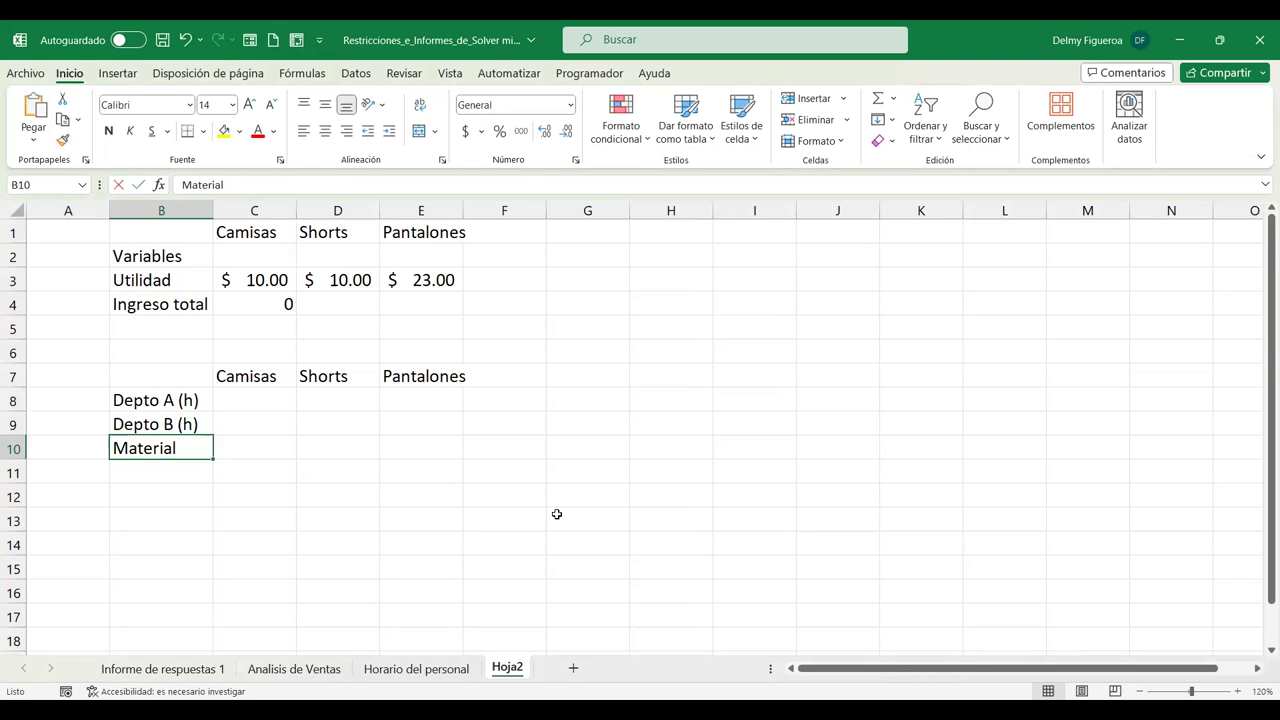
pyautogui.write(' (yd)')
pyautogui.press('Return')
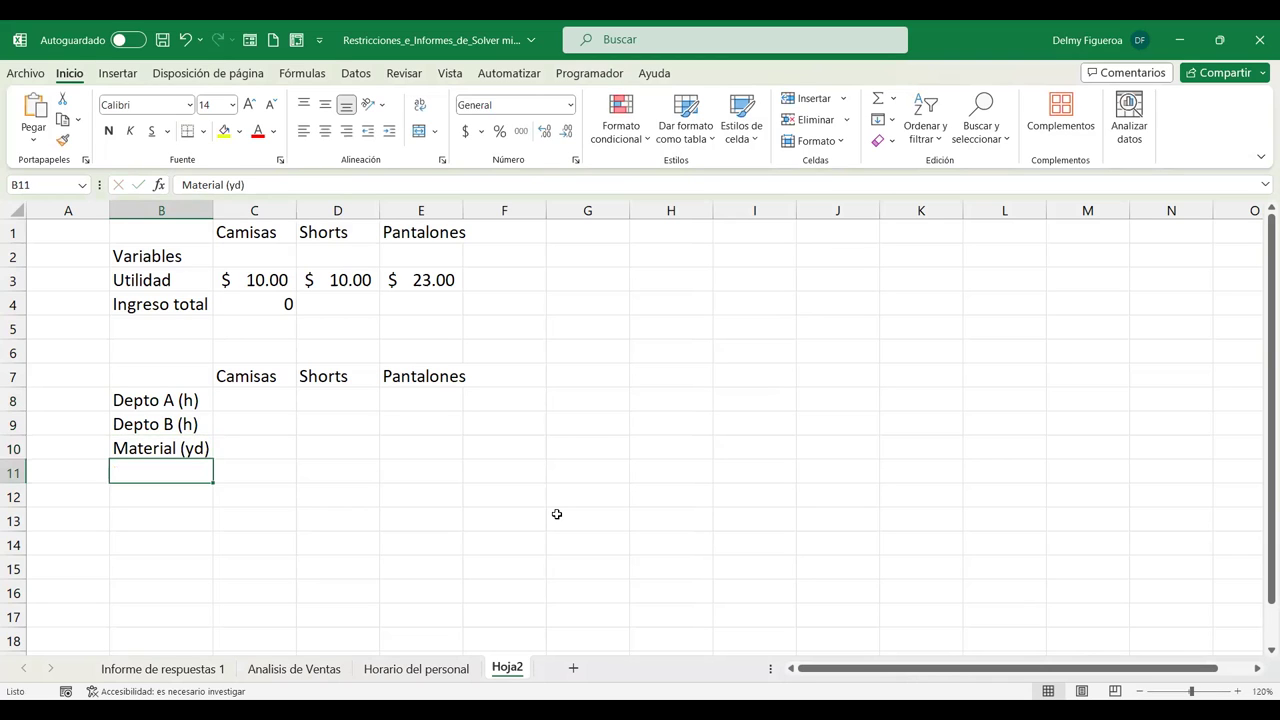
pyautogui.press('Up')
pyautogui.press('Up')
pyautogui.press('Up')
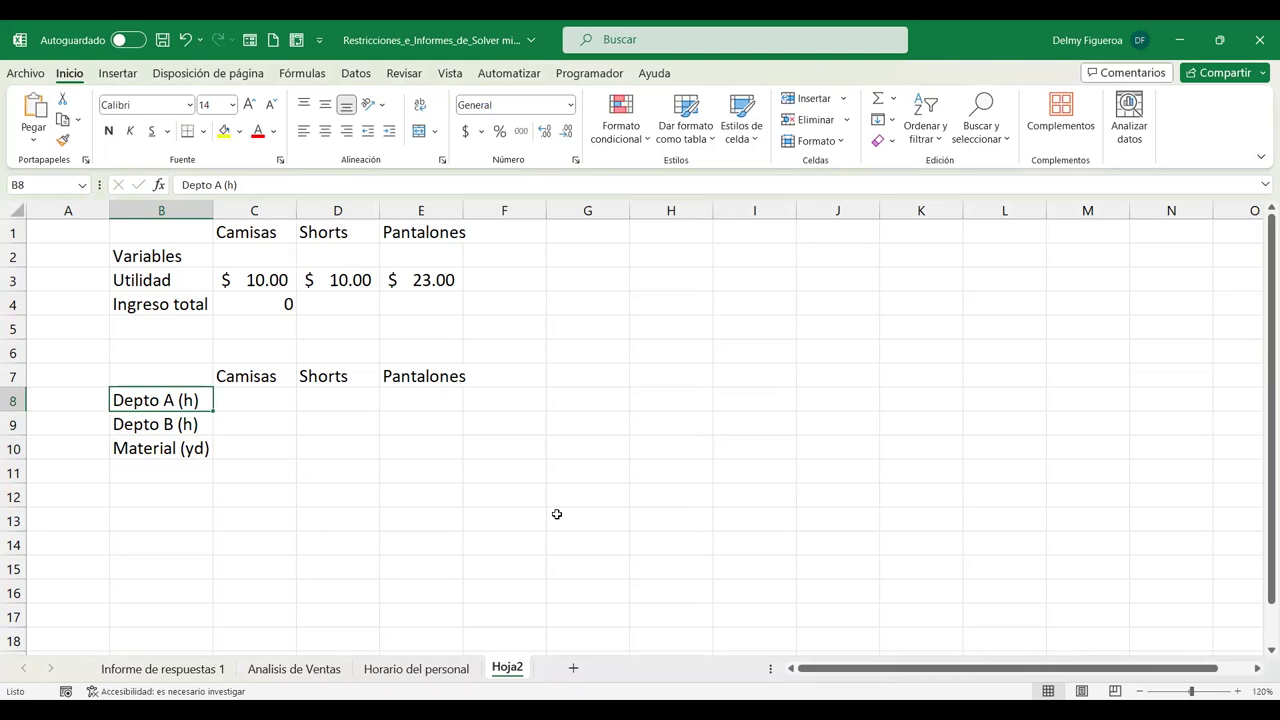
# Enter the Camisas requirements 2, 1 and 2 in C8:C10.
pyautogui.press('Right')
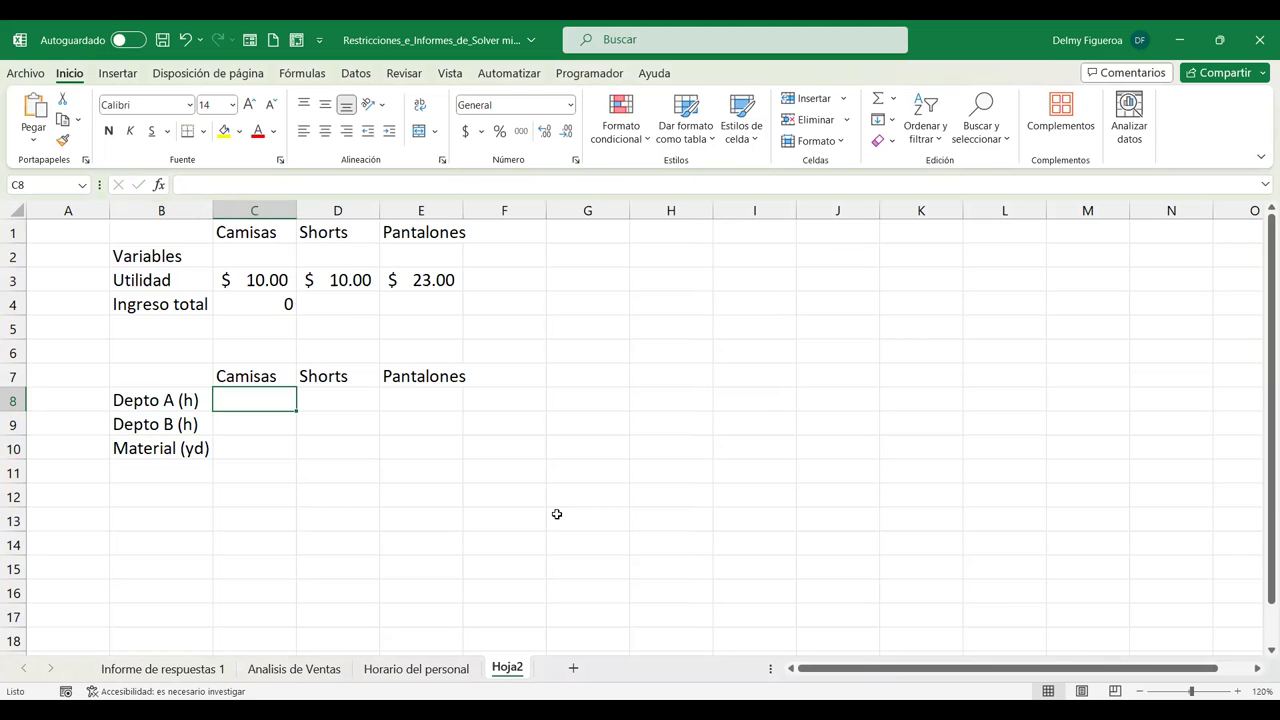
pyautogui.write('2')
pyautogui.press('Return')
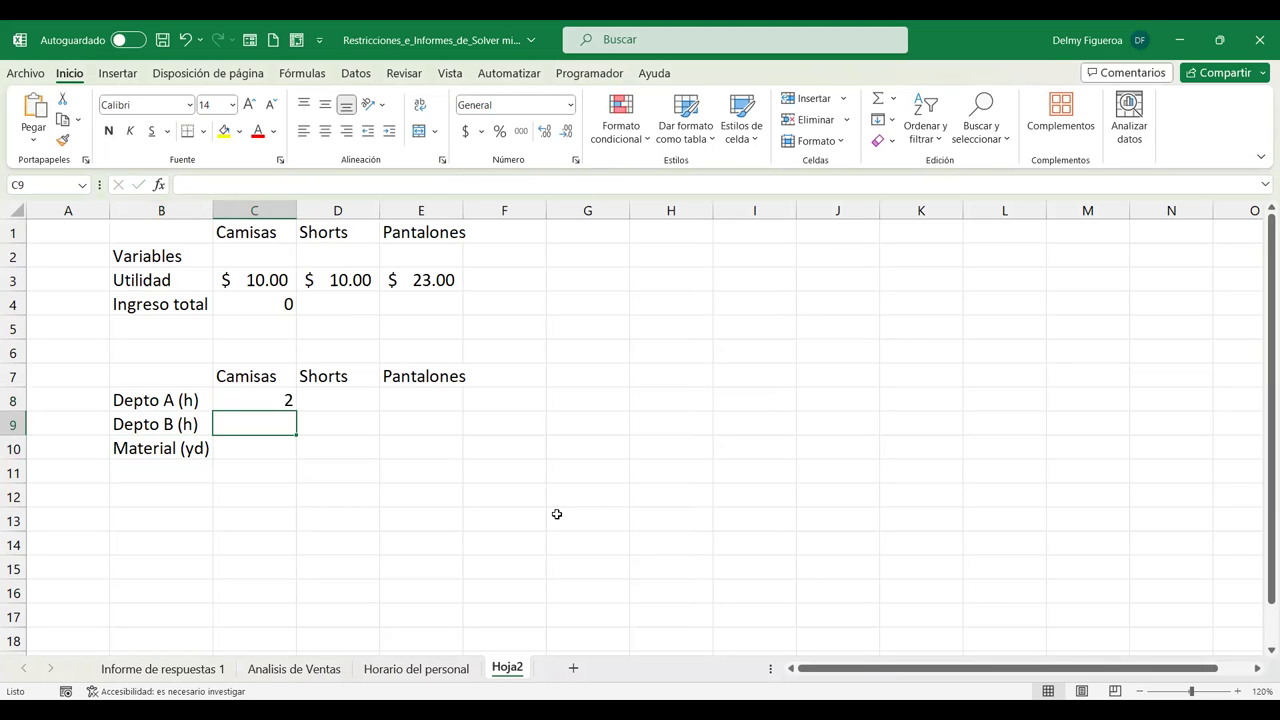
pyautogui.write('1')
pyautogui.press('Return')
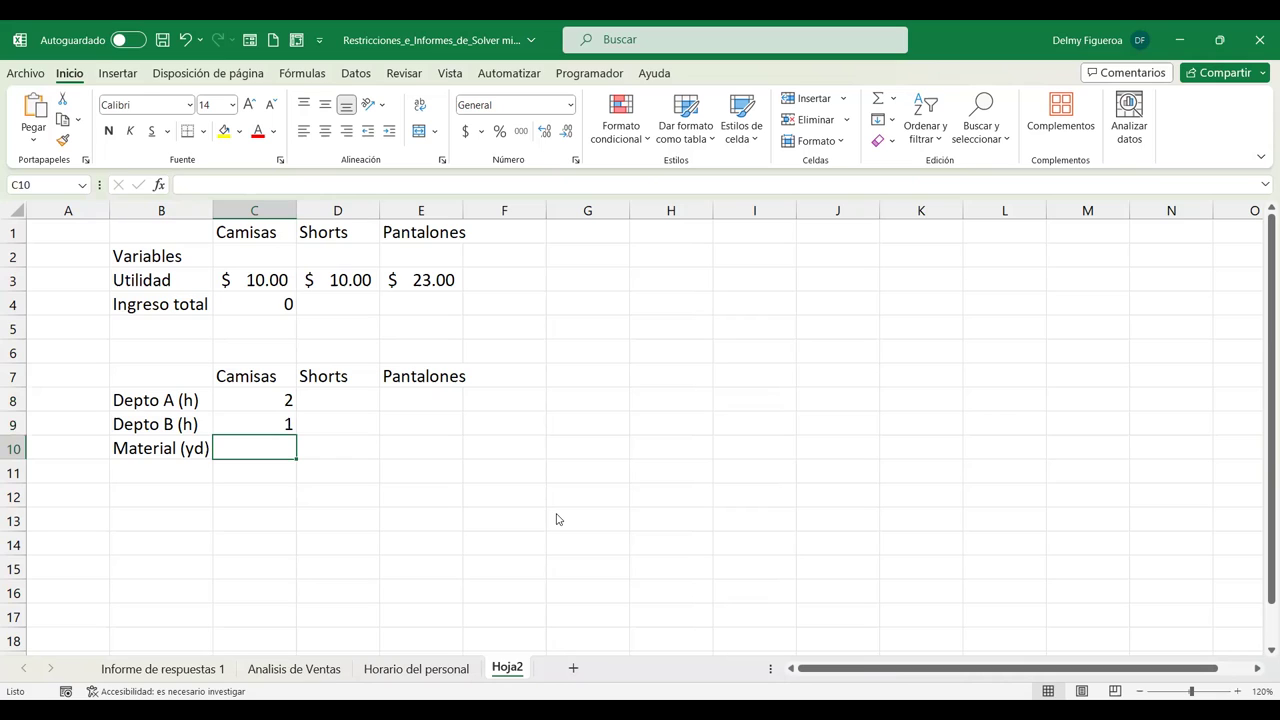
pyautogui.write('2')
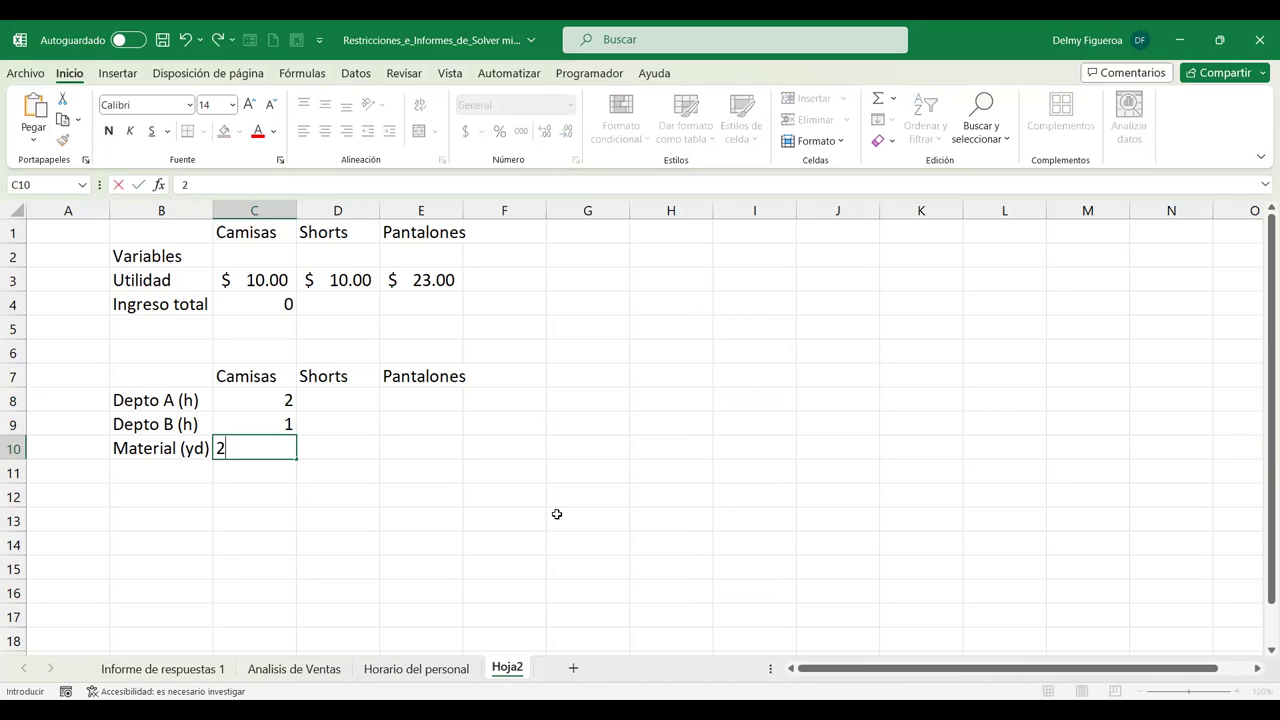
pyautogui.press('Tab')
pyautogui.press('Up')
pyautogui.press('Up')
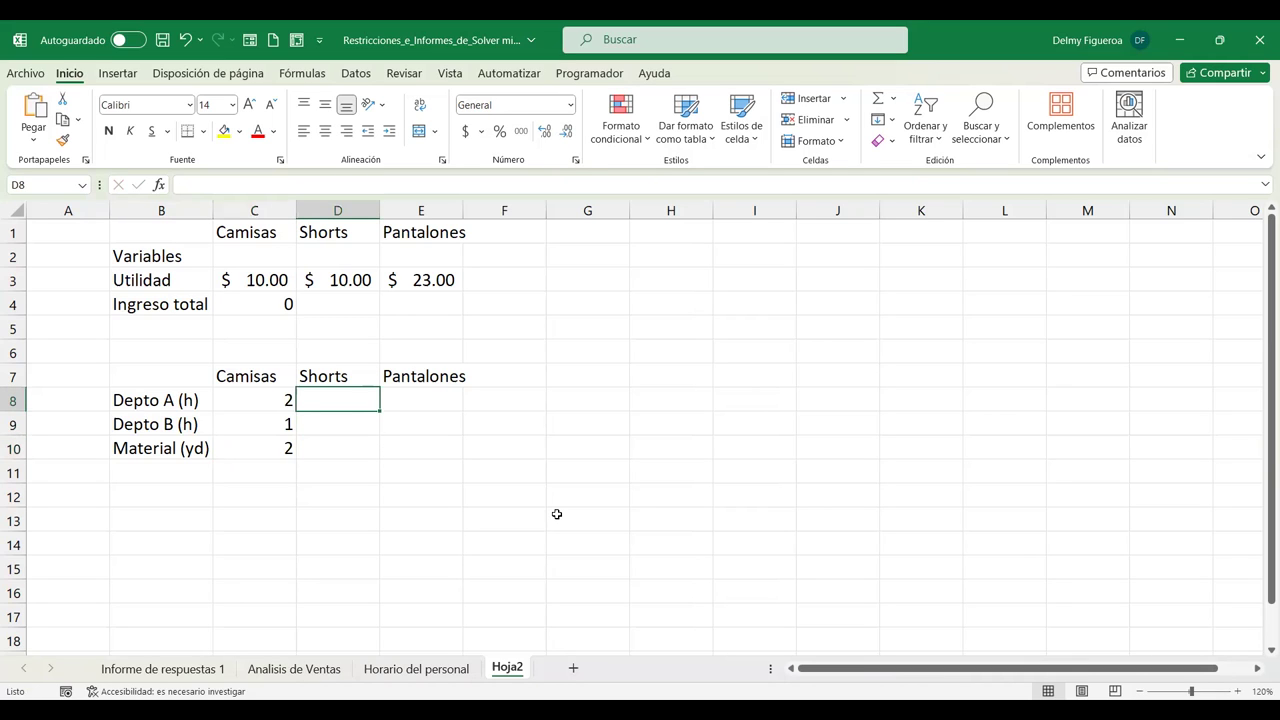
# Enter the Shorts requirements 2, 3 and 1 in D8:D10.
pyautogui.hotkey('alt', 'Tab')
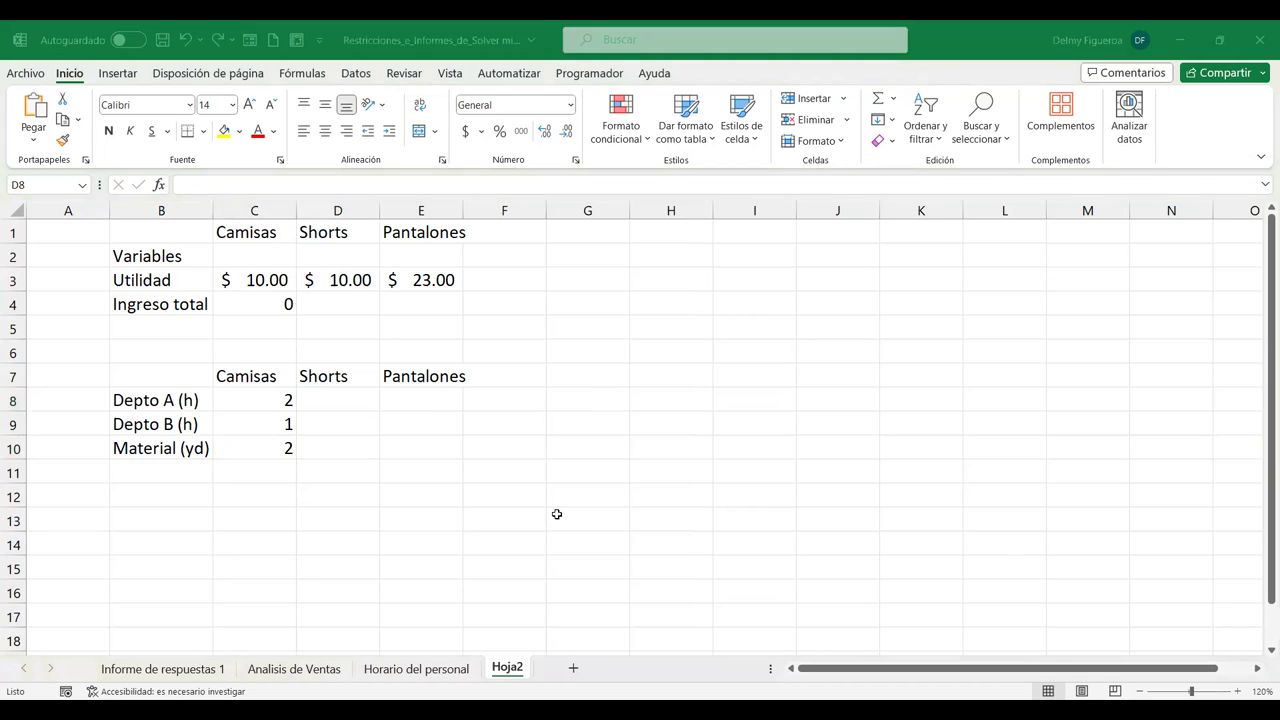
pyautogui.hotkey('alt', 'Tab')
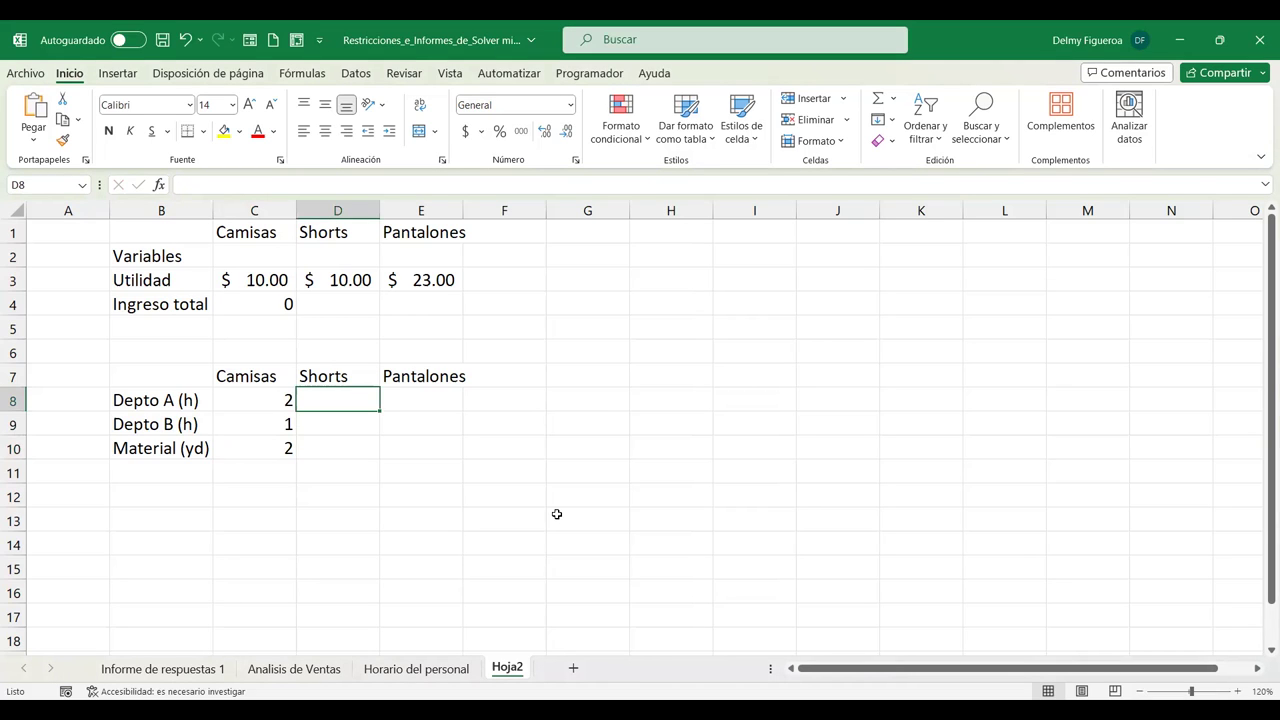
pyautogui.write('2')
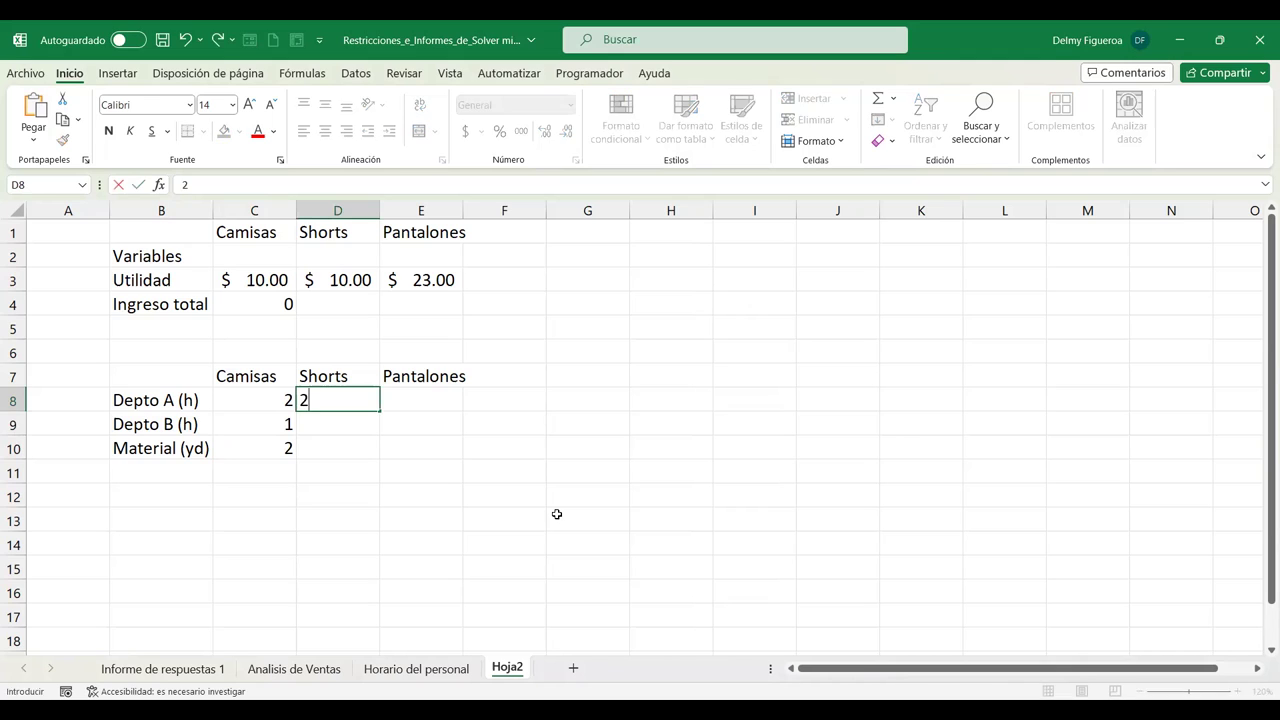
pyautogui.press('Return')
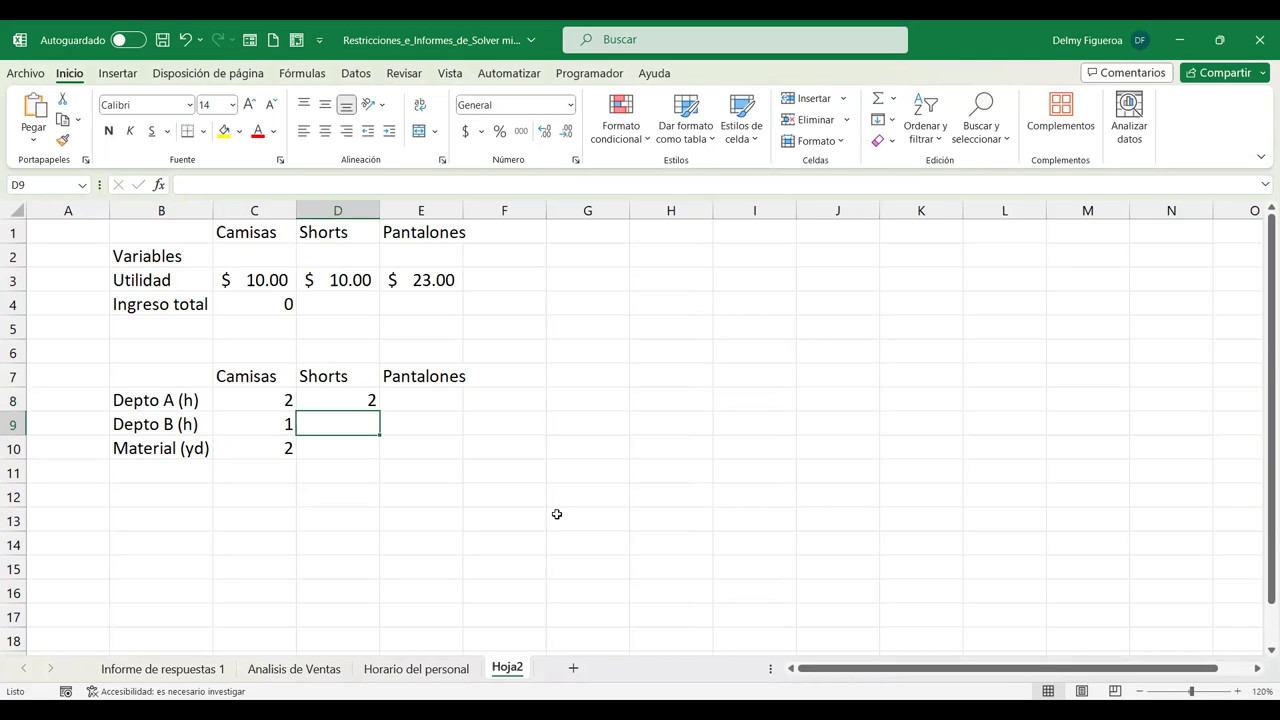
pyautogui.write('3')
pyautogui.press('Return')
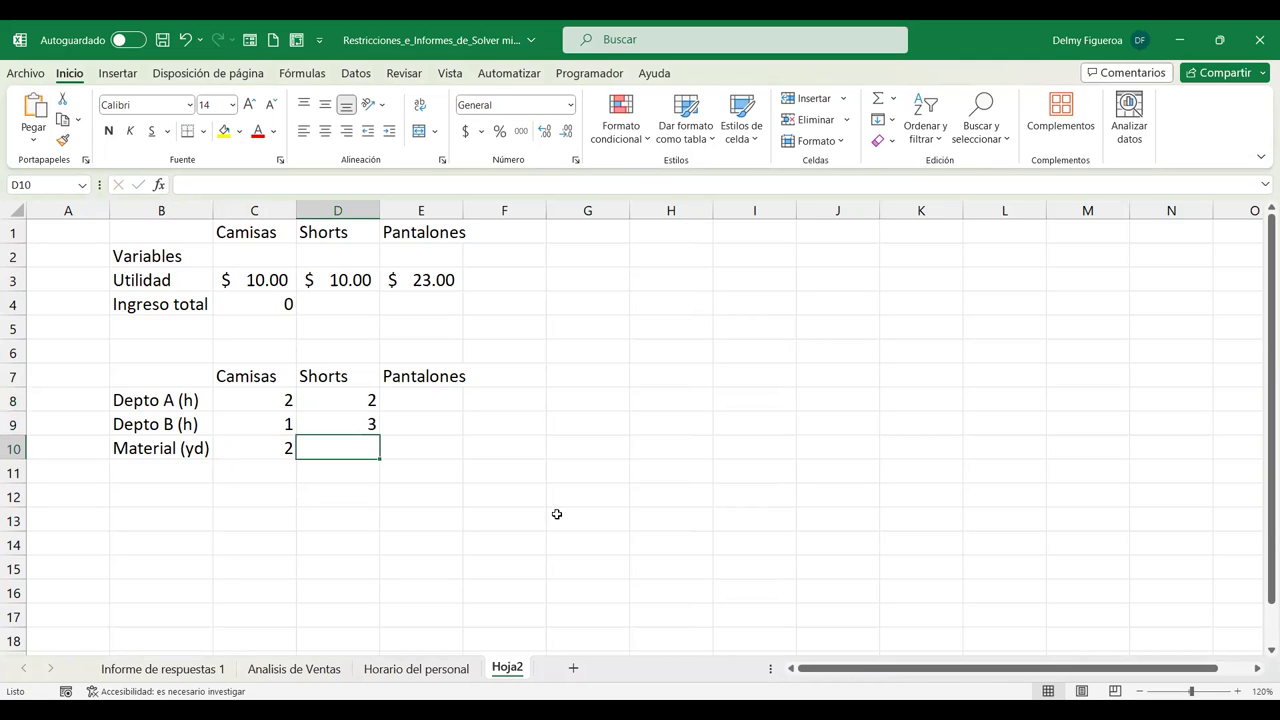
pyautogui.write('1')
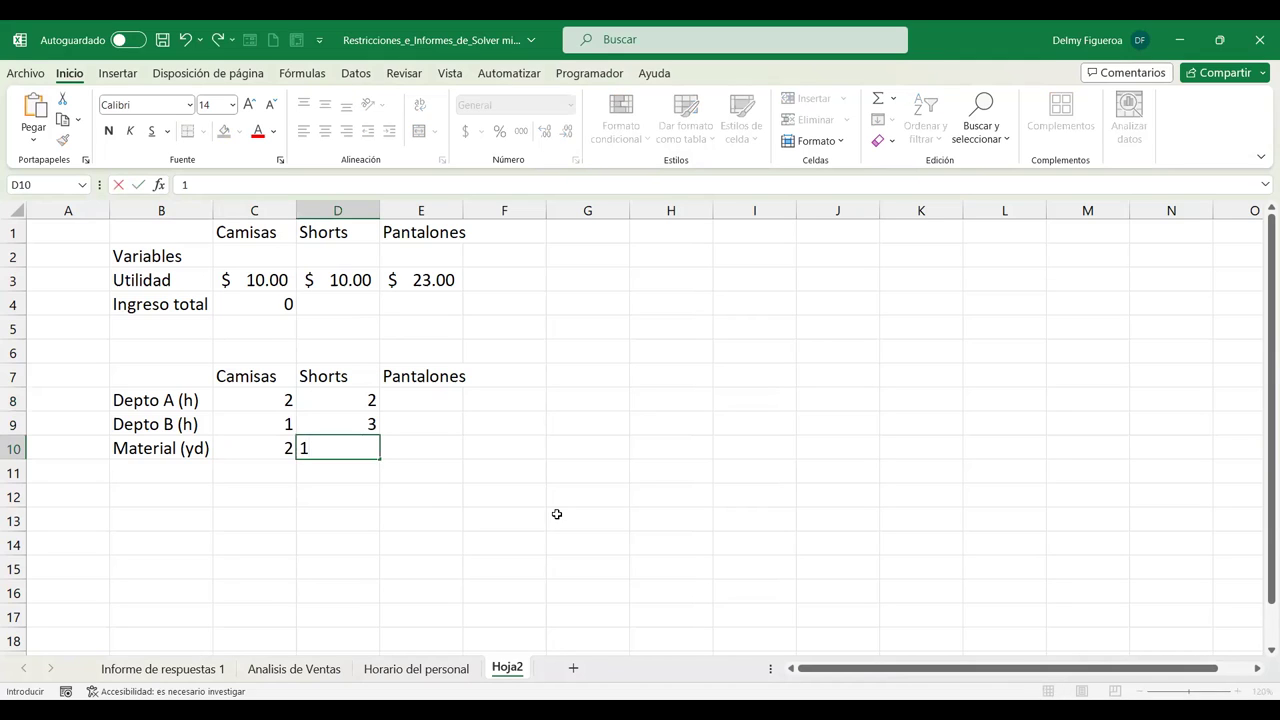
pyautogui.press('Tab')
pyautogui.press('Up')
pyautogui.press('Up')
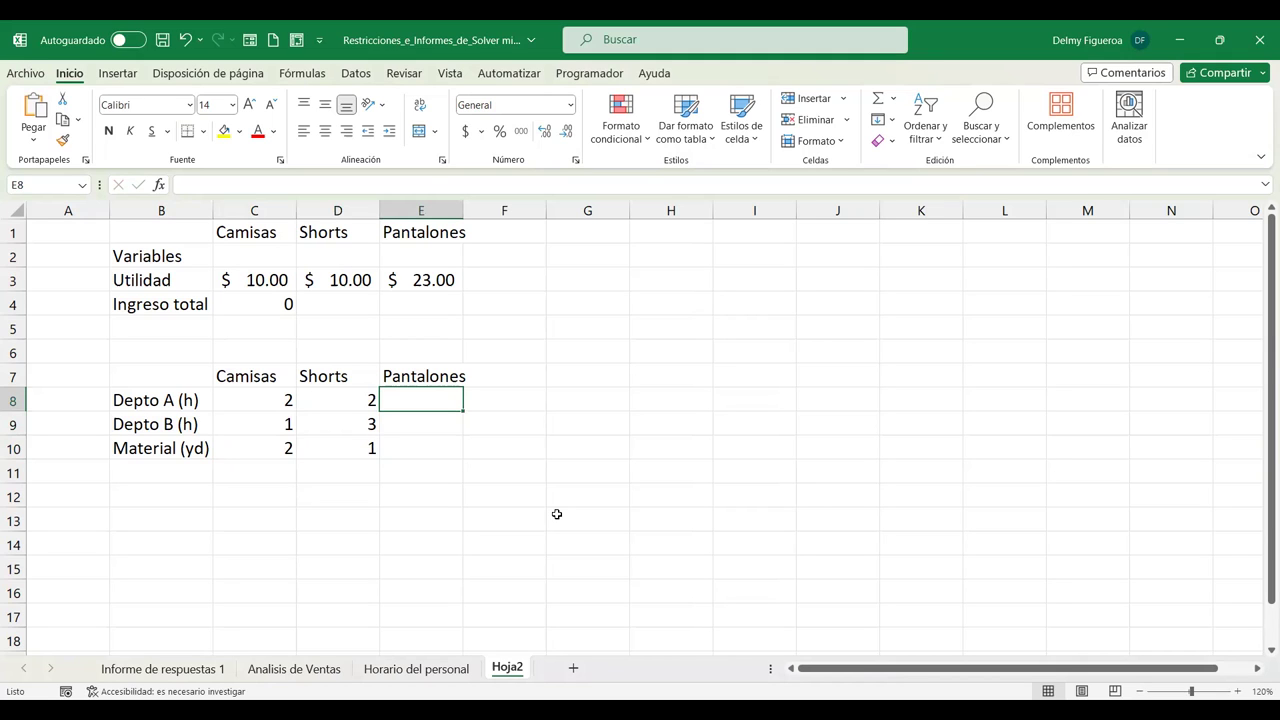
# Enter the Pantalones requirements 3, 4 and 4 in E8:E10 and autofit column E.
pyautogui.write('3')
pyautogui.press('Return')
pyautogui.write('4')
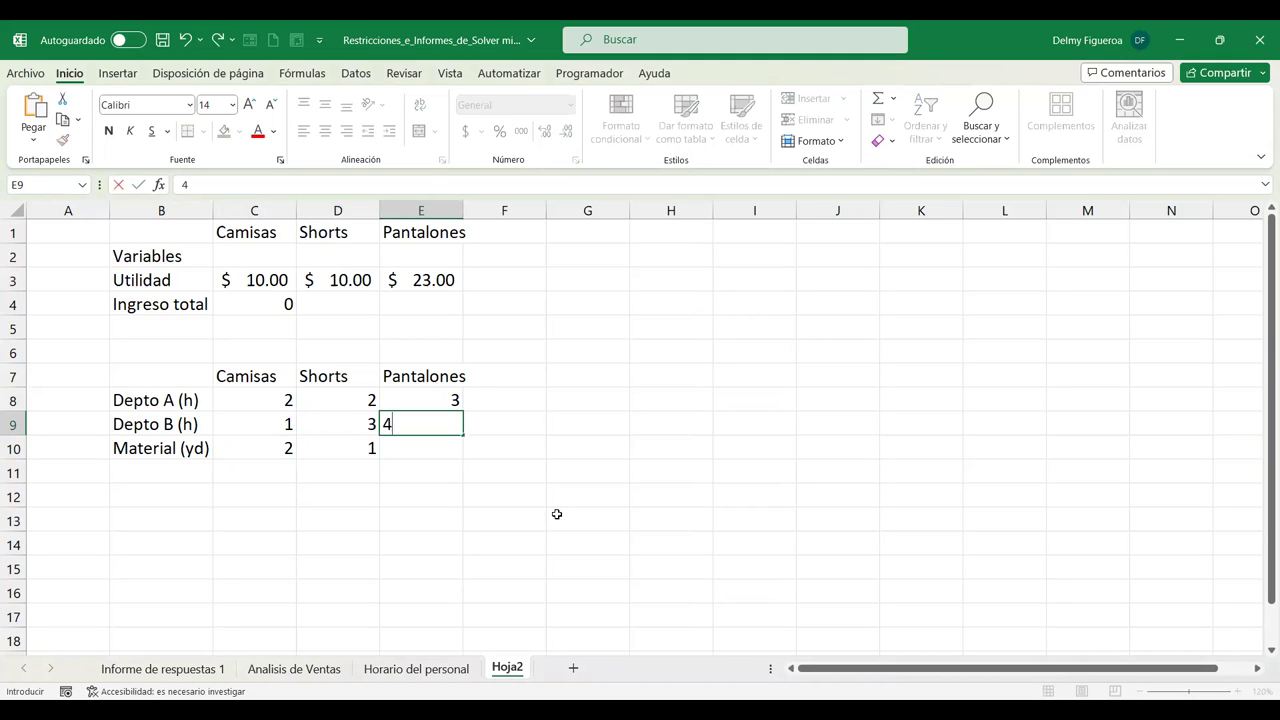
pyautogui.press('Return')
pyautogui.write('4')
pyautogui.press('Tab')
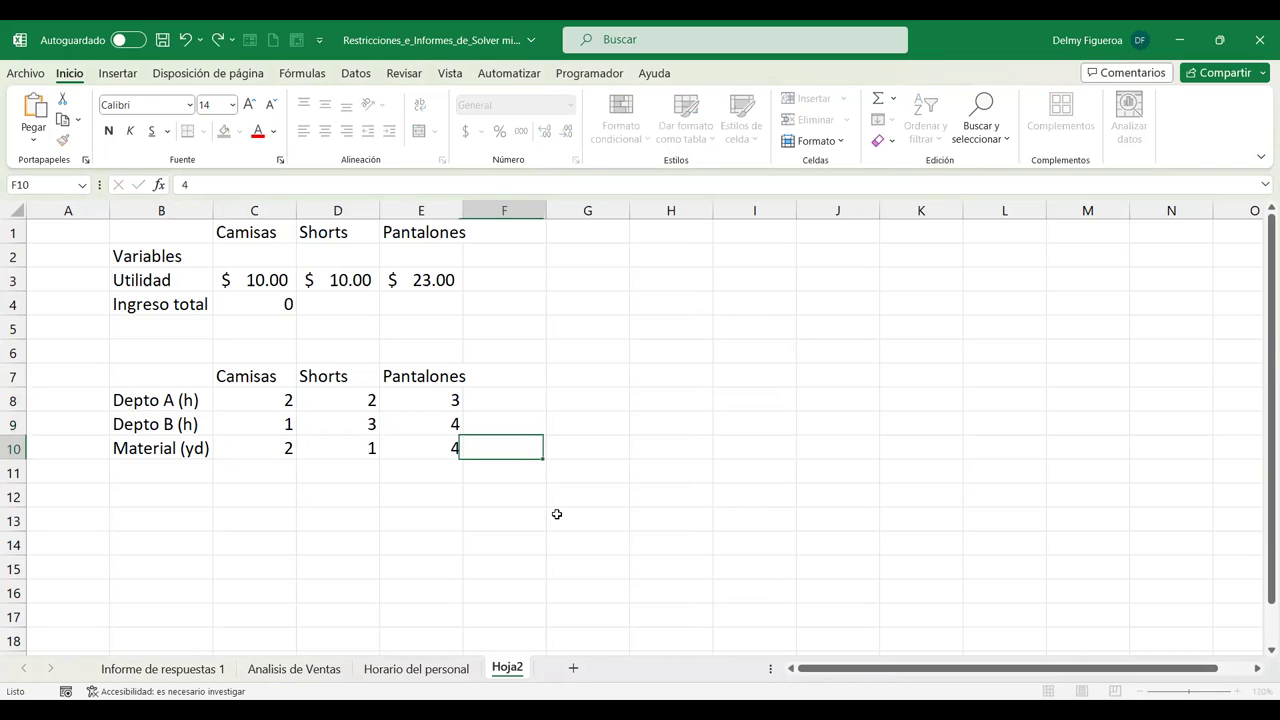
pyautogui.doubleClick(463, 211)
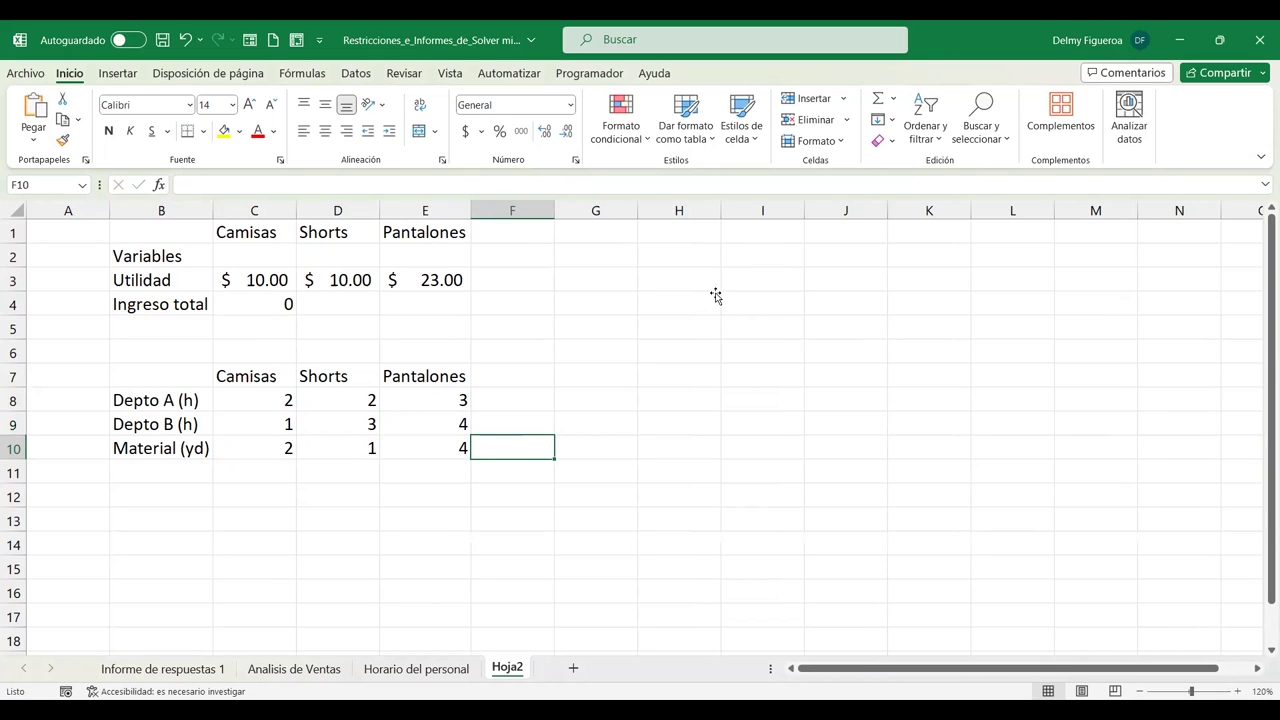
# Add a 'Disponible' heading in F7 with capacities 120, 160 and 90 below it.
pyautogui.click(531, 370)
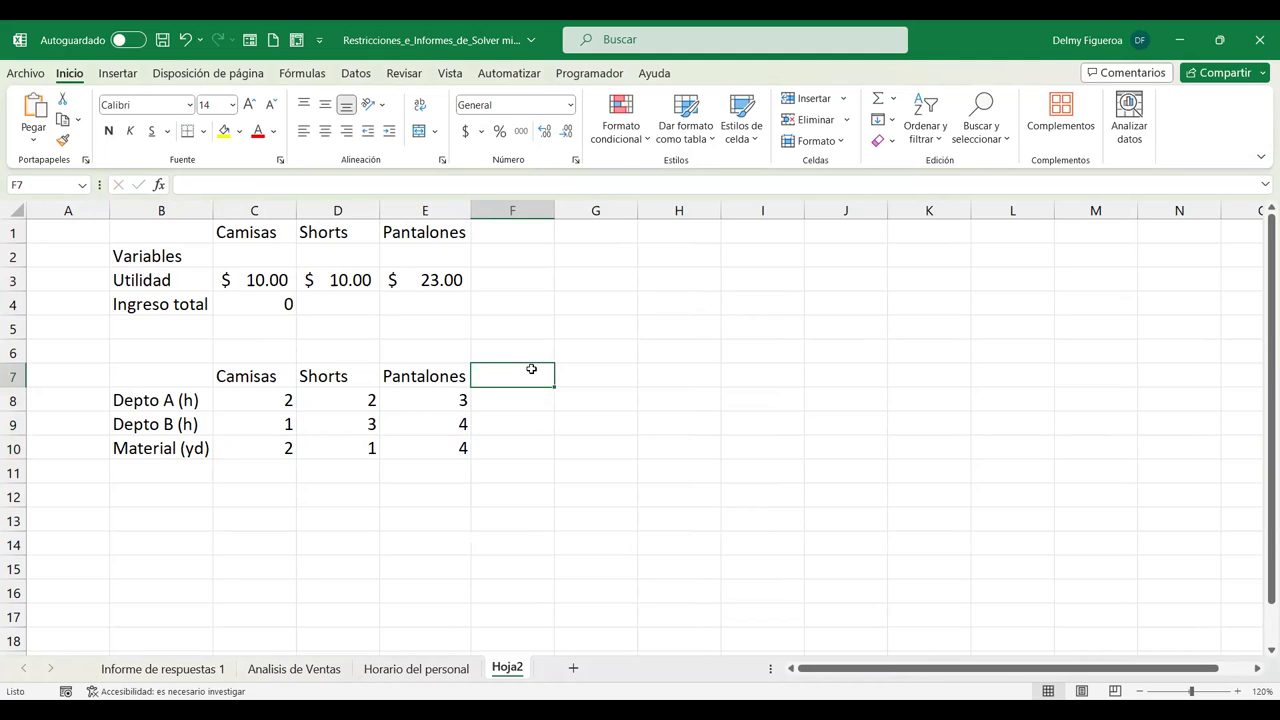
pyautogui.write('Disponible')
pyautogui.press('Return')
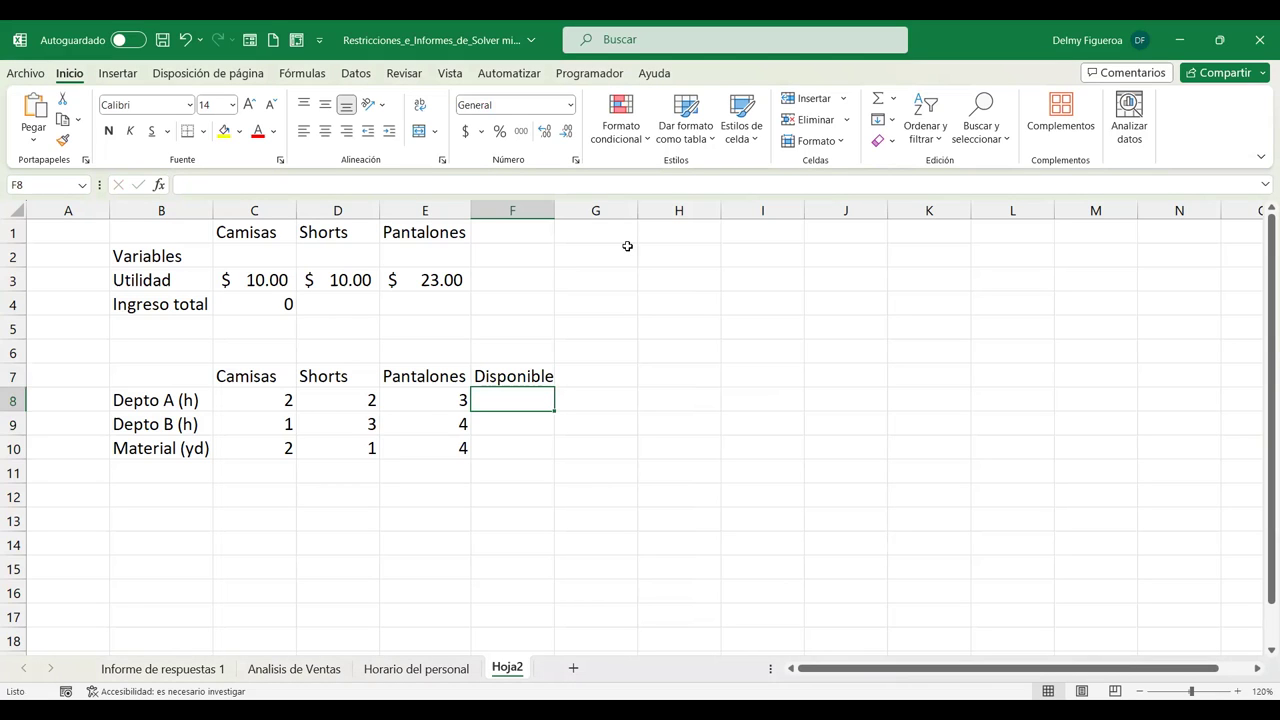
pyautogui.write('120')
pyautogui.press('Return')
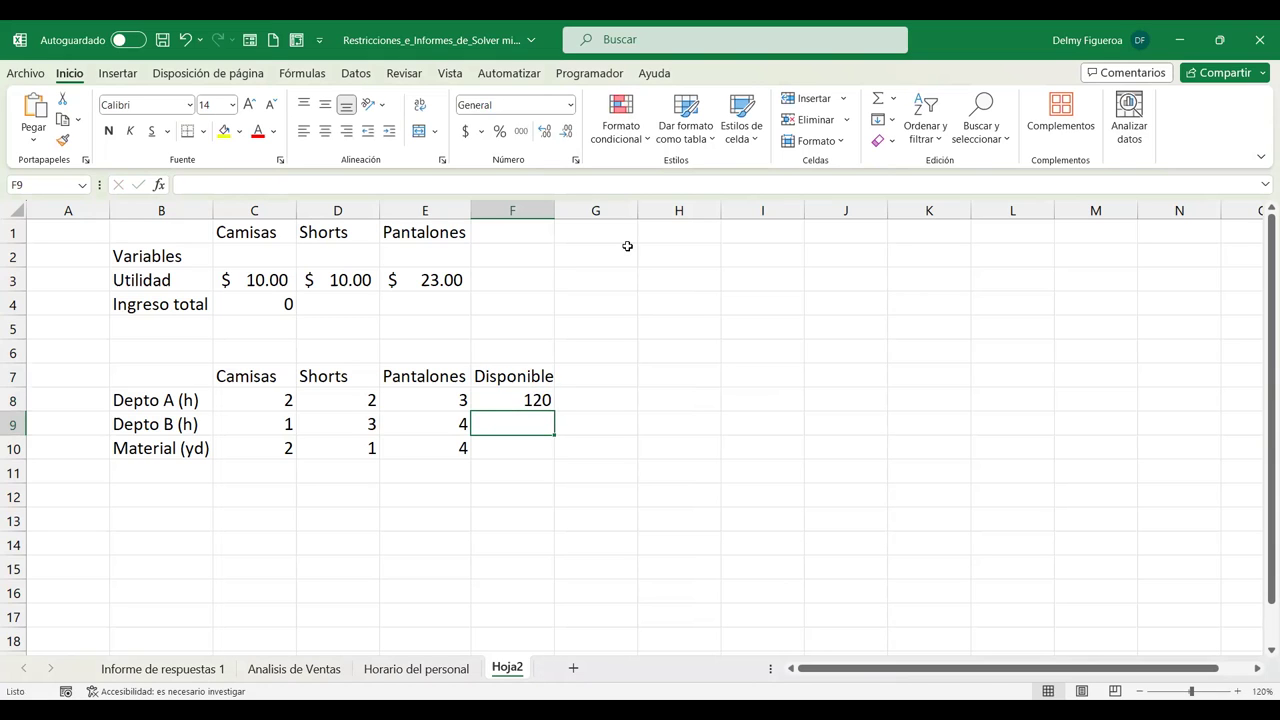
pyautogui.write('160')
pyautogui.press('Return')
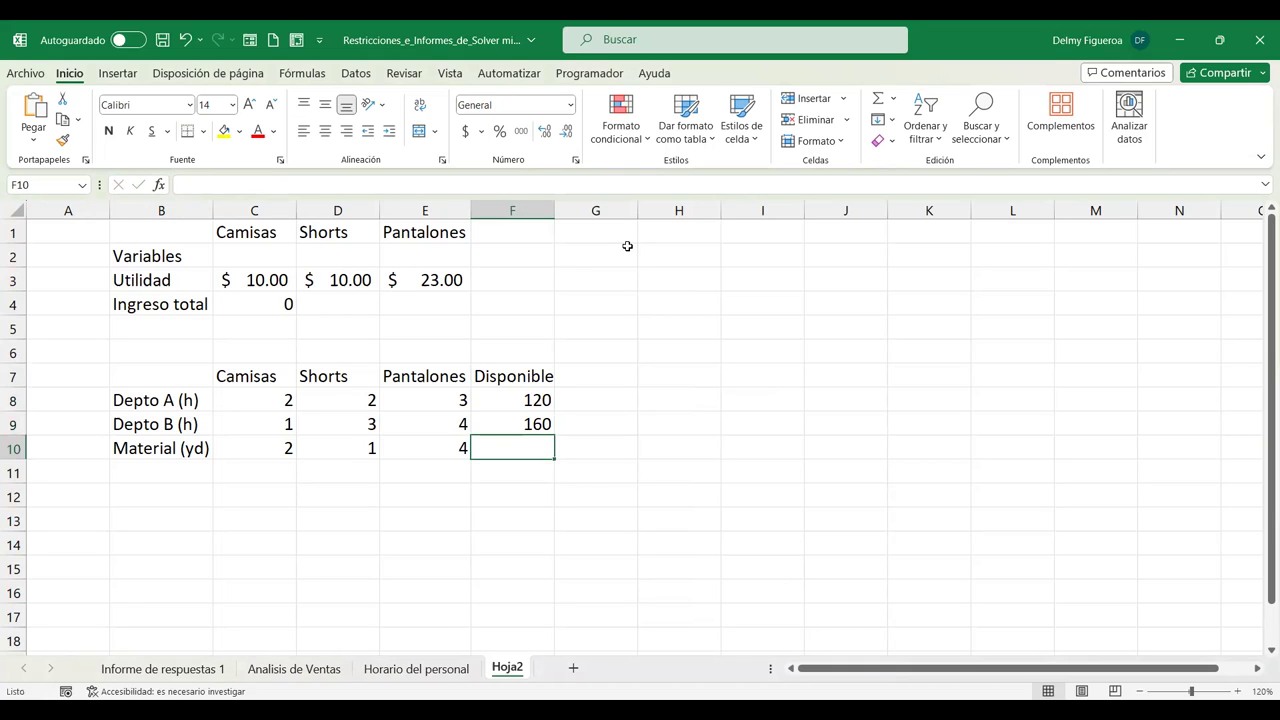
pyautogui.write('90')
pyautogui.press('Tab')
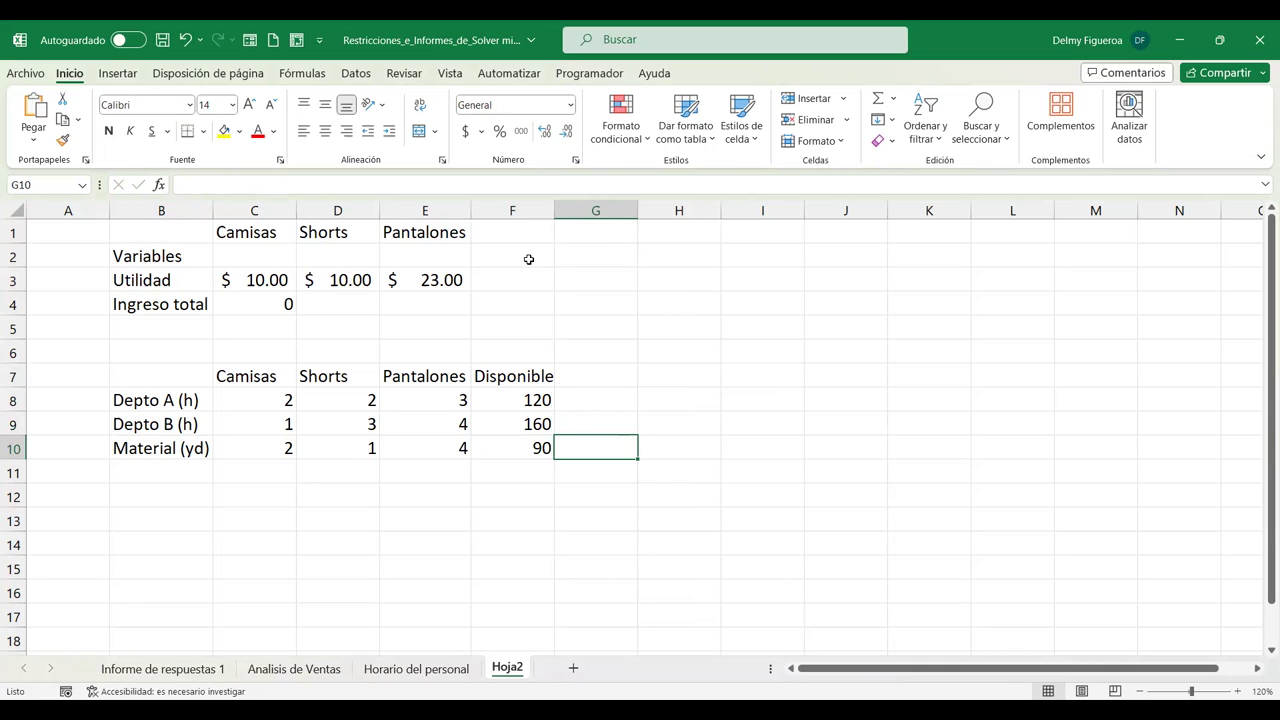
# Autofit column F, add a 'Total' heading in G7, and select the capacities F8:F10.
pyautogui.press('alt')
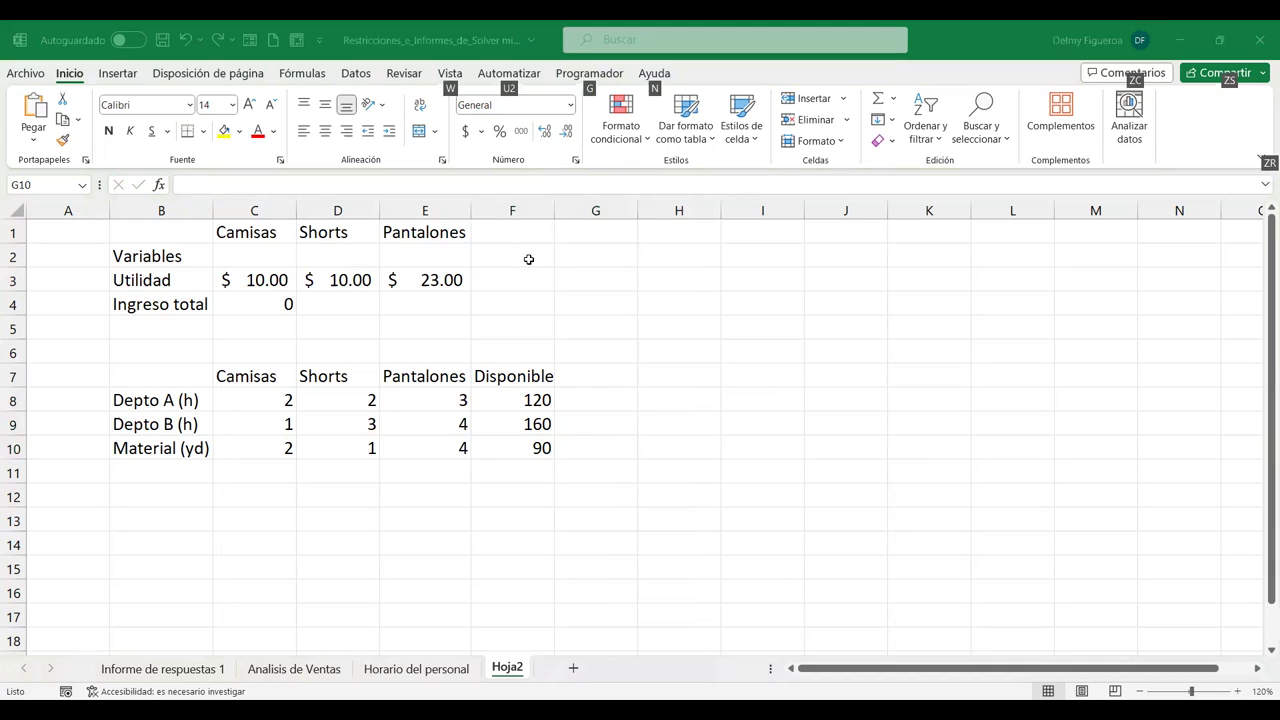
pyautogui.click(603, 374)
pyautogui.doubleClick(555, 210)
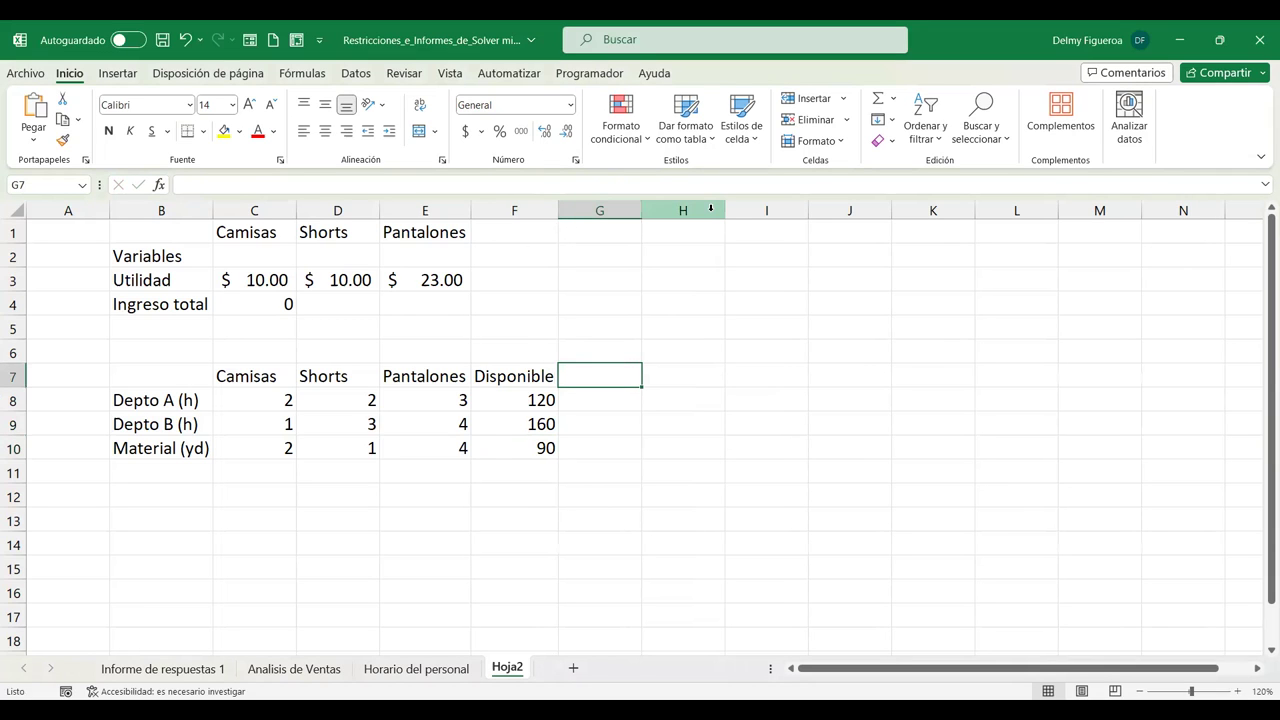
pyautogui.write('Total')
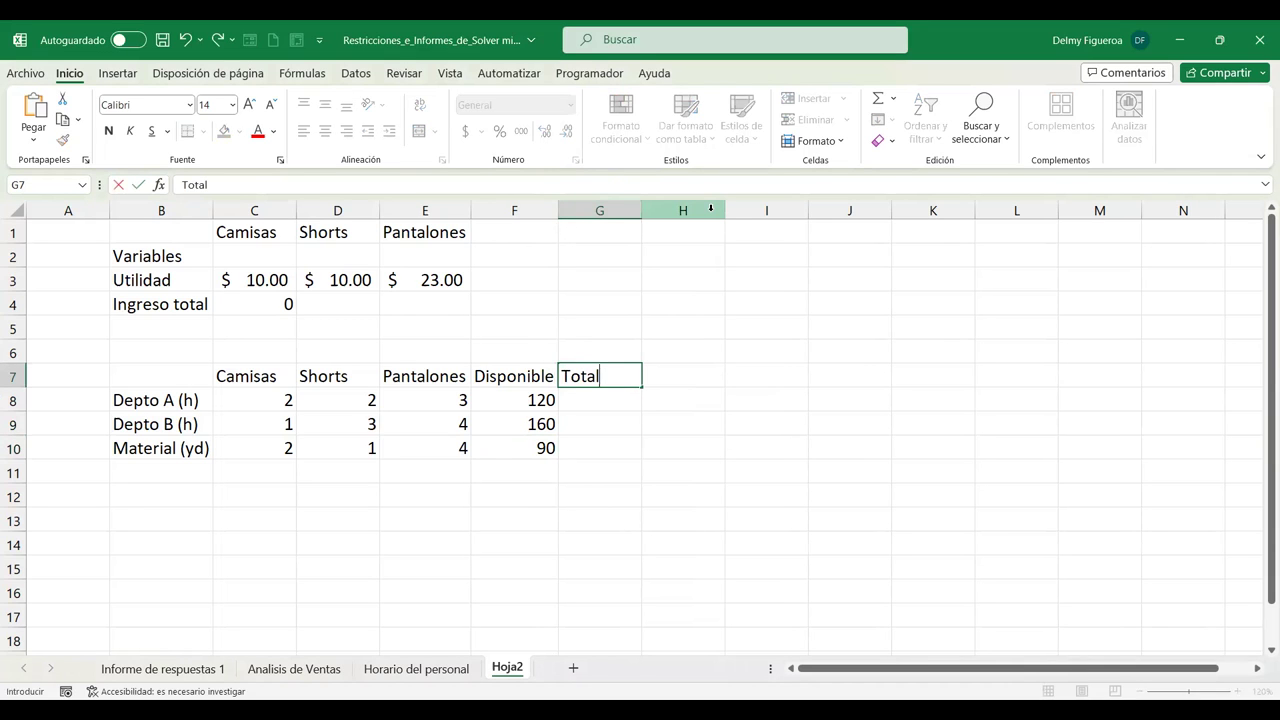
pyautogui.press('Return')
pyautogui.moveTo(531, 394); pyautogui.dragTo(541, 452)
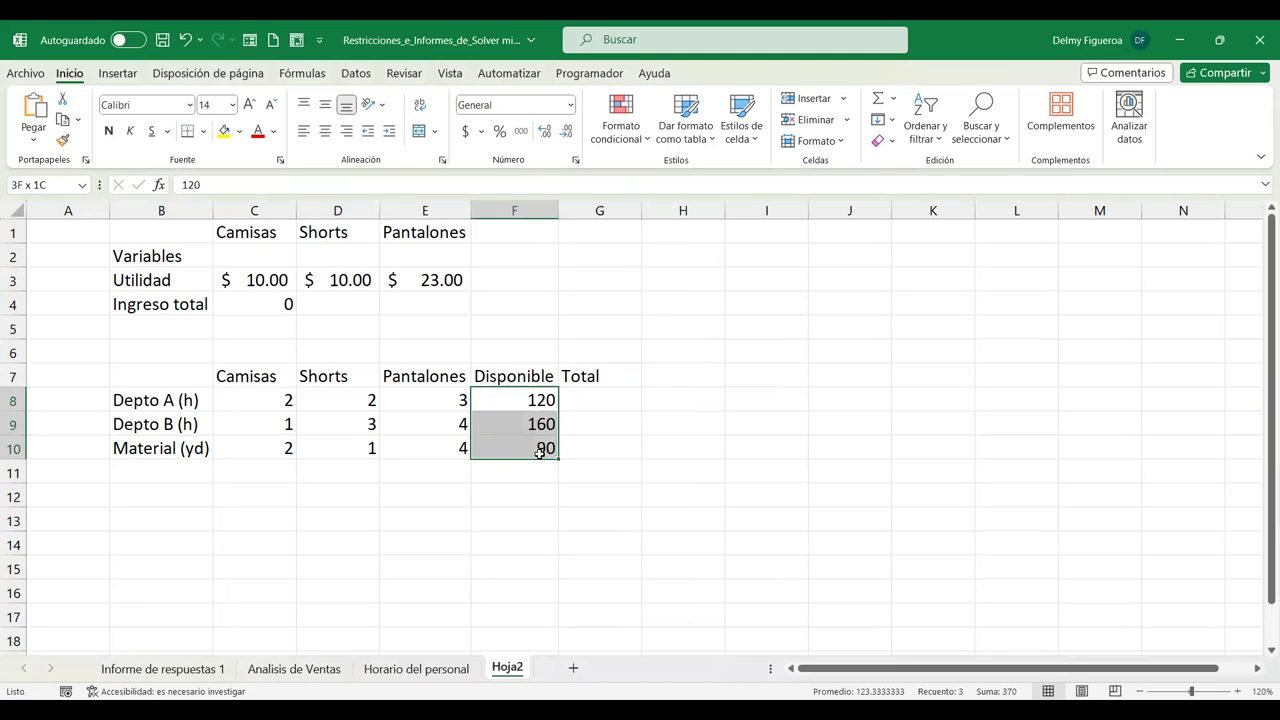
pyautogui.click(615, 396)
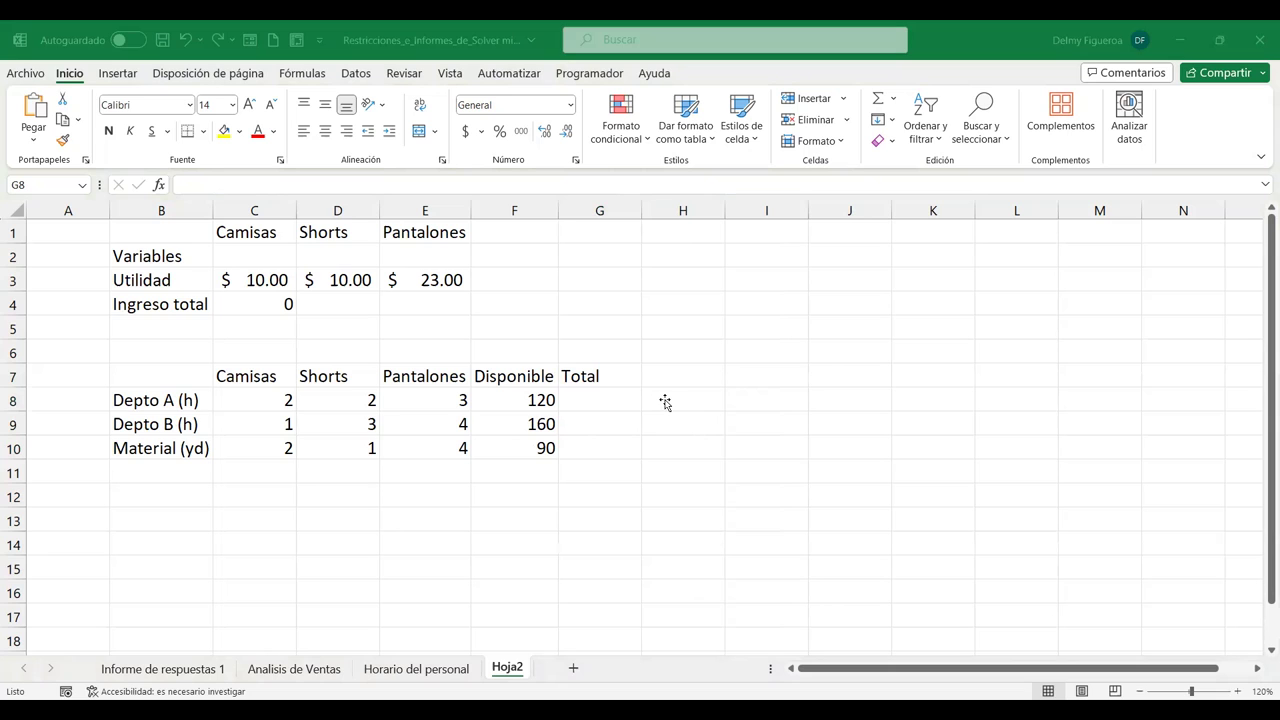
# Enter =SUMAPRODUCTO($C$2:$E$2;C8:E8) in G8 for the Depto A total.
pyautogui.write('=s')
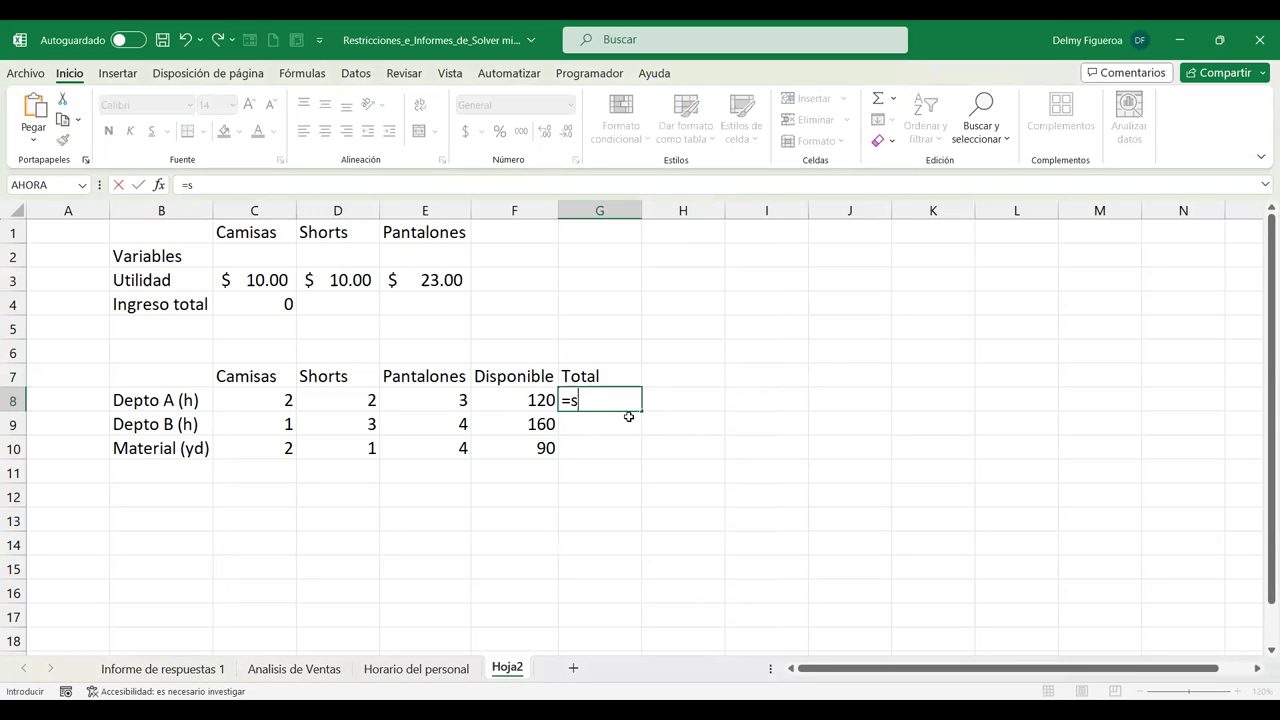
pyautogui.write('um')
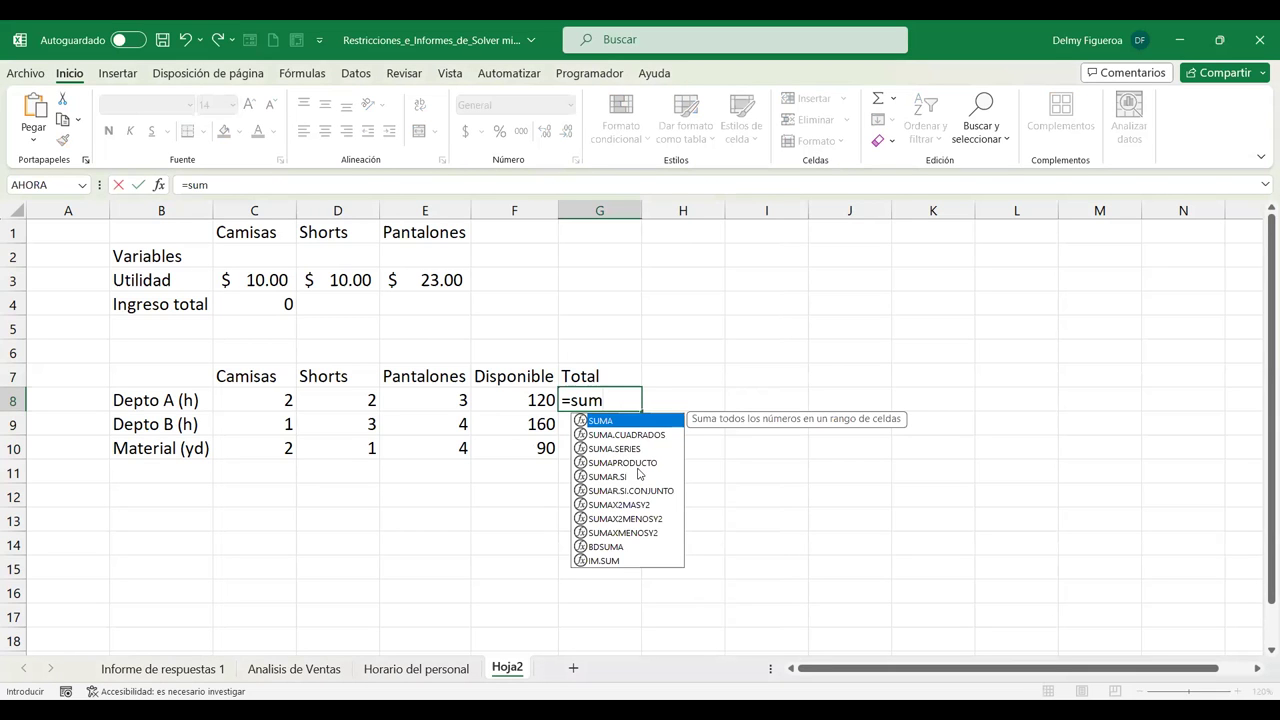
pyautogui.doubleClick(640, 463)
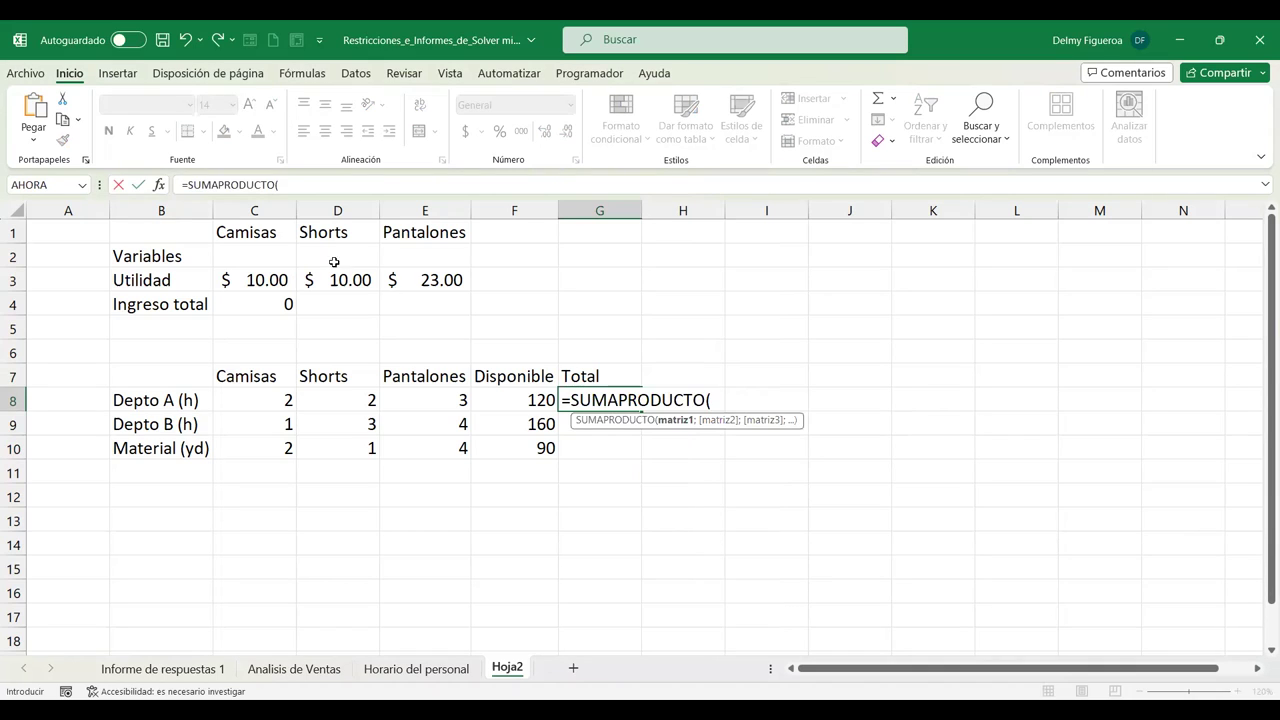
pyautogui.moveTo(264, 254); pyautogui.dragTo(354, 256)
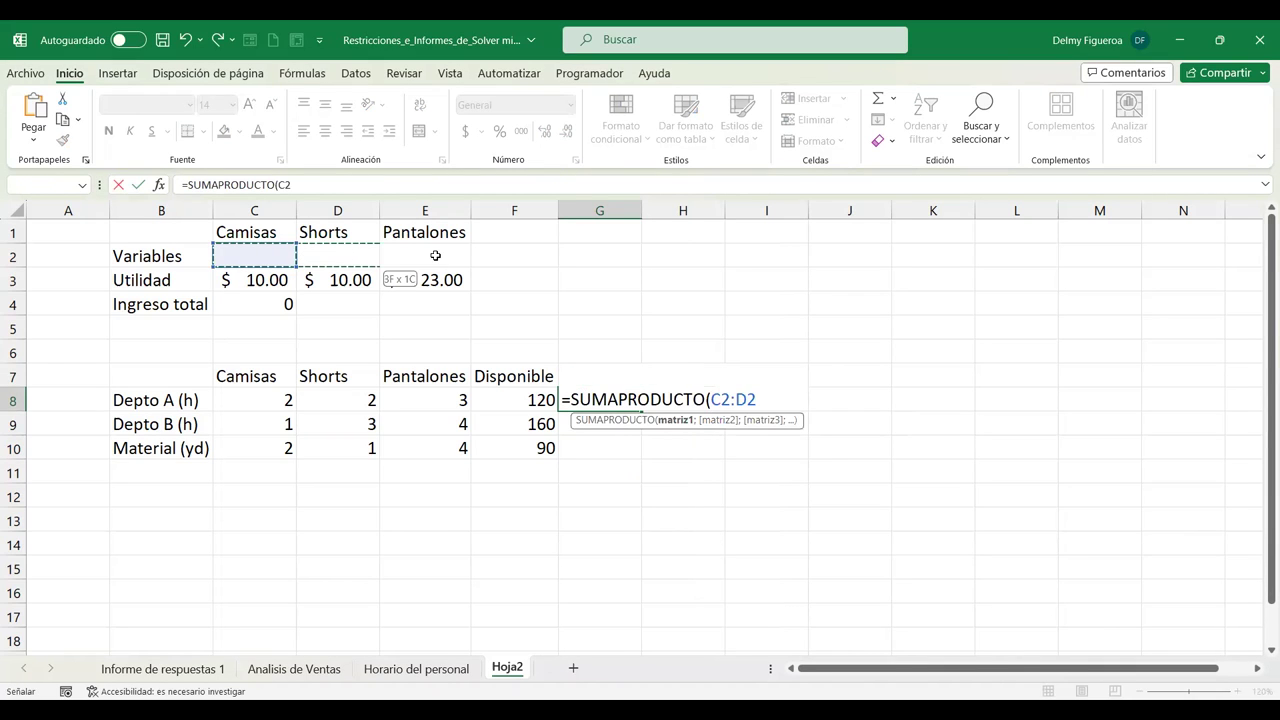
pyautogui.moveTo(435, 256); pyautogui.dragTo(440, 257)
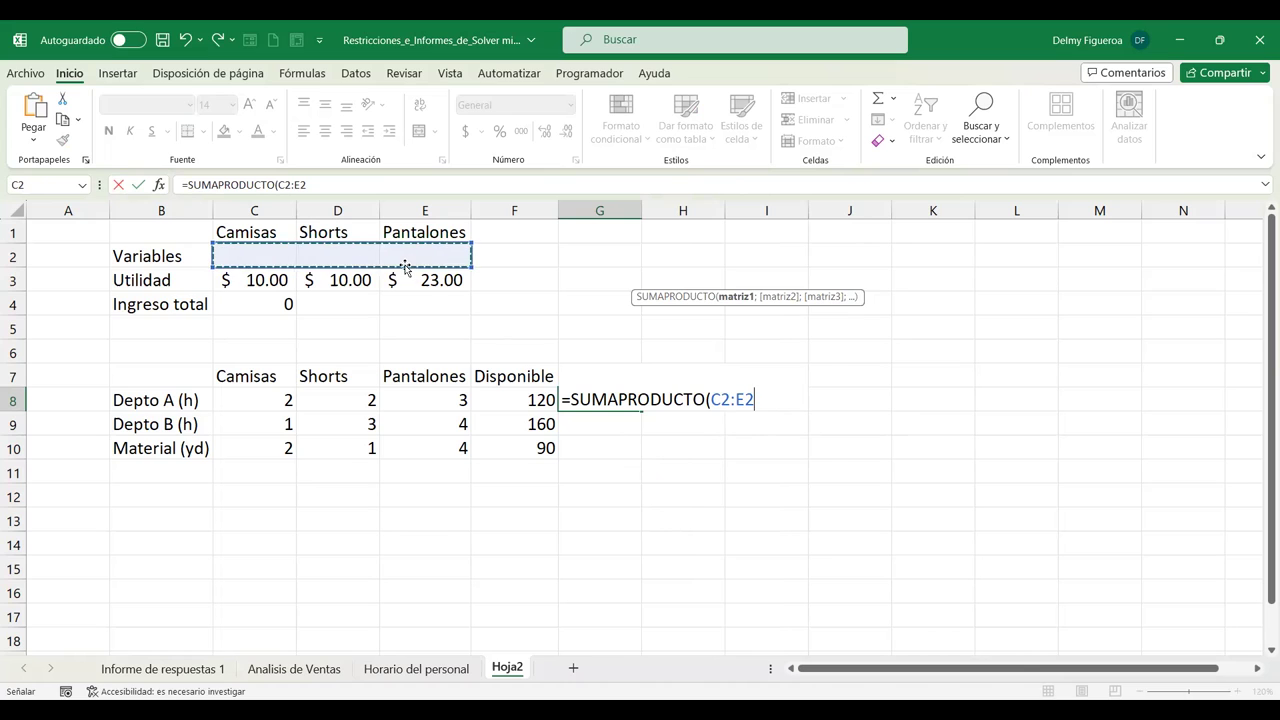
pyautogui.press('F4')
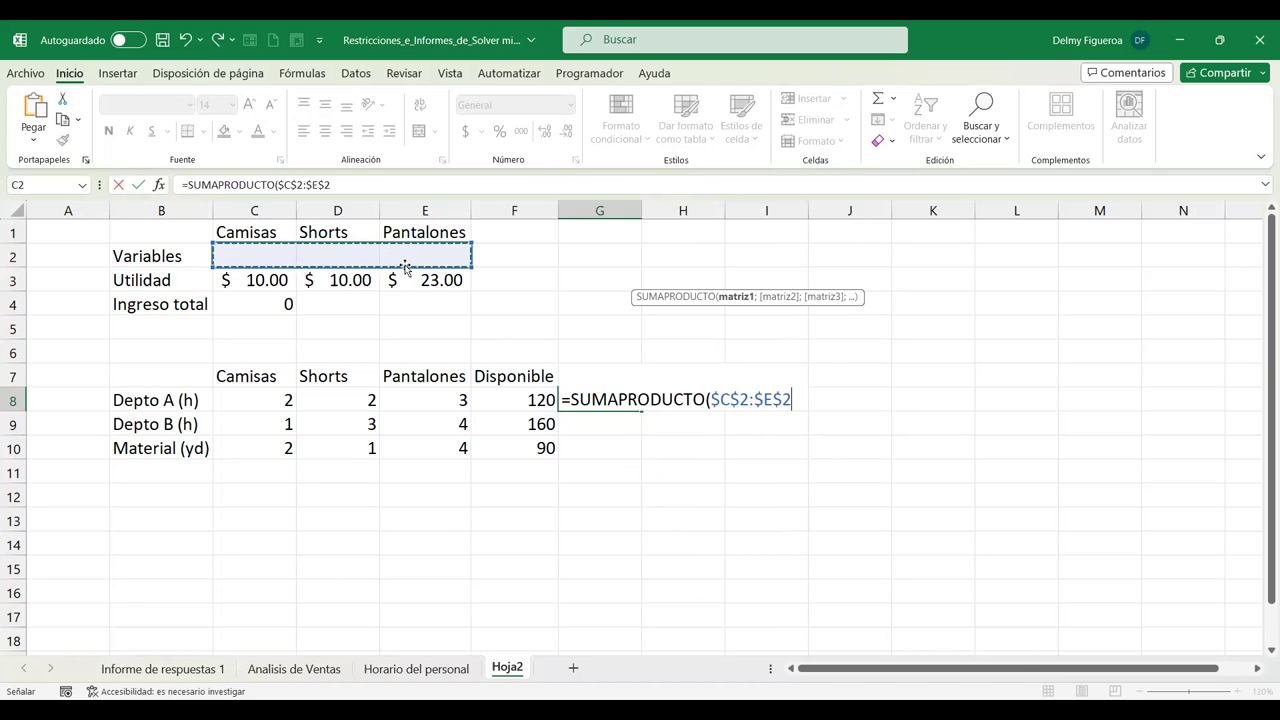
pyautogui.write(';')
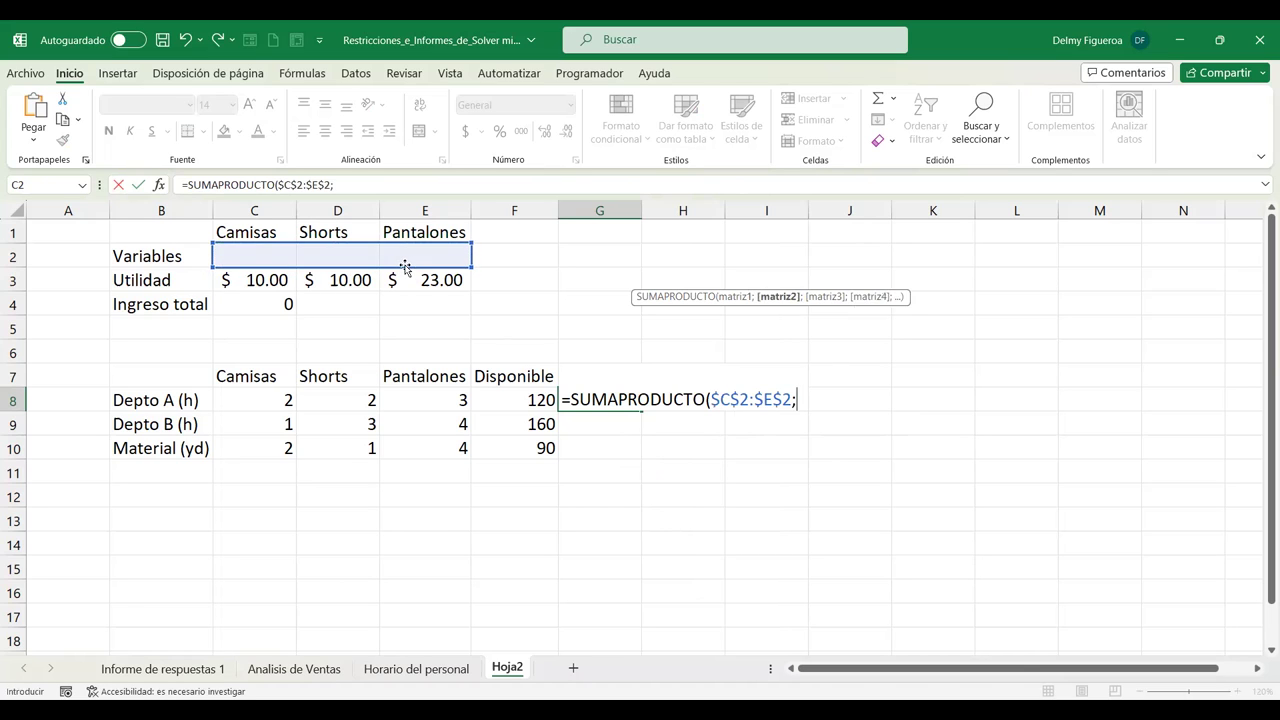
pyautogui.click(268, 400)
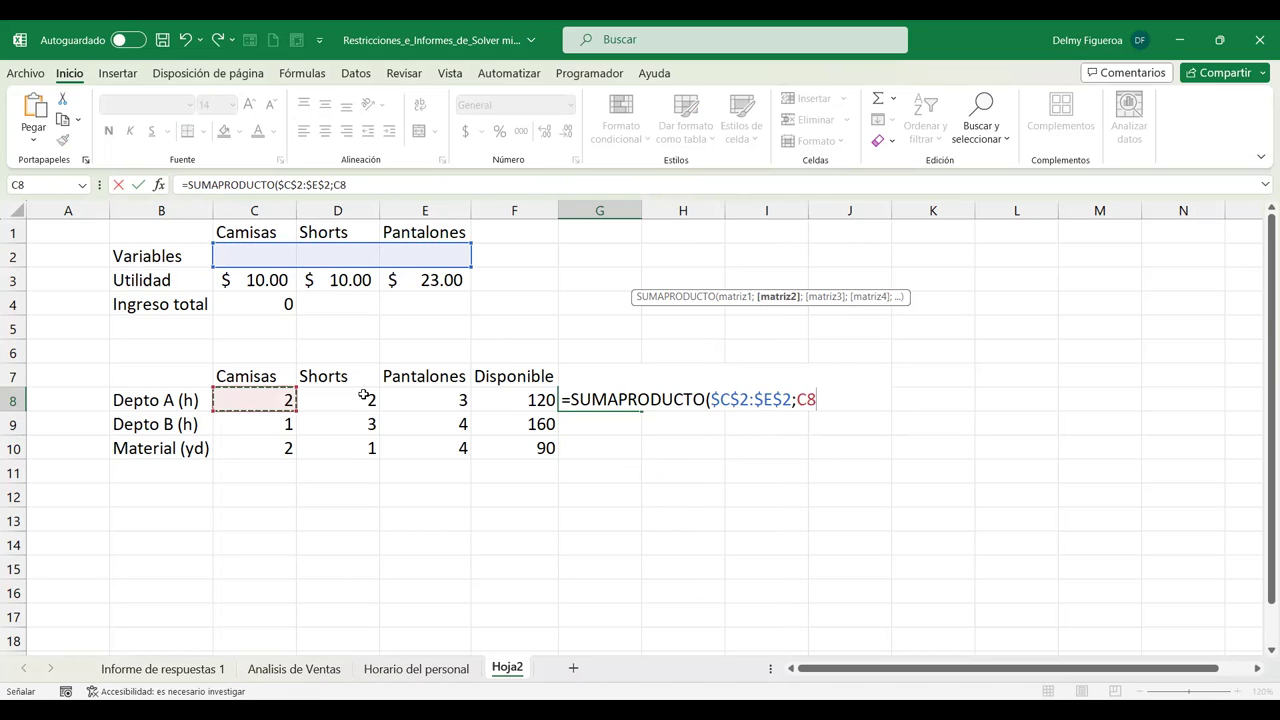
pyautogui.keyDown('shift'); pyautogui.click(409, 396); pyautogui.keyUp('shift')
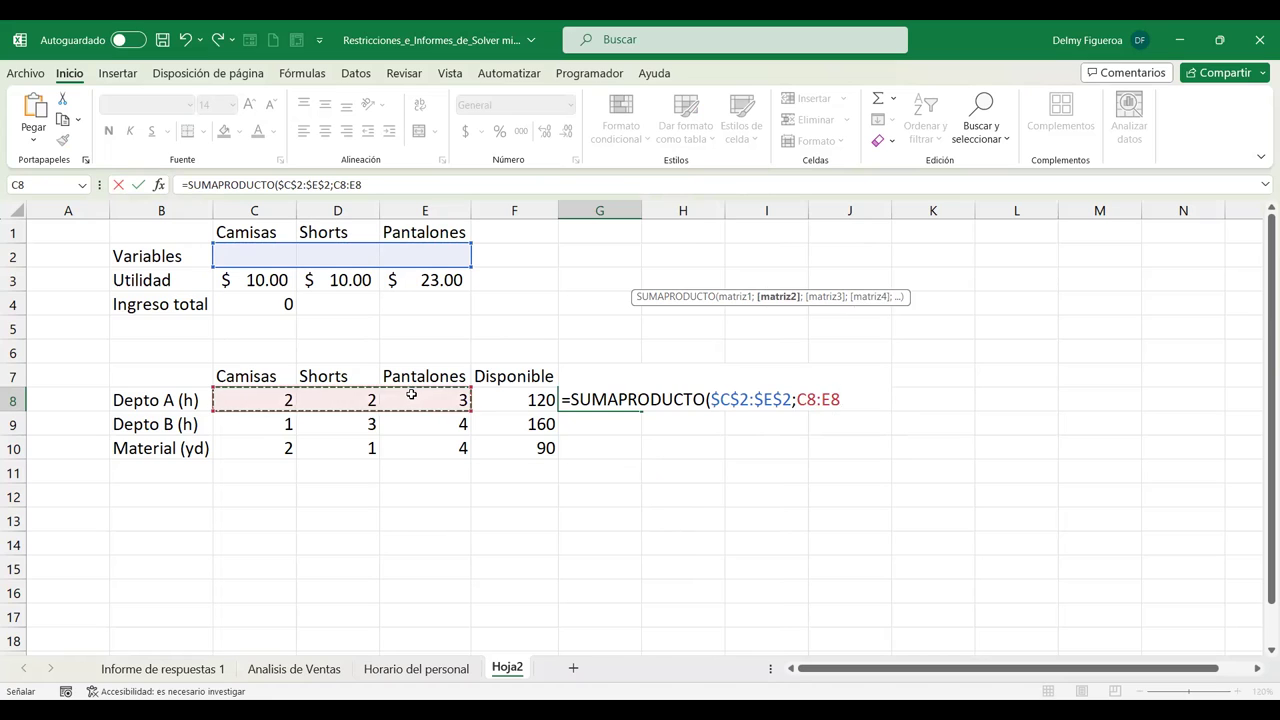
pyautogui.write(')')
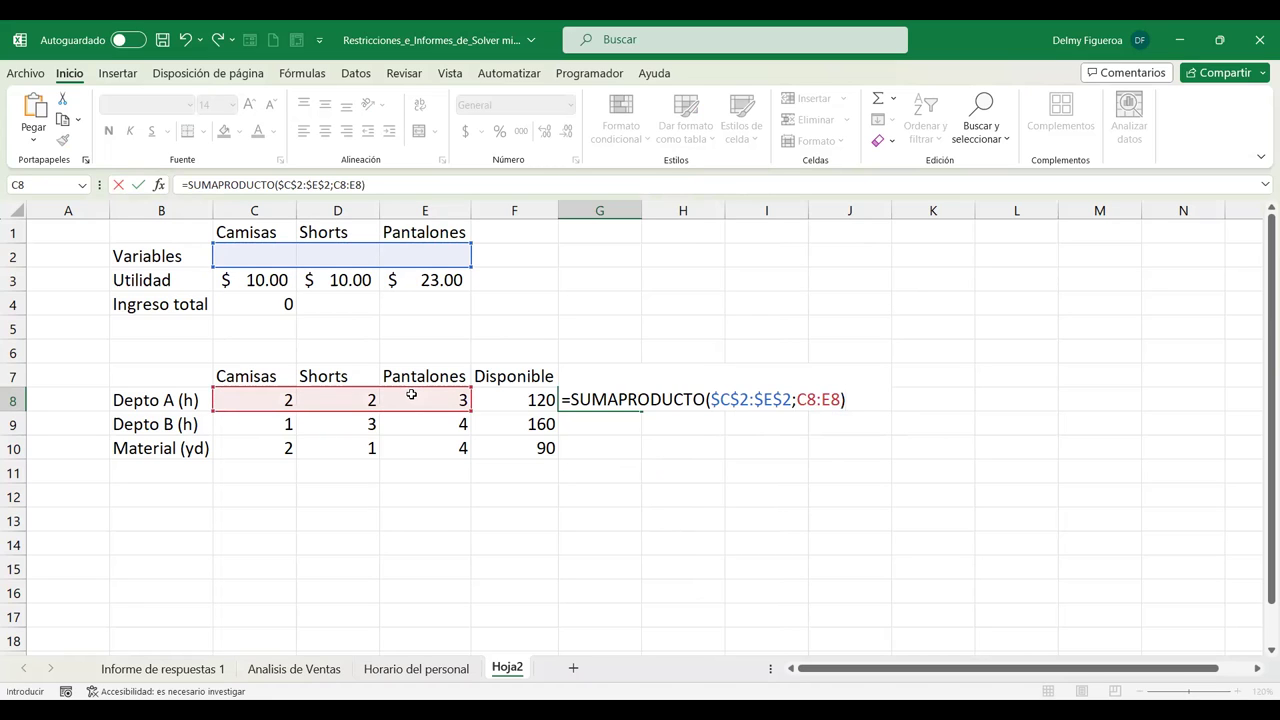
pyautogui.press('Return')
# Fill the G8 formula down to G10 and check the copied totals.
pyautogui.click(615, 402)
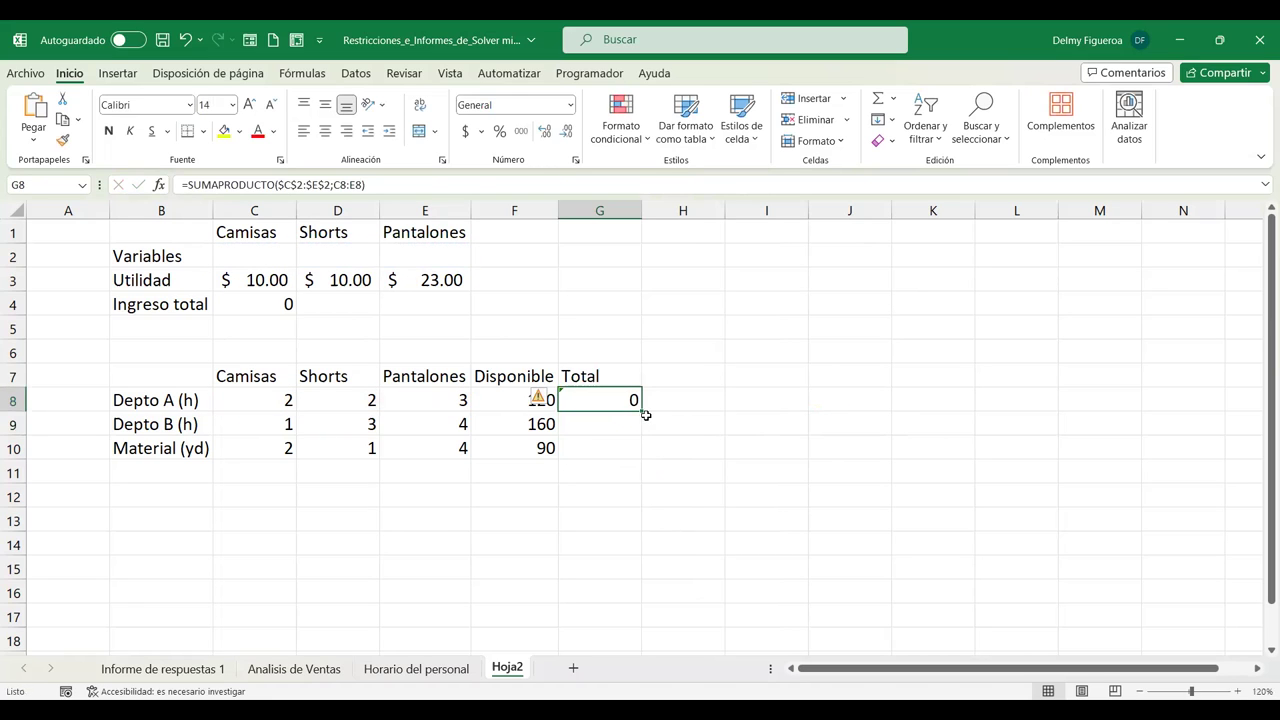
pyautogui.moveTo(644, 415); pyautogui.dragTo(644, 458)
pyautogui.click(605, 428)
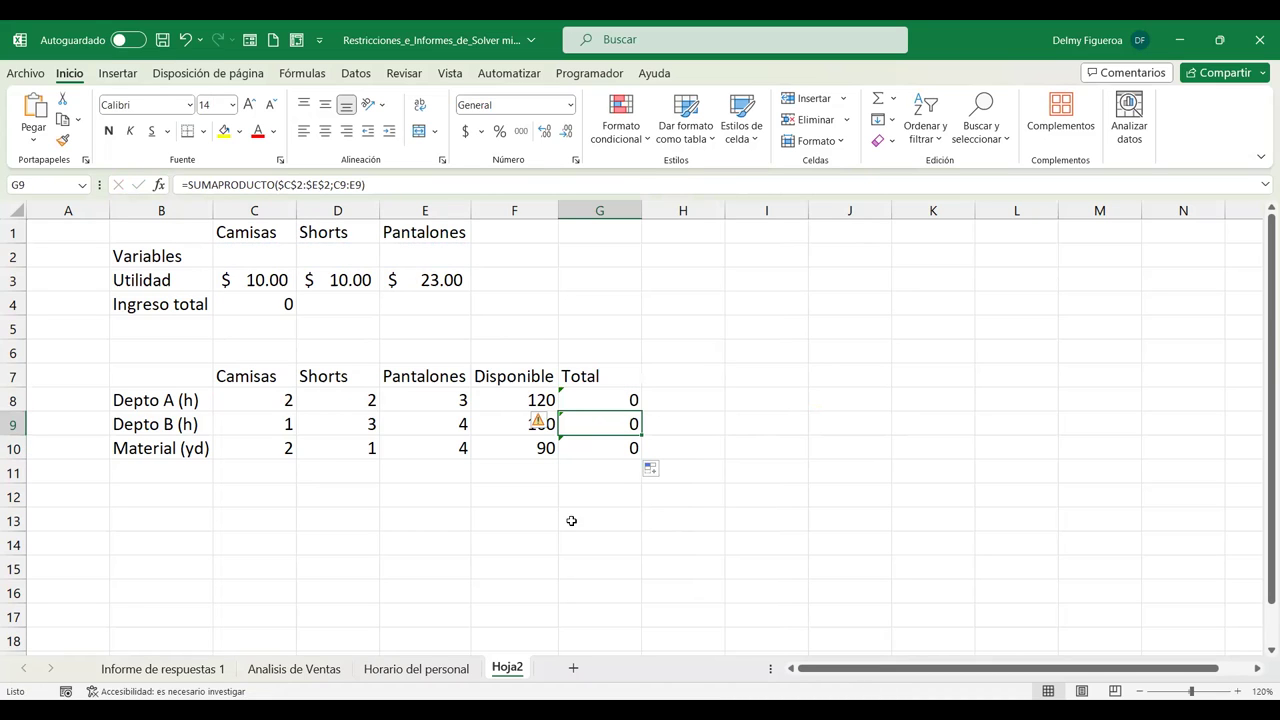
pyautogui.click(585, 442)
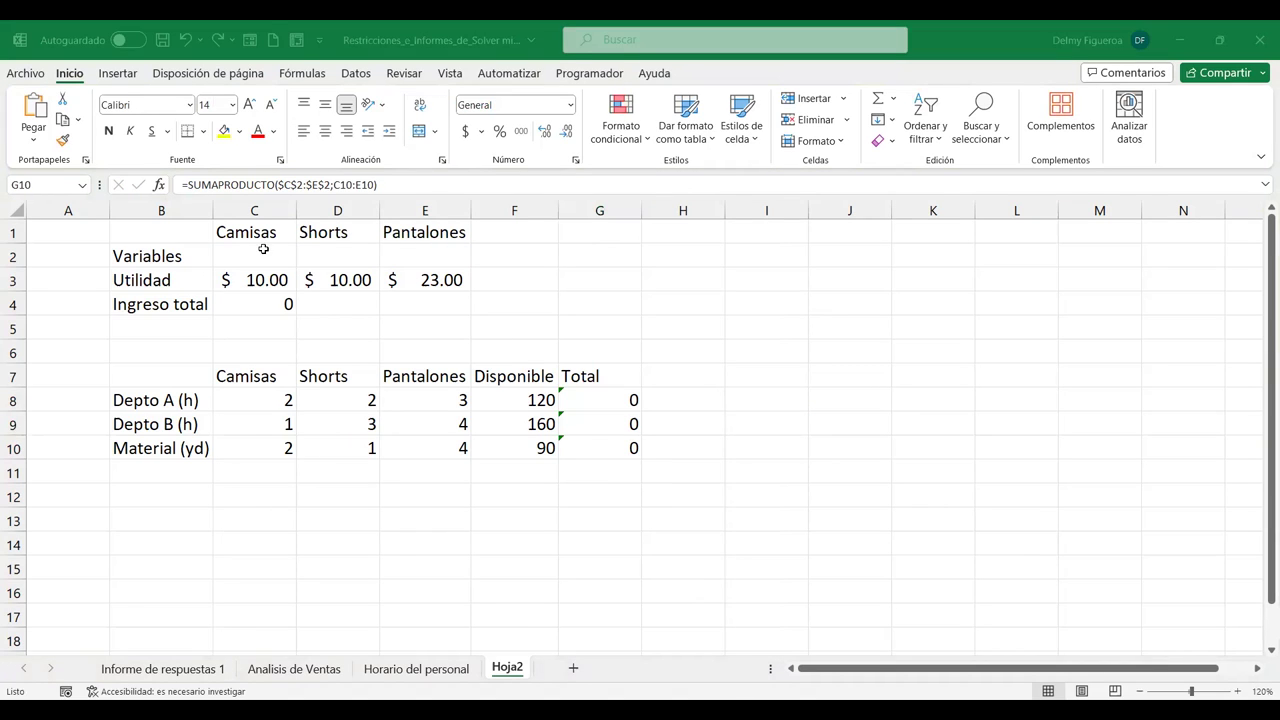
pyautogui.moveTo(262, 250); pyautogui.dragTo(455, 250)
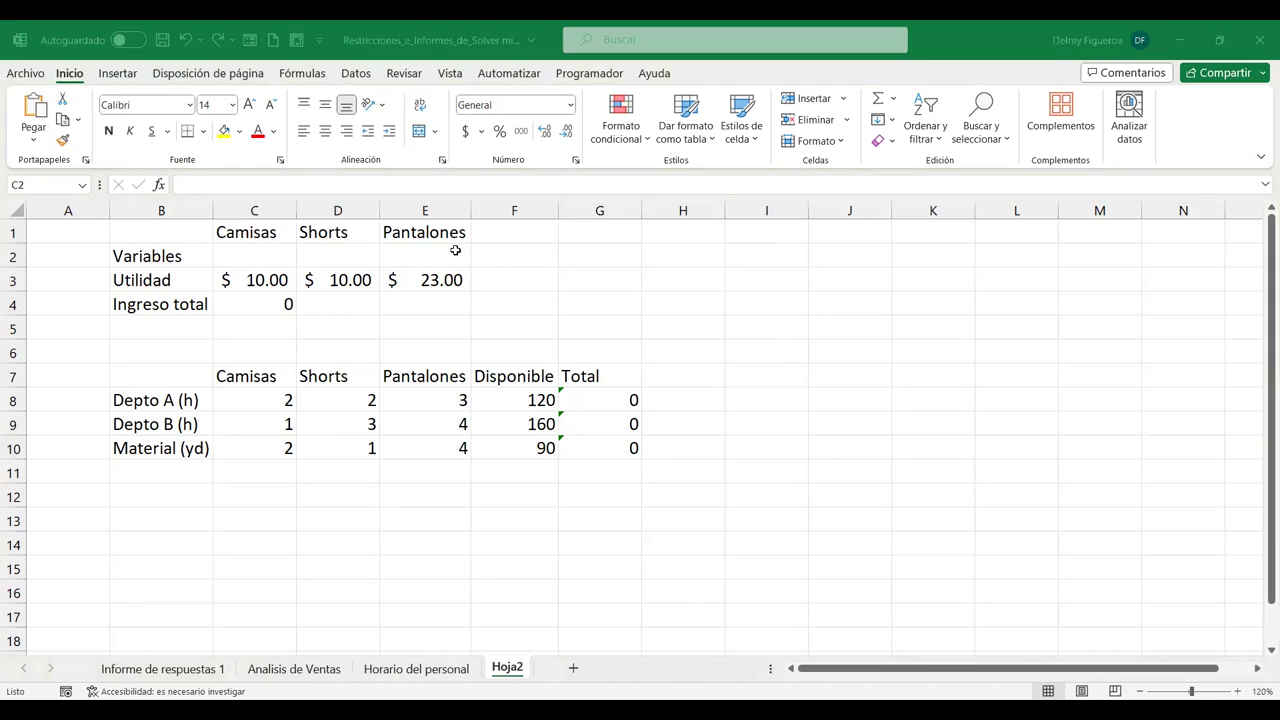
pyautogui.click(611, 399)
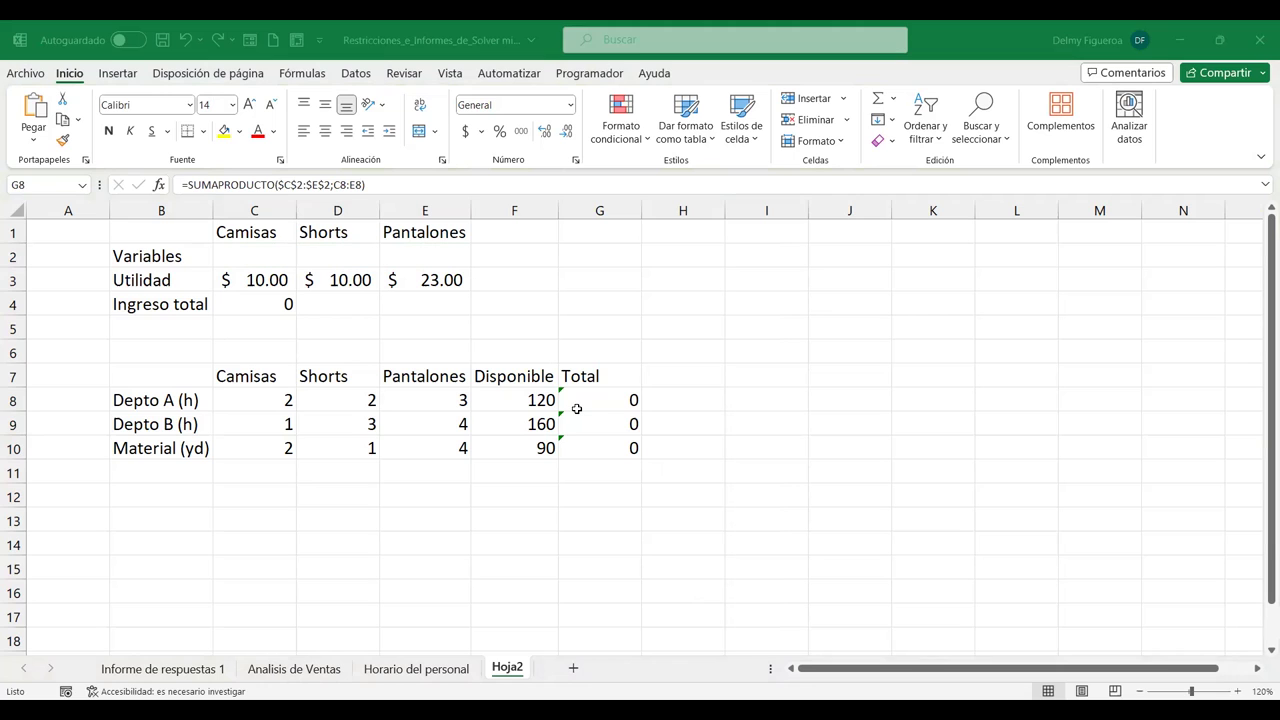
pyautogui.click(577, 409)
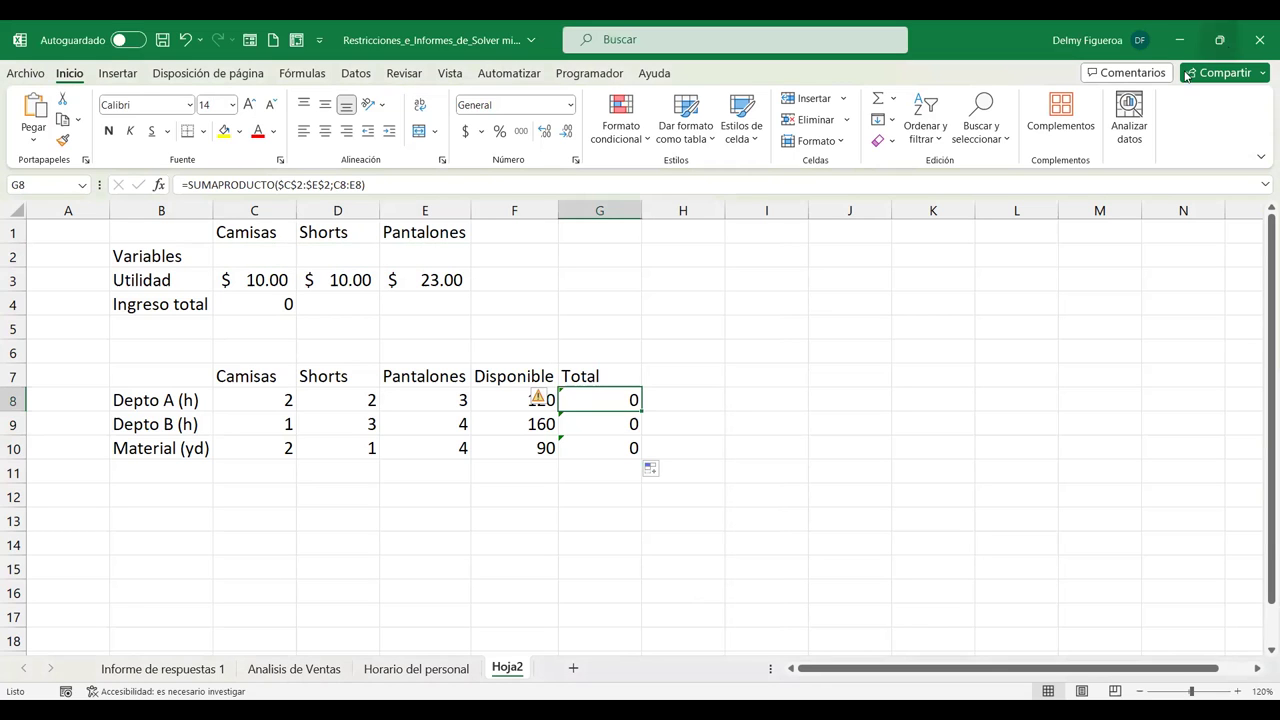
# In Solver, maximise Ingreso total $C$4 by changing $C$2:$E$2, then start a new constraint.
pyautogui.click(356, 75)
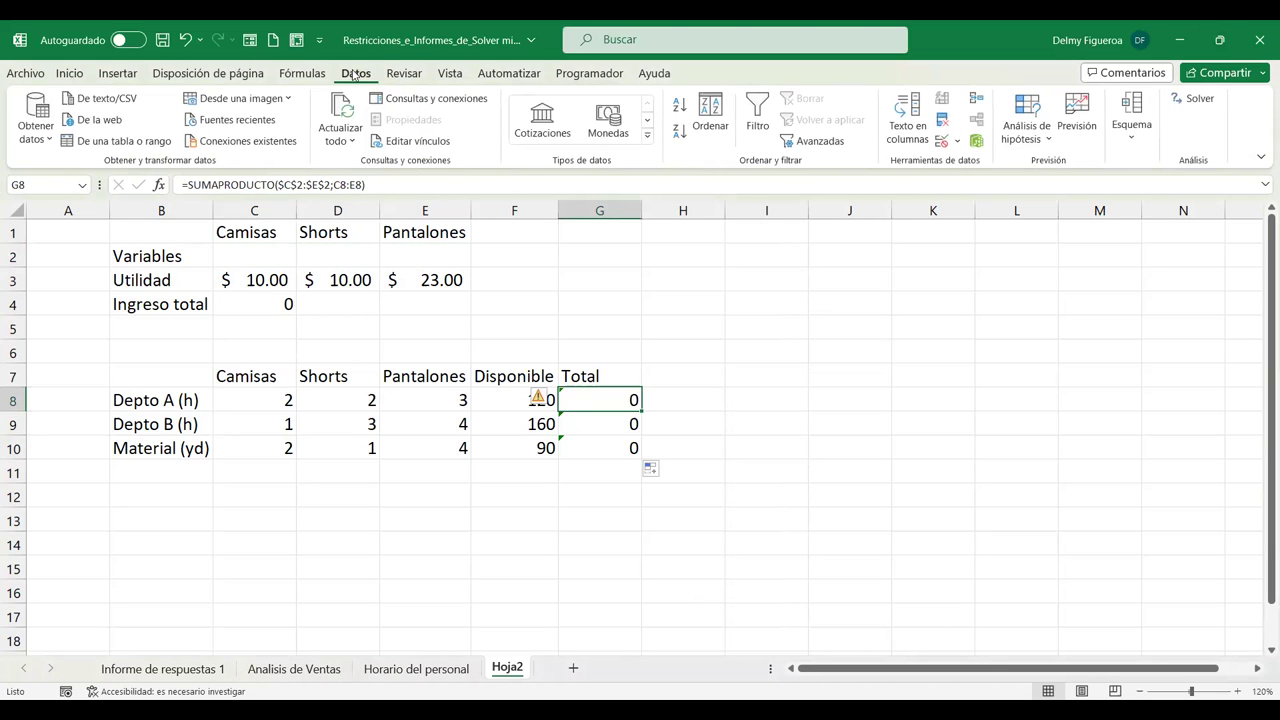
pyautogui.click(1205, 99)
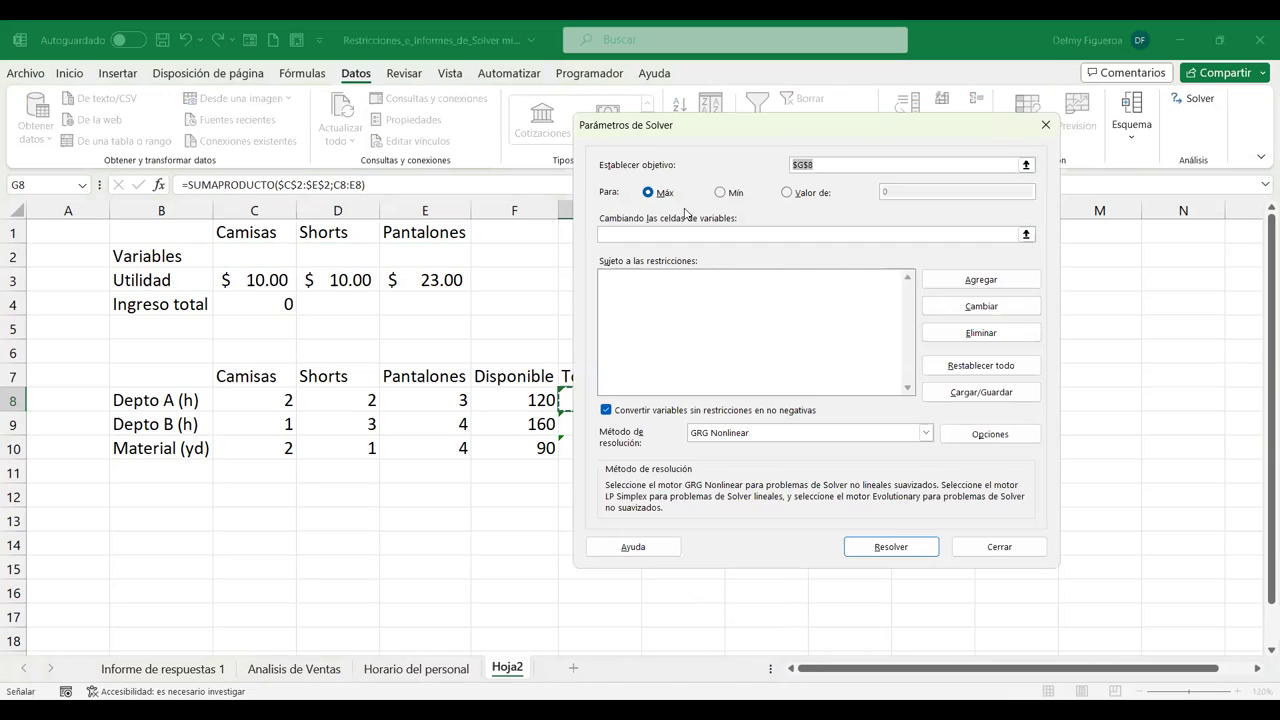
pyautogui.click(260, 304)
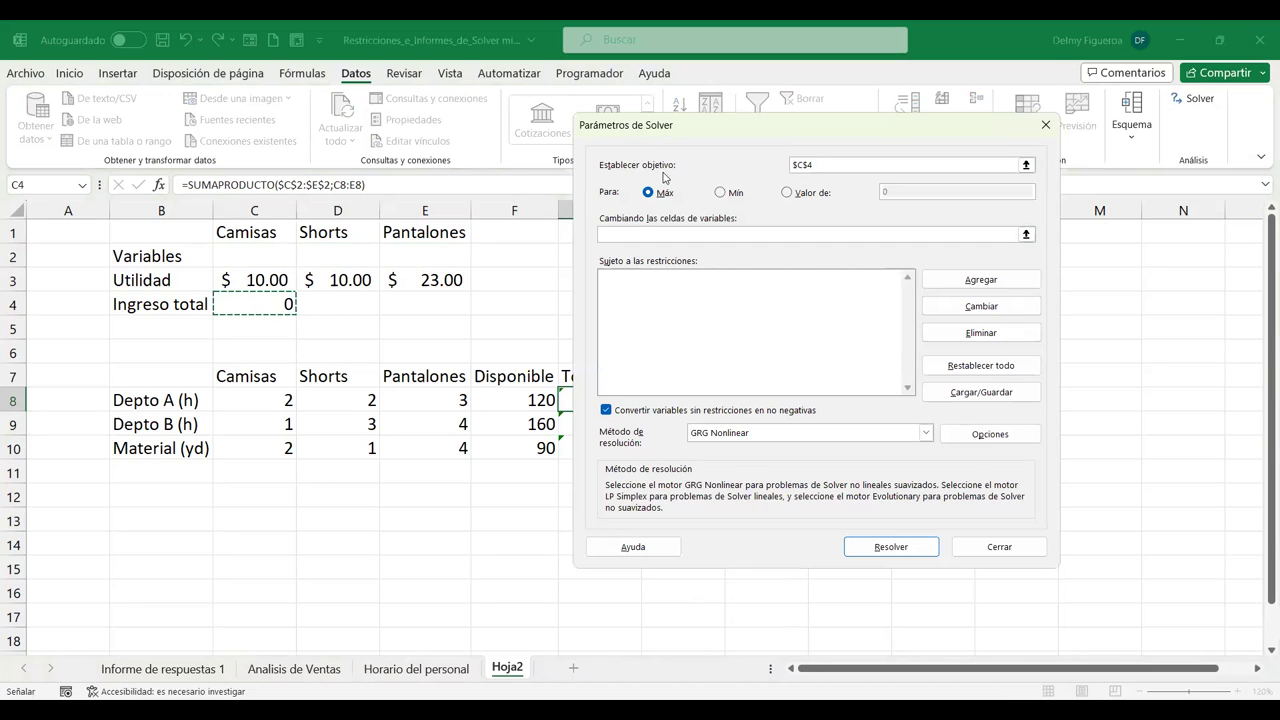
pyautogui.click(676, 233)
pyautogui.moveTo(872, 125); pyautogui.dragTo(1025, 120)
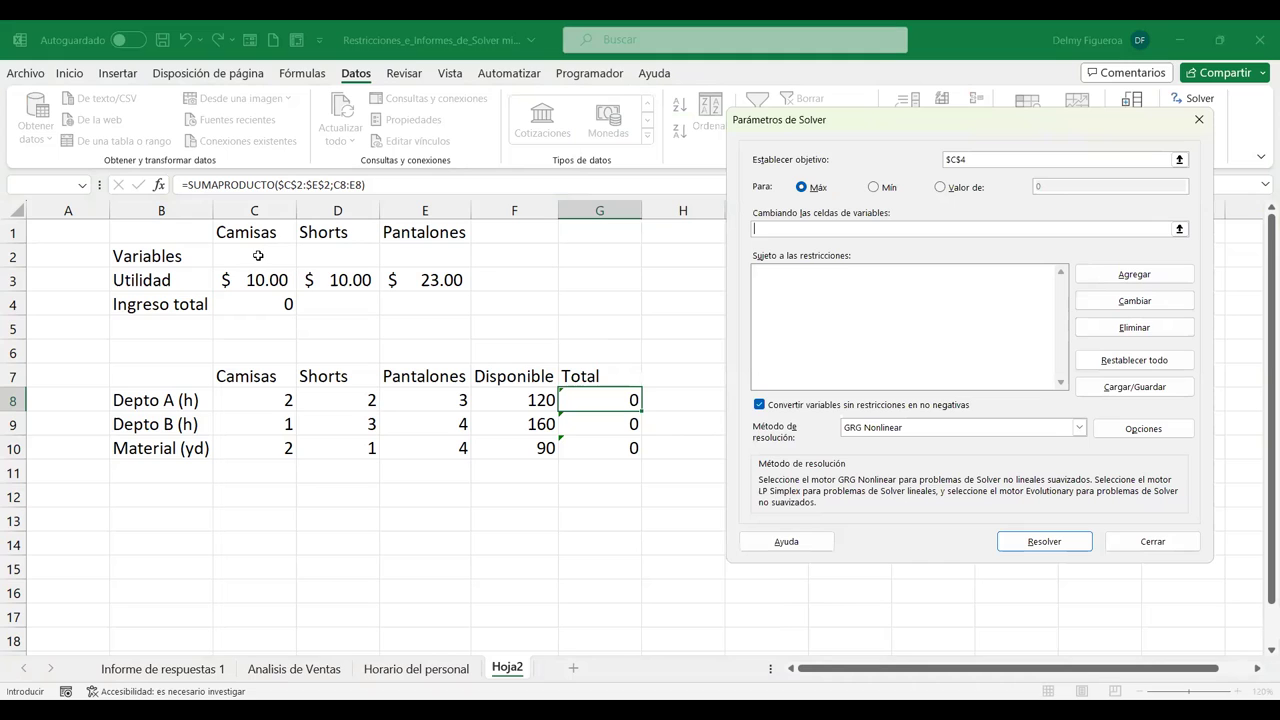
pyautogui.moveTo(265, 256); pyautogui.dragTo(475, 257)
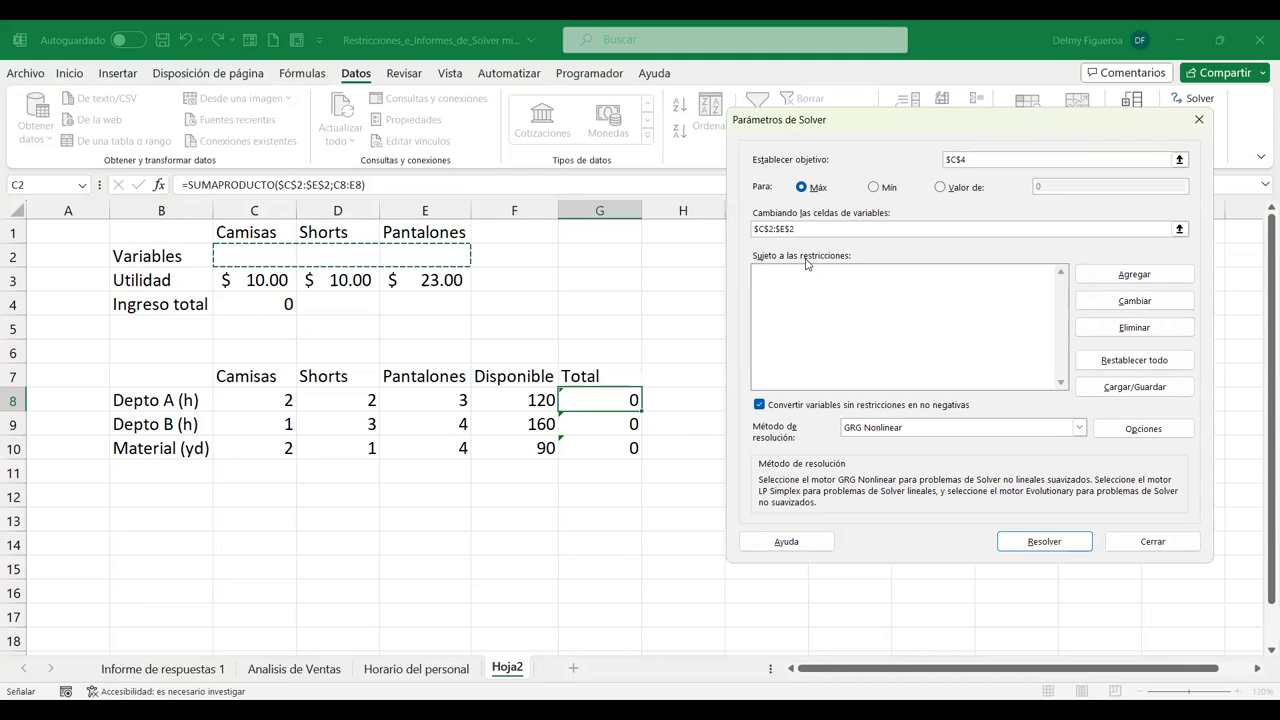
pyautogui.click(1150, 275)
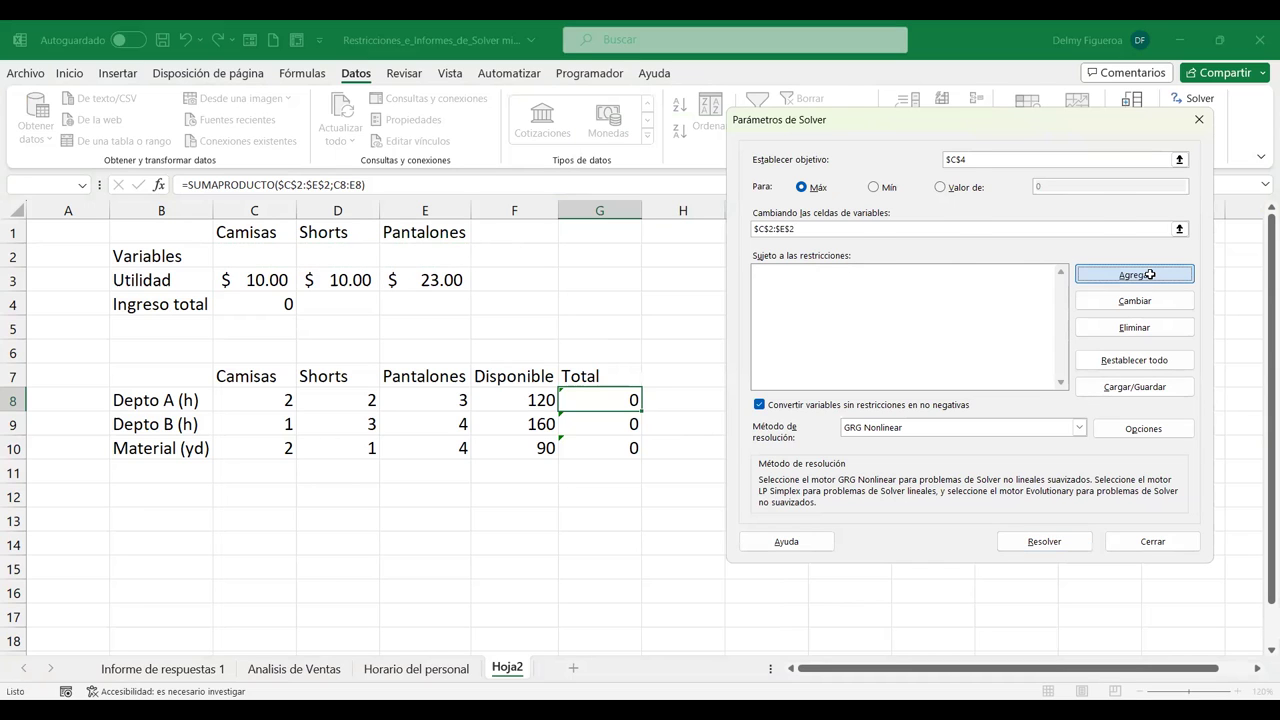
# Add the constraint $G$8:$G$10 <= $F$8:$F$10 so totals stay within availability.
pyautogui.click(610, 397)
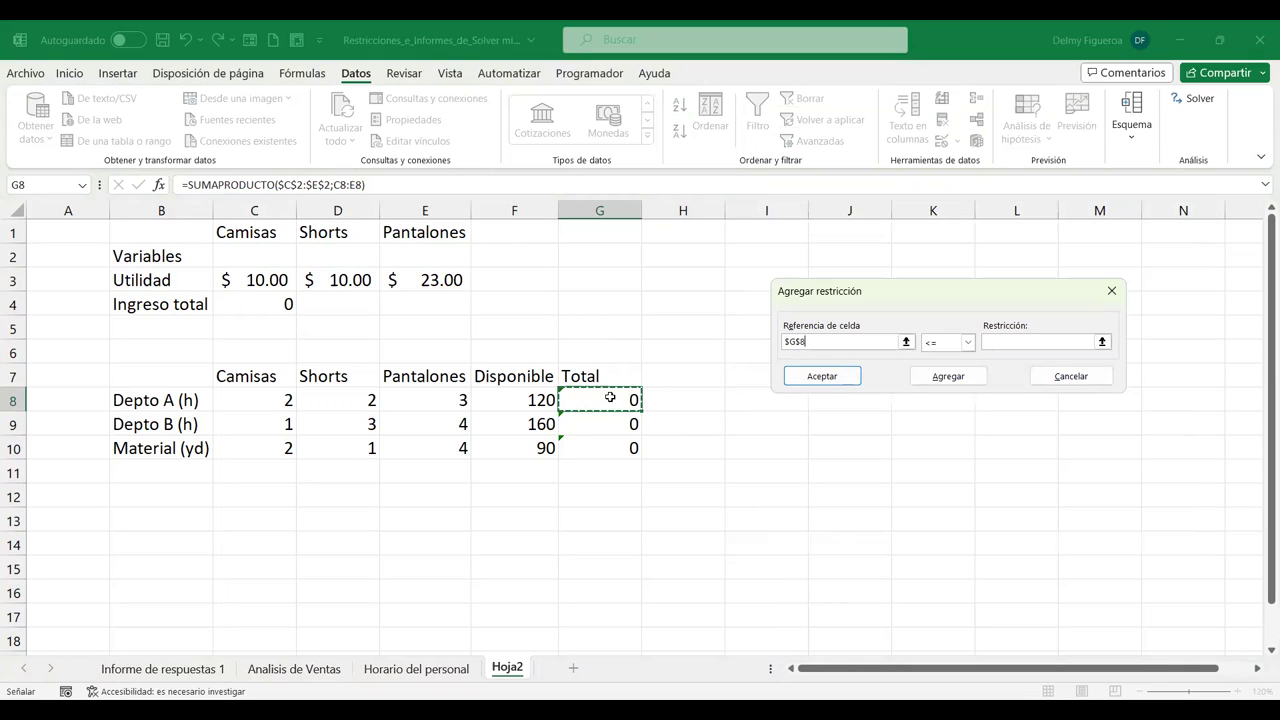
pyautogui.moveTo(606, 434); pyautogui.dragTo(605, 441)
pyautogui.click(1036, 341)
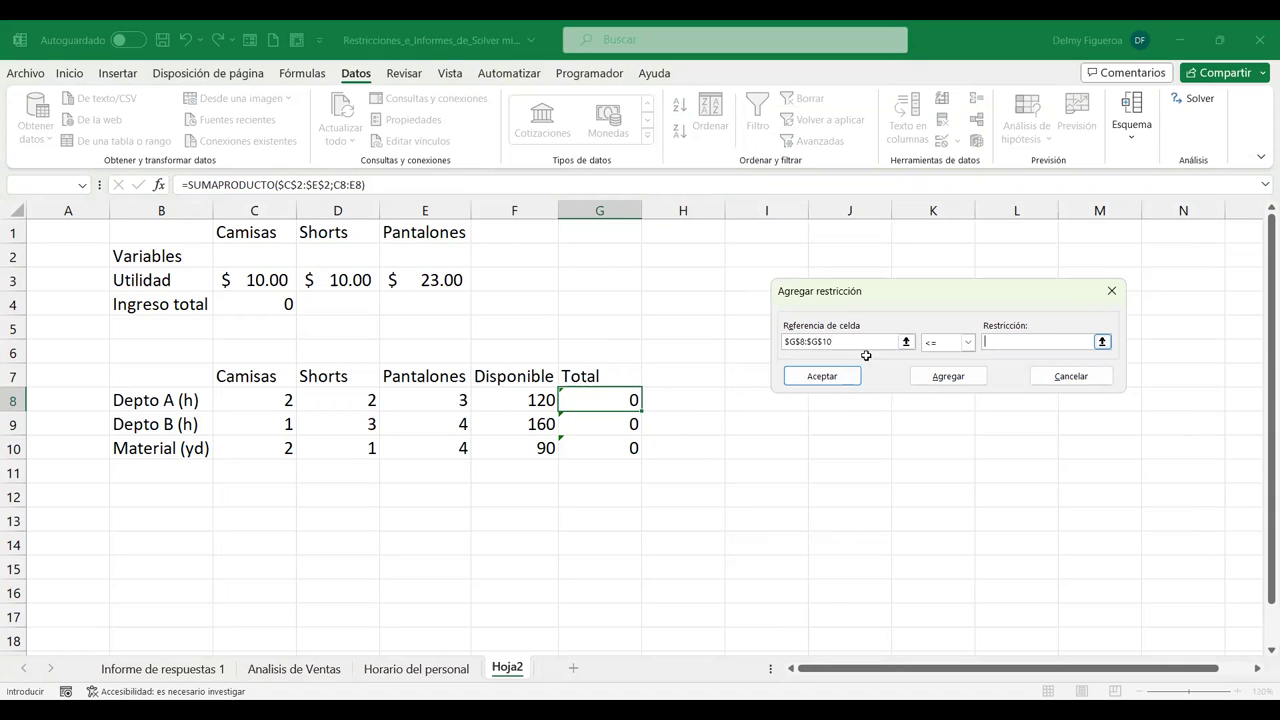
pyautogui.moveTo(514, 400); pyautogui.dragTo(530, 445)
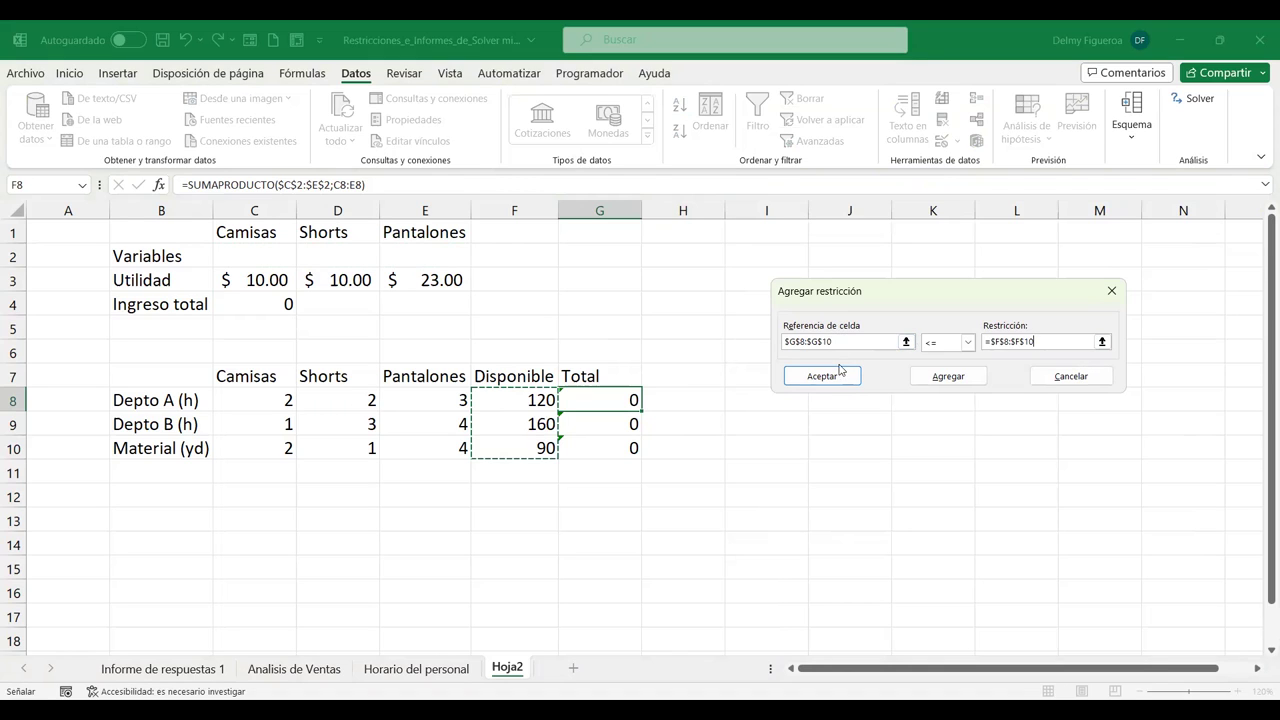
pyautogui.click(840, 375)
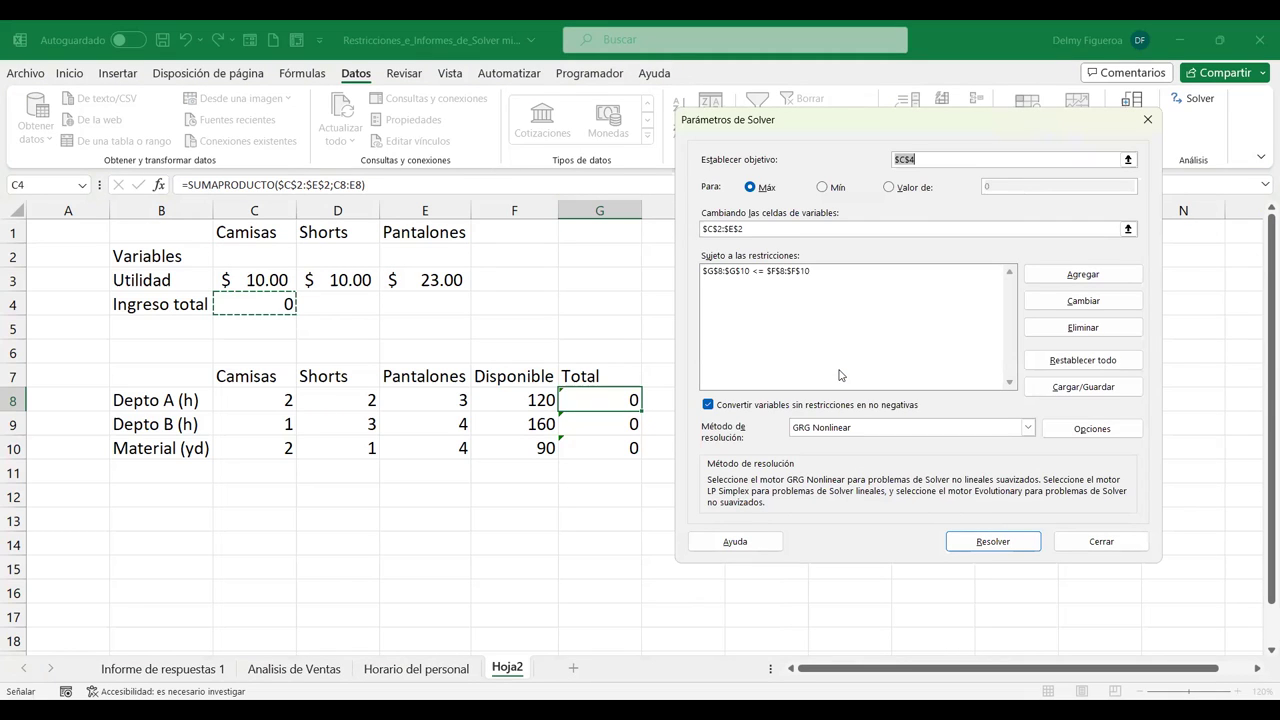
# Solve for Ingreso total 671.1111, keep the solution, and return to Solver Parameters.
pyautogui.click(997, 548)
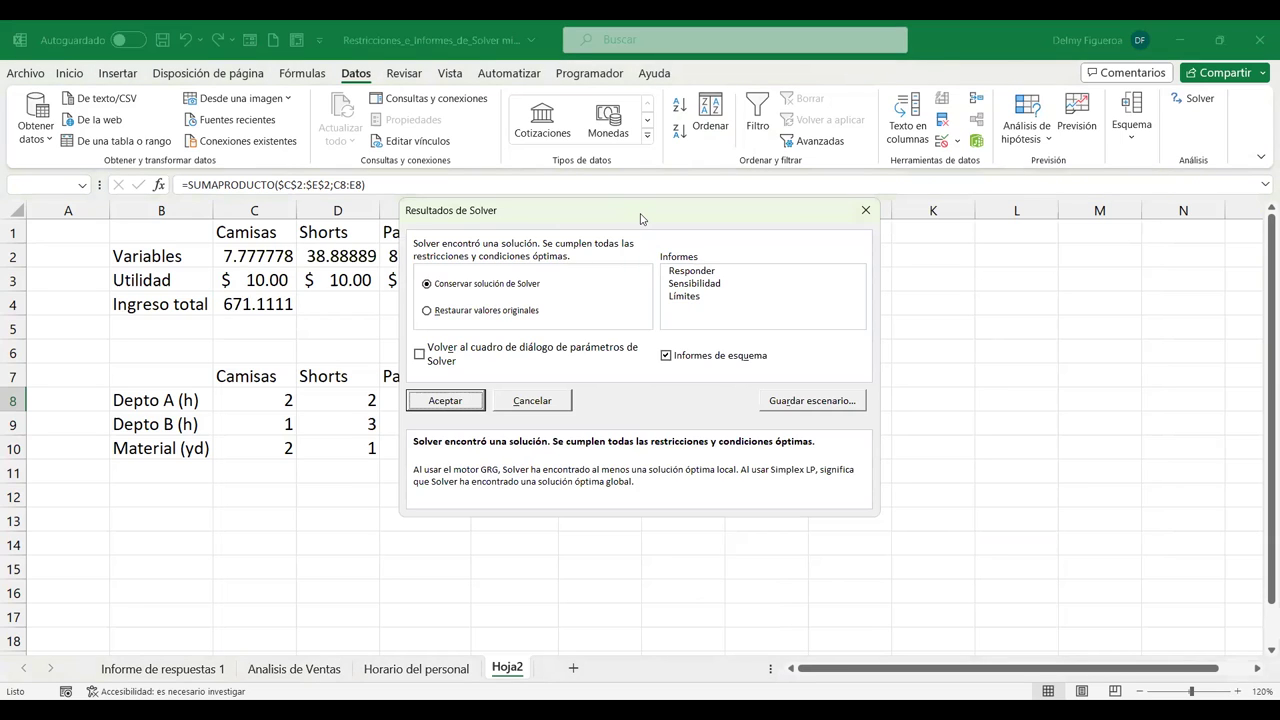
pyautogui.moveTo(641, 218); pyautogui.dragTo(844, 191)
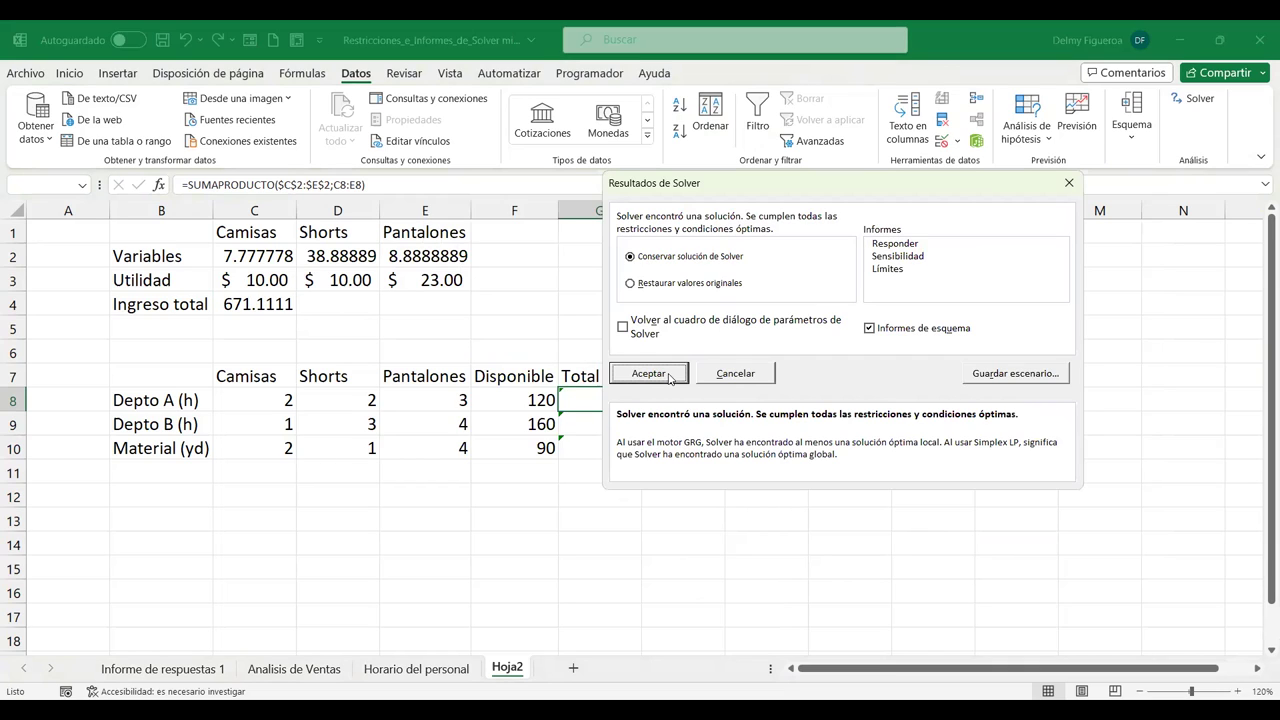
pyautogui.click(623, 328)
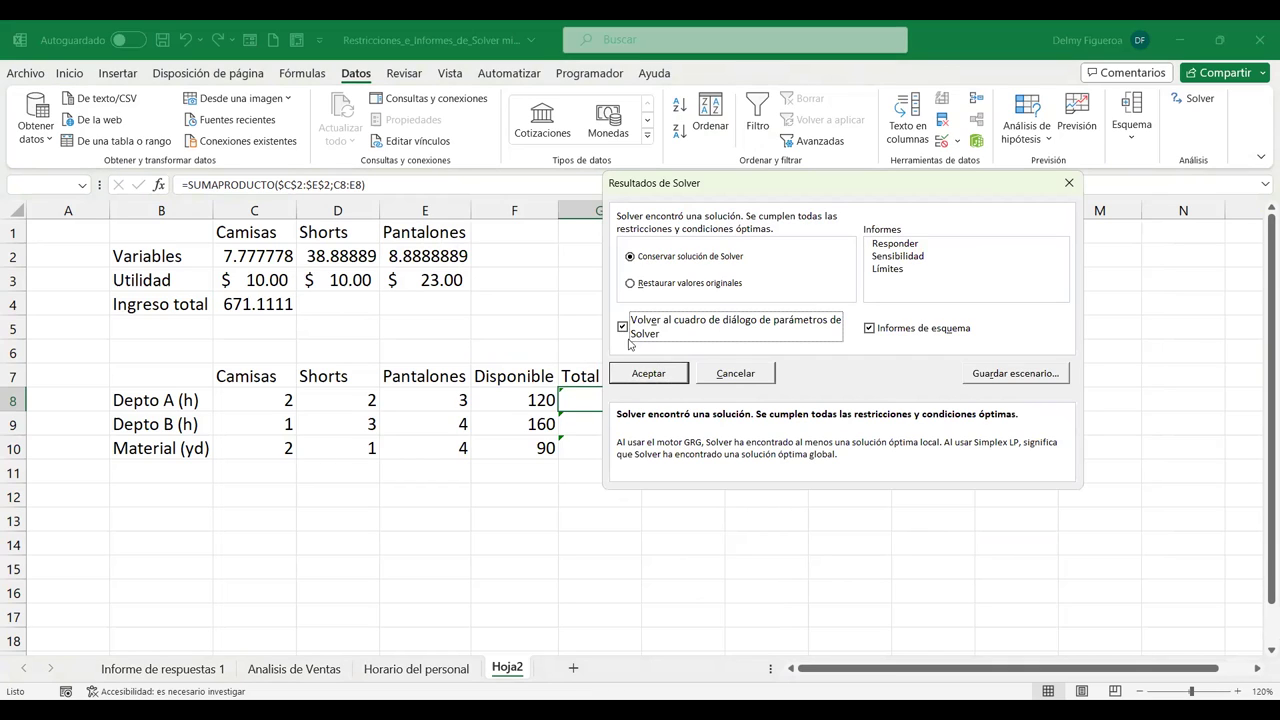
pyautogui.click(676, 374)
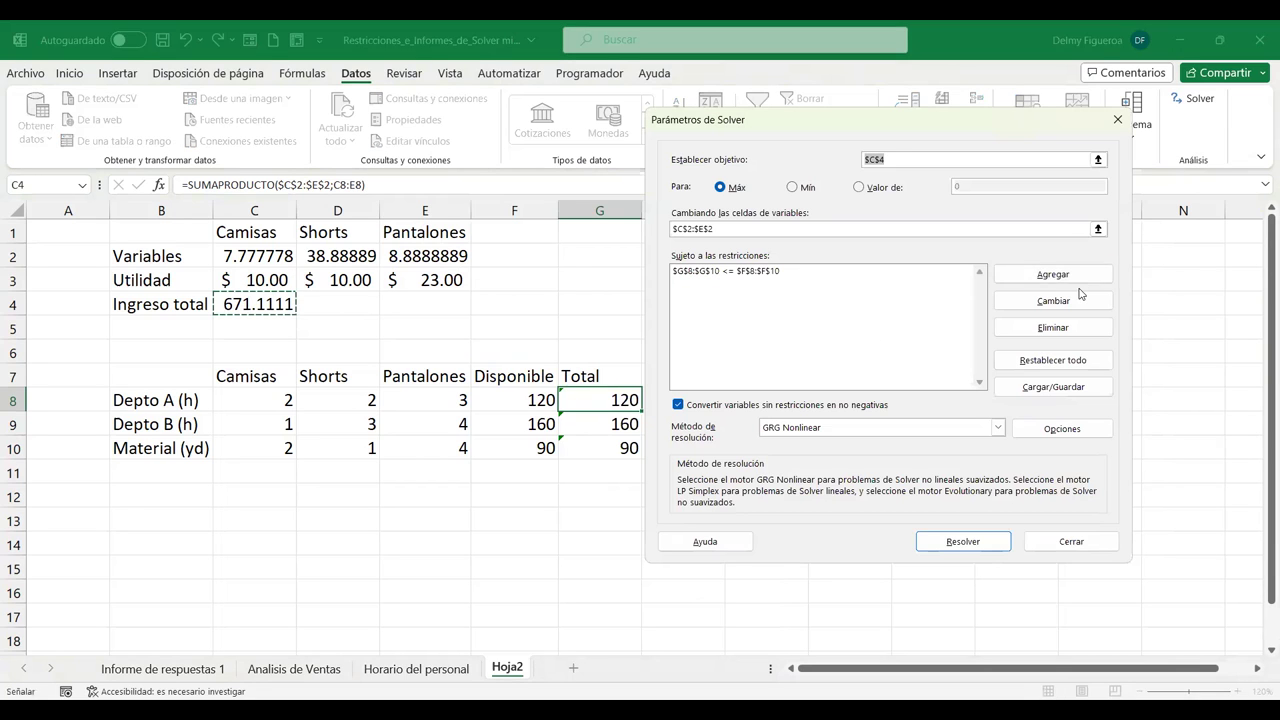
# Add a Solver constraint making $C$2:$E$2 integers (int), then re-solve the model.
pyautogui.click(1082, 276)
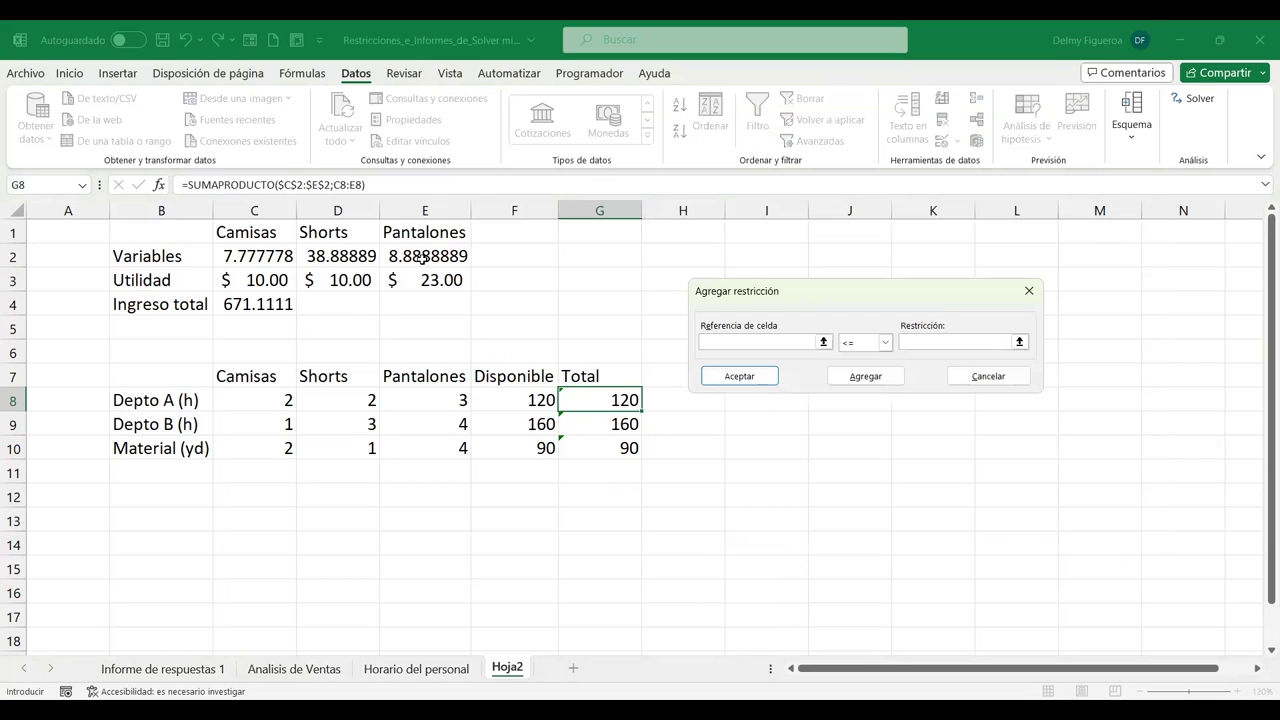
pyautogui.click(886, 343)
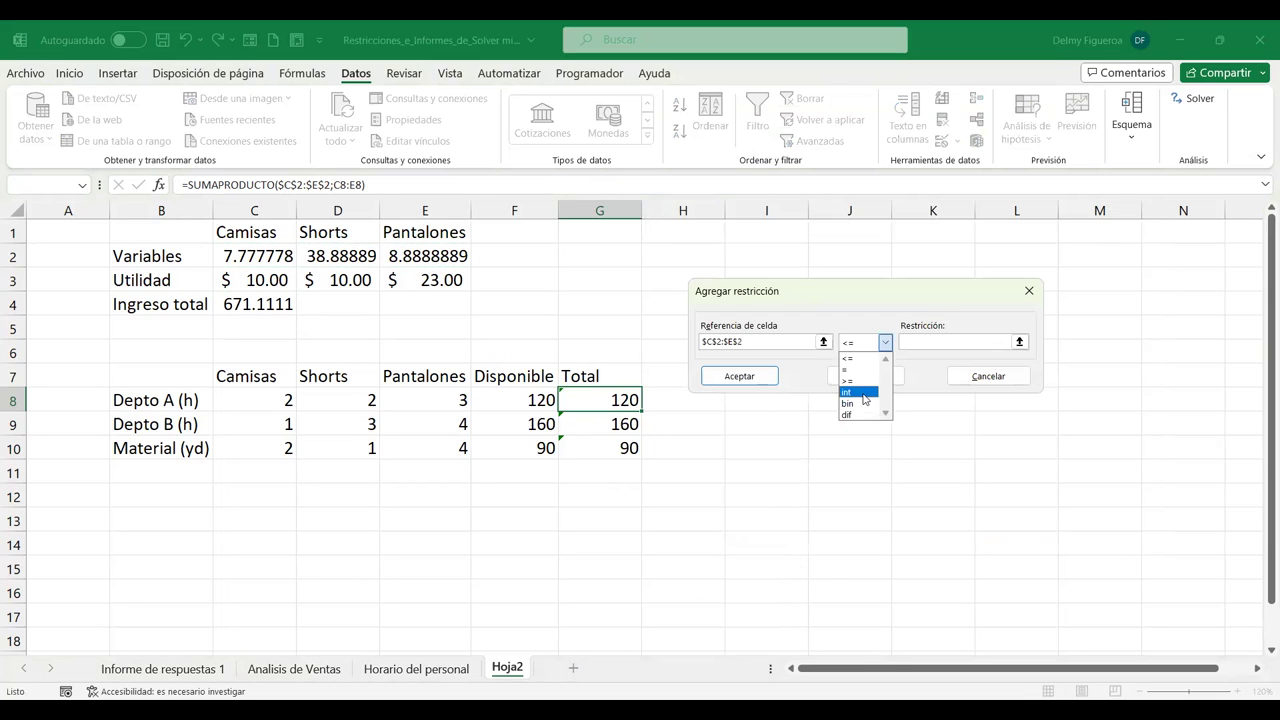
pyautogui.click(863, 393)
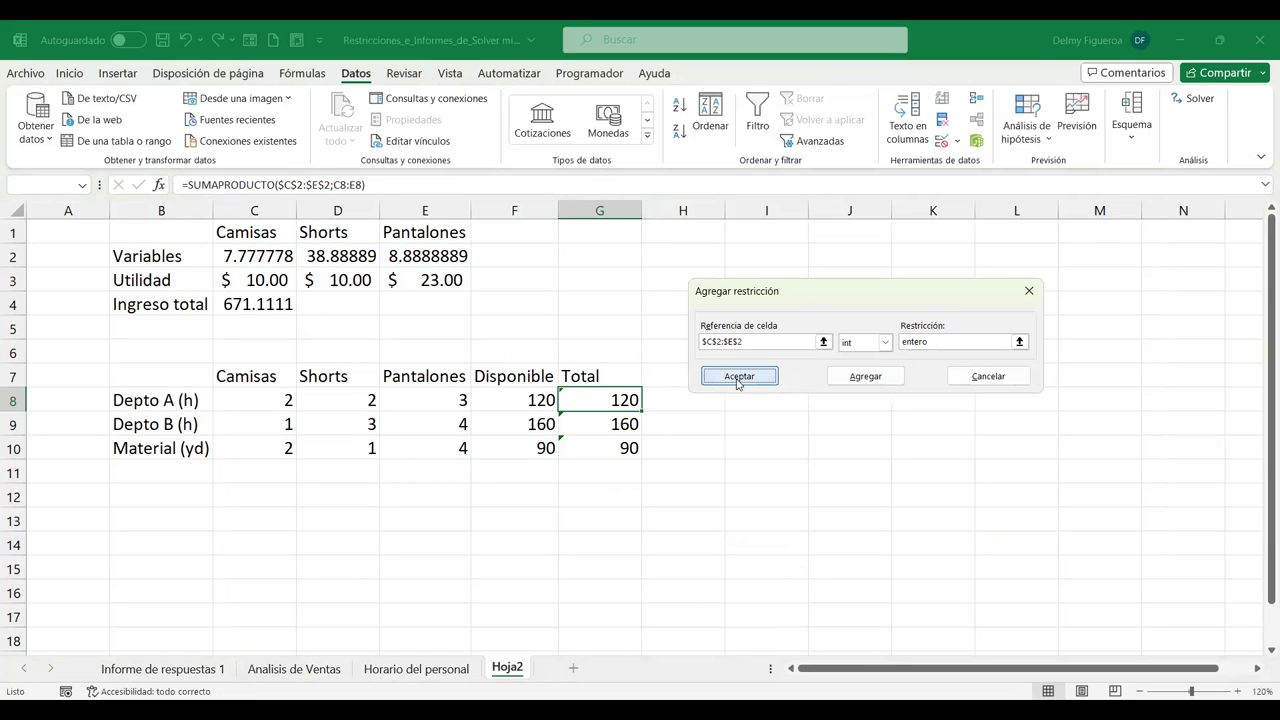
pyautogui.click(738, 377)
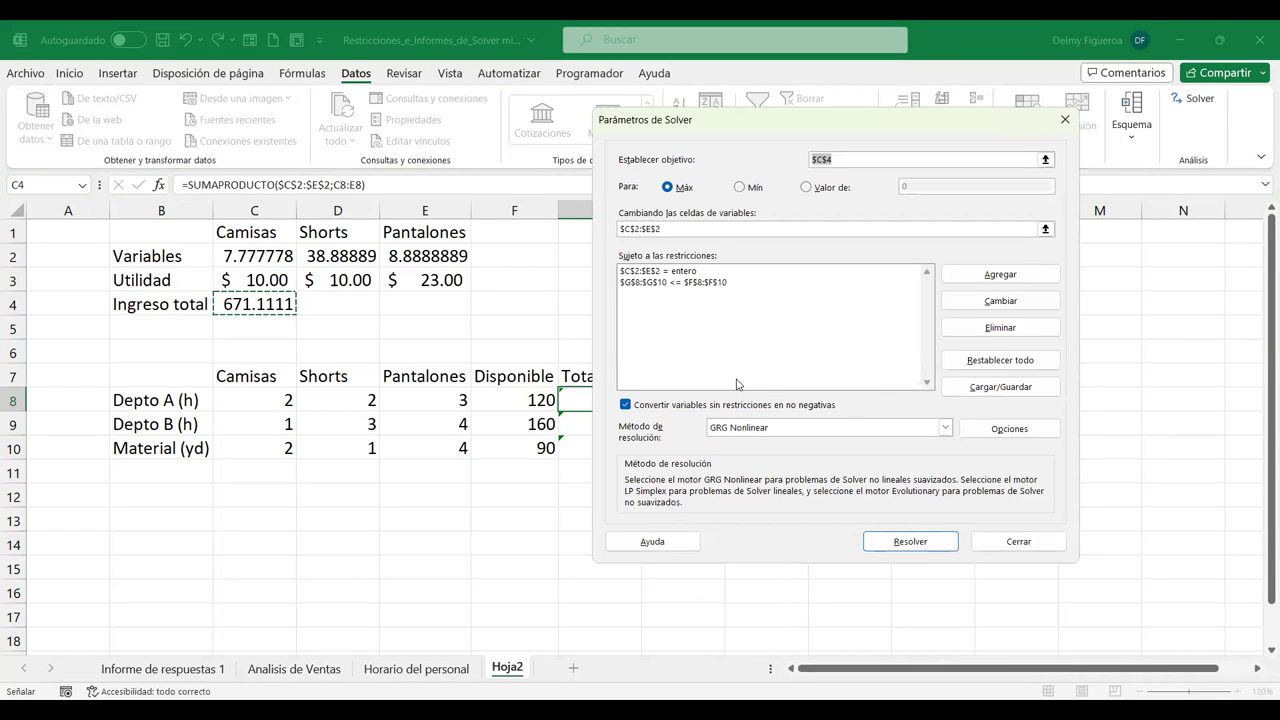
pyautogui.click(924, 541)
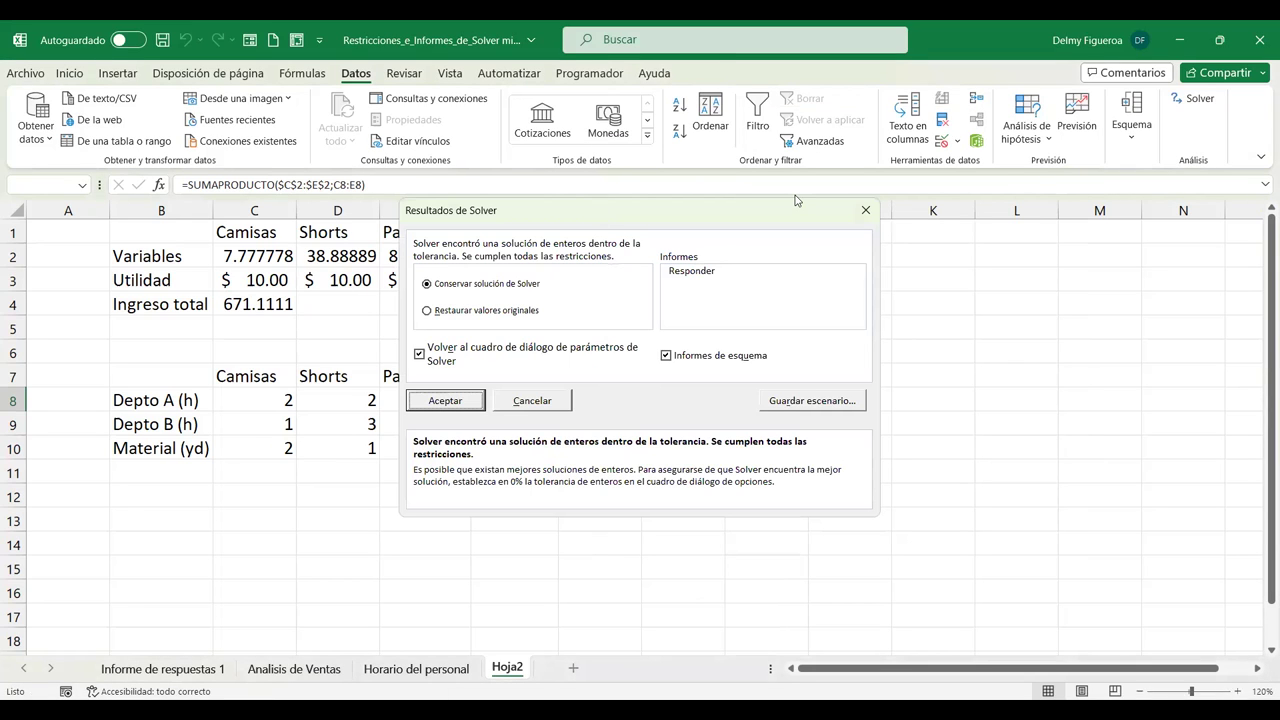
# Keep the integer result of 6 Camisas, 38 Shorts and 10 Pantalones, then close Solver Parameters.
pyautogui.moveTo(795, 200); pyautogui.dragTo(1109, 171)
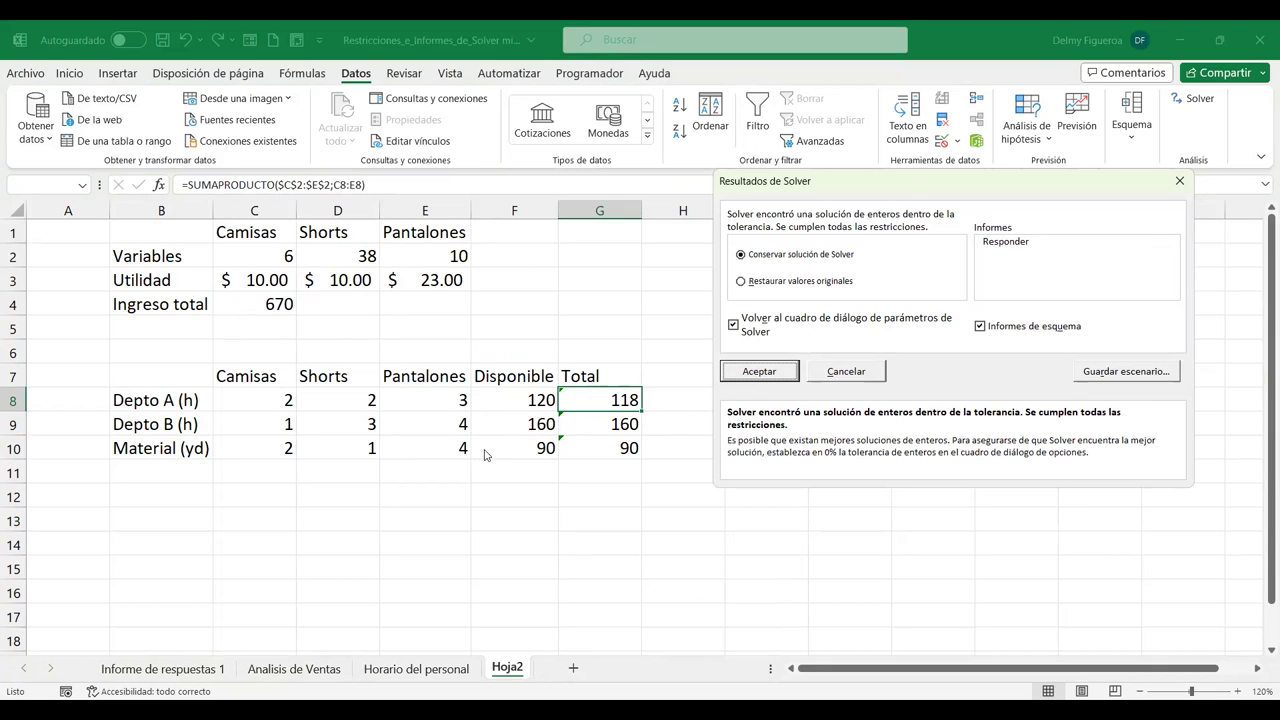
pyautogui.click(746, 373)
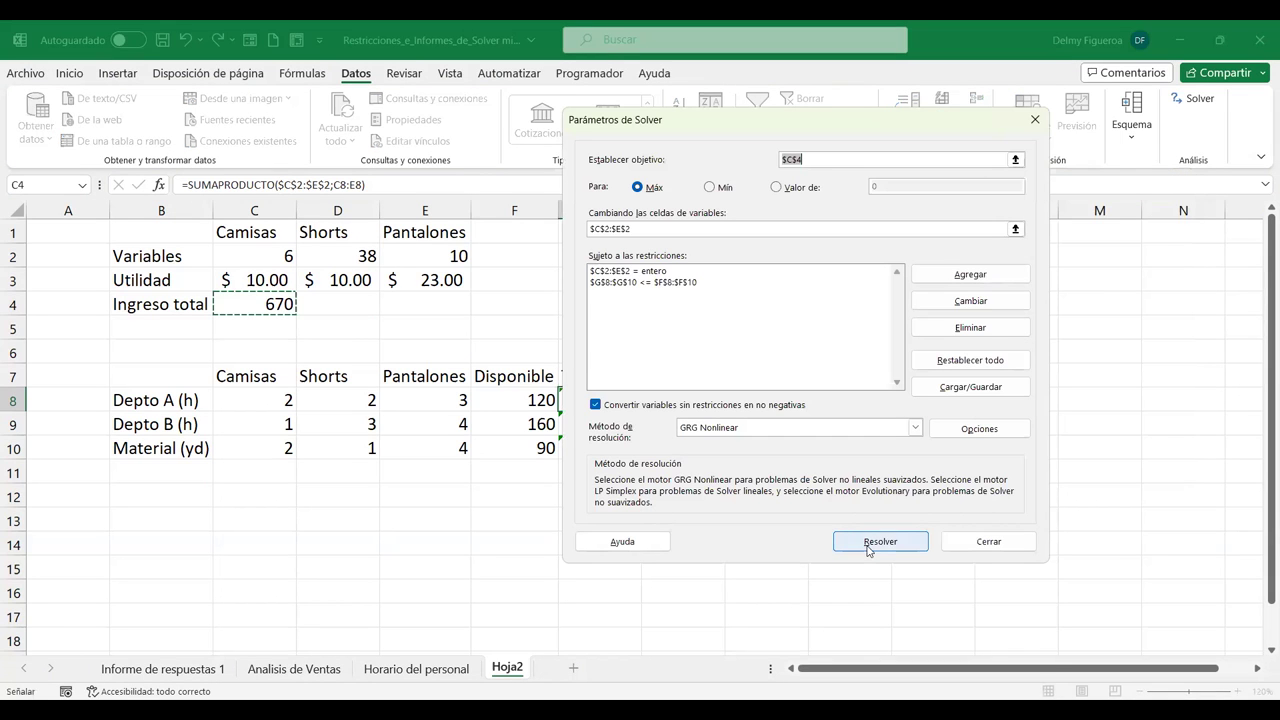
pyautogui.click(985, 544)
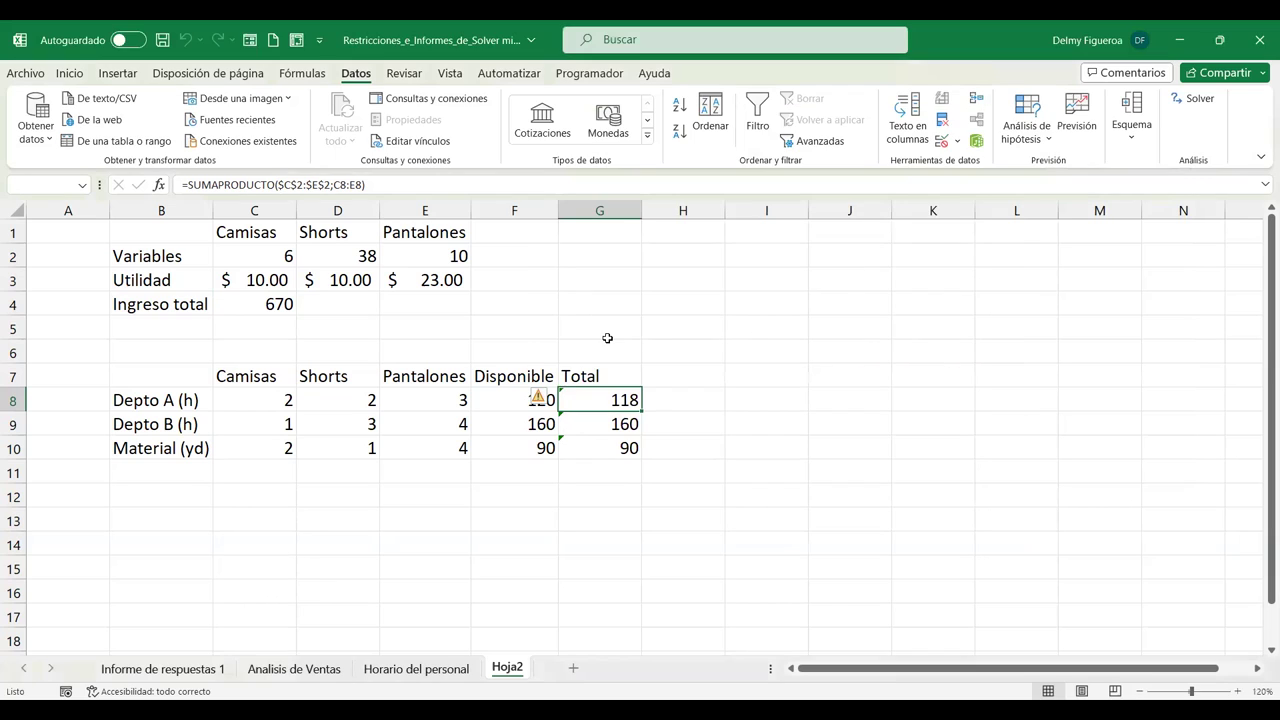
# Apply the accounting currency format to Ingreso total in C4, showing $ 670.00.
pyautogui.click(838, 281)
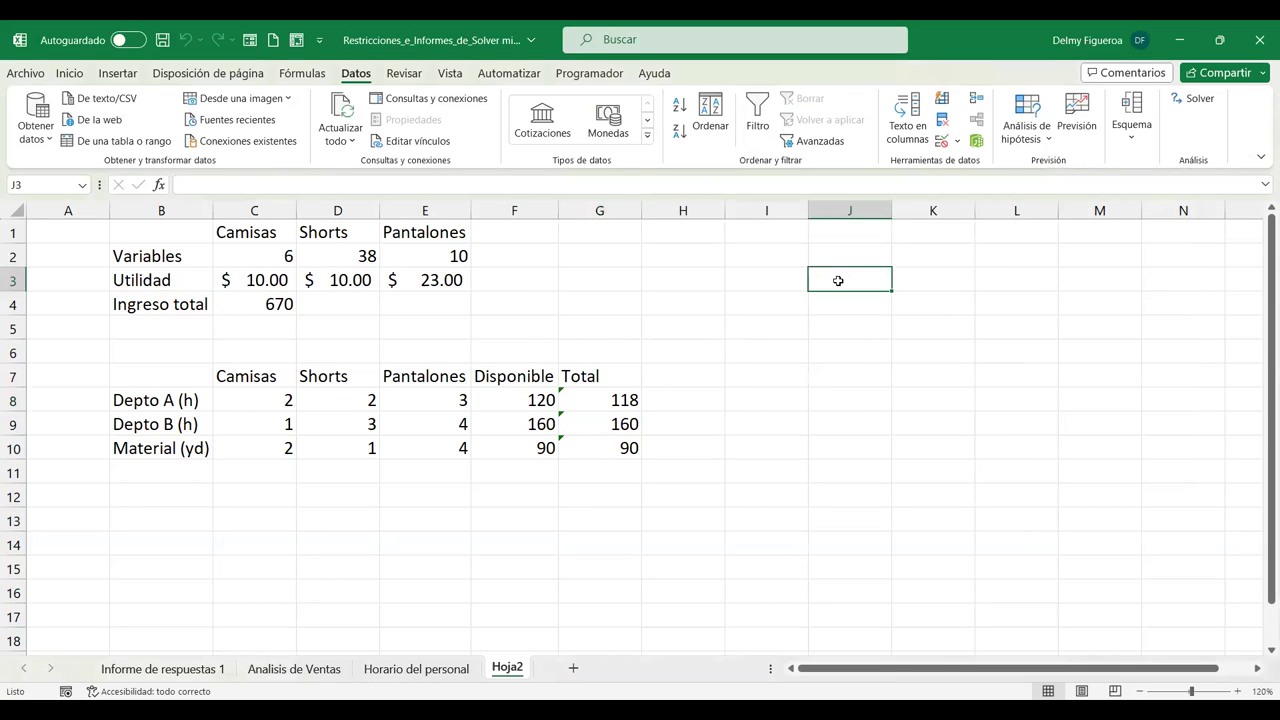
pyautogui.click(262, 305)
pyautogui.click(117, 73)
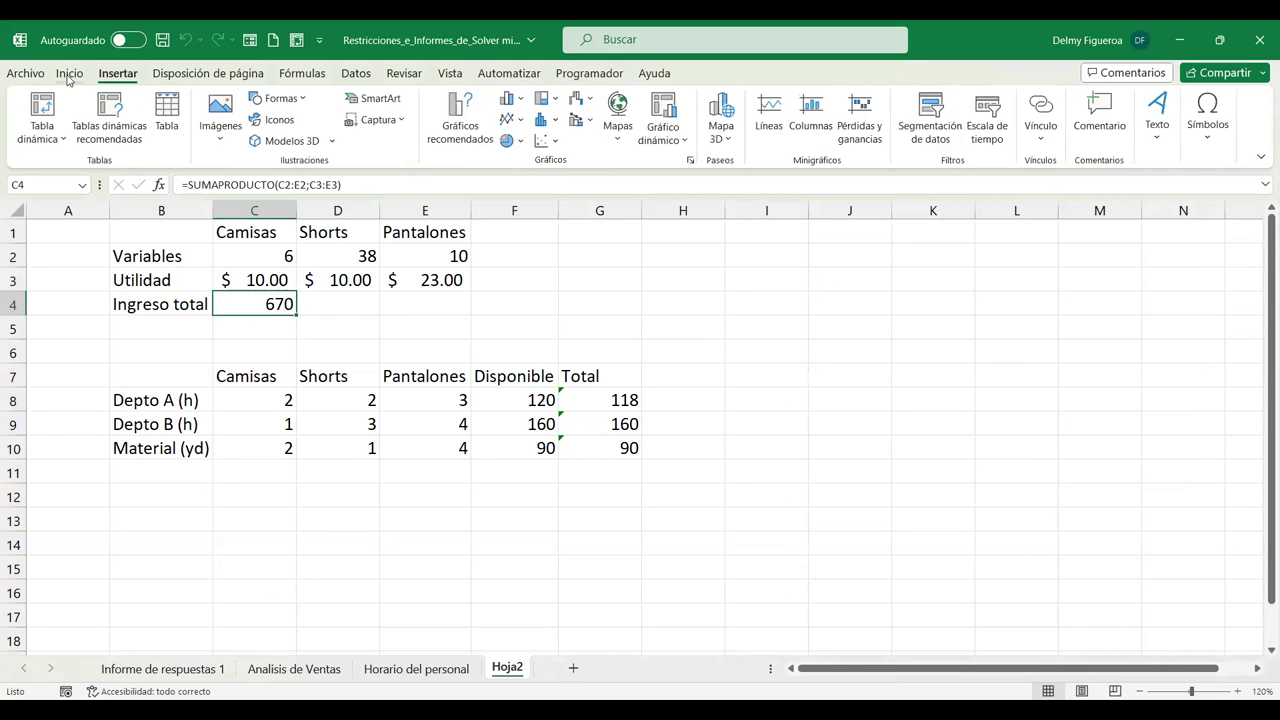
pyautogui.click(69, 73)
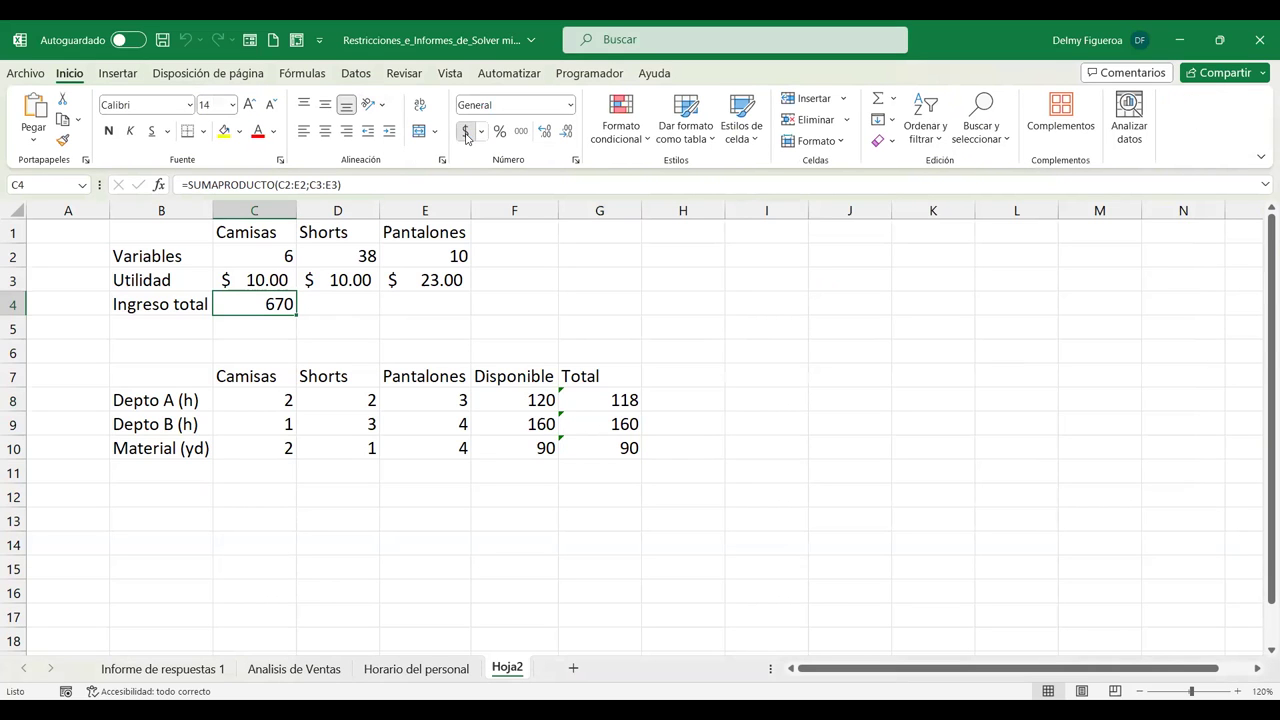
pyautogui.click(465, 131)
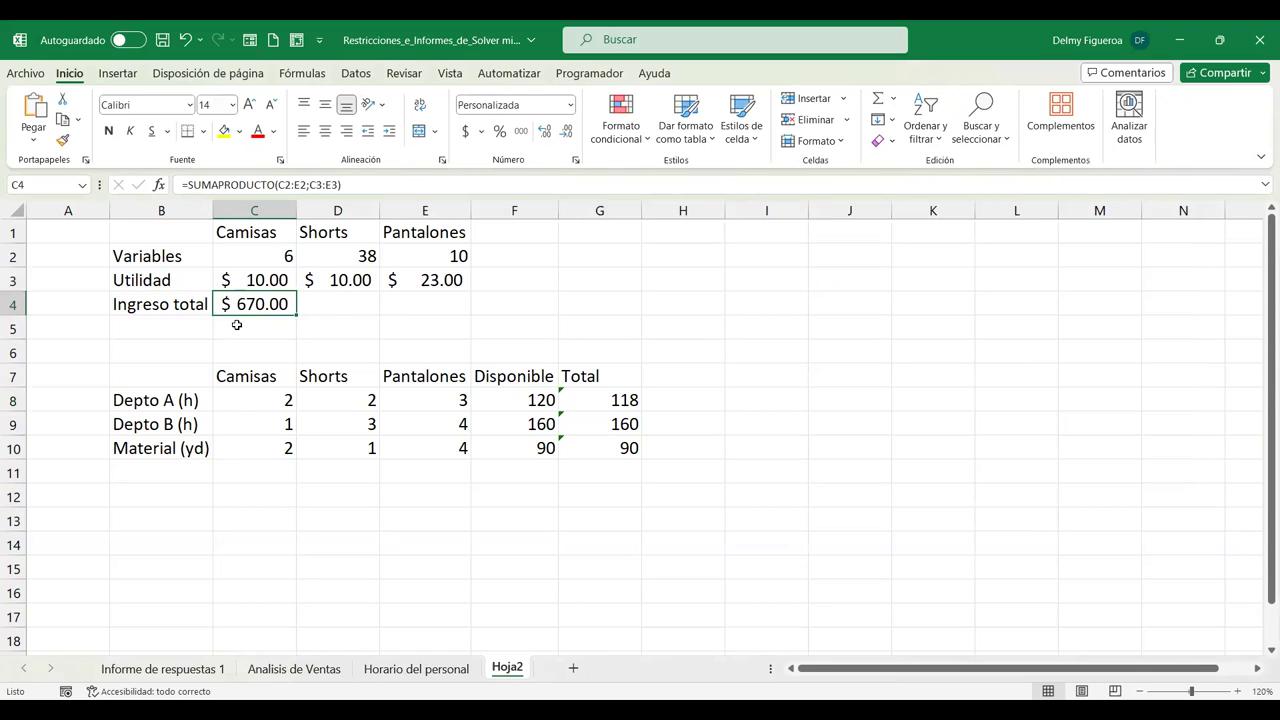
# Check the final quantities: 6 Camisas, 38 Shorts and 10 Pantalones.
pyautogui.click(262, 251)
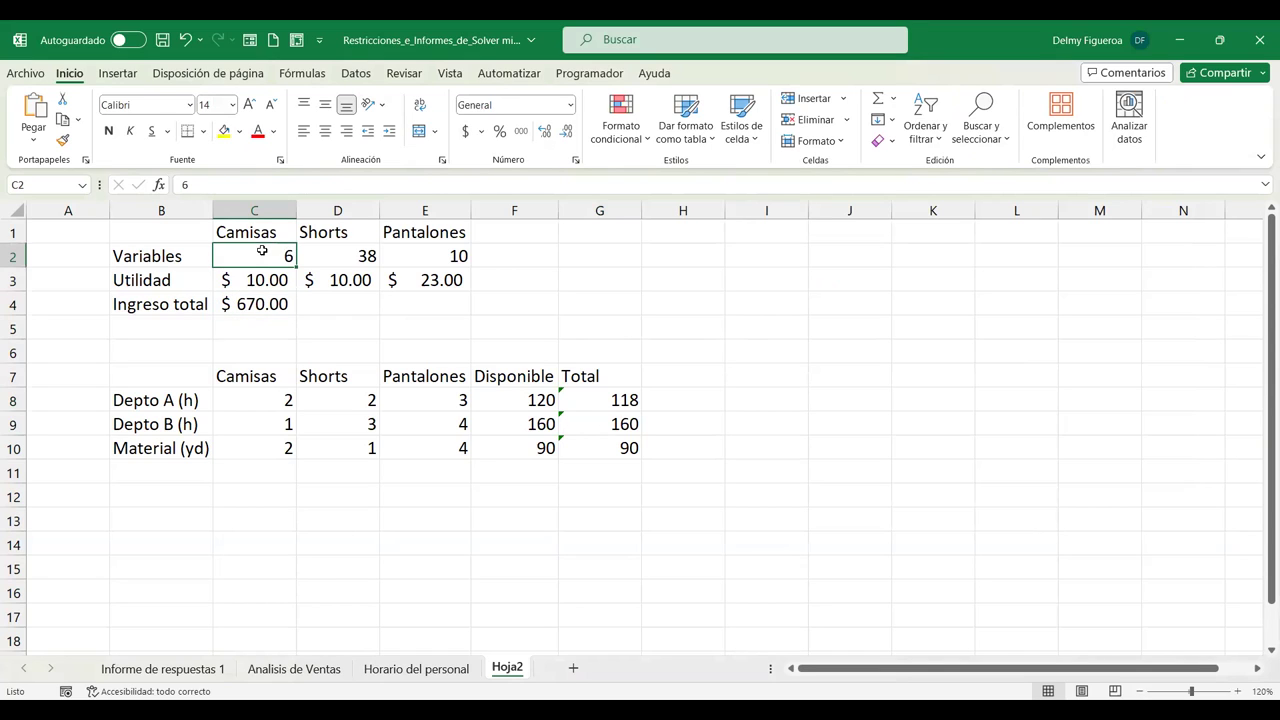
pyautogui.click(360, 255)
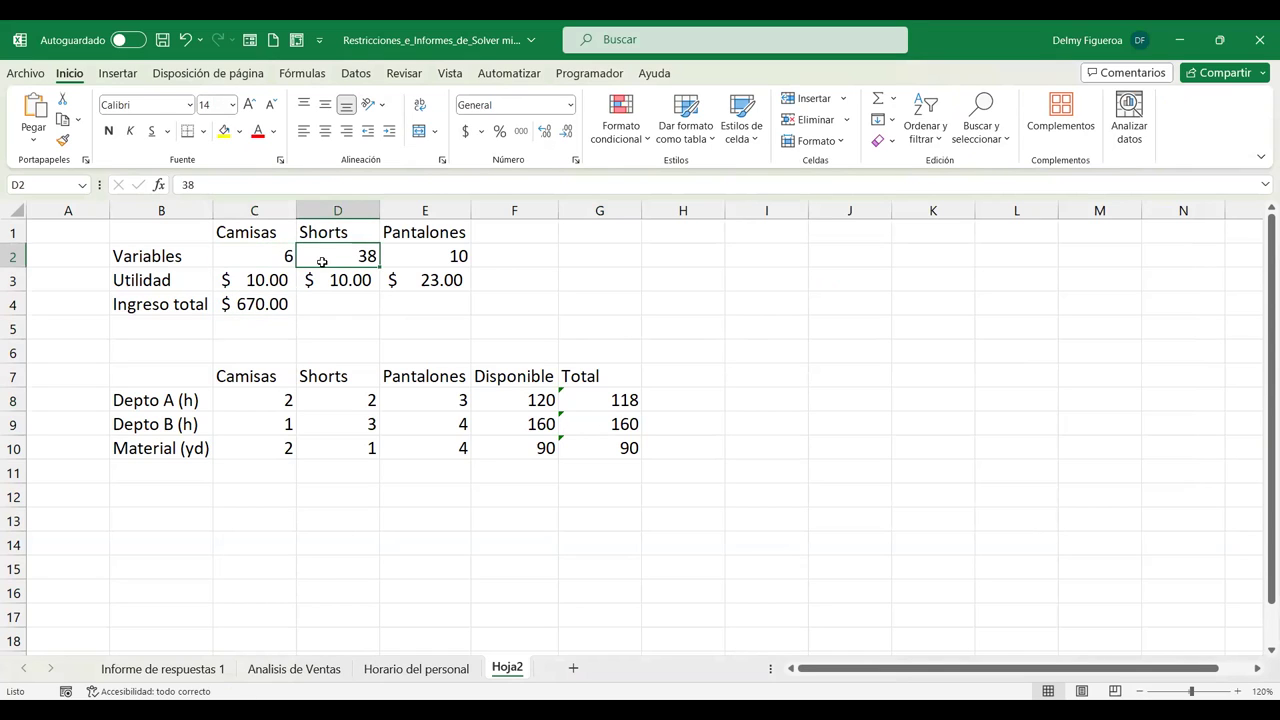
pyautogui.click(444, 255)
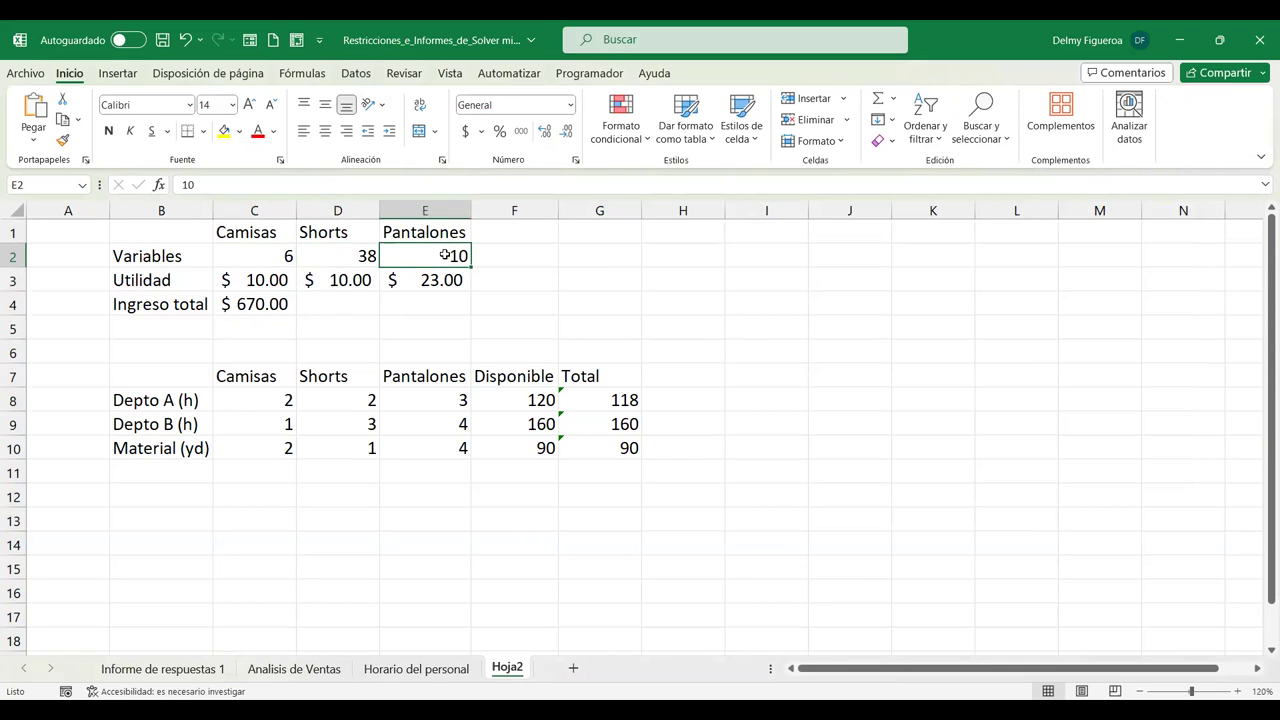